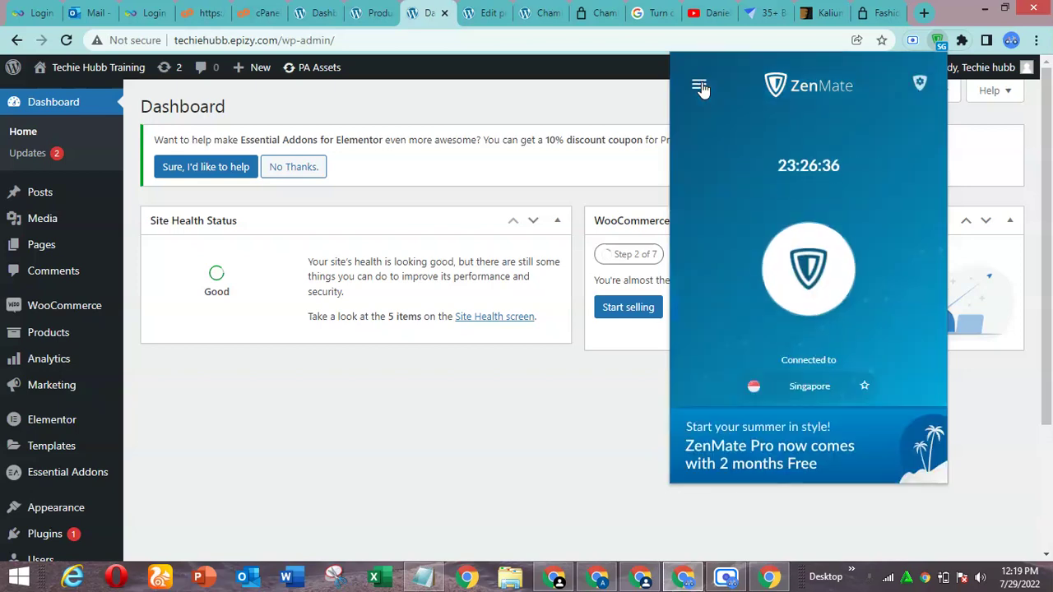
Step: Restart the ZenMate VPN connection to Singapore and close the extension's popup
click(807, 280)
click(807, 279)
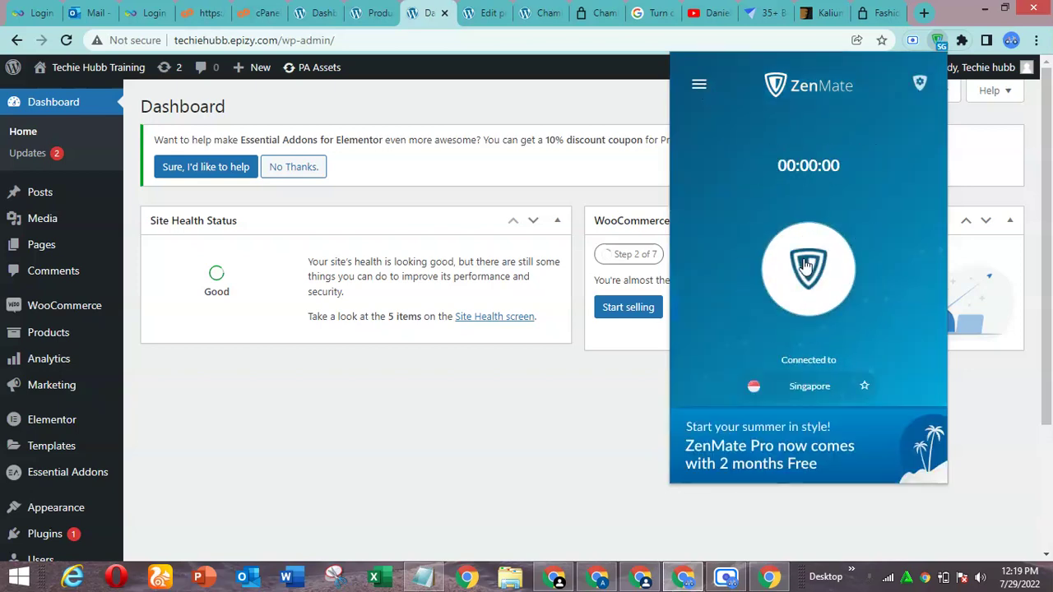
click(939, 43)
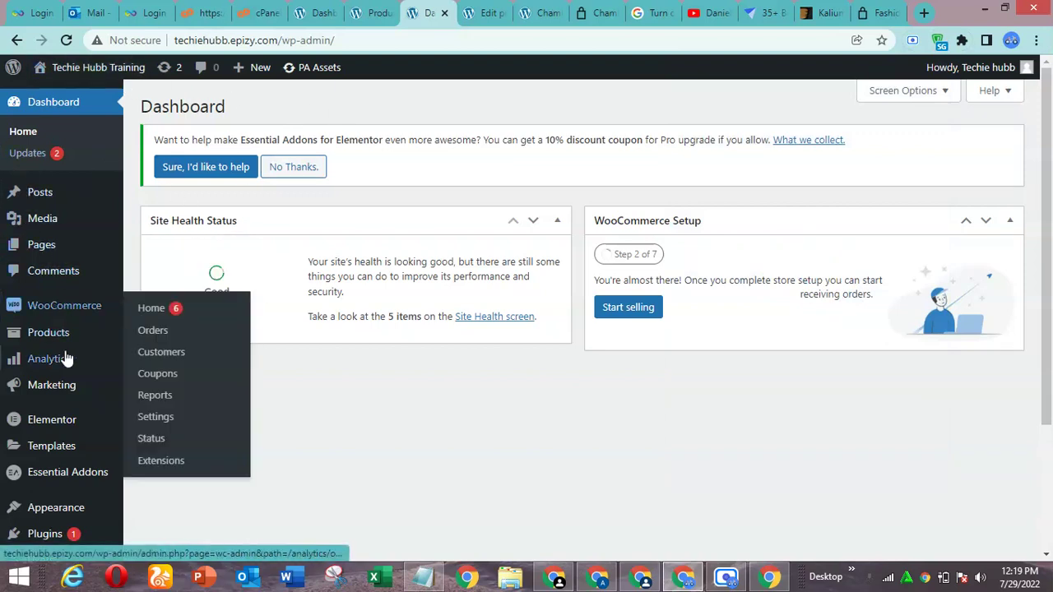
Step: Open the form for adding a new WooCommerce product
mouse_move(66, 341)
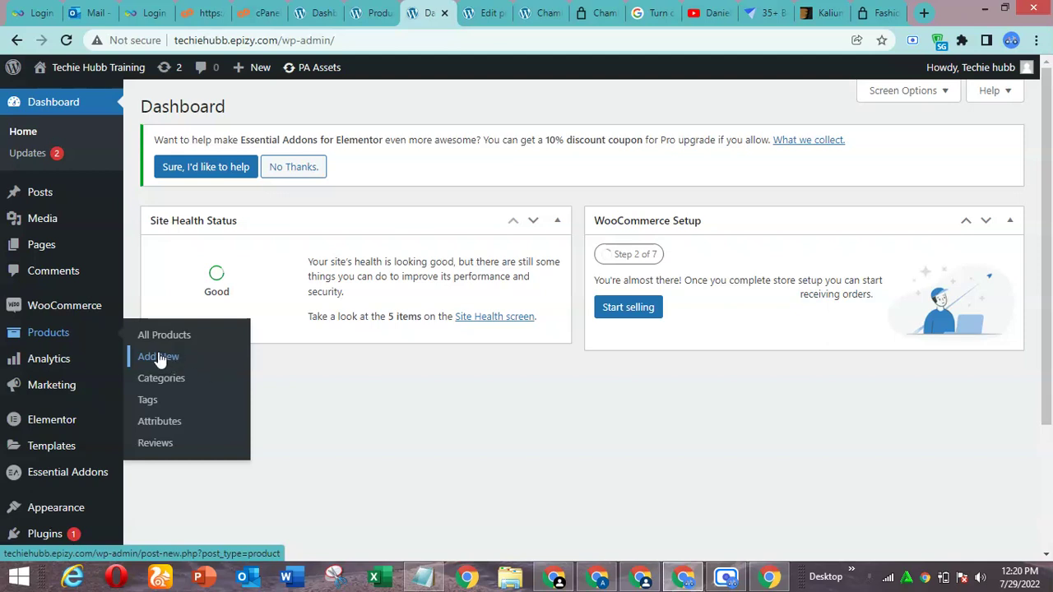
click(169, 359)
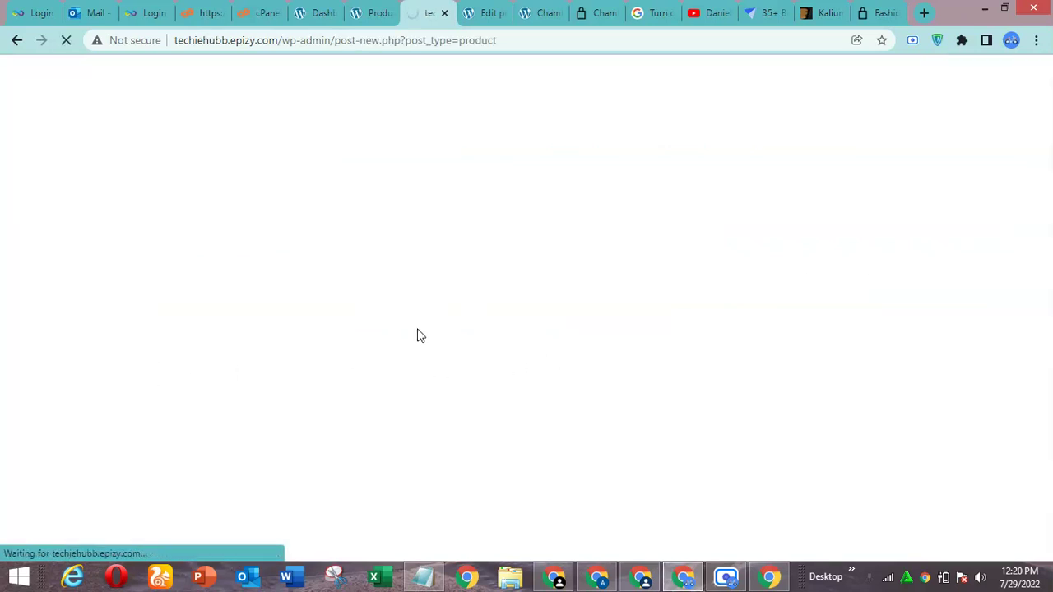
click(725, 579)
click(724, 579)
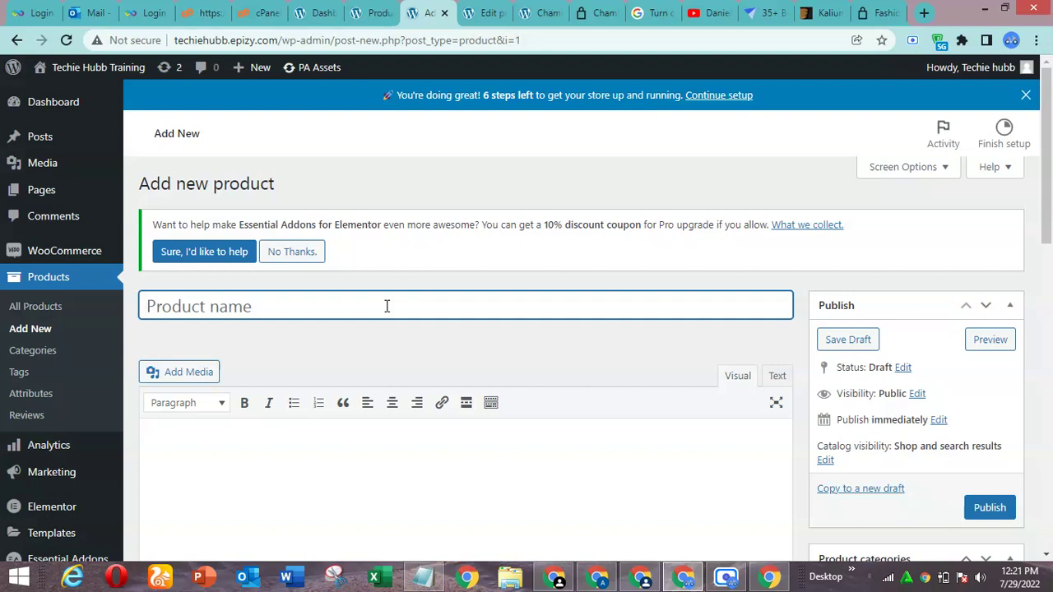
Step: Name the new product "Multi choice"
text(Pro)
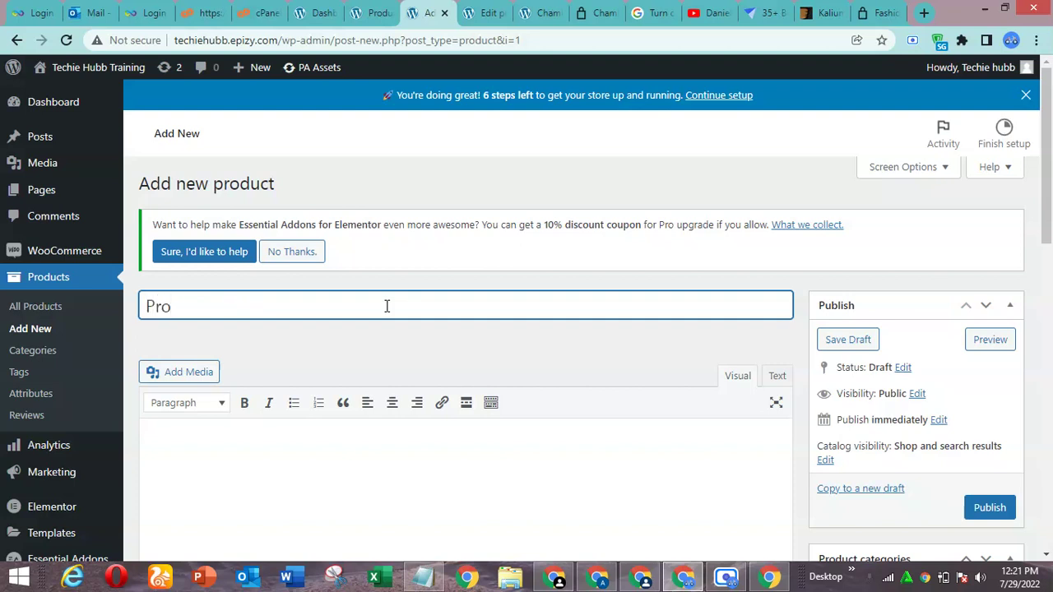
key(BackSpace)
key(BackSpace)
key(BackSpace)
key(BackSpace)
text(Mut)
key(BackSpace)
text(lti choice =)
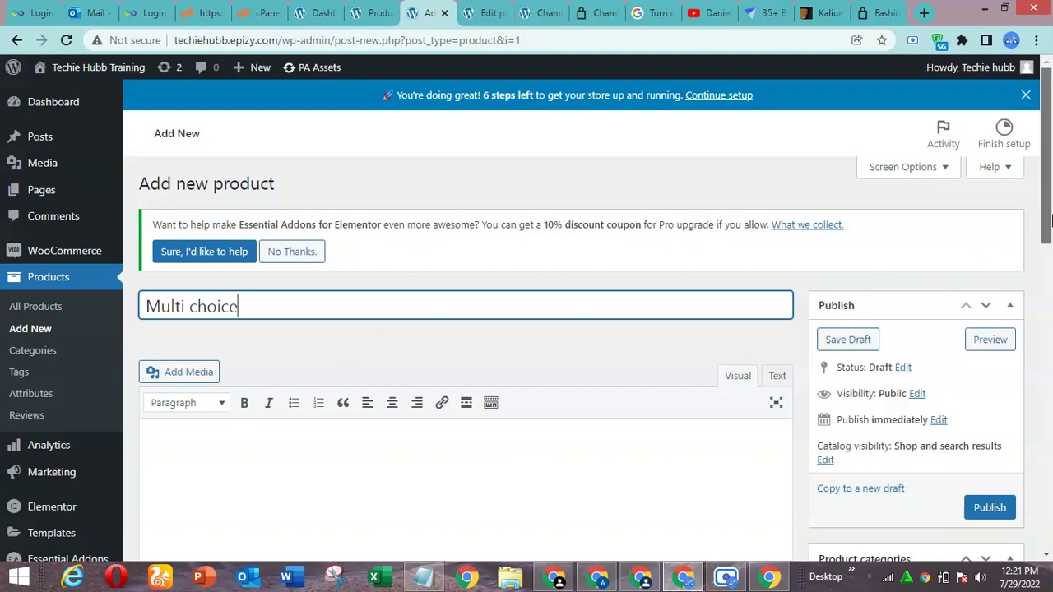
Step: Enter "Your long discription...." as placeholder text in the product's main description
drag(1046, 231, 1046, 274)
click(348, 340)
text(Yiur)
key(BackSpace)
key(BackSpace)
key(BackSpace)
text(our l)
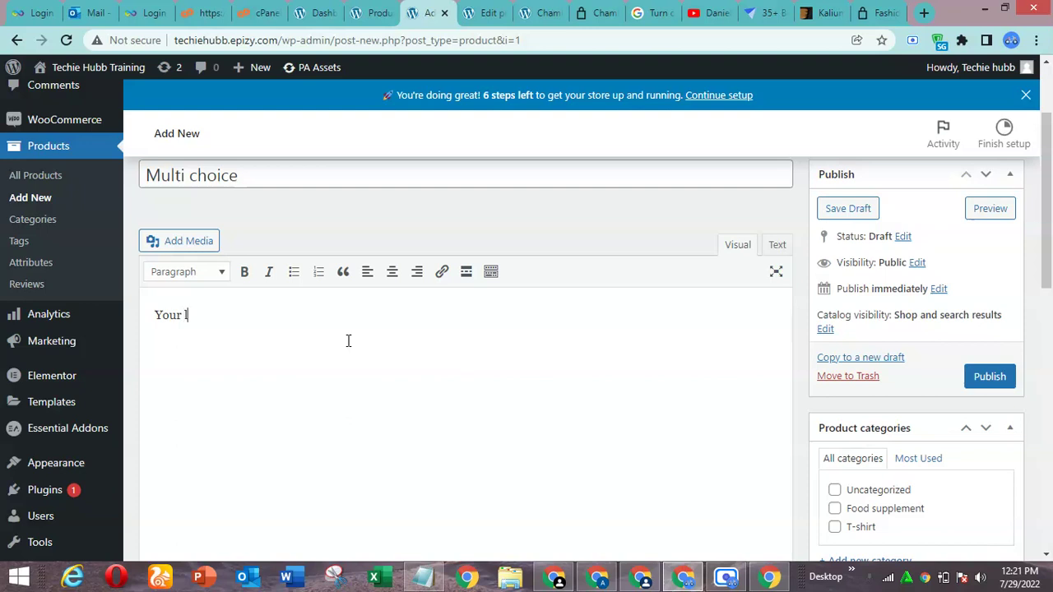
text(ong di)
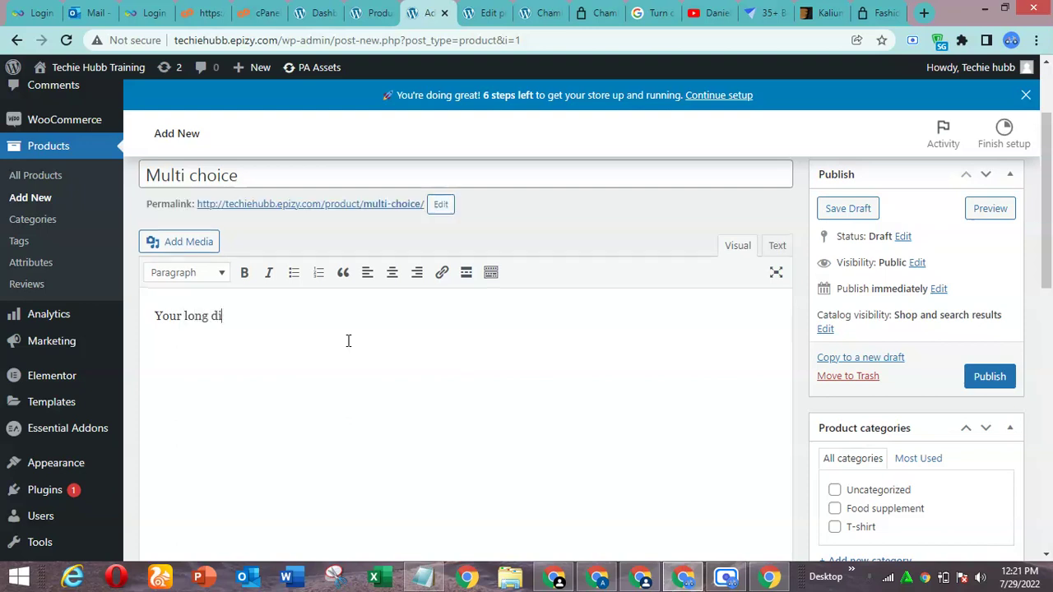
text(scription....)
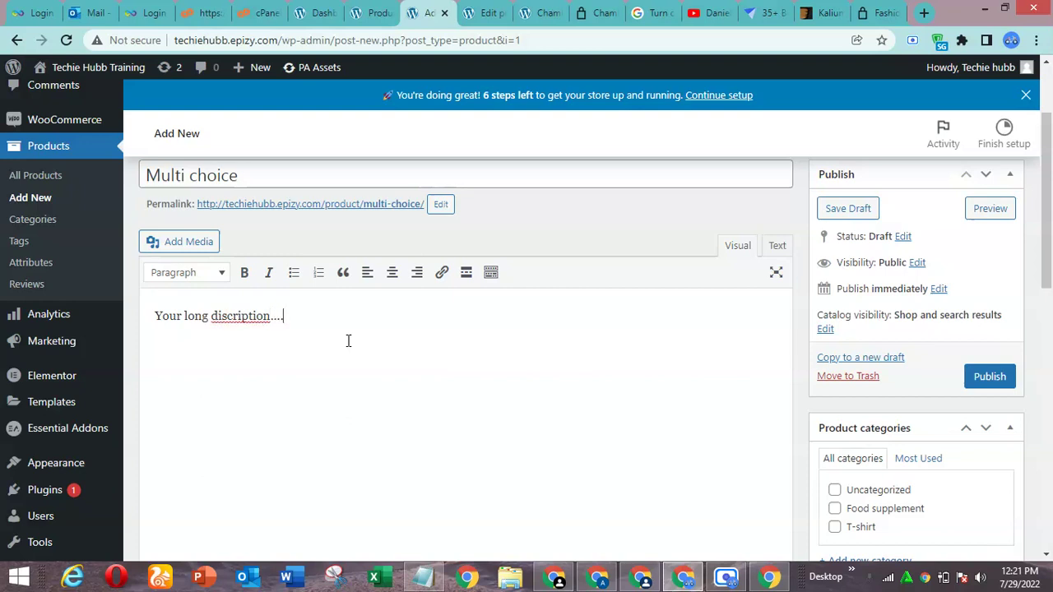
Step: Correct the misspelled word "discription" to "description" in the product's main description
click(221, 315)
key(BackSpace)
key(BackSpace)
text(e)
click(430, 344)
text(a)
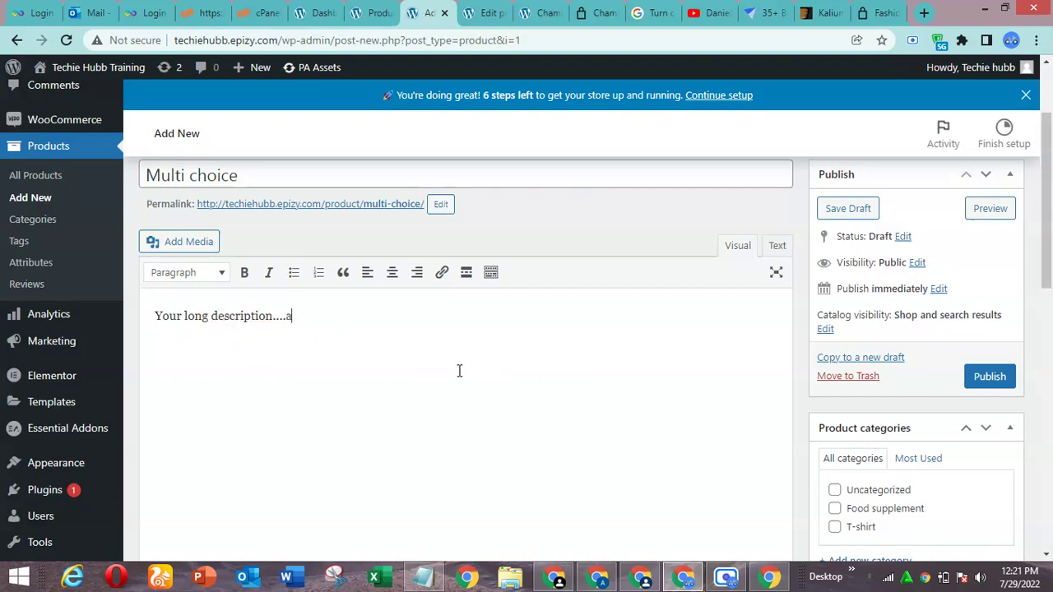
key(BackSpace)
text(a)
Step: Enter "Your short description..." as the product short description
scroll(1049, 261, down, 1)
drag(1049, 268, 1049, 469)
click(406, 412)
text(Your)
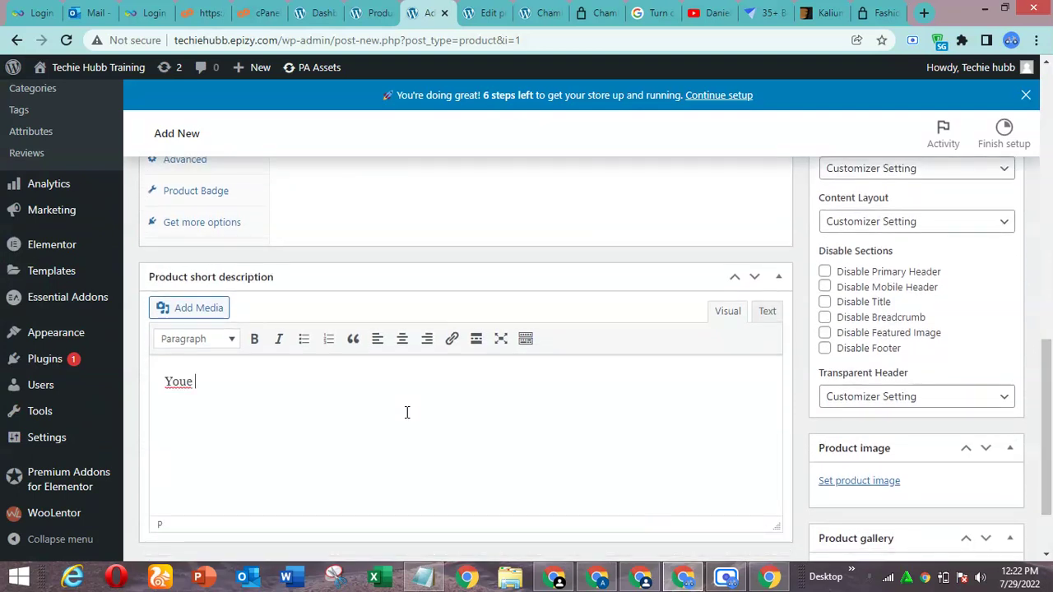
text( short description...)
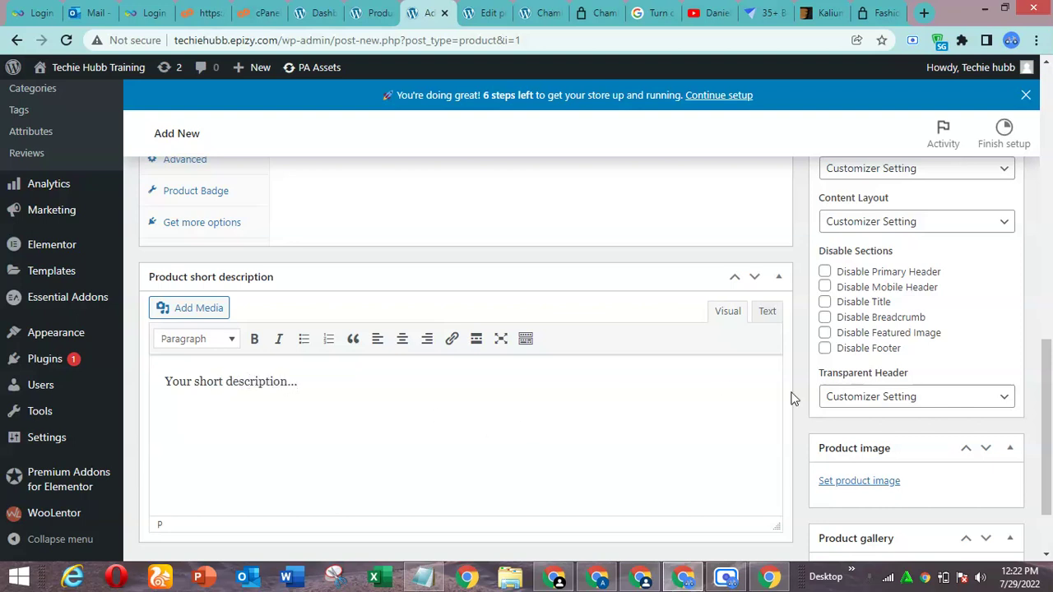
Step: Set the product data type to Grouped product
drag(1048, 424, 1049, 297)
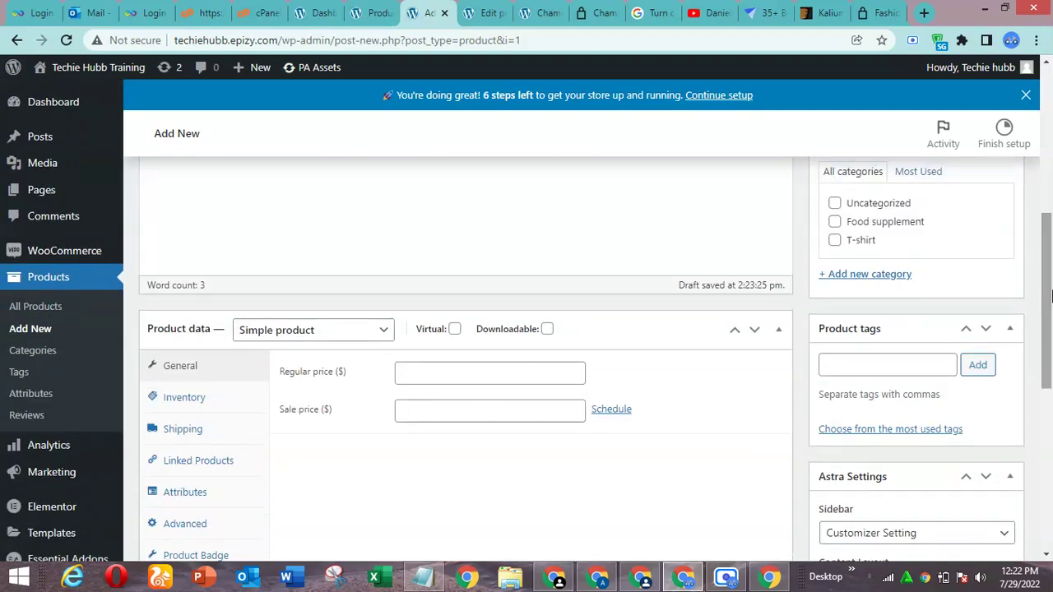
click(313, 330)
click(332, 384)
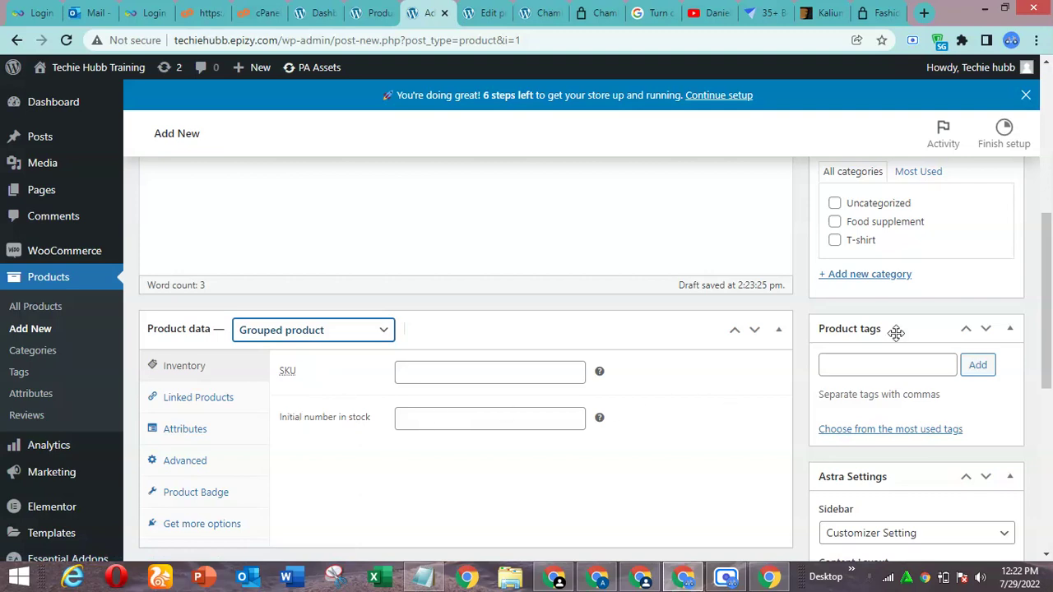
Step: Add Tre-en-en 120 capsules and Chambray Men Shirt as the grouped products in the linked products settings
drag(1050, 281, 1050, 313)
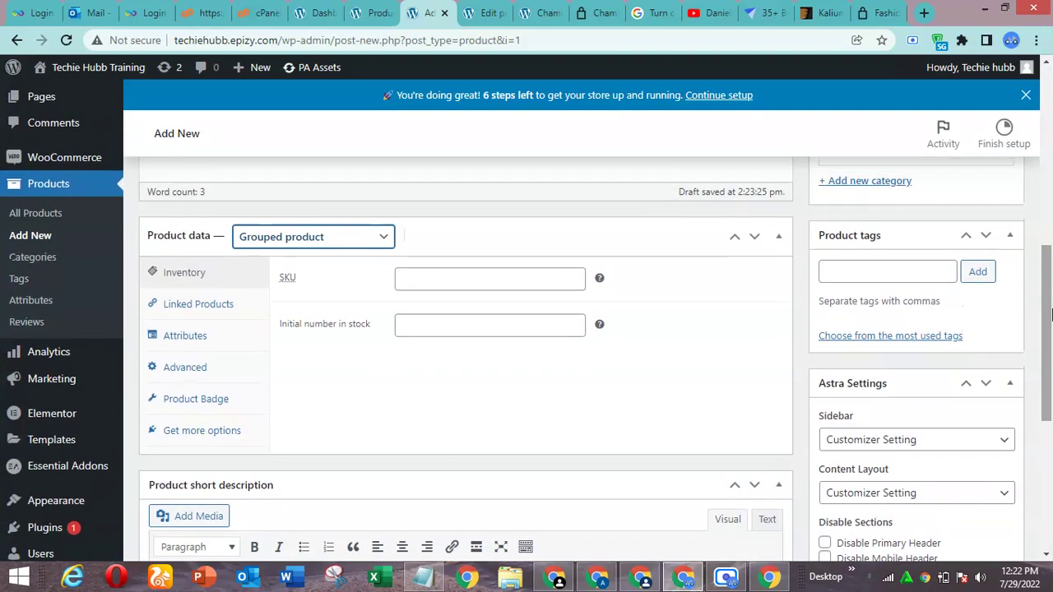
click(216, 306)
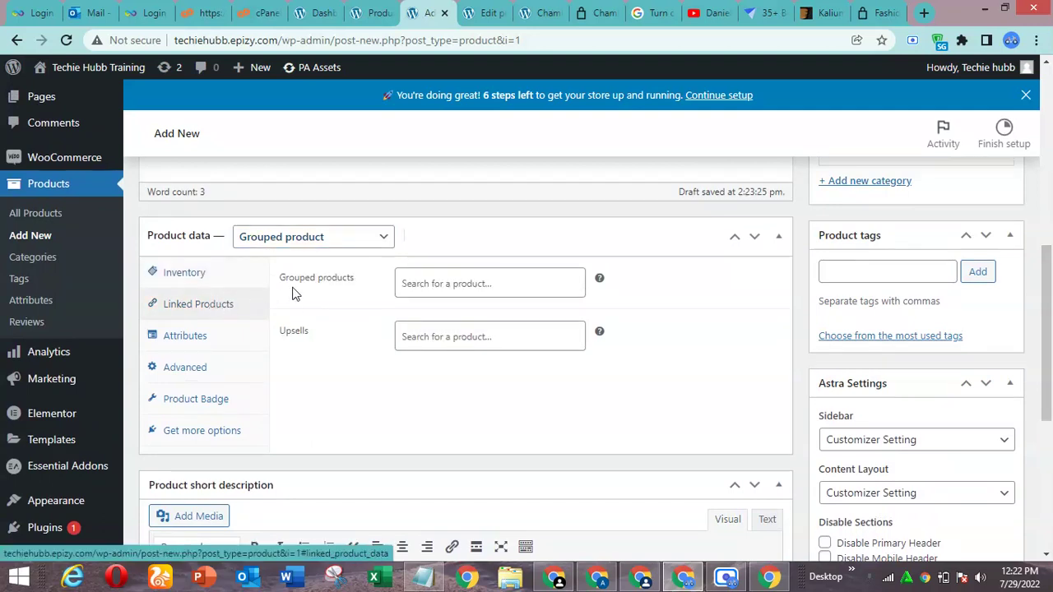
click(430, 283)
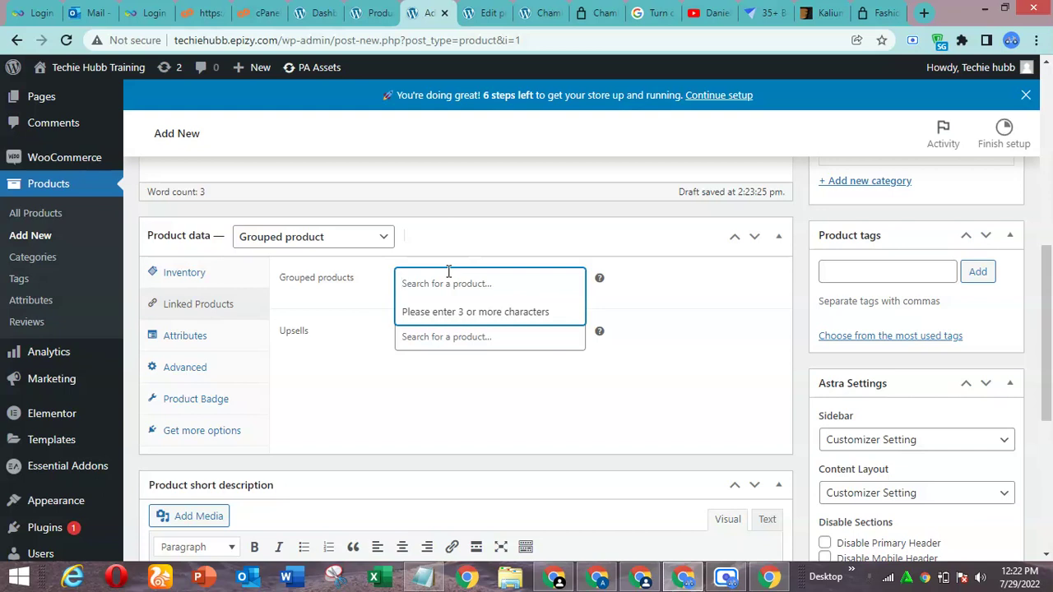
text(tre)
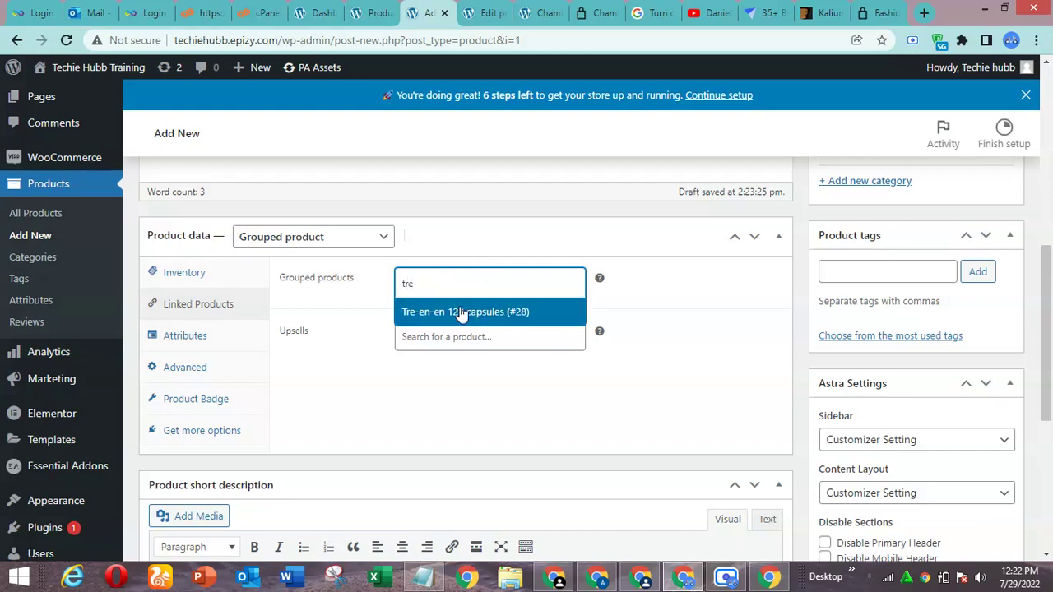
click(462, 312)
text(shi)
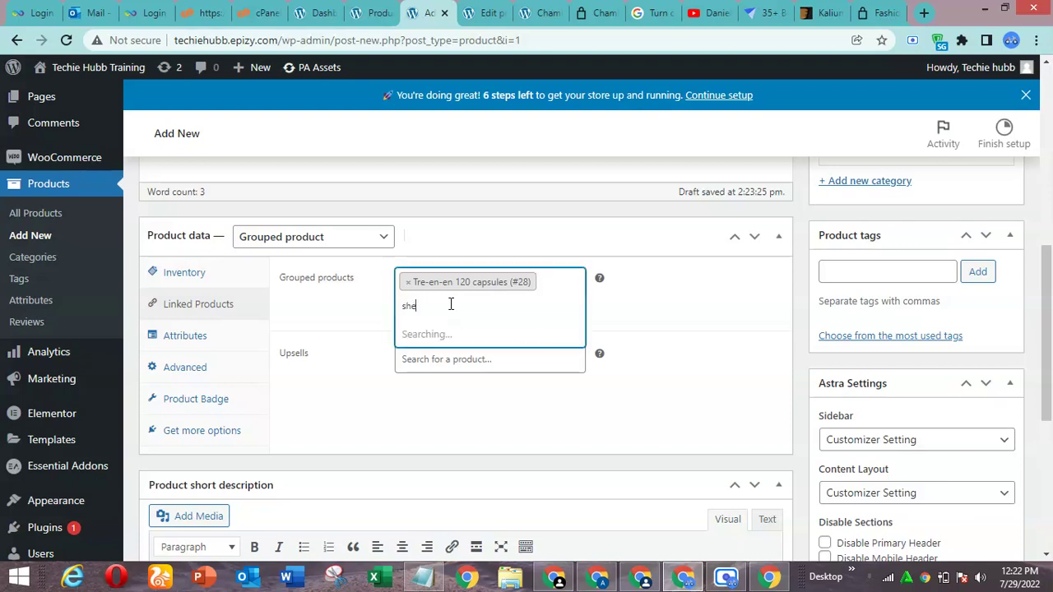
key(BackSpace)
text(irt)
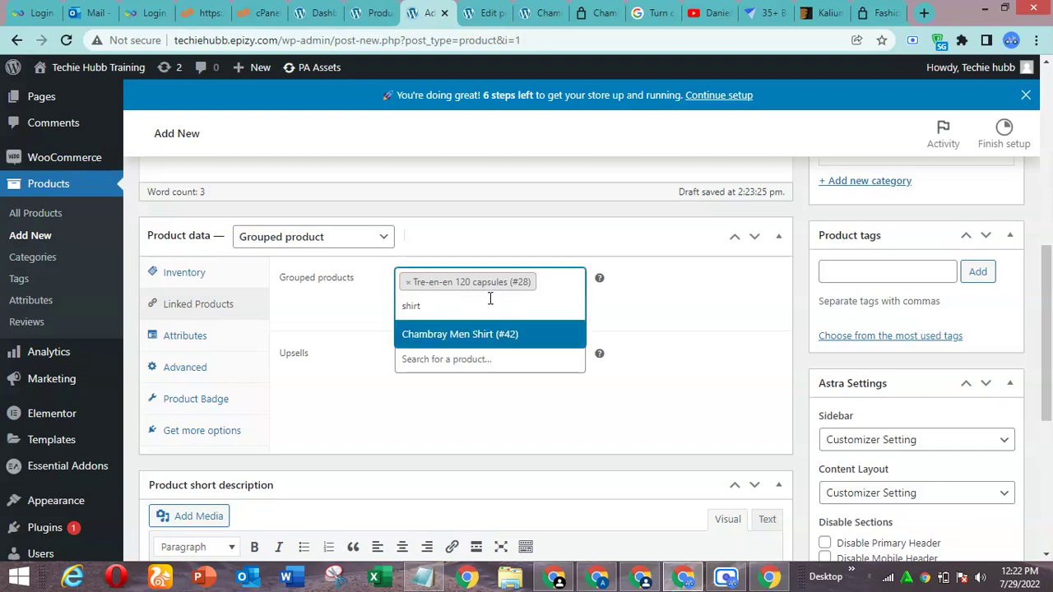
click(488, 336)
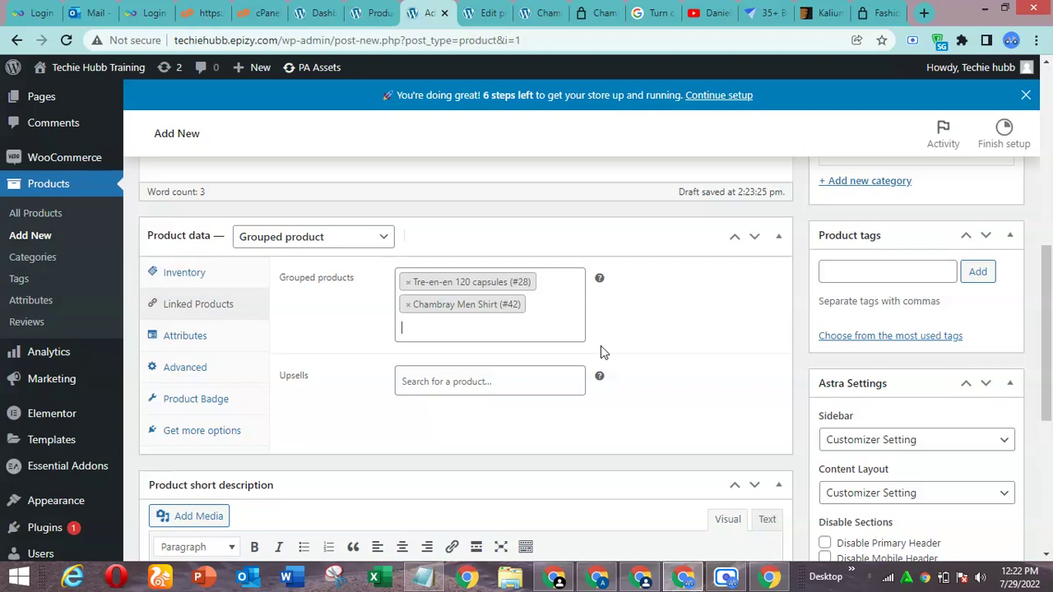
Step: Set the Tre-en-en bottle picture, Tre-en-en-60.jpg, from the media library as the product image
drag(1051, 349, 1051, 393)
drag(1050, 360, 1049, 356)
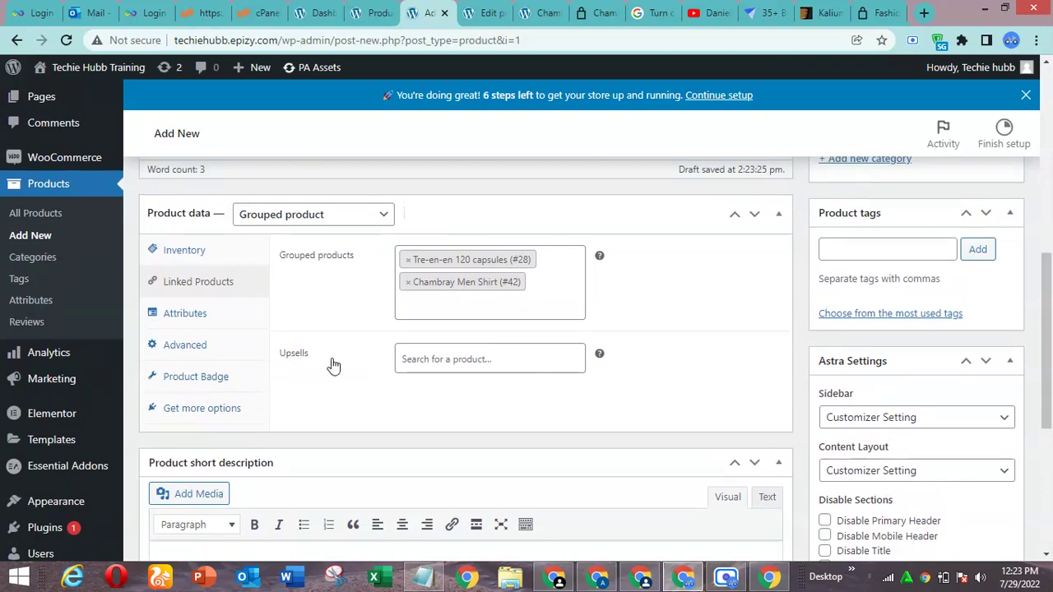
drag(1049, 338, 1050, 440)
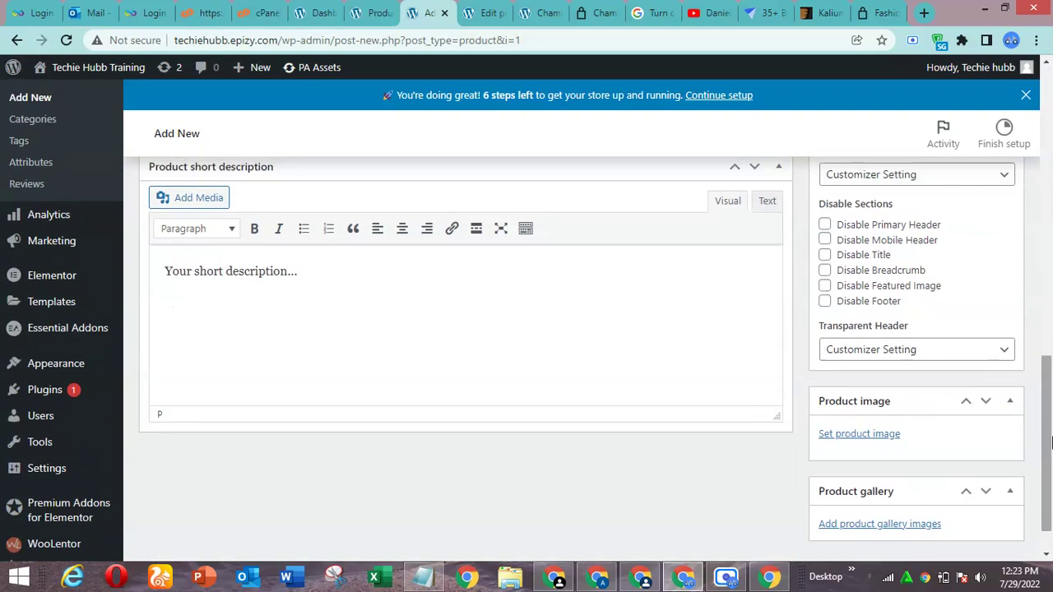
click(873, 442)
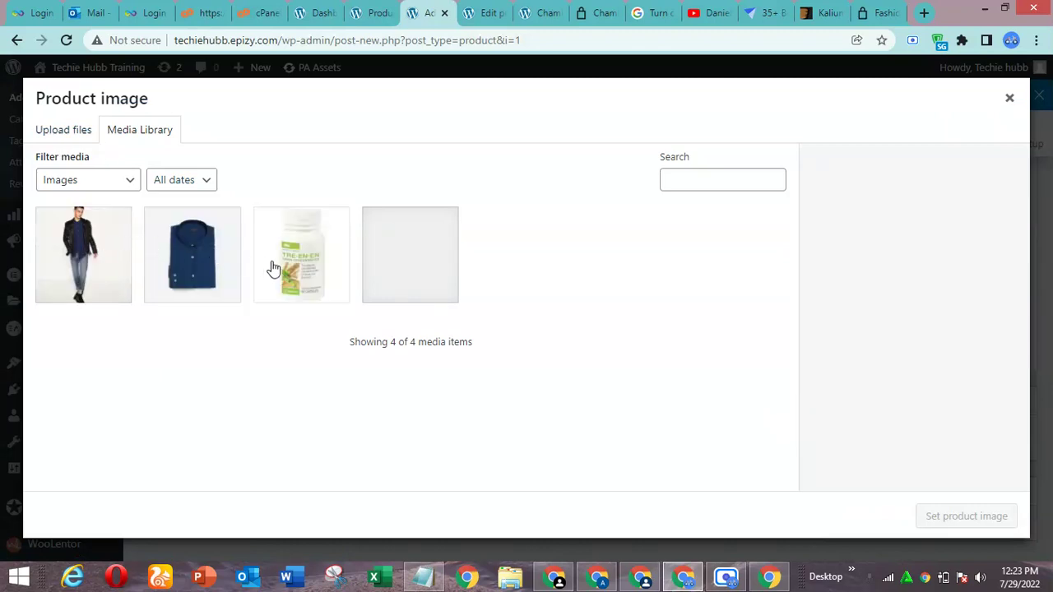
click(282, 274)
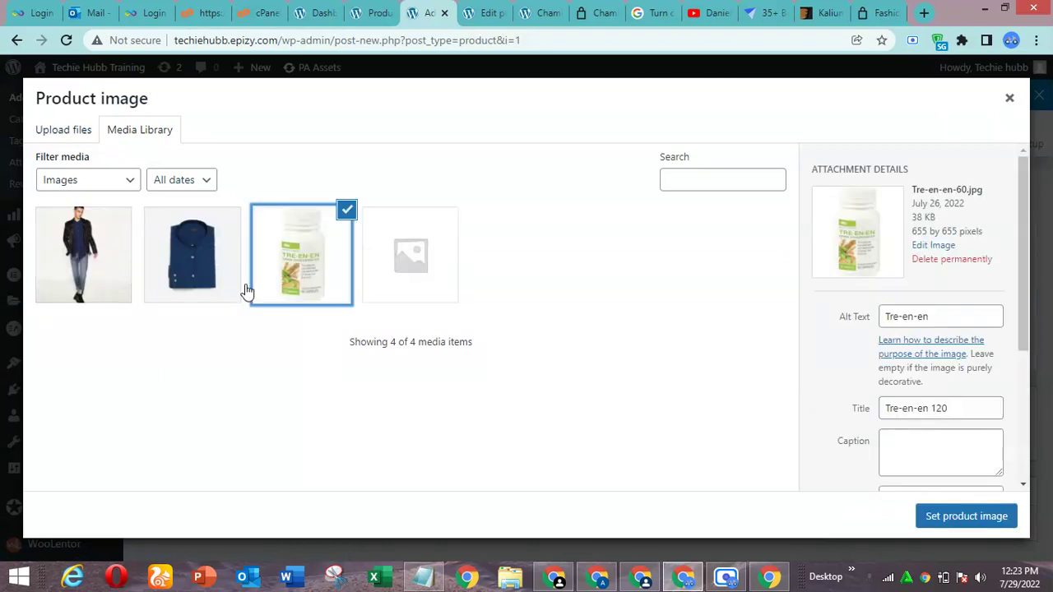
click(956, 515)
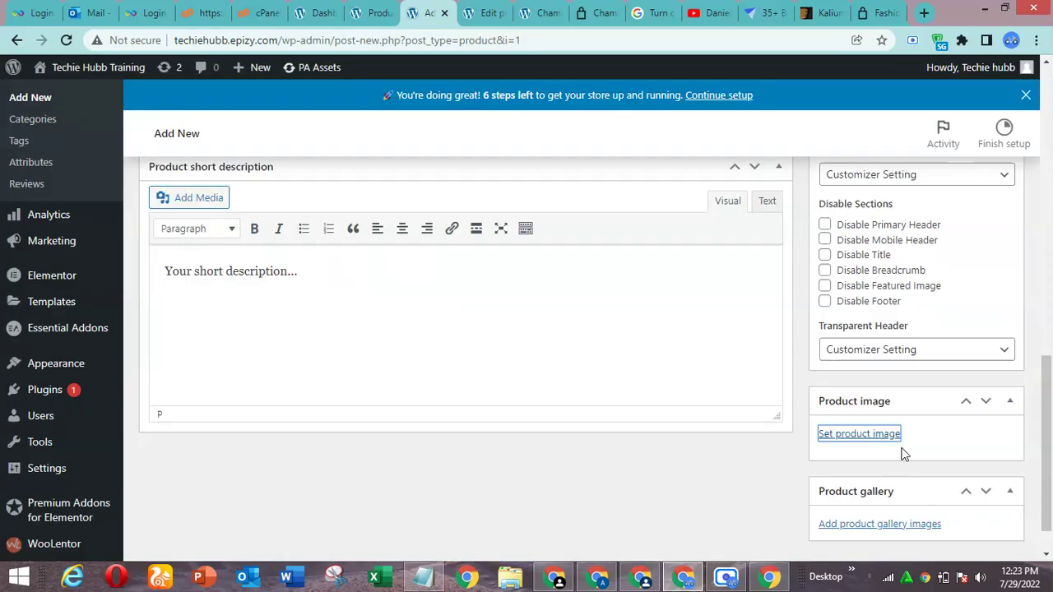
Step: Add chambray_shirt_8.jpg and chambray_shirt_1.jpg from the media library to the product gallery
drag(1051, 405, 1050, 492)
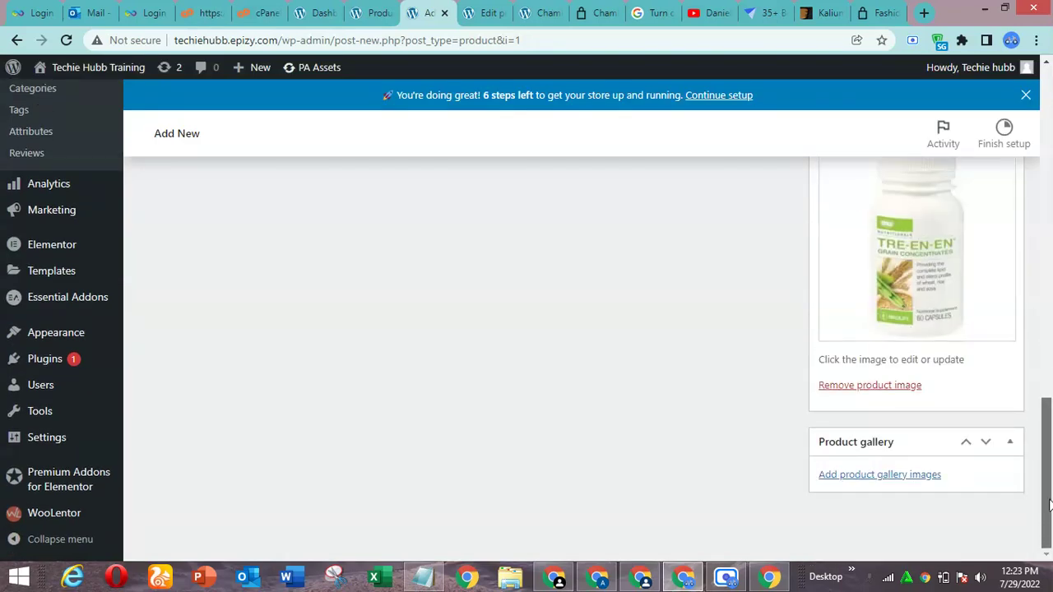
click(868, 476)
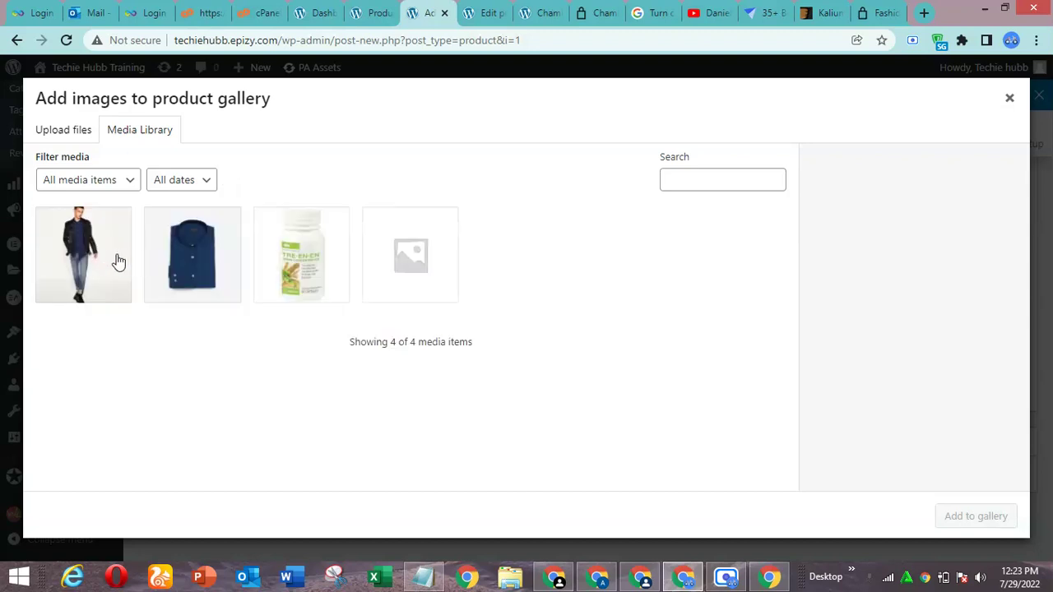
click(232, 276)
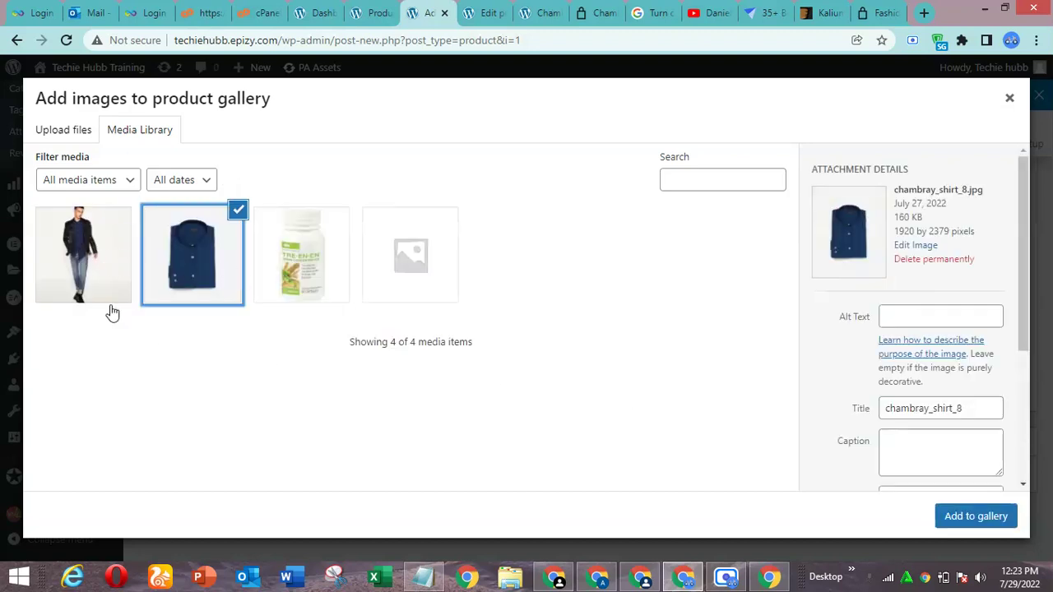
click(106, 278)
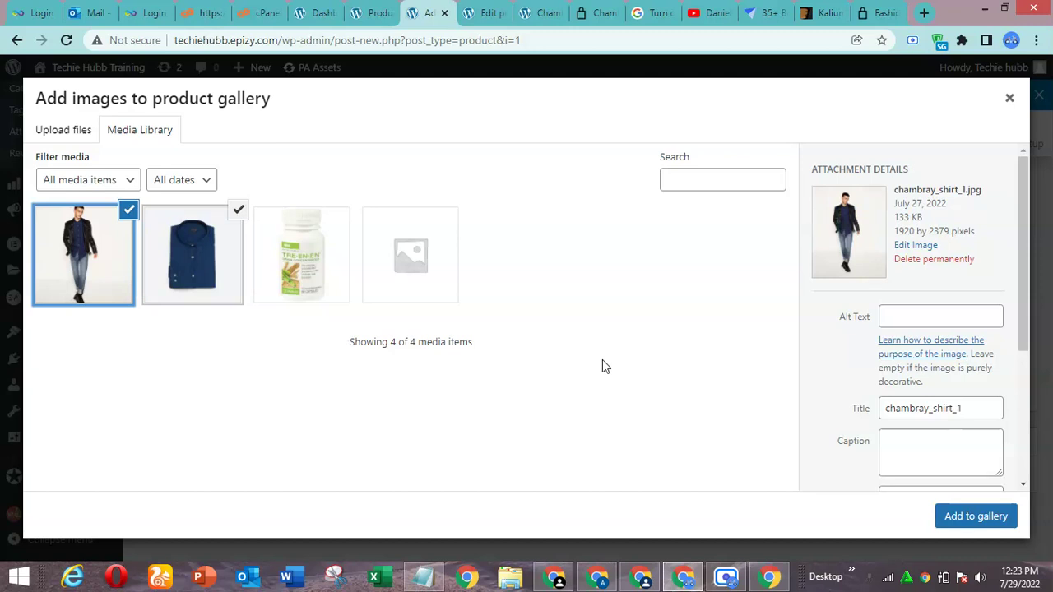
click(969, 525)
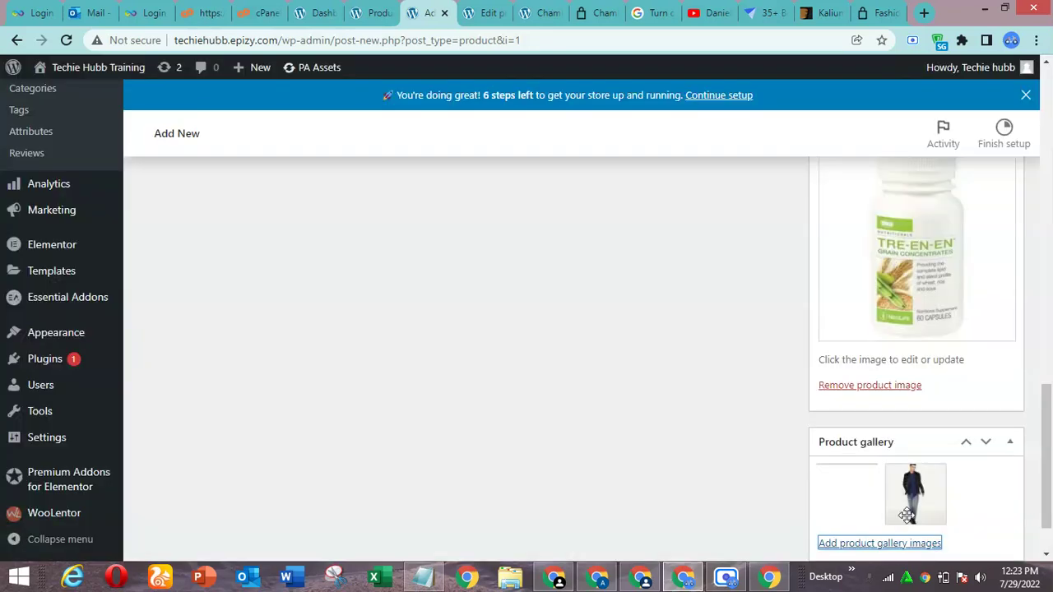
Step: Create a new product category named "Multi" for this product
scroll(1048, 547, down, 1)
drag(1048, 547, 1050, 250)
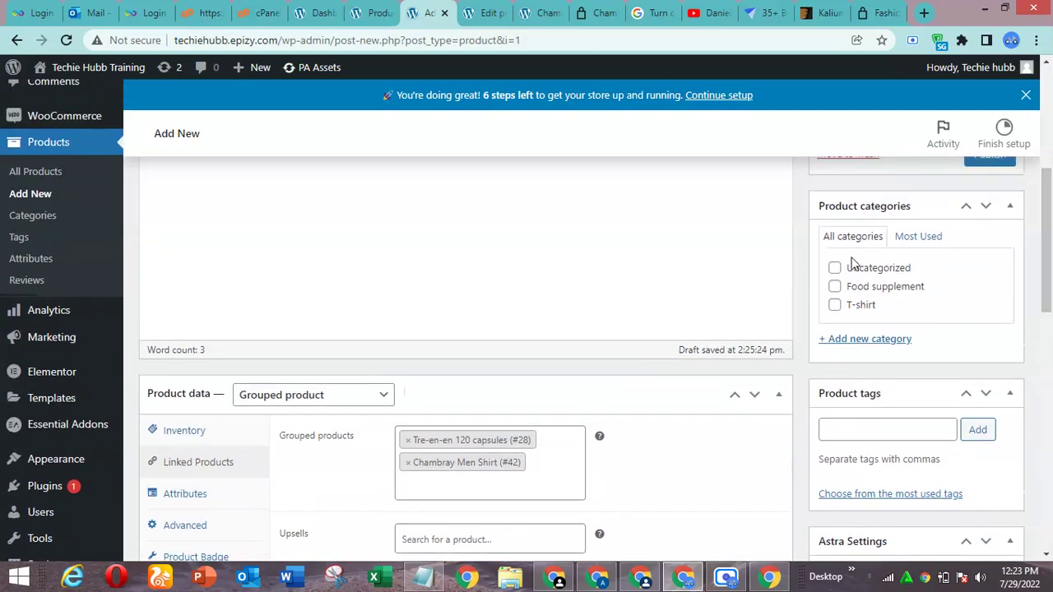
click(857, 344)
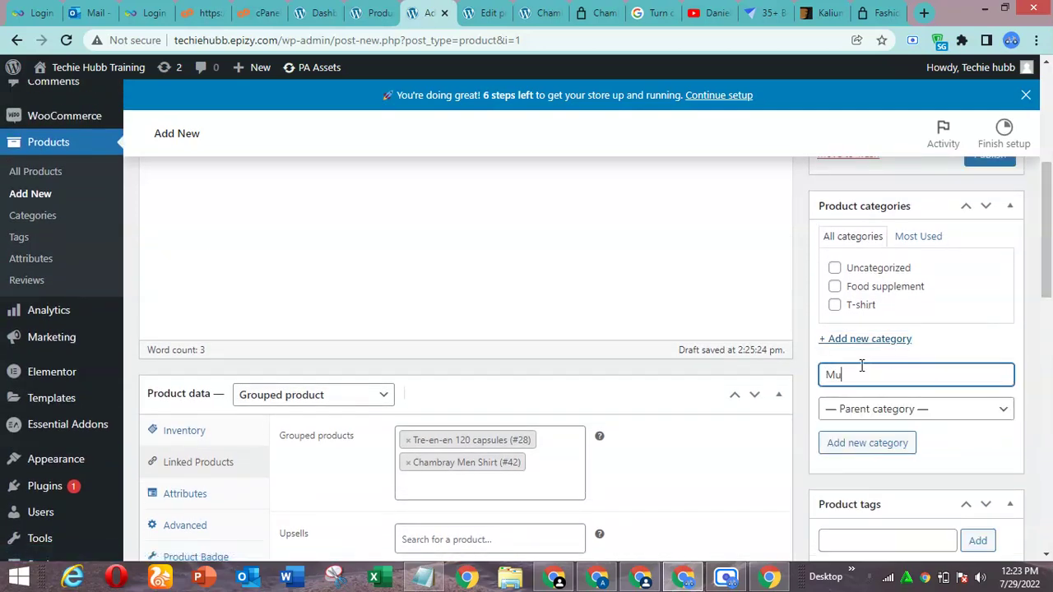
click(883, 444)
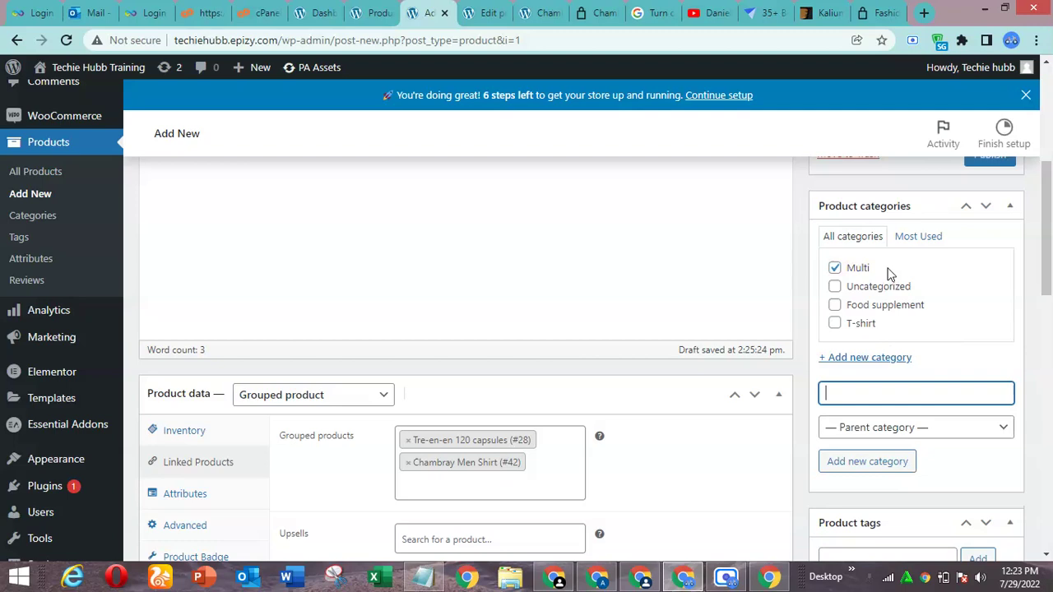
Step: Add the existing product tags Tre-en-en, food supplement, Chambray Men Shirt, Chambray Shirt and healthy product from the most used tags
drag(1048, 271, 1048, 337)
click(855, 319)
click(881, 378)
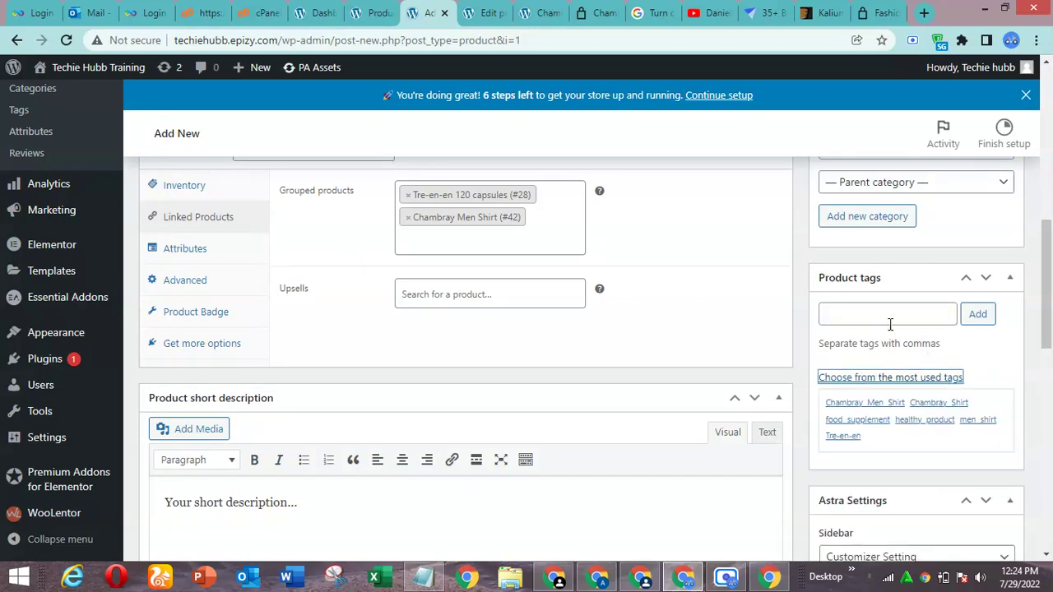
click(842, 436)
click(852, 442)
click(861, 426)
click(935, 447)
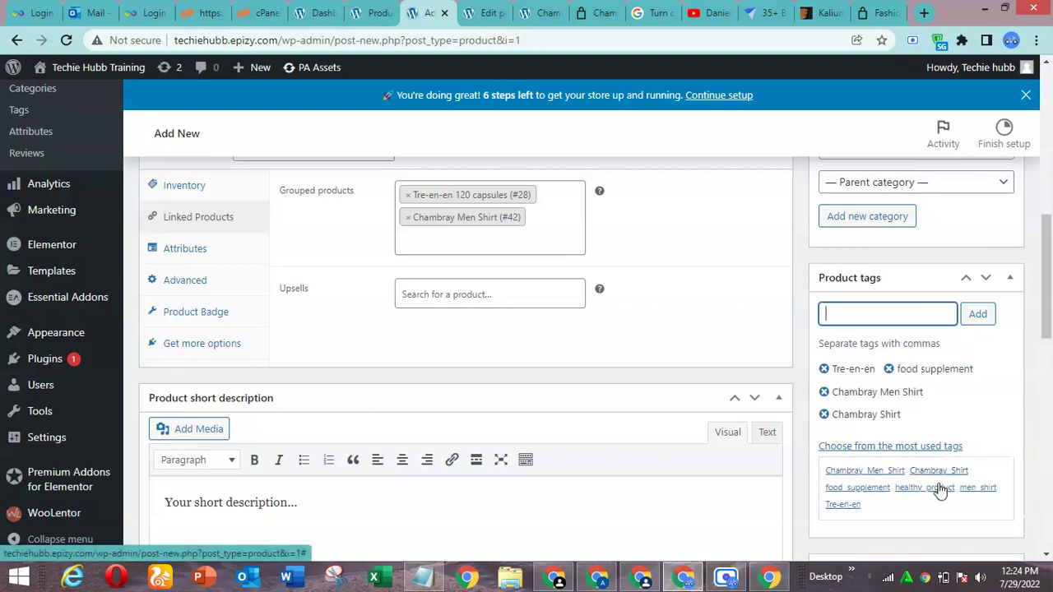
click(945, 489)
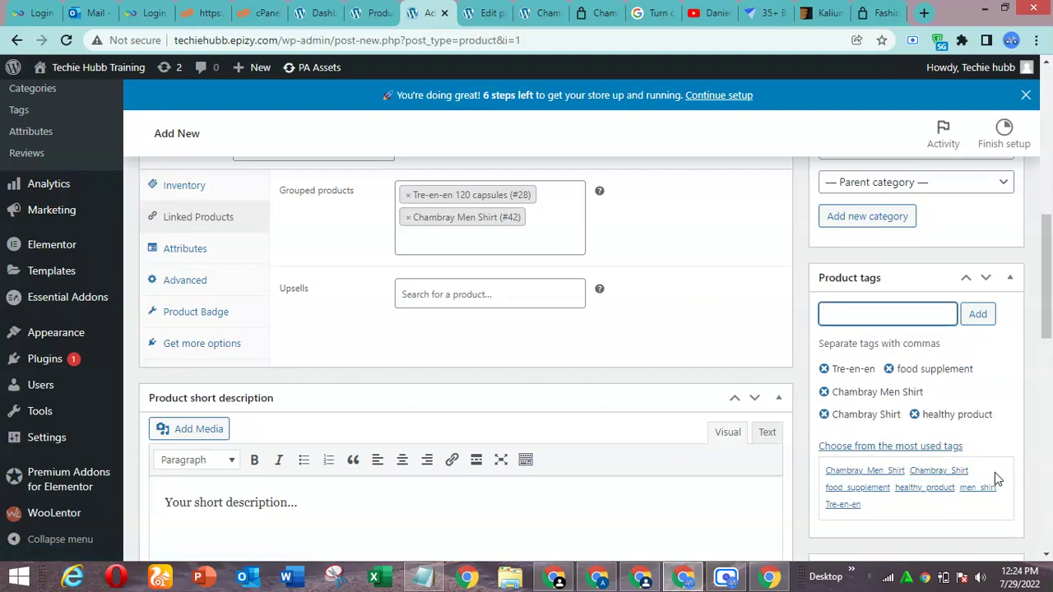
Step: Publish the "Multi choice" grouped product
drag(1049, 302, 1050, 210)
click(987, 353)
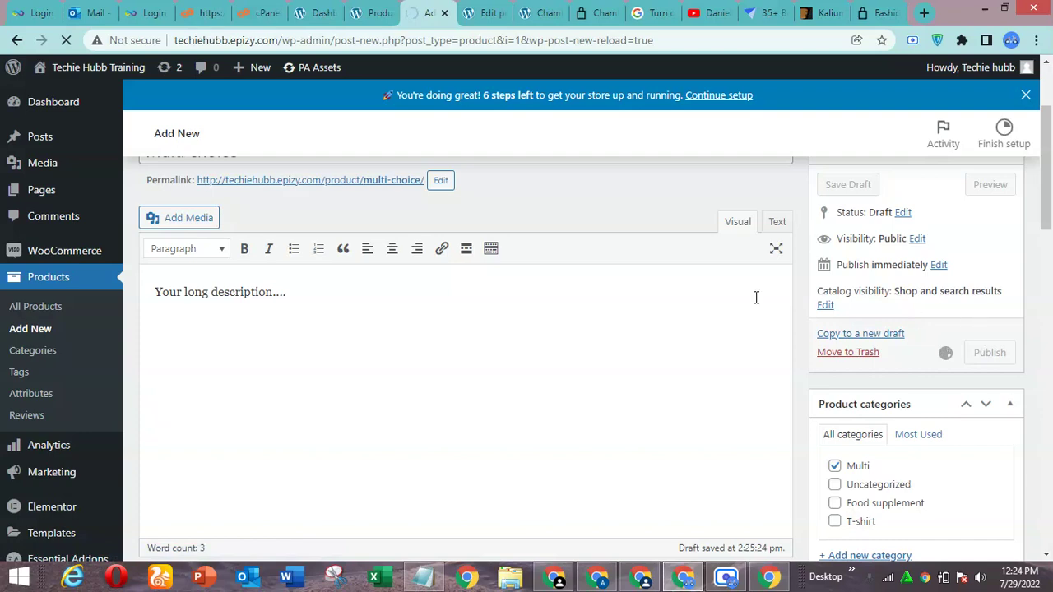
scroll(483, 207, up, 2)
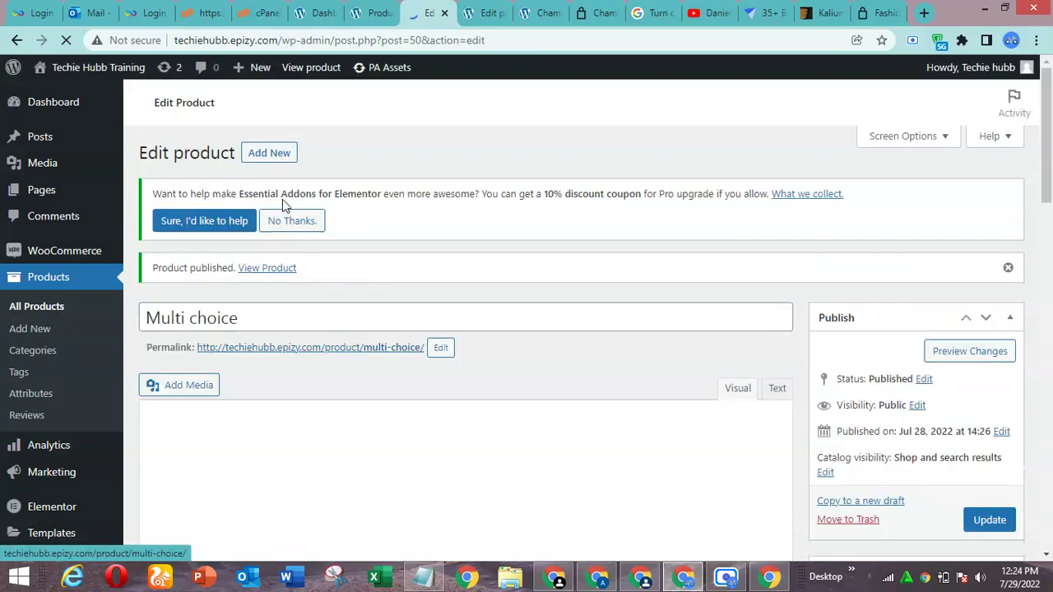
Step: View the published Multi choice product in a new tab, open its Tre-en-en 120 capsules item, and close that tab
ctrl+click(272, 269)
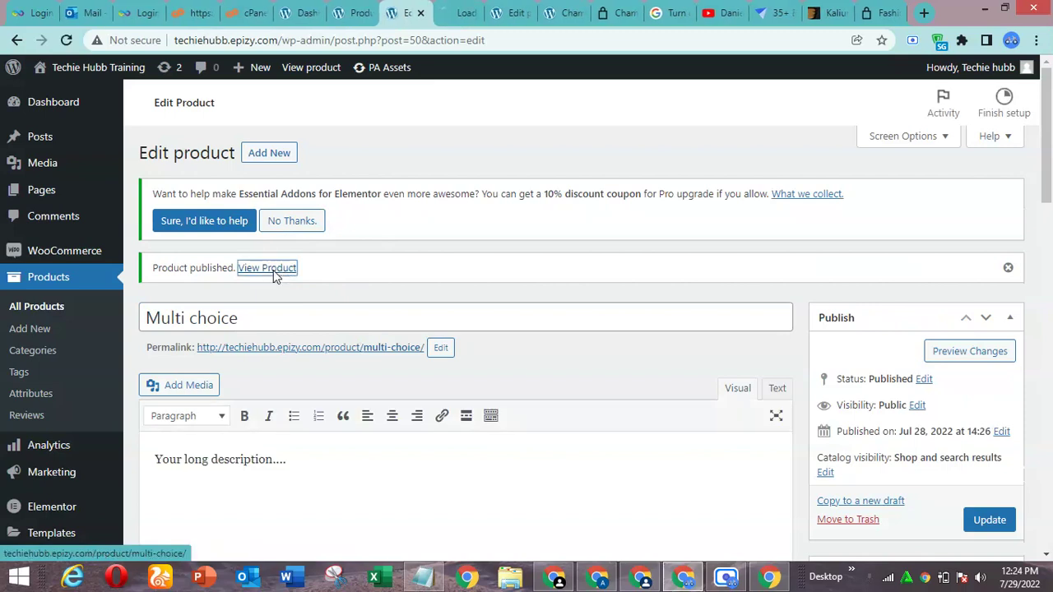
click(450, 9)
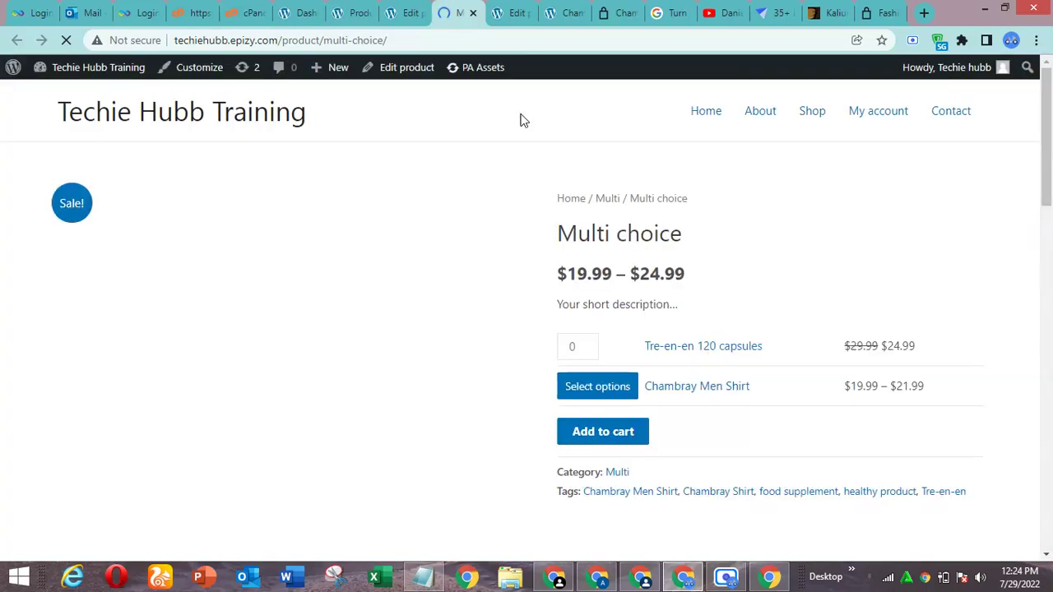
drag(1050, 162, 1051, 179)
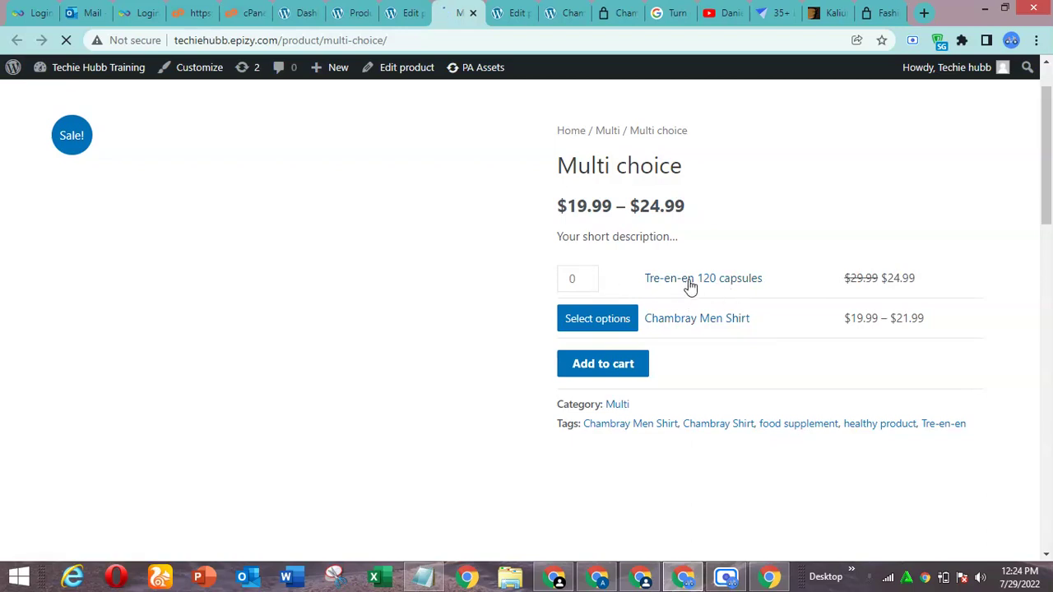
click(738, 284)
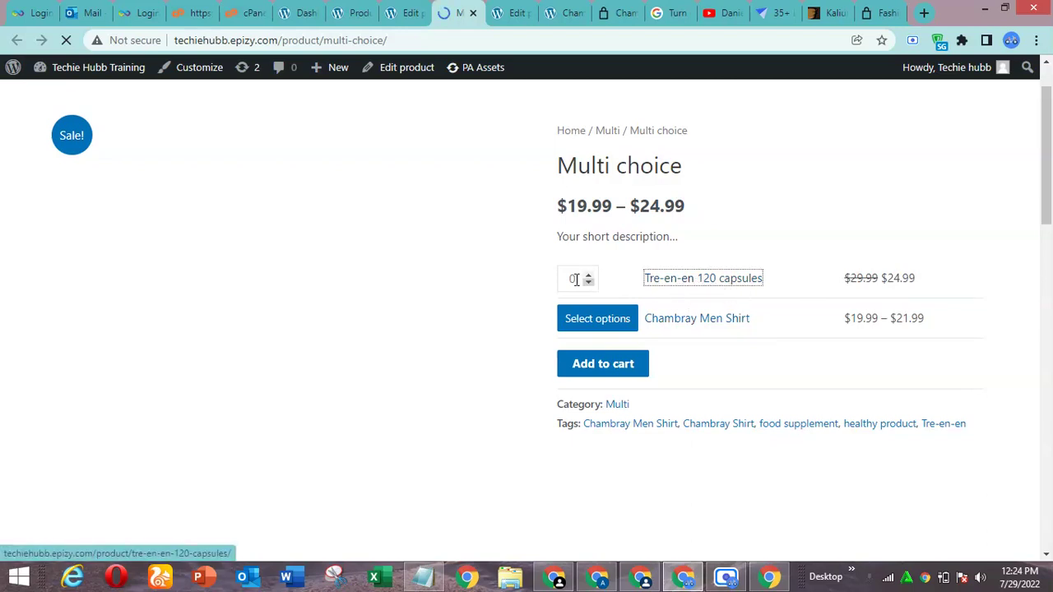
click(587, 274)
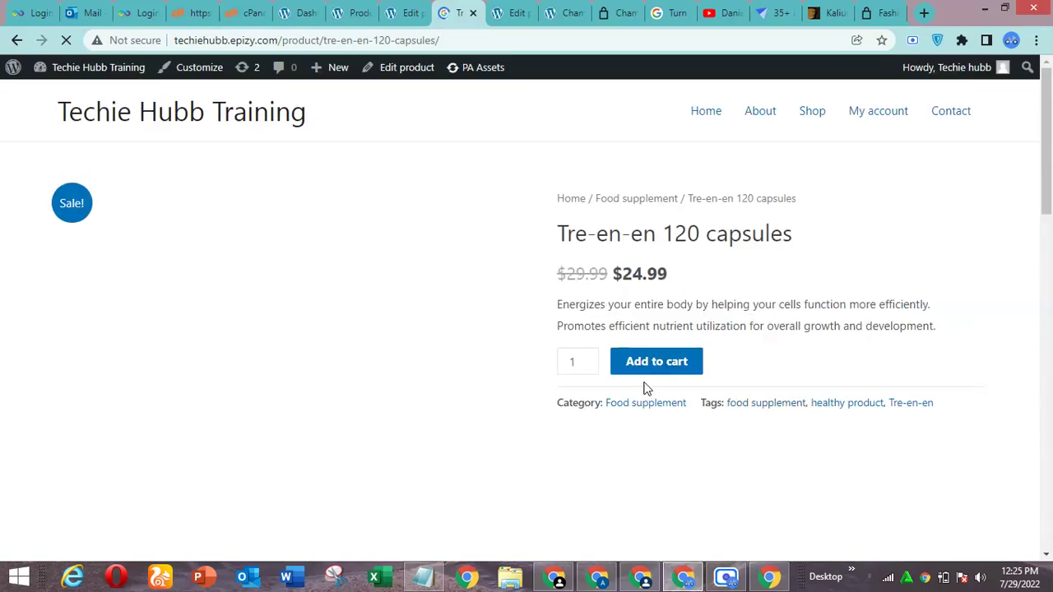
click(473, 13)
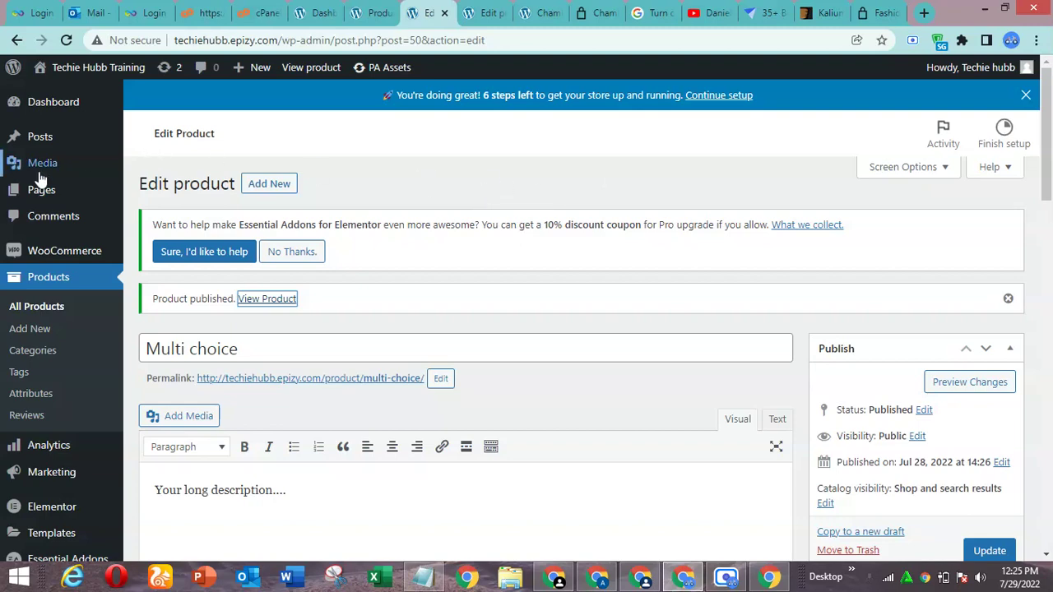
Step: Go to the site's list of pages and open the Home front page for editing
mouse_move(49, 143)
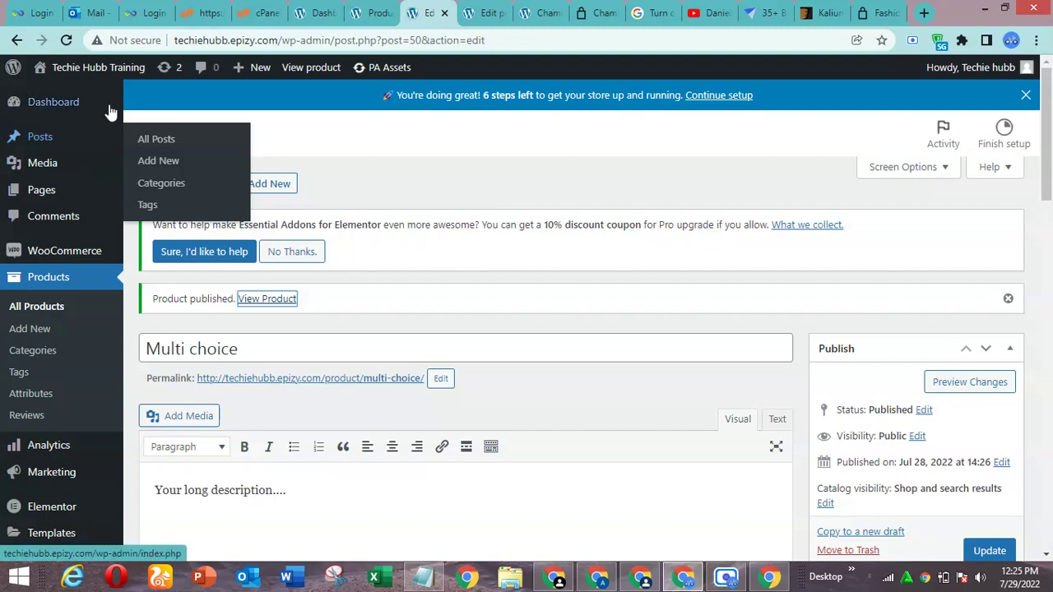
click(66, 107)
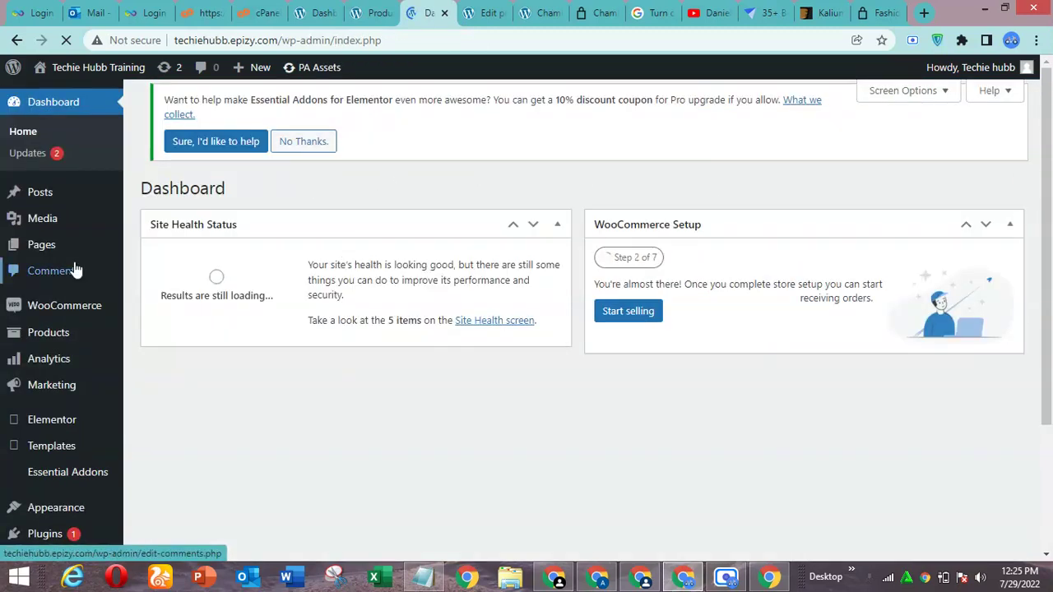
mouse_move(50, 251)
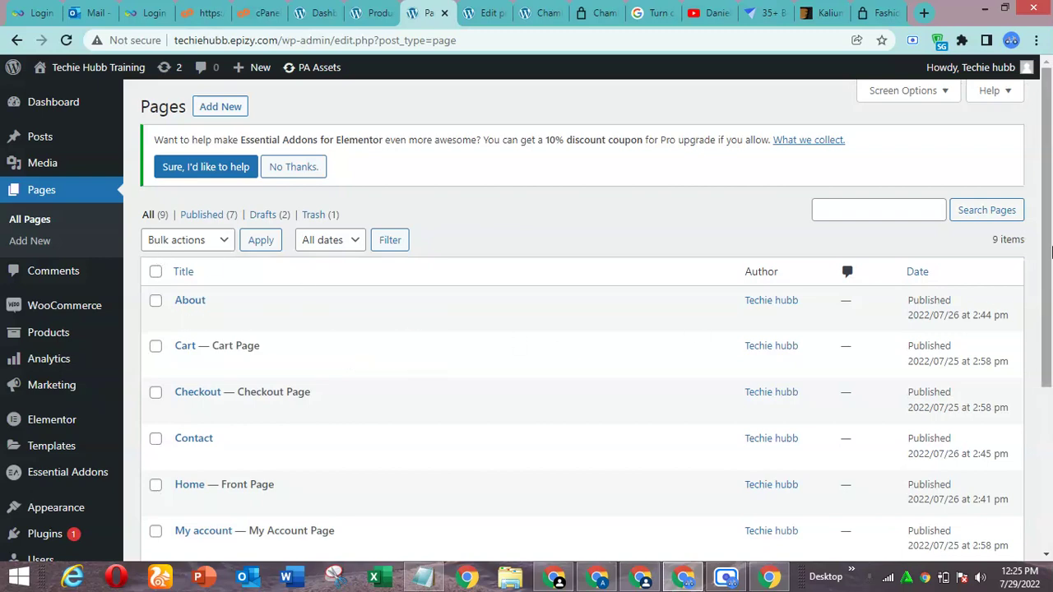
scroll(1051, 320, down, 1)
scroll(1051, 320, down, 1)
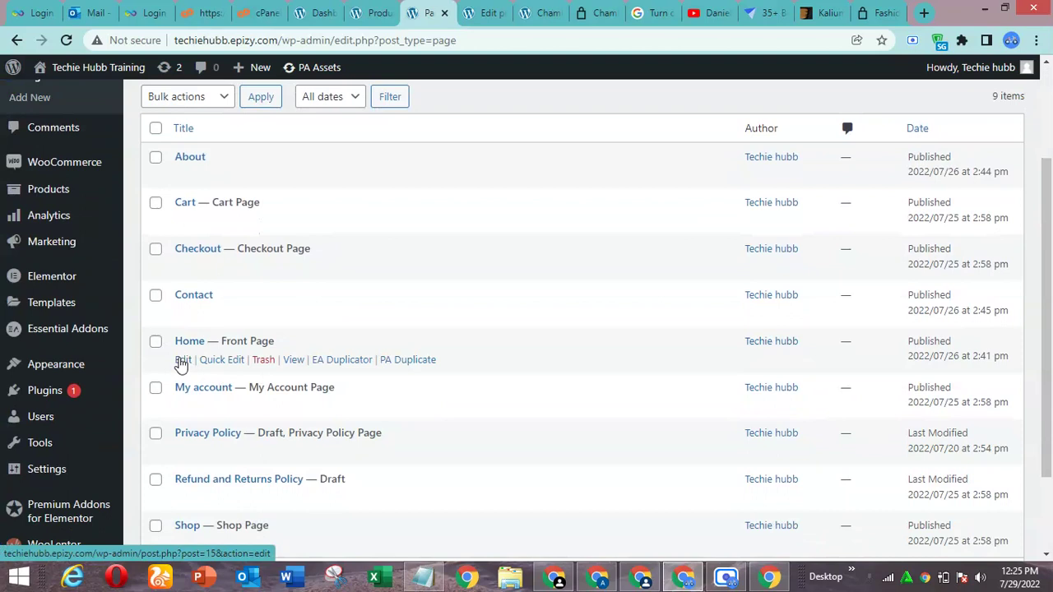
click(182, 361)
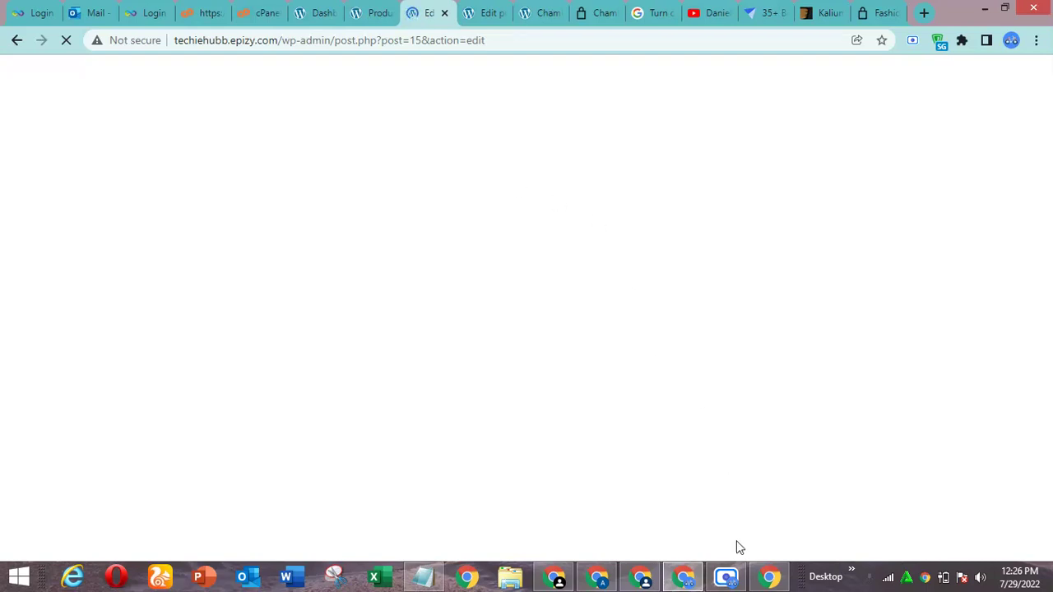
click(730, 576)
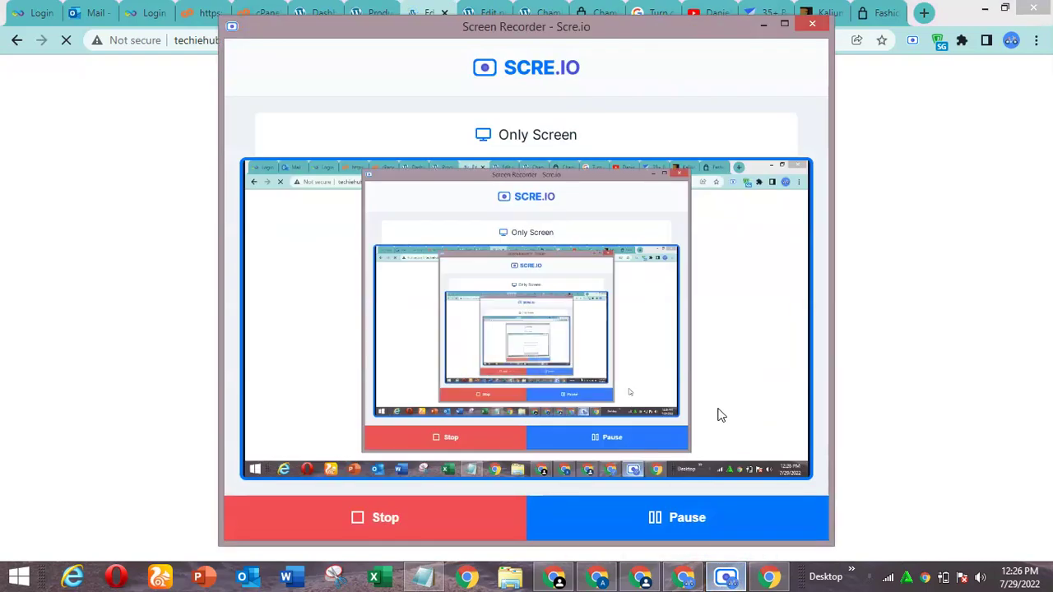
click(764, 26)
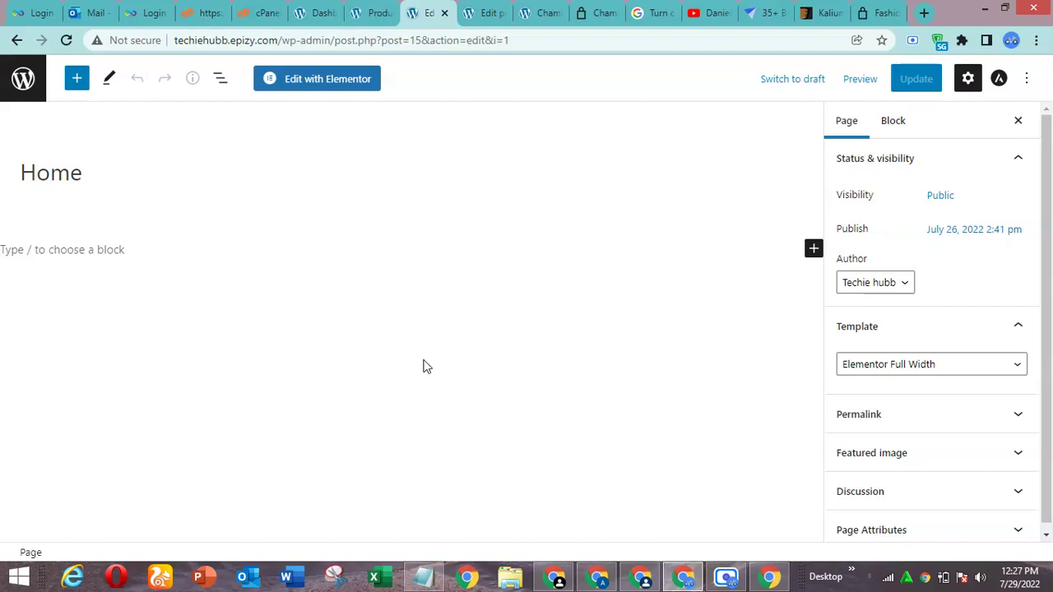
Step: Open the Home page in the Elementor editor and close its Navigator window
click(327, 83)
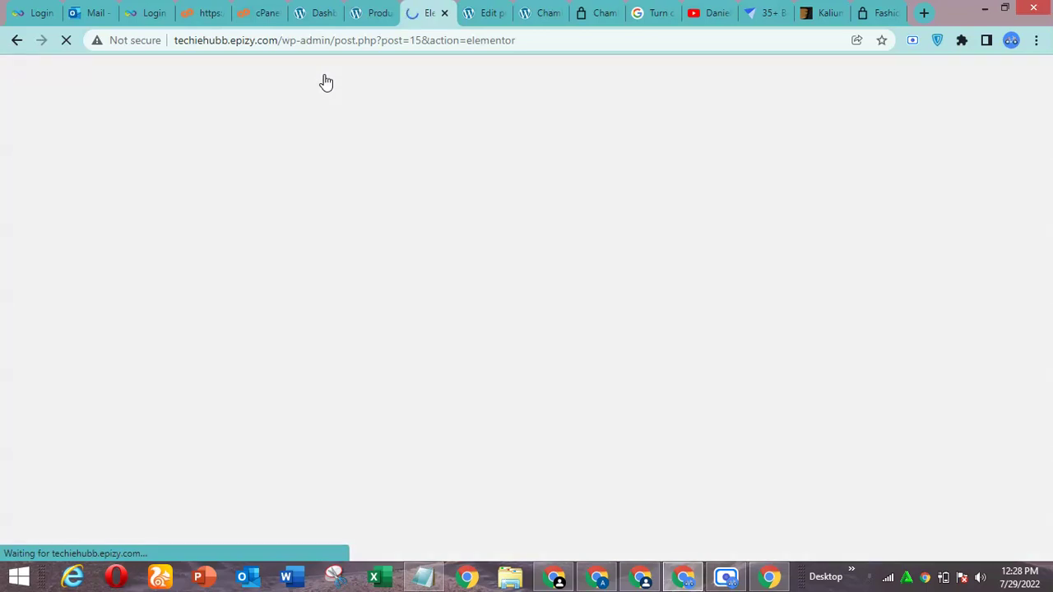
click(726, 578)
click(688, 518)
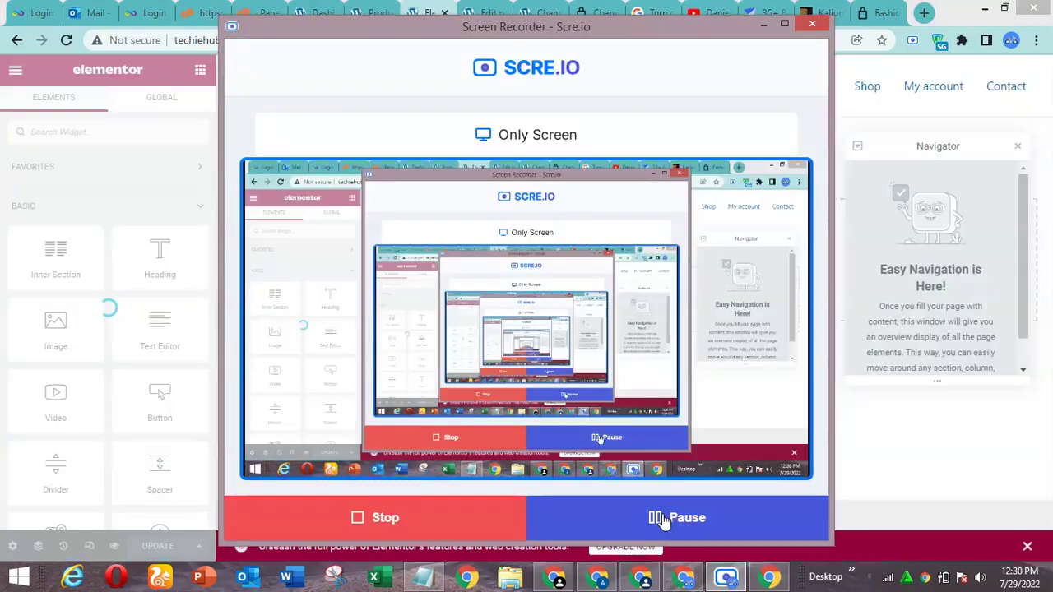
click(764, 24)
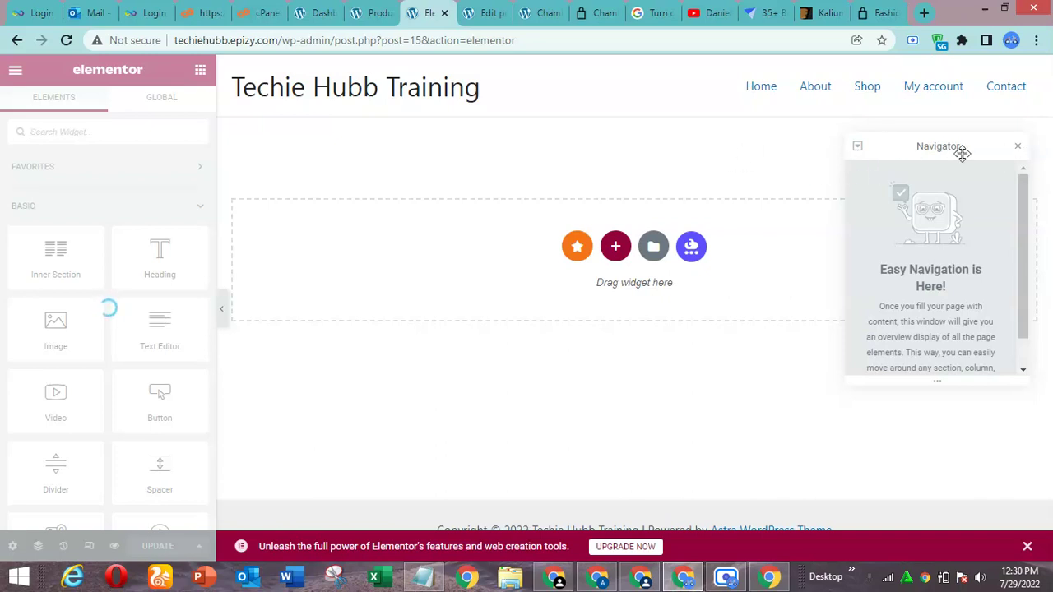
click(1018, 148)
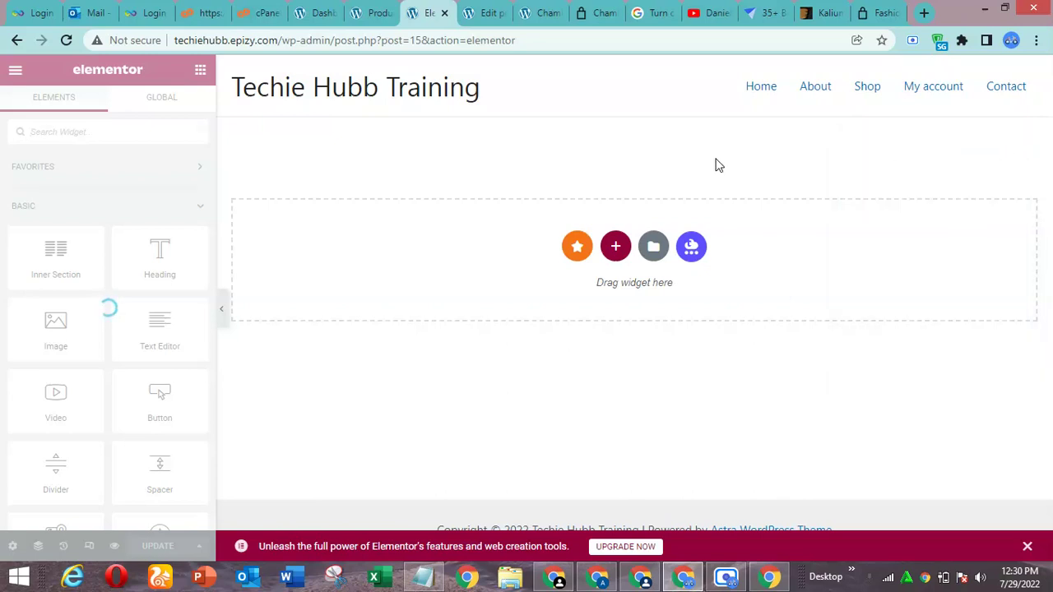
click(725, 576)
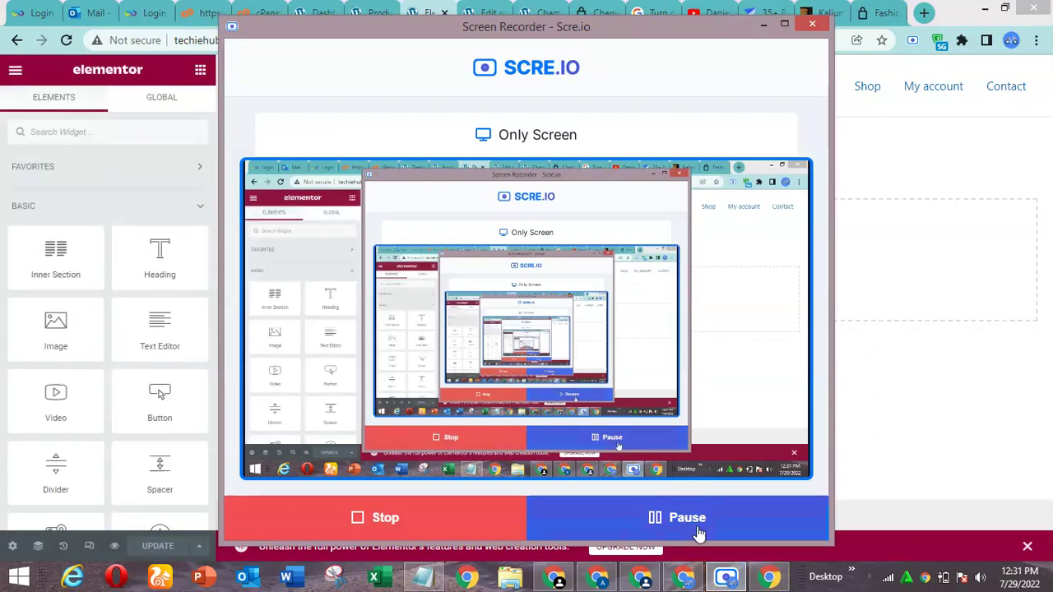
click(760, 31)
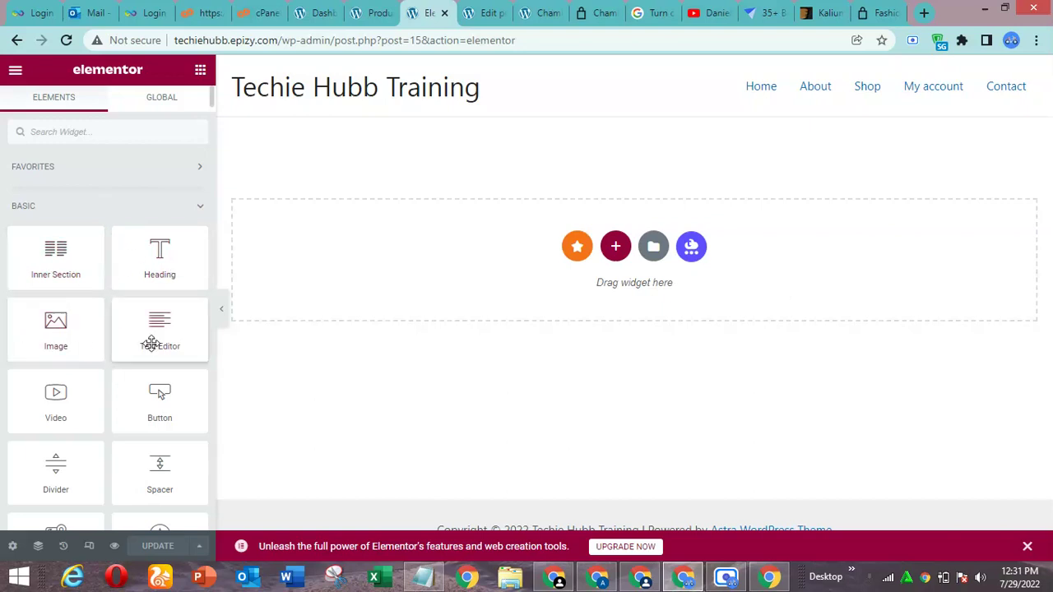
Step: Look through the Favorites, Basic, Pro, General, Site and WooCommerce widget categories, collapsing each one
mouse_move(211, 104)
mouse_down()
mouse_move(211, 118)
mouse_move(210, 99)
mouse_up()
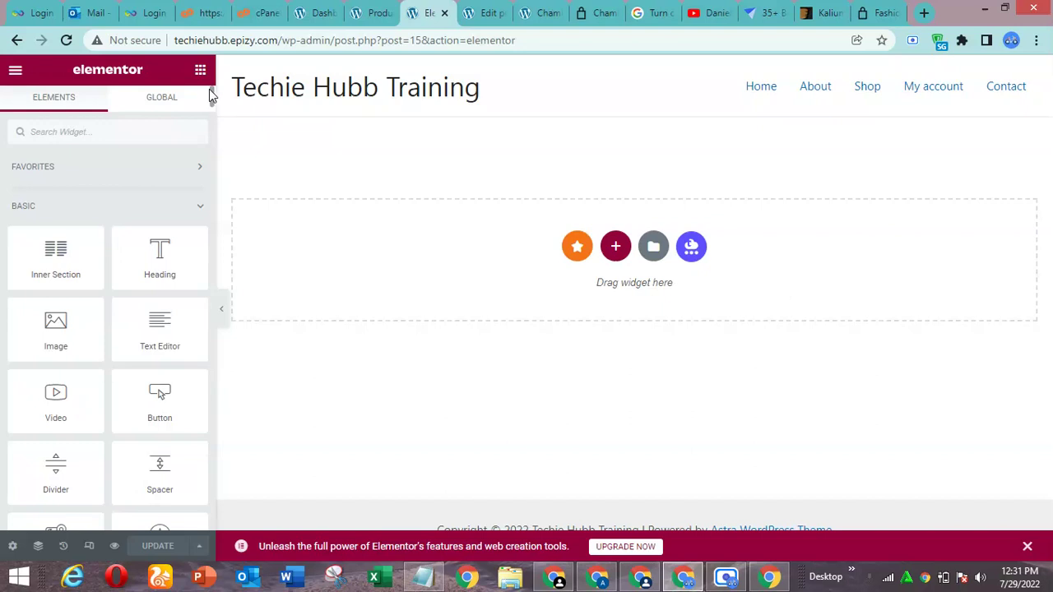
click(153, 168)
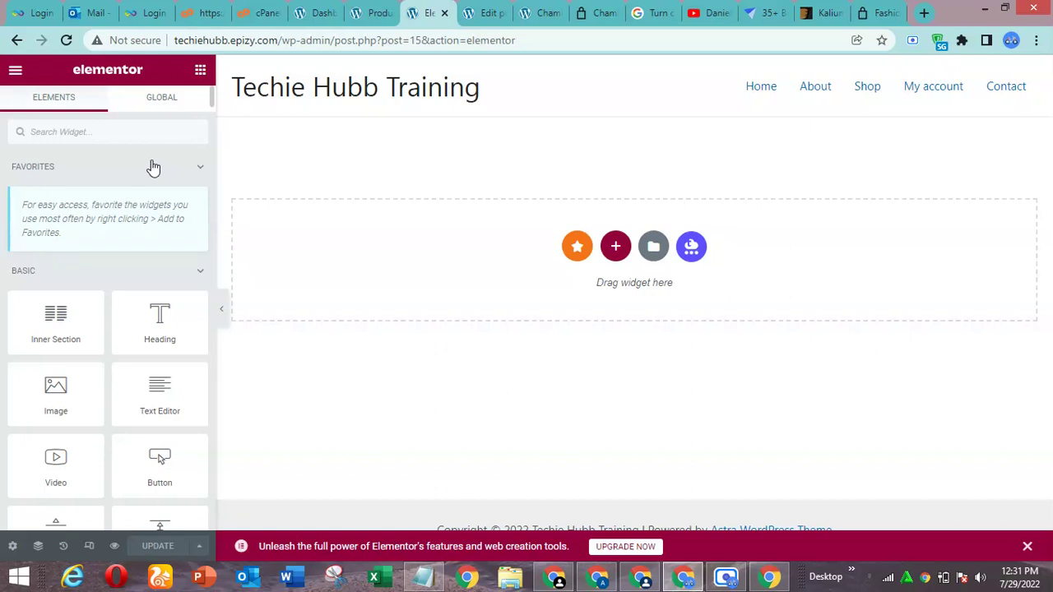
click(153, 168)
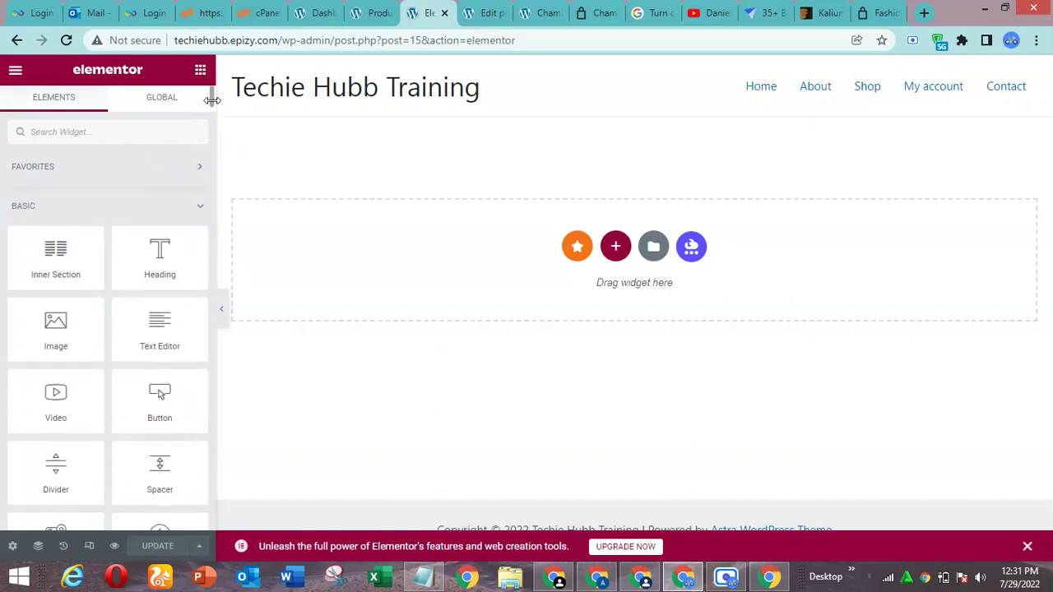
click(195, 212)
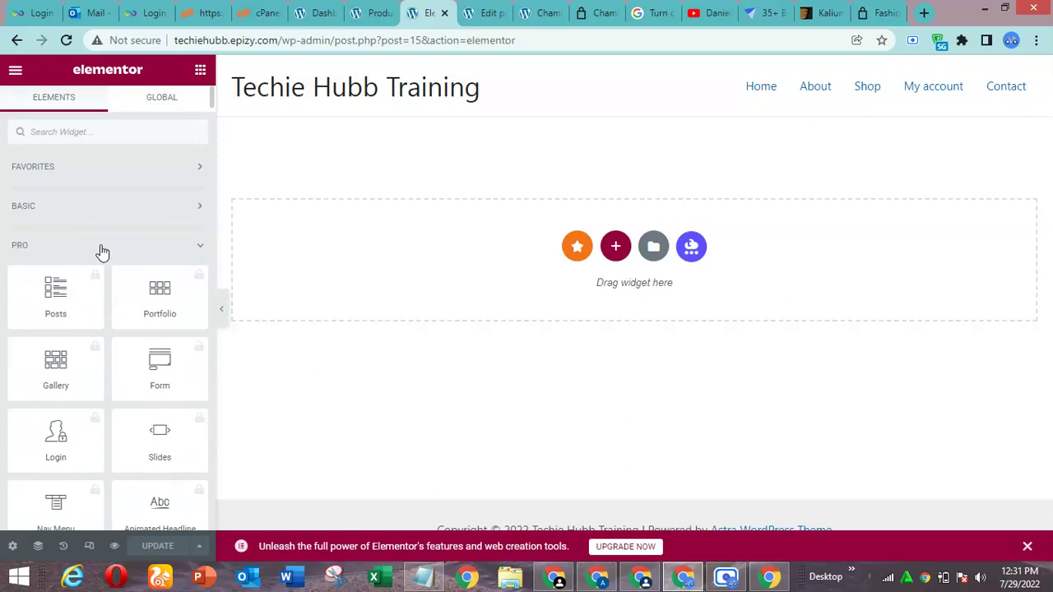
click(101, 251)
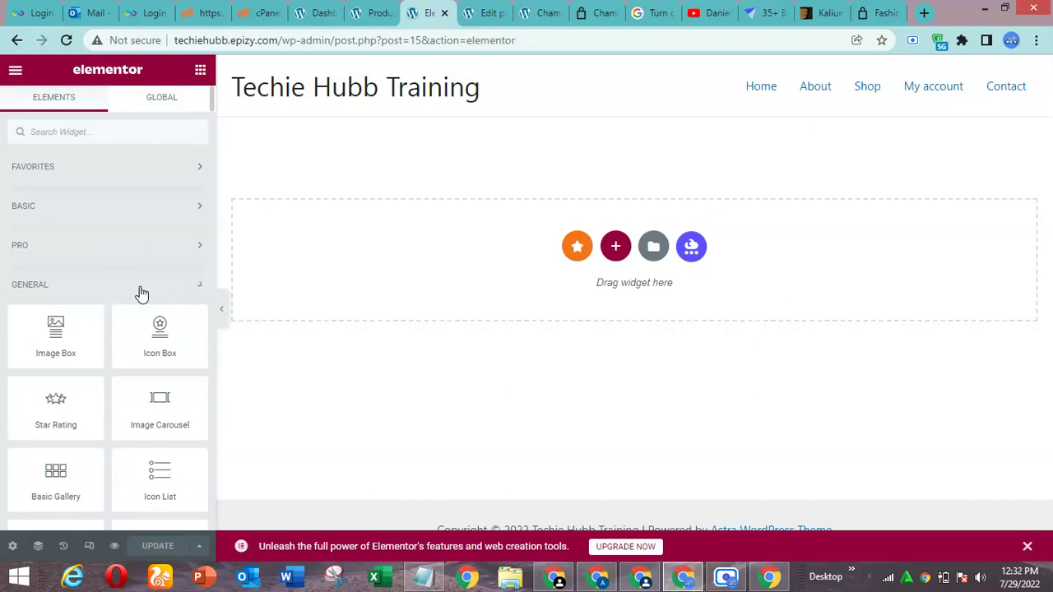
click(137, 290)
click(124, 329)
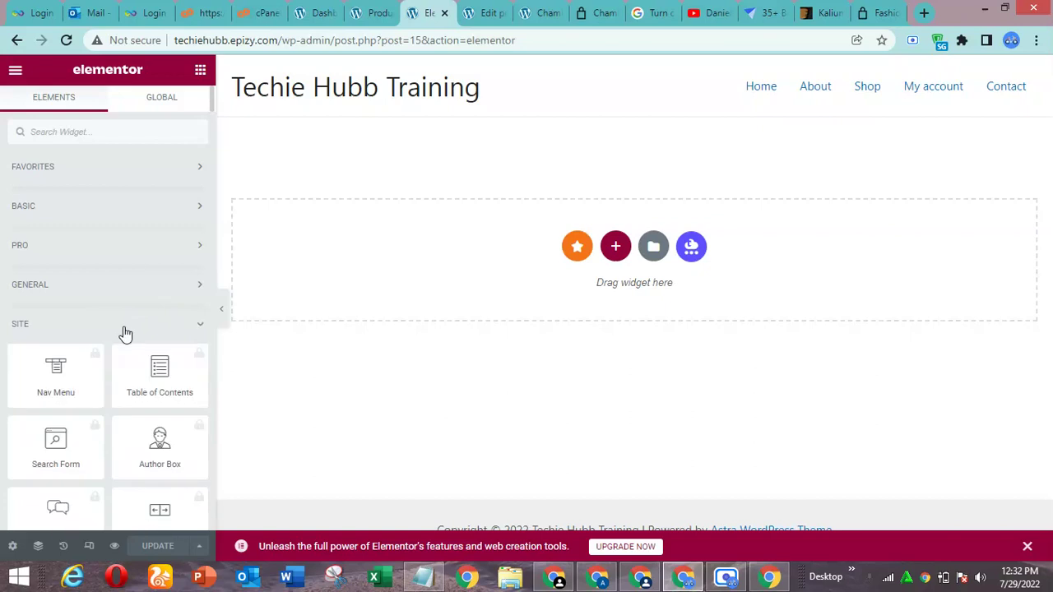
click(125, 331)
click(114, 368)
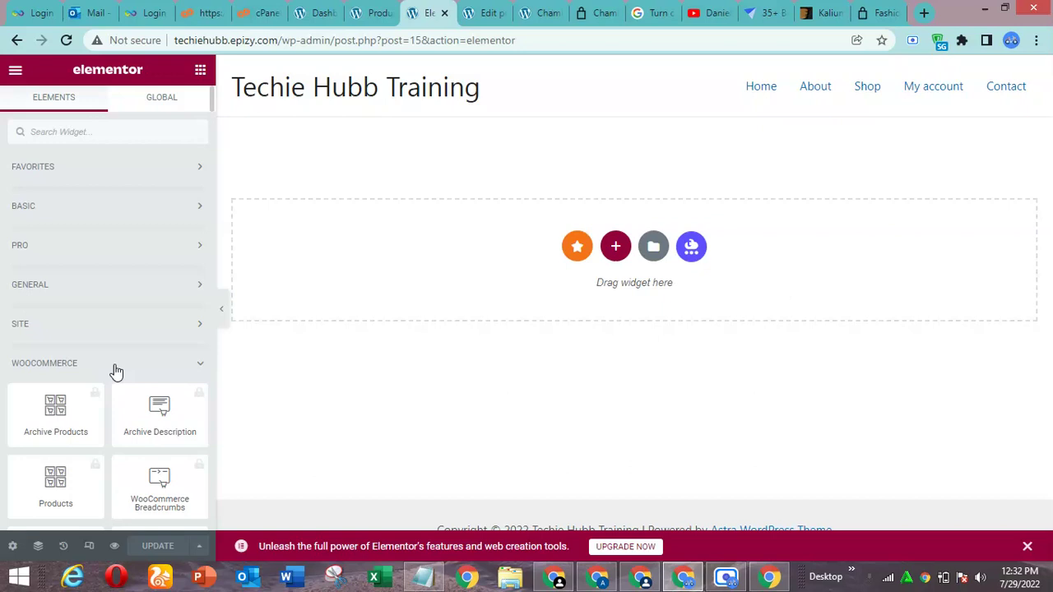
click(162, 368)
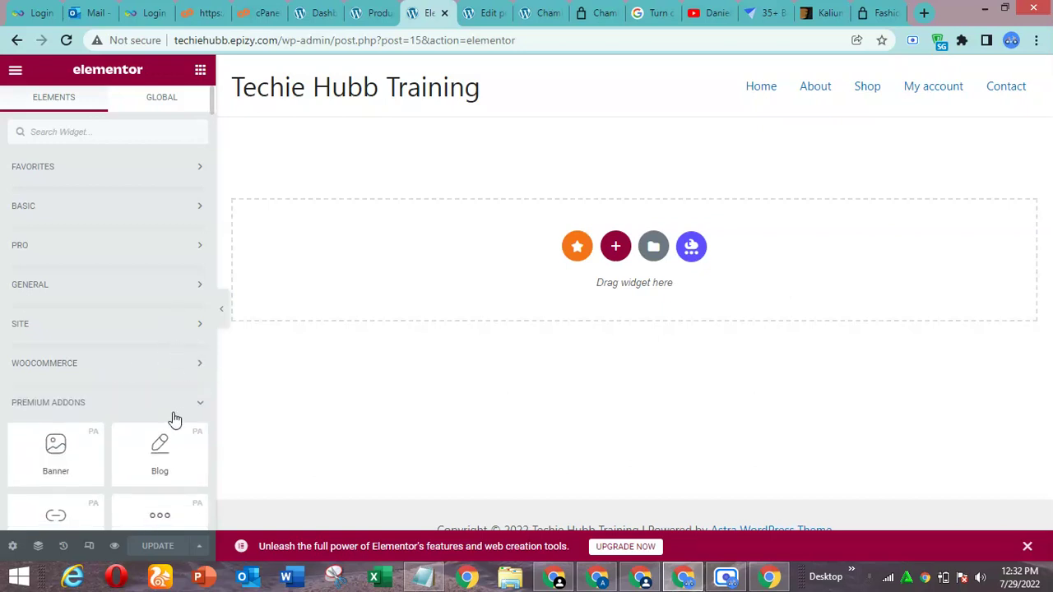
Step: Review and collapse the Premium Addons, Essential Addons, Elementor Header & Footer Builder and WooLentor Addons widget categories
mouse_move(211, 102)
mouse_down()
mouse_move(211, 146)
mouse_move(211, 102)
mouse_move(212, 117)
mouse_up()
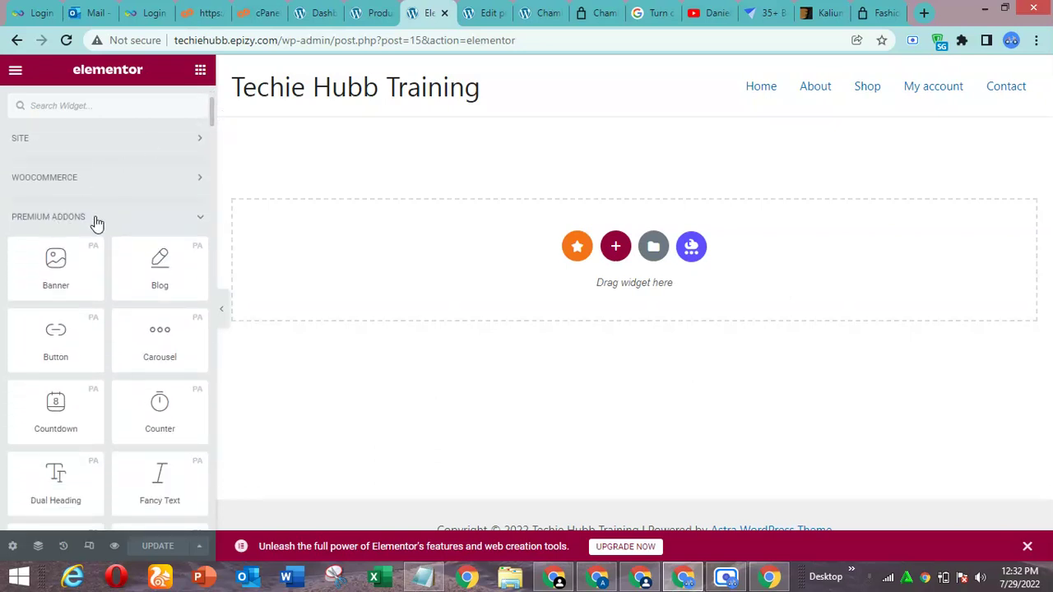
click(95, 220)
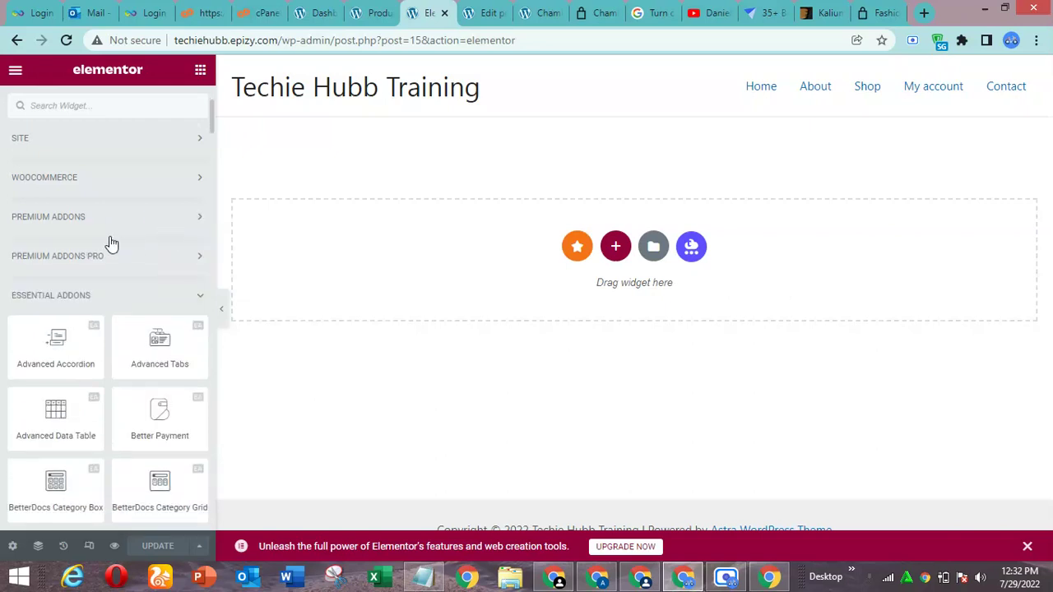
click(114, 302)
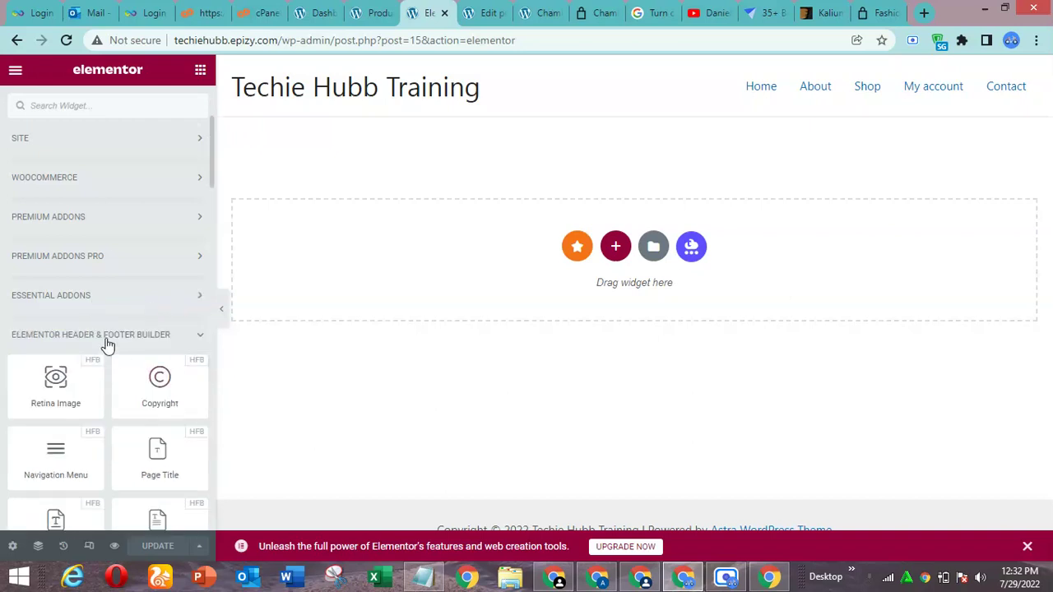
click(183, 333)
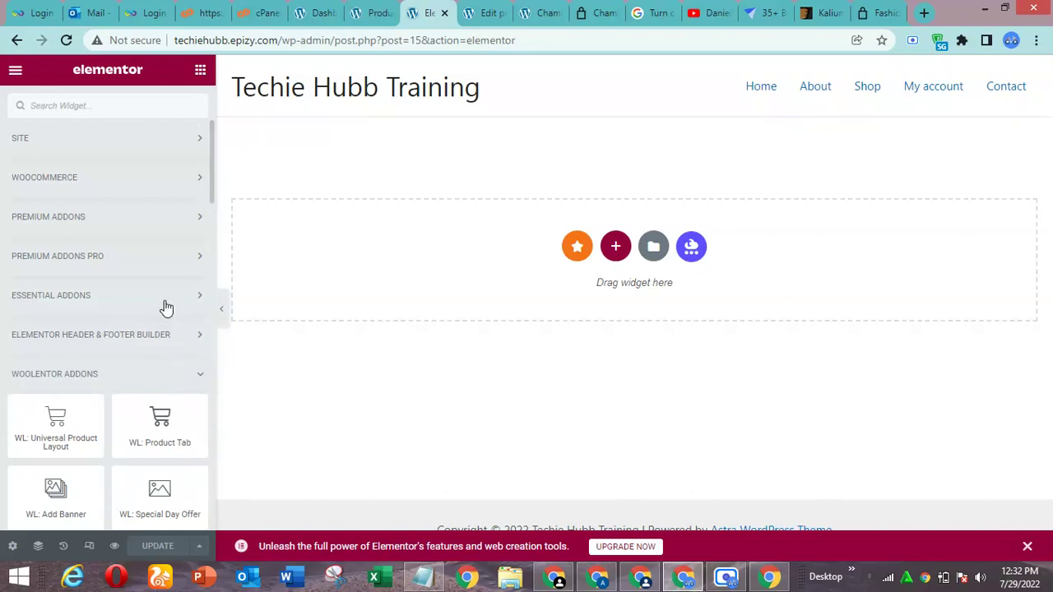
click(130, 380)
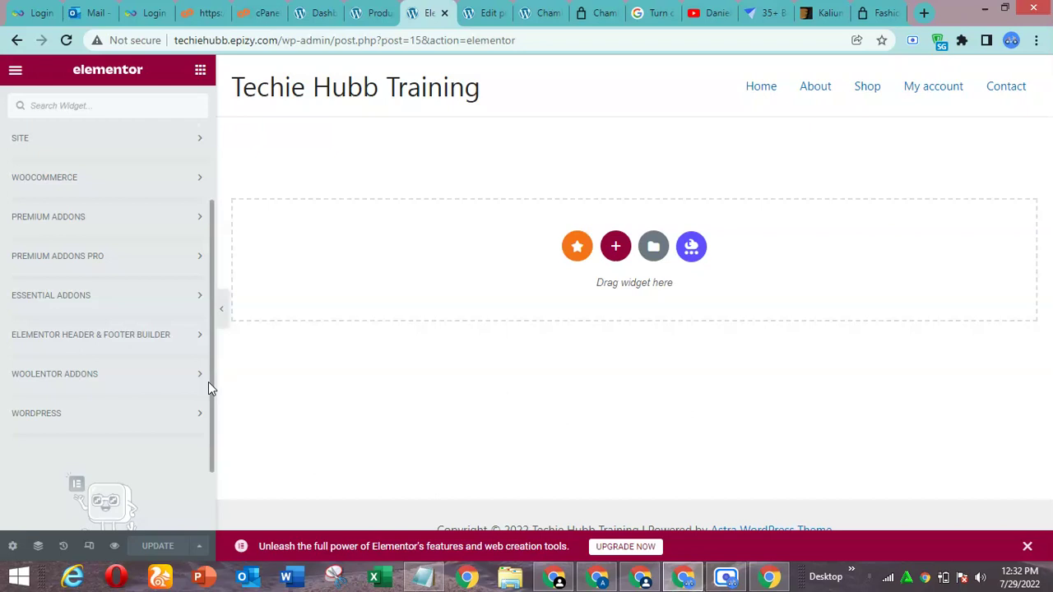
scroll(208, 381, down, 2)
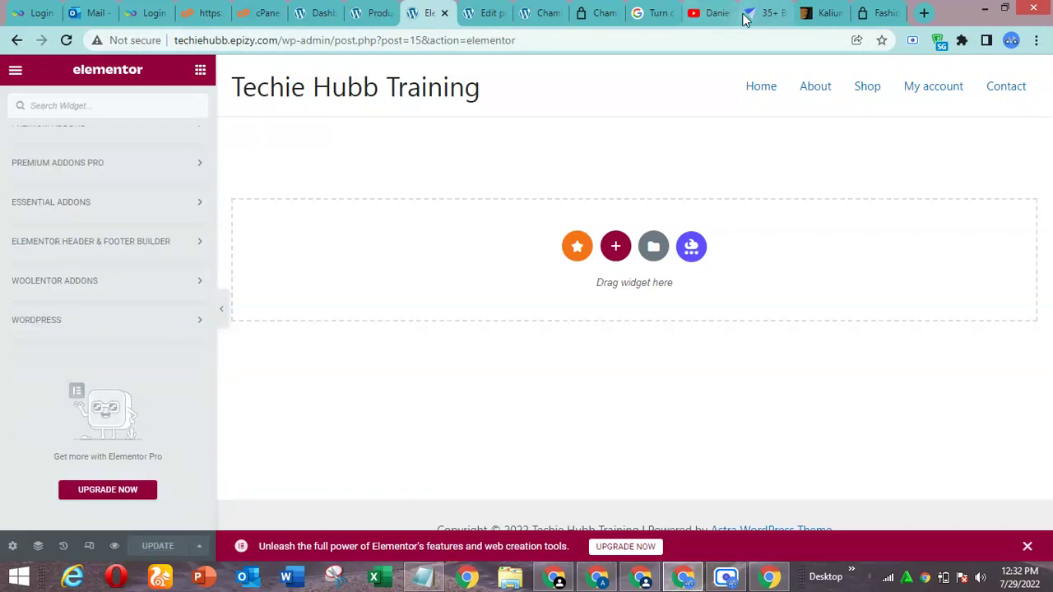
Step: Place the Kalium fashion demo's browser tab directly beside the Elementor editor's tab and return to the start of the widget list
click(808, 14)
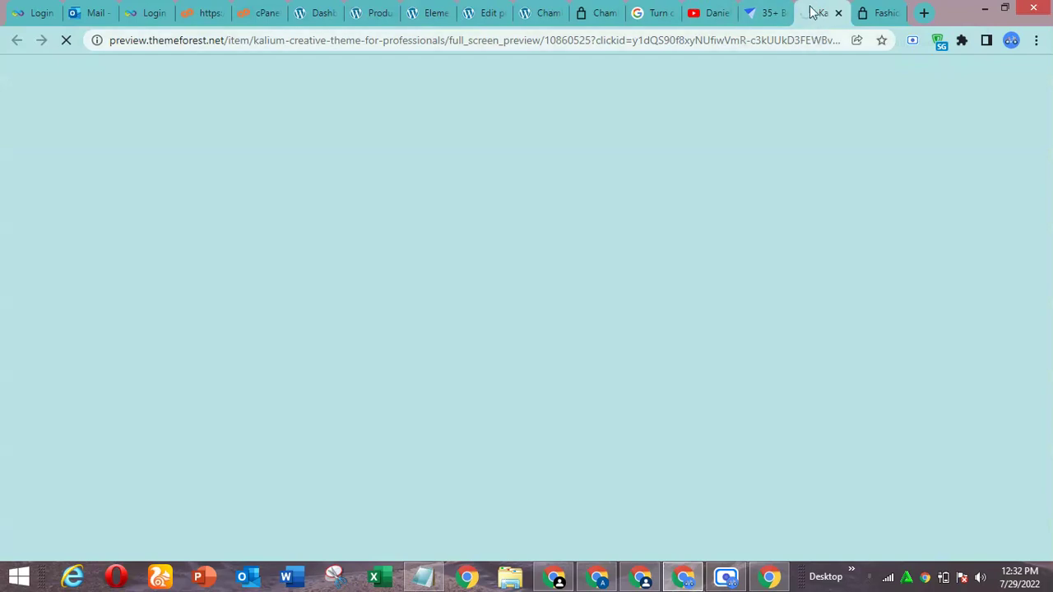
click(864, 17)
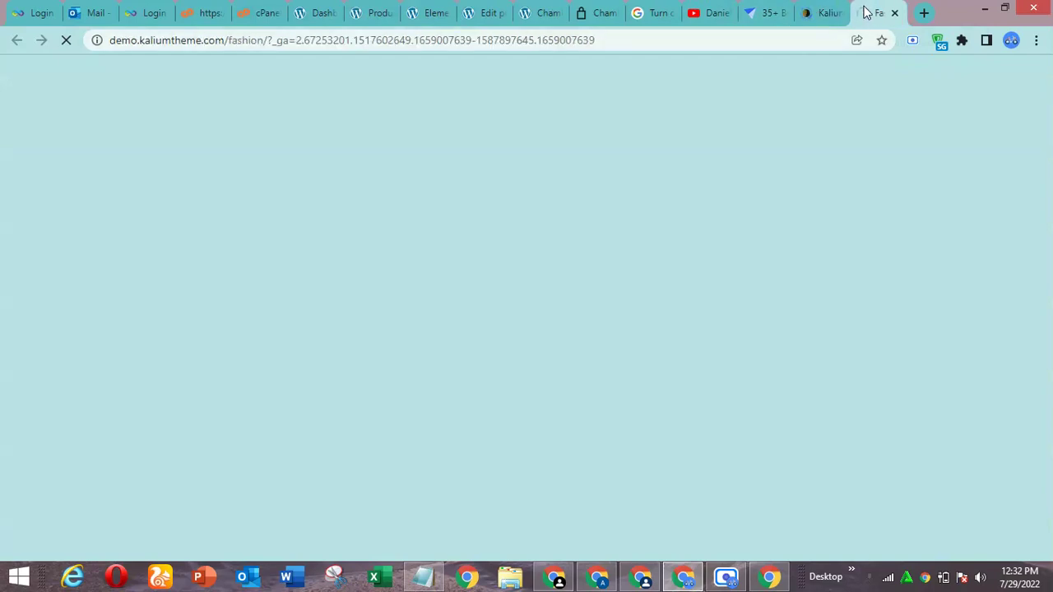
drag(874, 13, 471, 7)
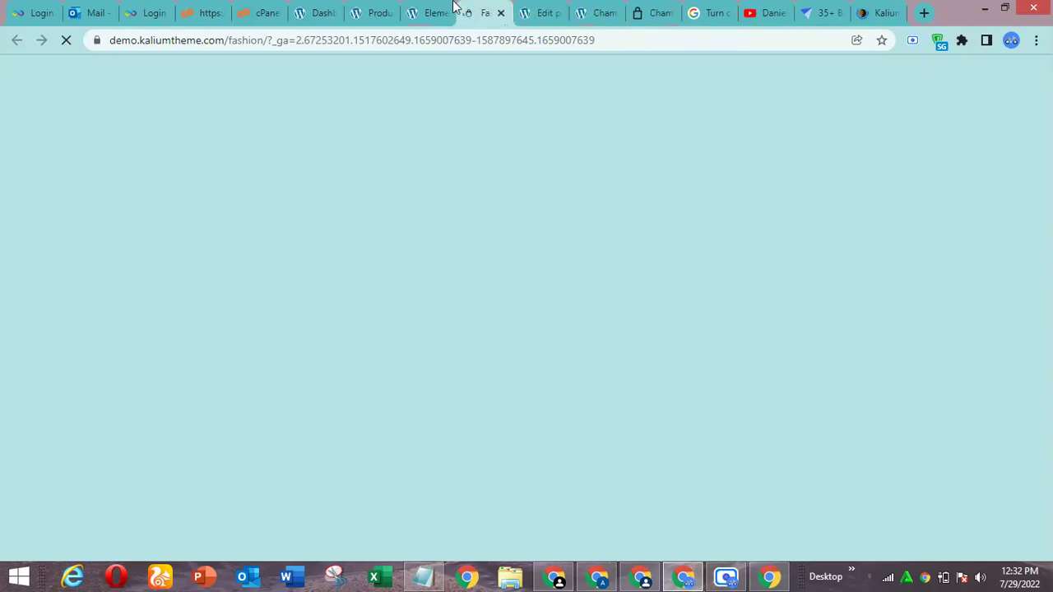
click(434, 10)
click(476, 9)
click(432, 11)
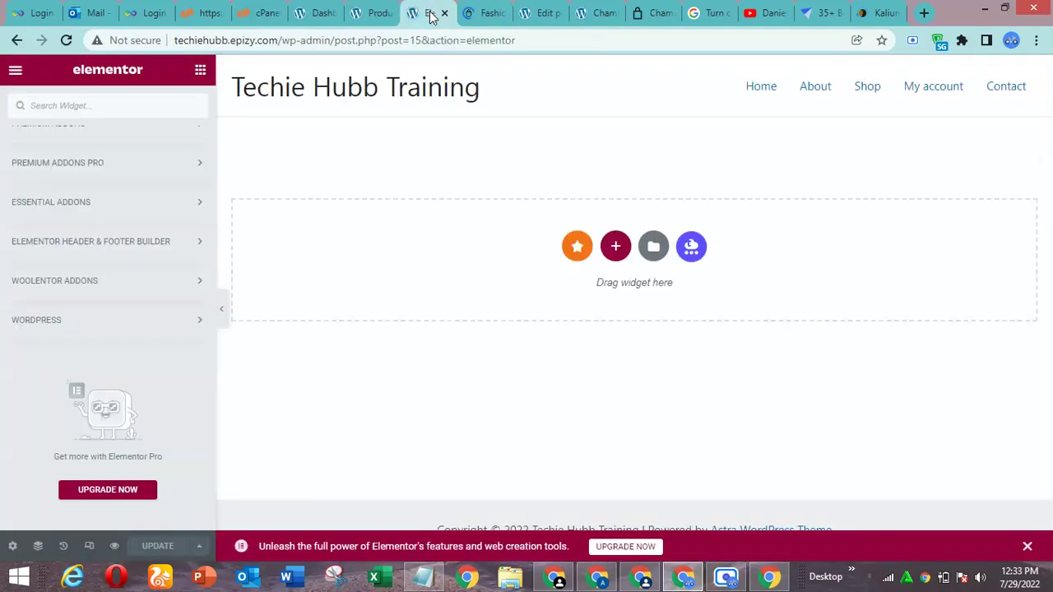
click(487, 8)
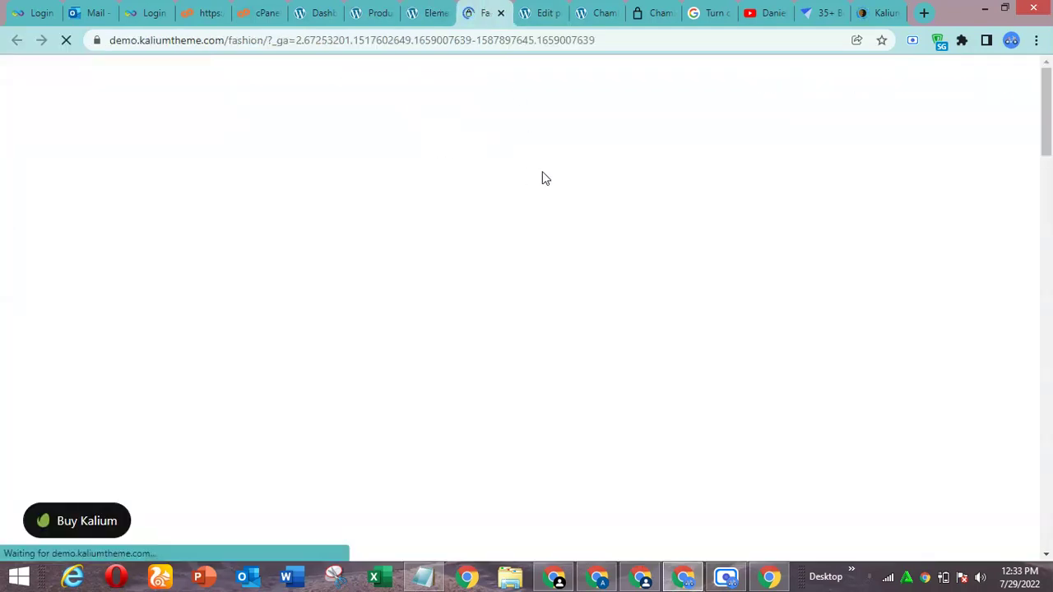
click(433, 12)
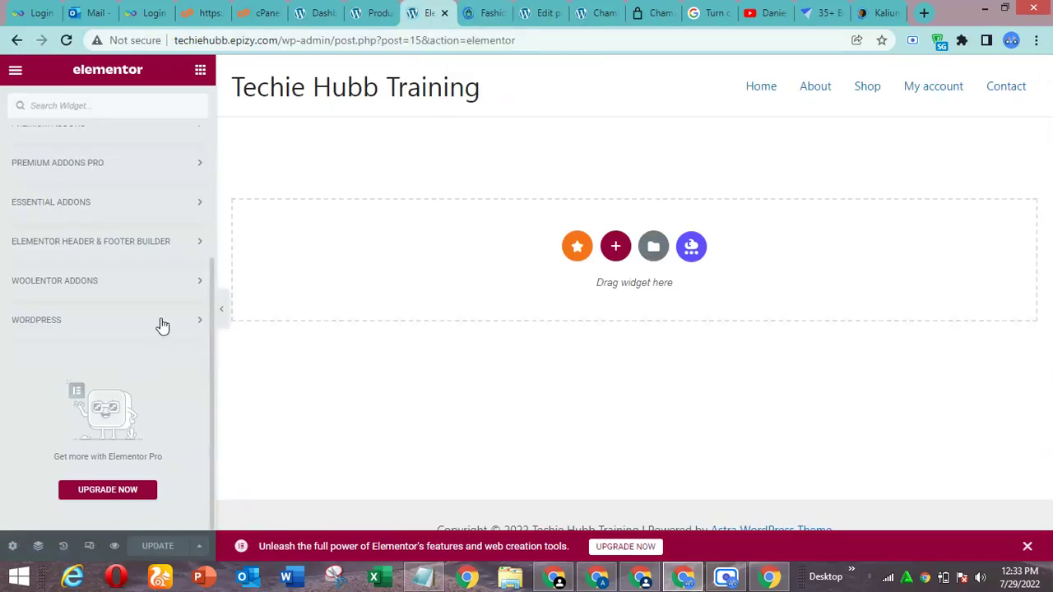
drag(211, 294, 207, 82)
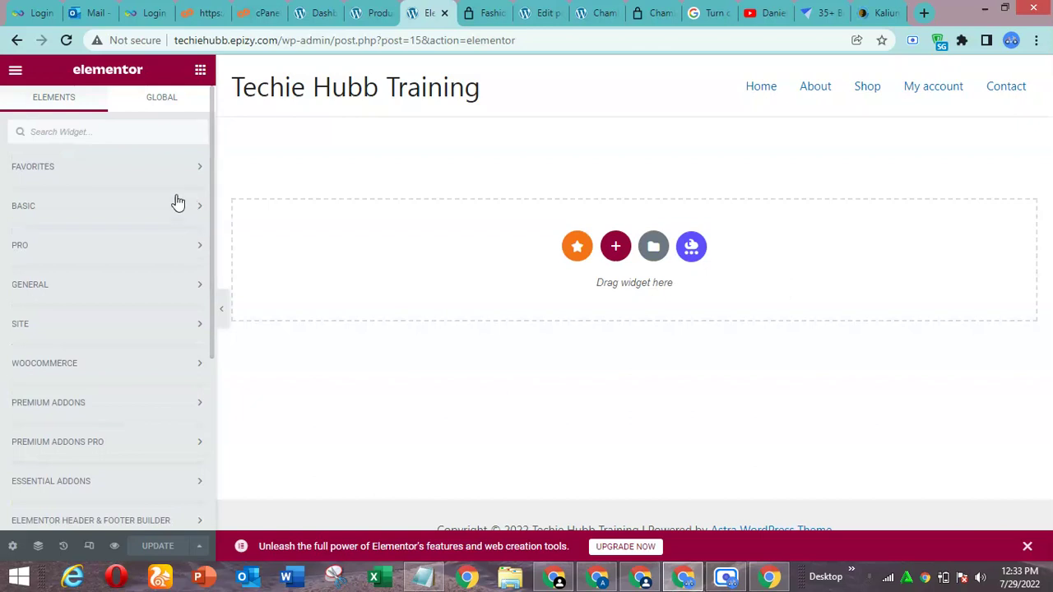
Step: Examine the Kalium fashion demo's home page, from its banner slider down to the New Arrivals section
click(483, 12)
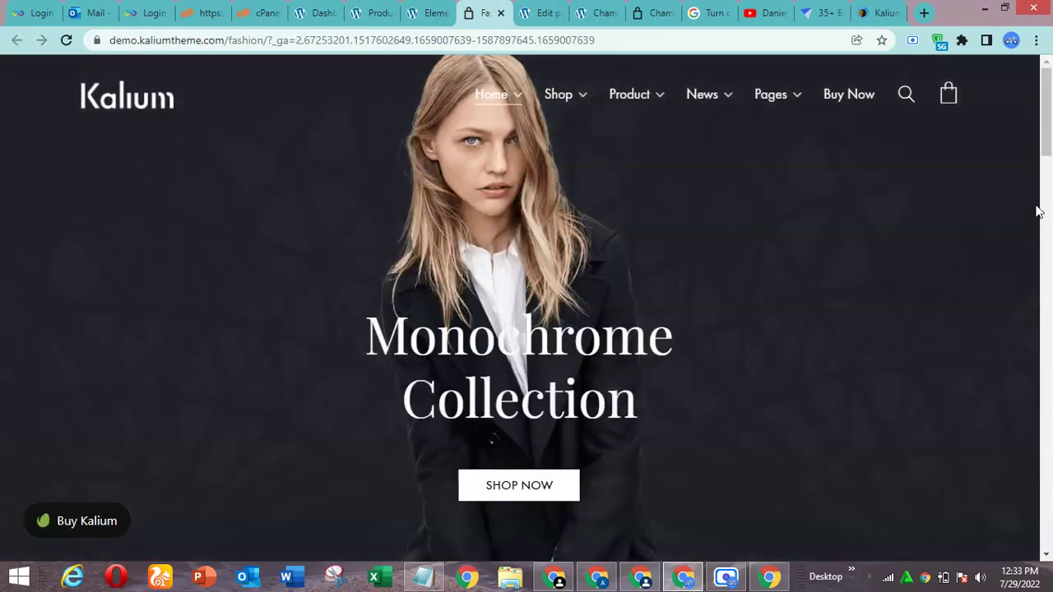
drag(1047, 142, 1048, 116)
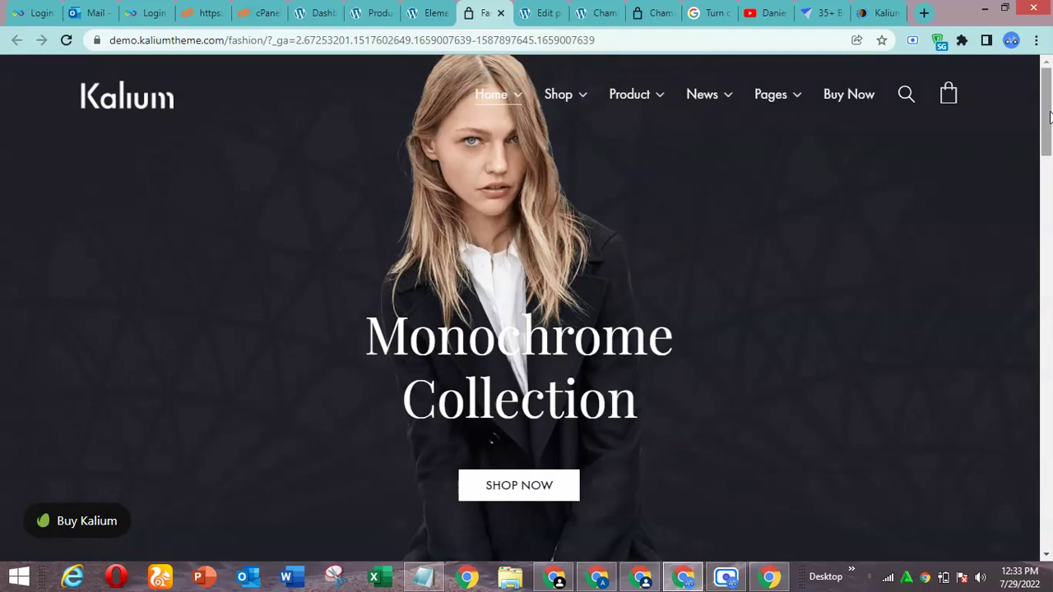
mouse_move(1049, 117)
mouse_down()
mouse_move(1049, 134)
mouse_move(1049, 121)
mouse_up()
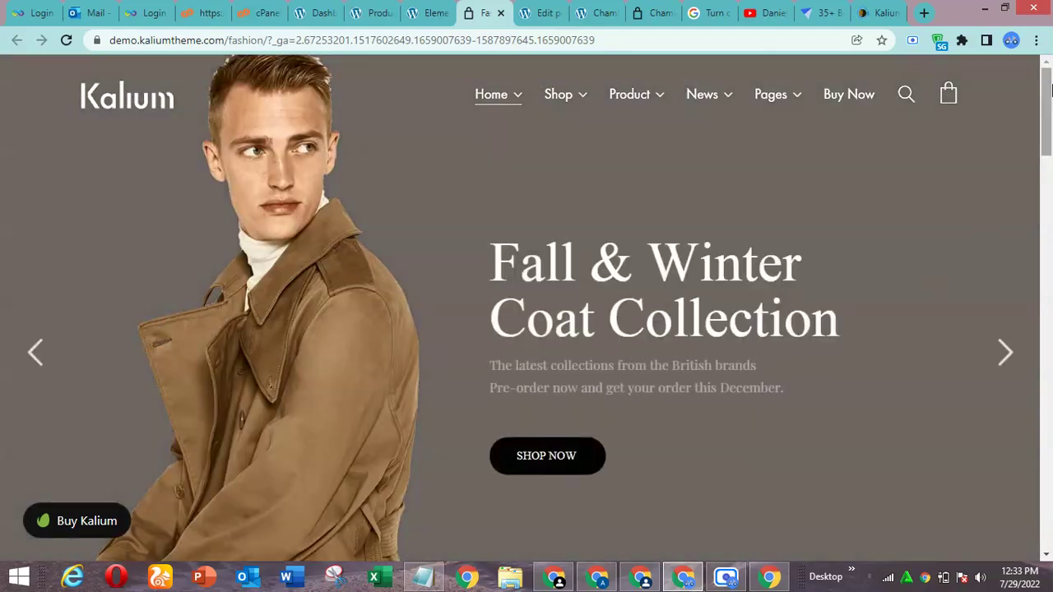
drag(1051, 86, 1050, 116)
mouse_move(876, 260)
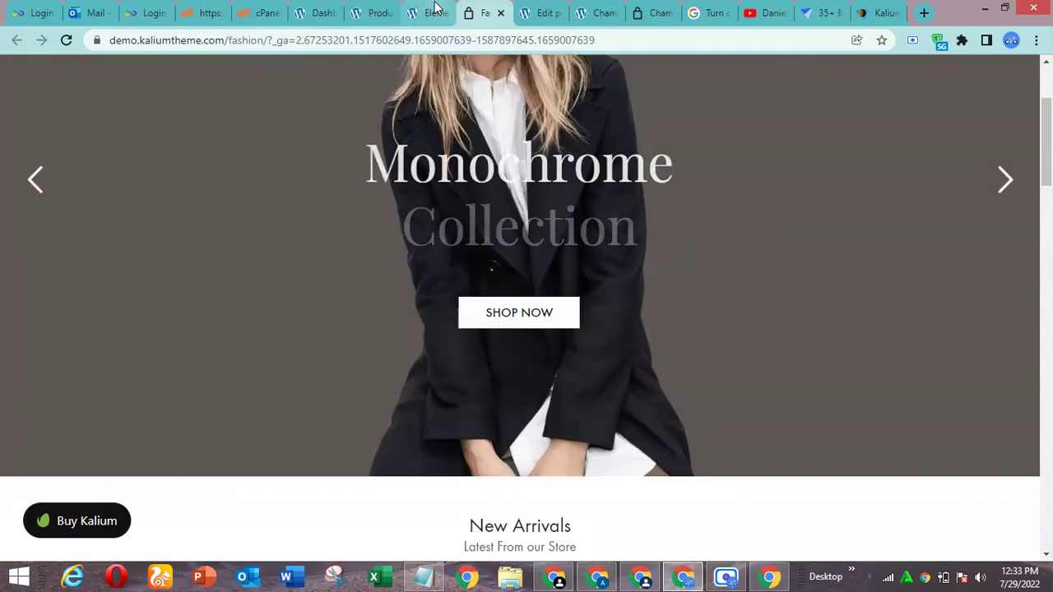
Step: Return to the Elementor editor and add a new section with a single-column structure to the Home page
click(432, 13)
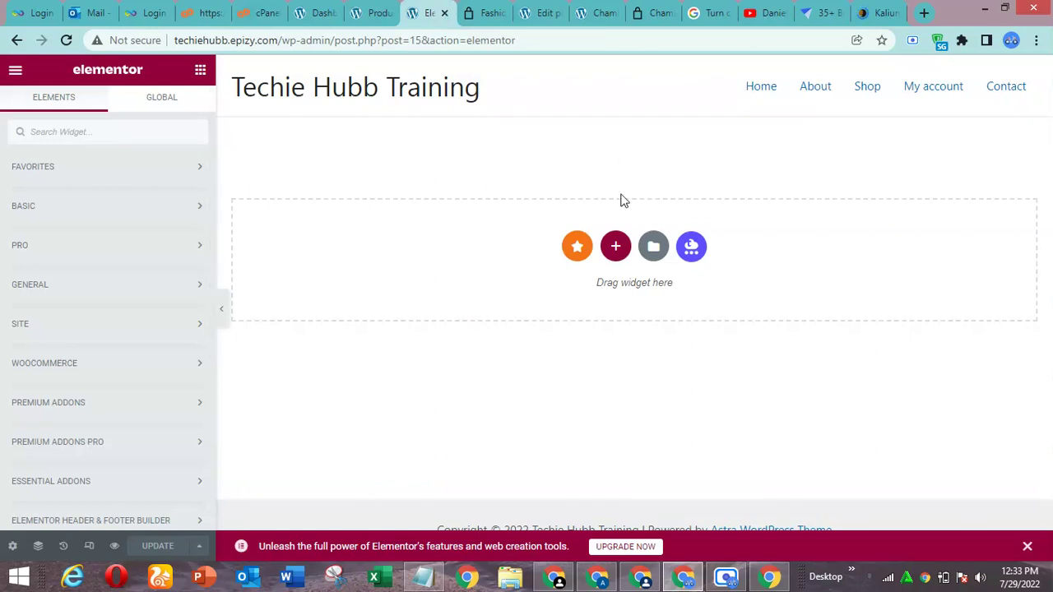
click(615, 246)
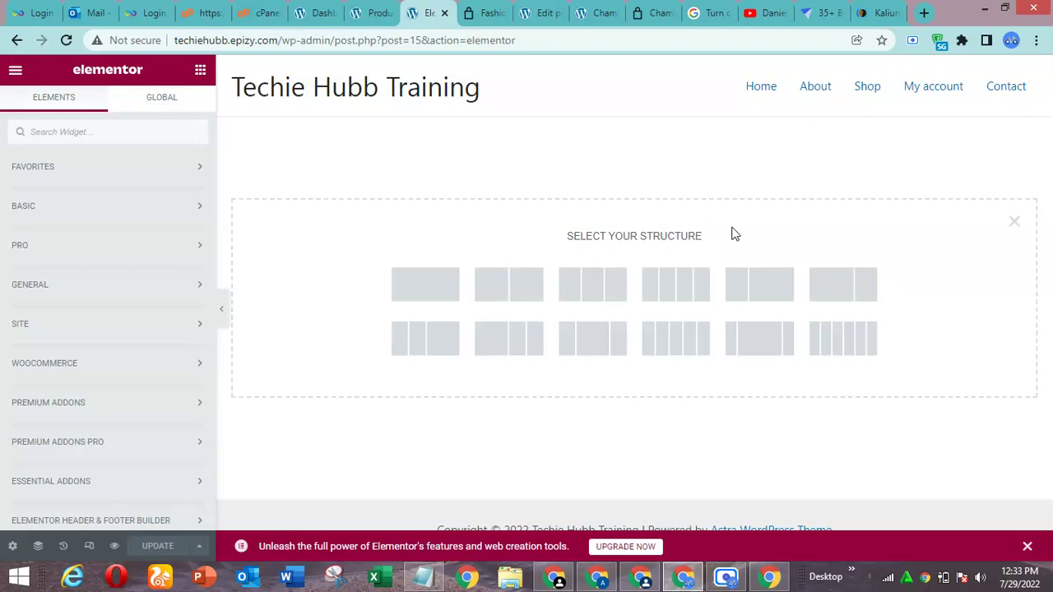
click(1014, 222)
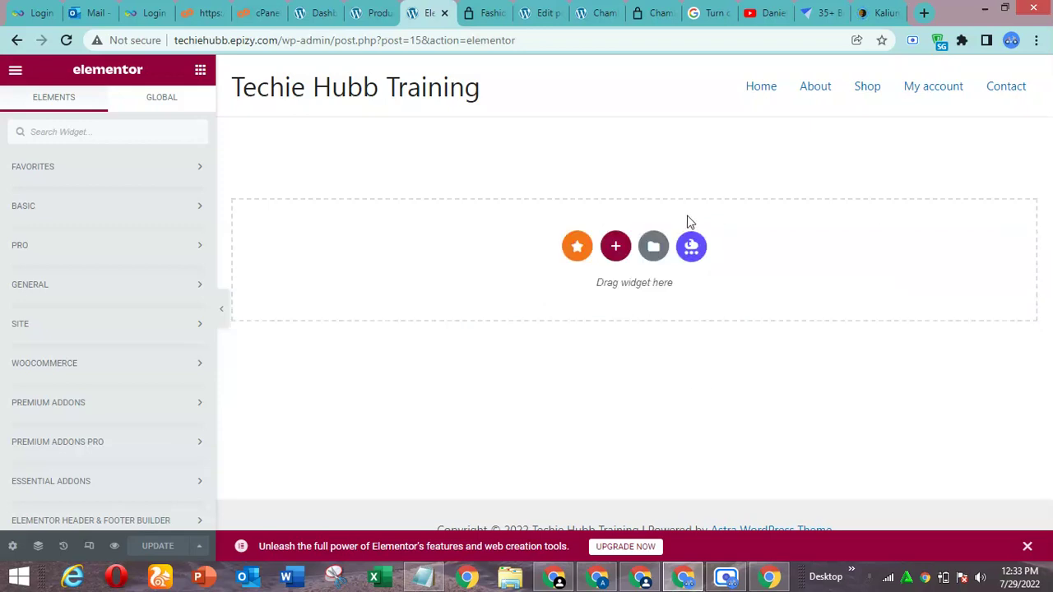
click(616, 249)
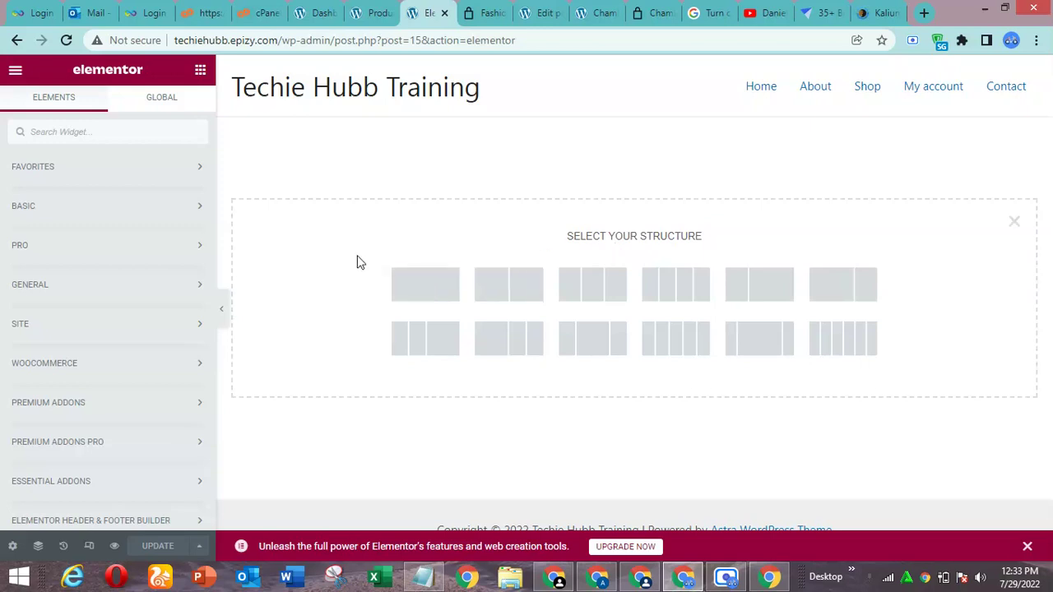
click(427, 281)
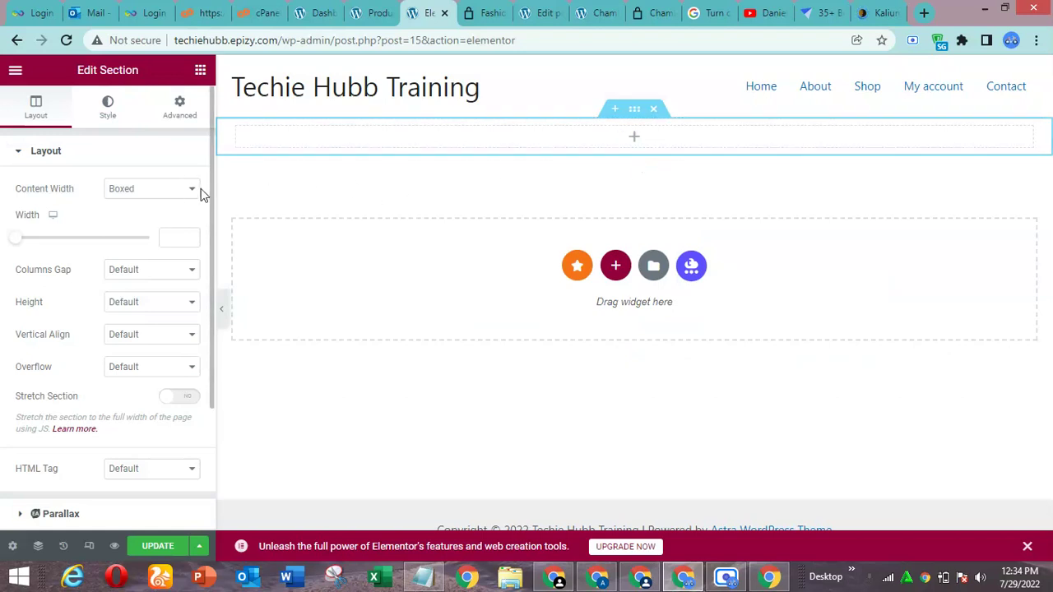
Step: Set the new section's content width to Full Width and its columns gap to No Gap
click(137, 194)
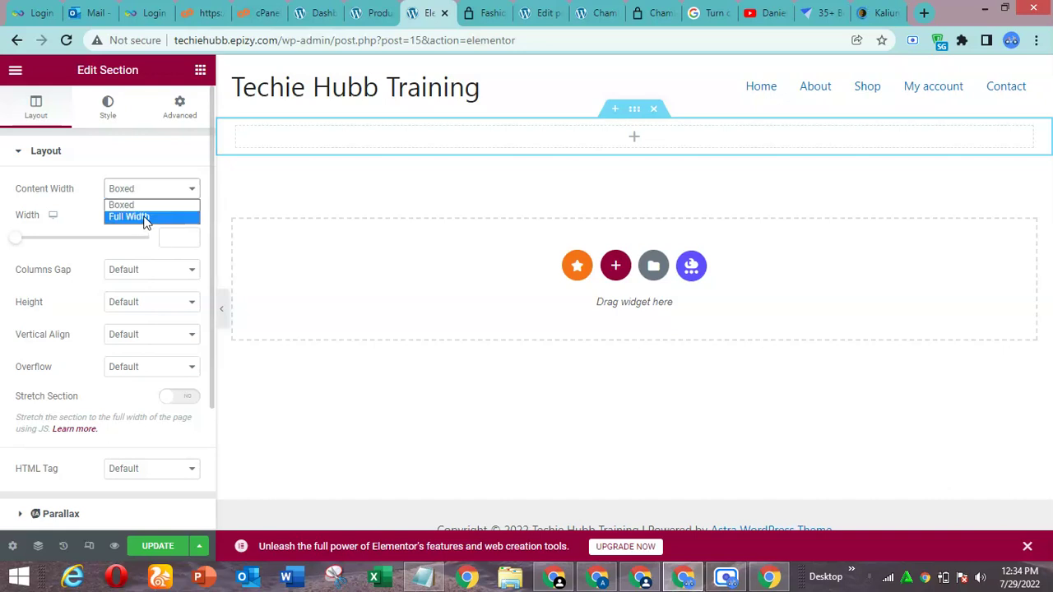
click(146, 217)
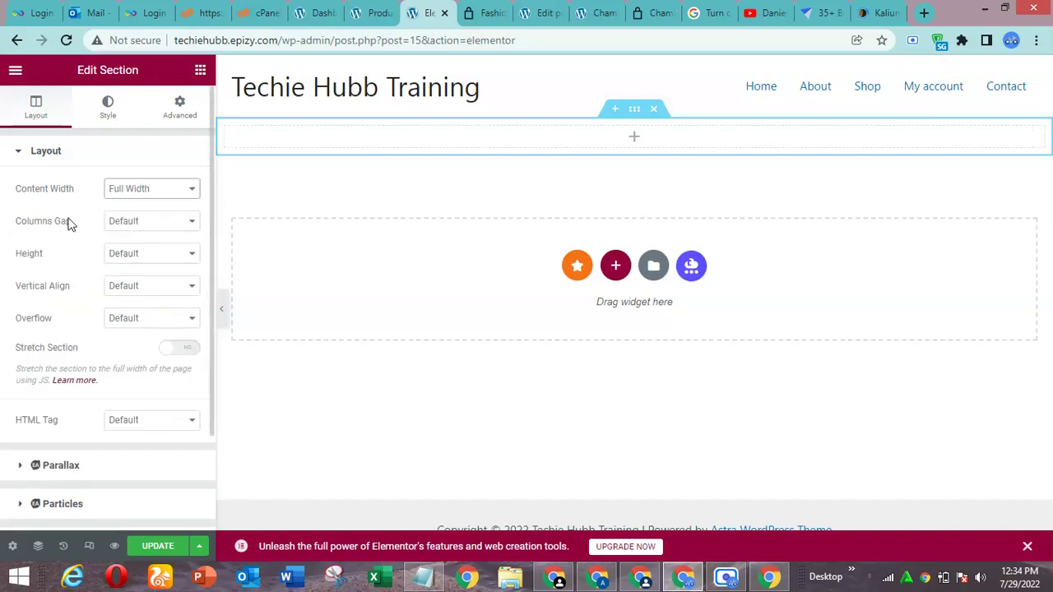
click(155, 224)
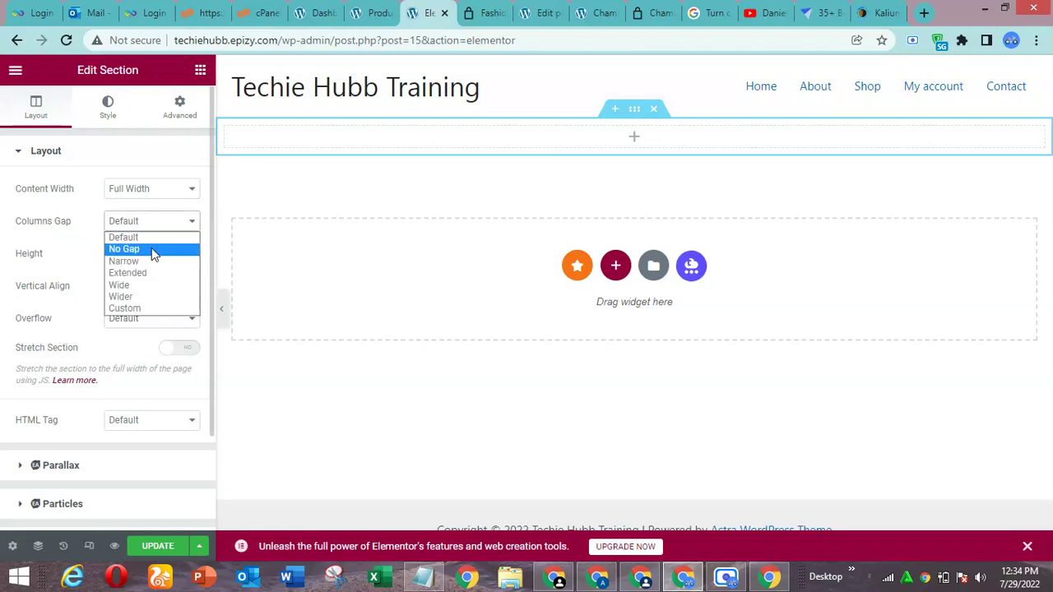
click(152, 250)
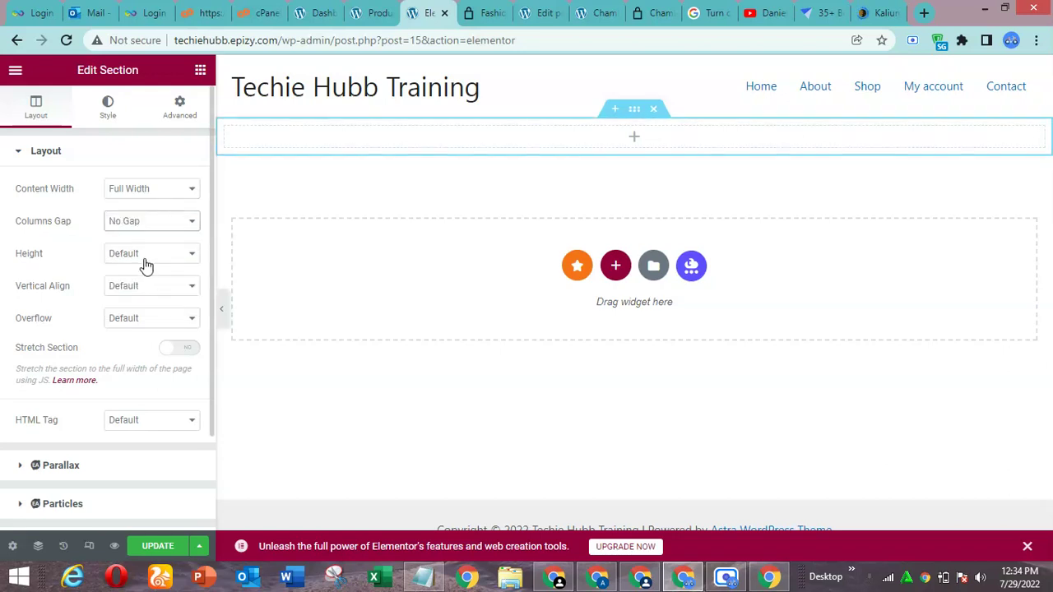
Step: Set the section's height to Min Height, try a 500 px minimum, and return the minimum height to 400 px
click(145, 258)
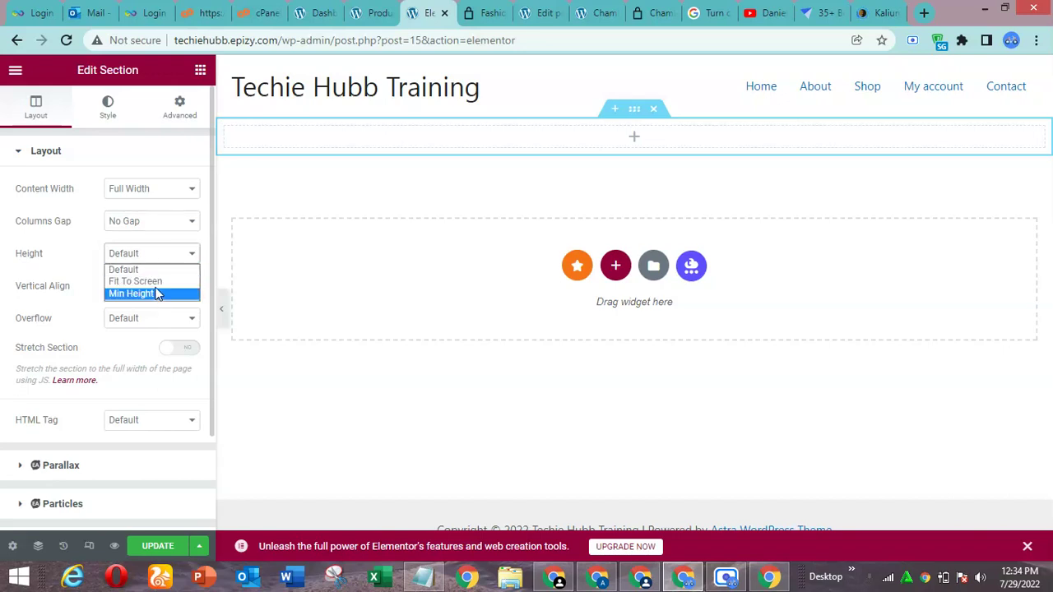
click(131, 294)
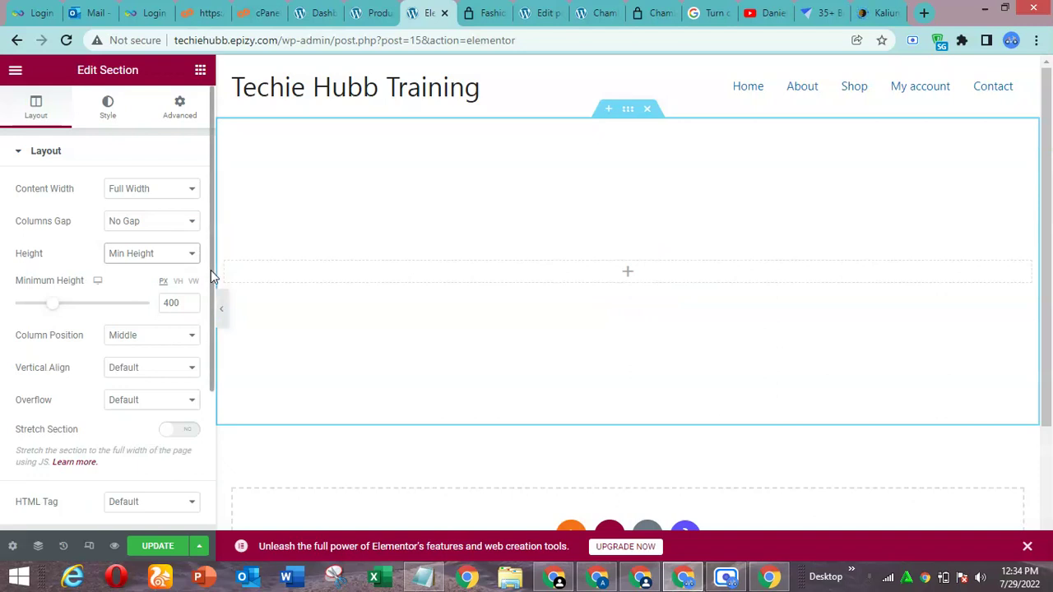
drag(169, 303, 161, 306)
text(5)
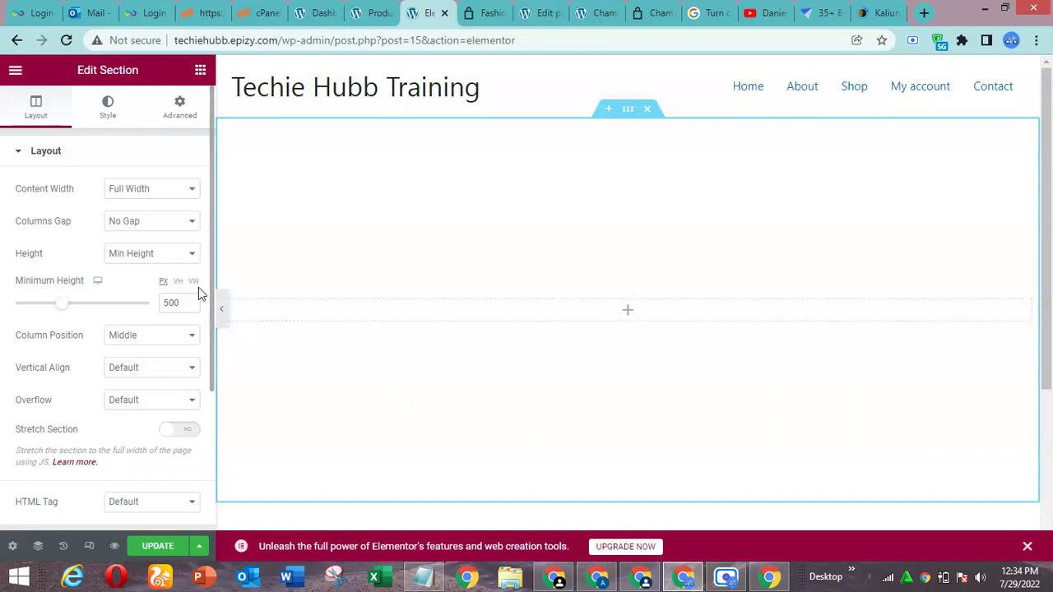
drag(168, 301, 160, 301)
text(4)
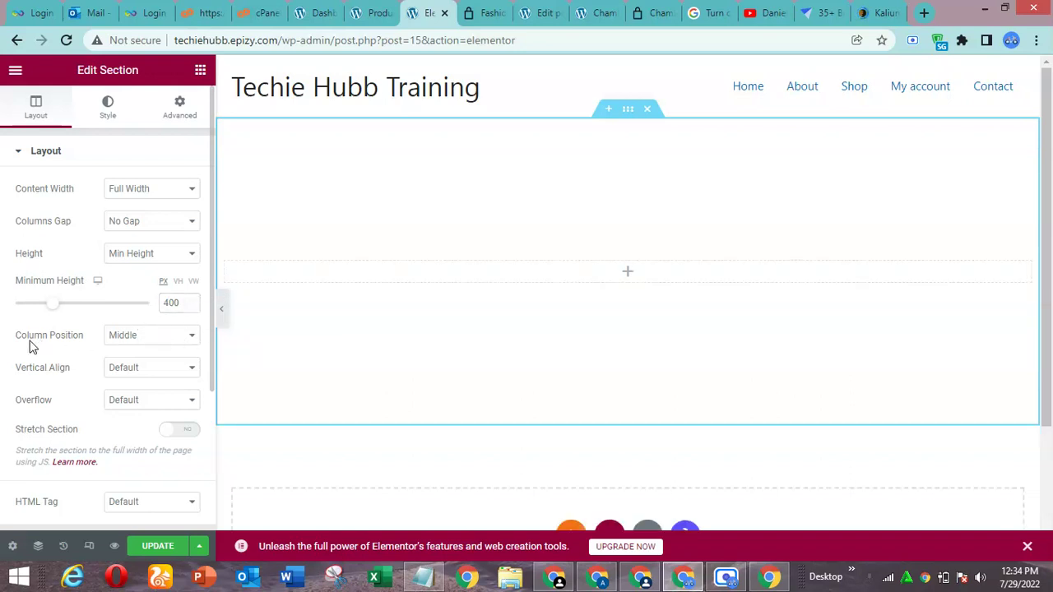
click(154, 338)
click(154, 340)
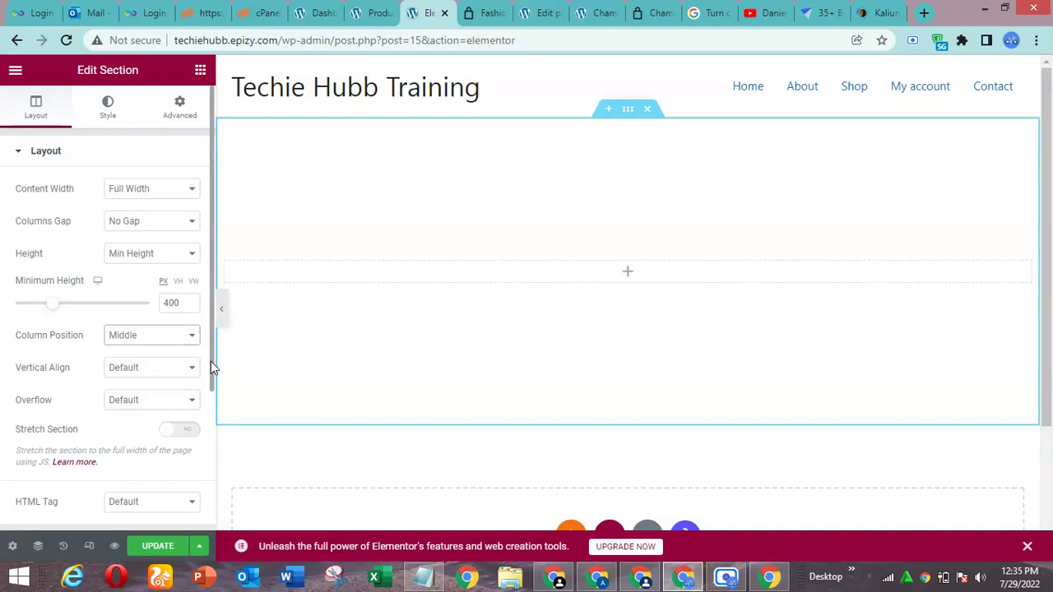
Step: Turn on Stretch Section for the section and set its HTML tag to header
scroll(211, 361, down, 1)
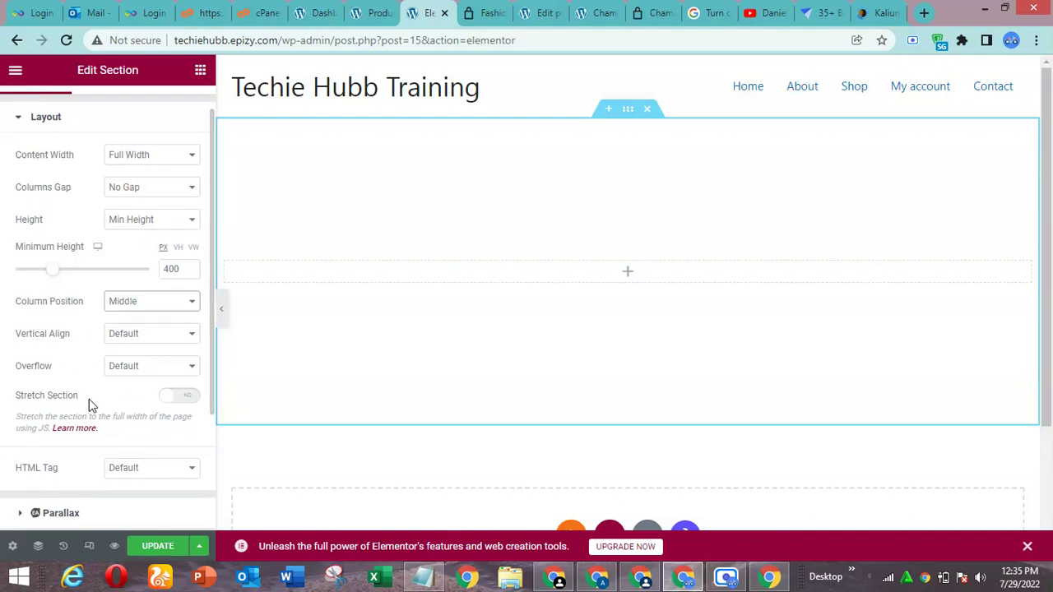
click(175, 399)
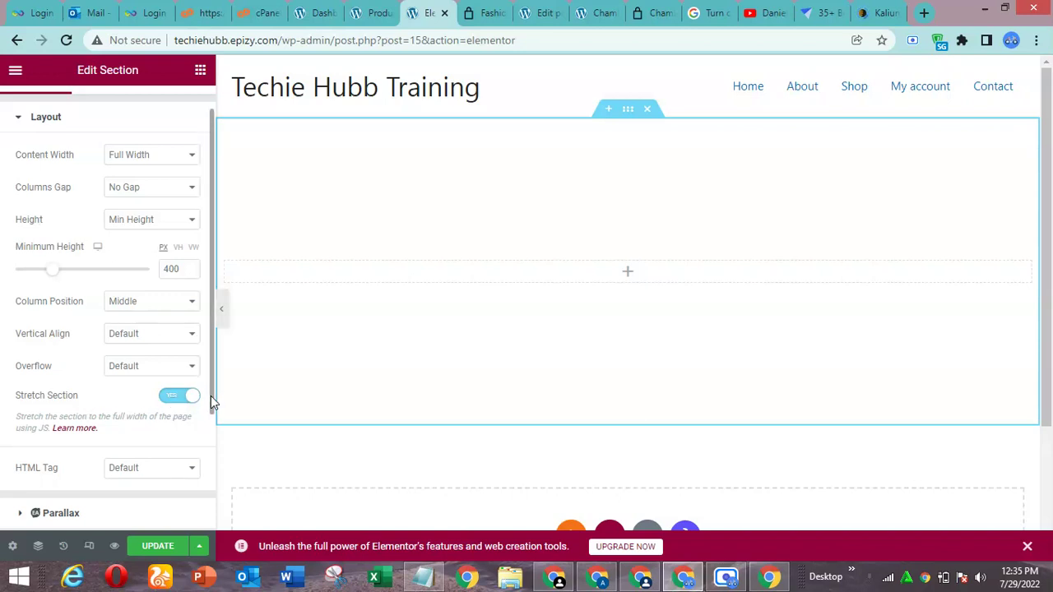
drag(214, 362, 219, 362)
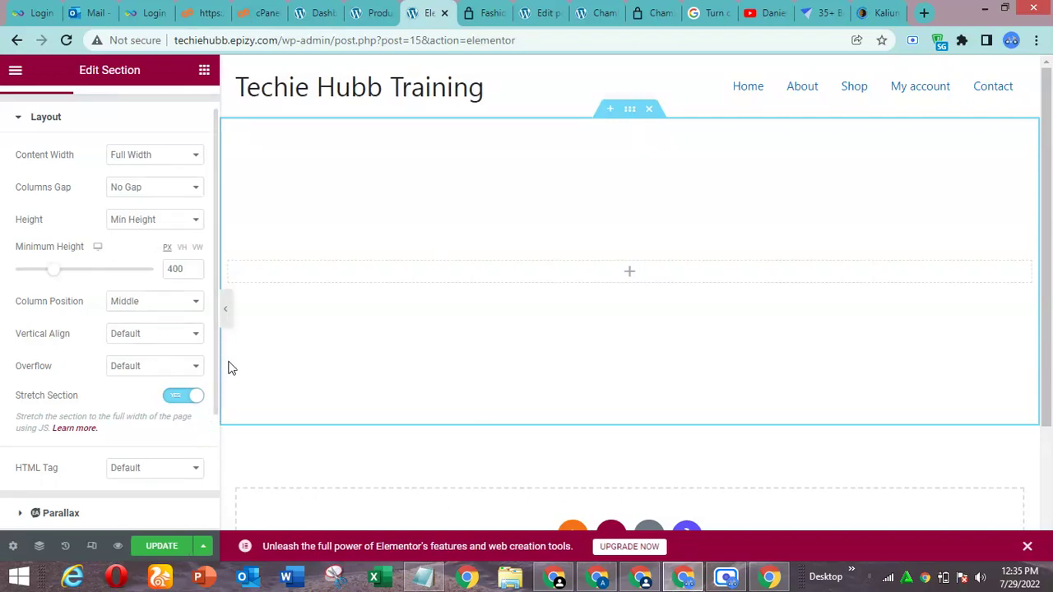
click(125, 470)
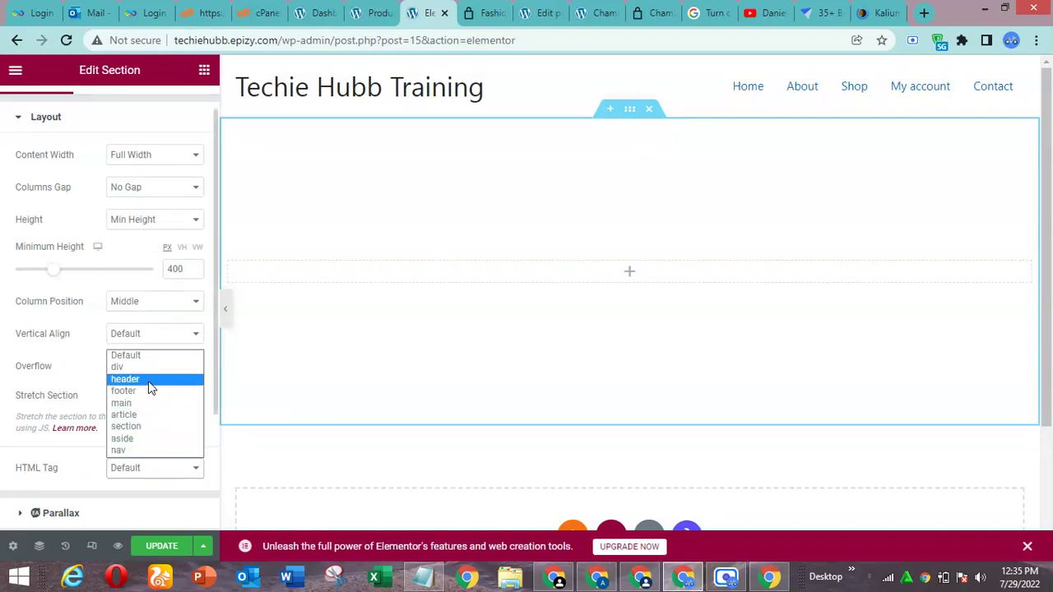
click(125, 379)
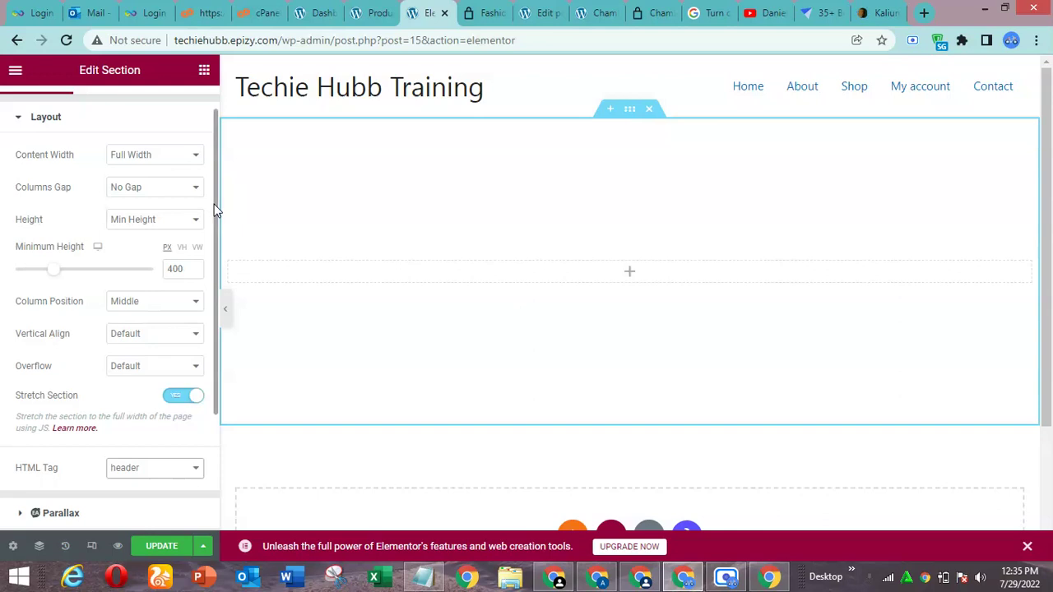
drag(214, 204, 213, 128)
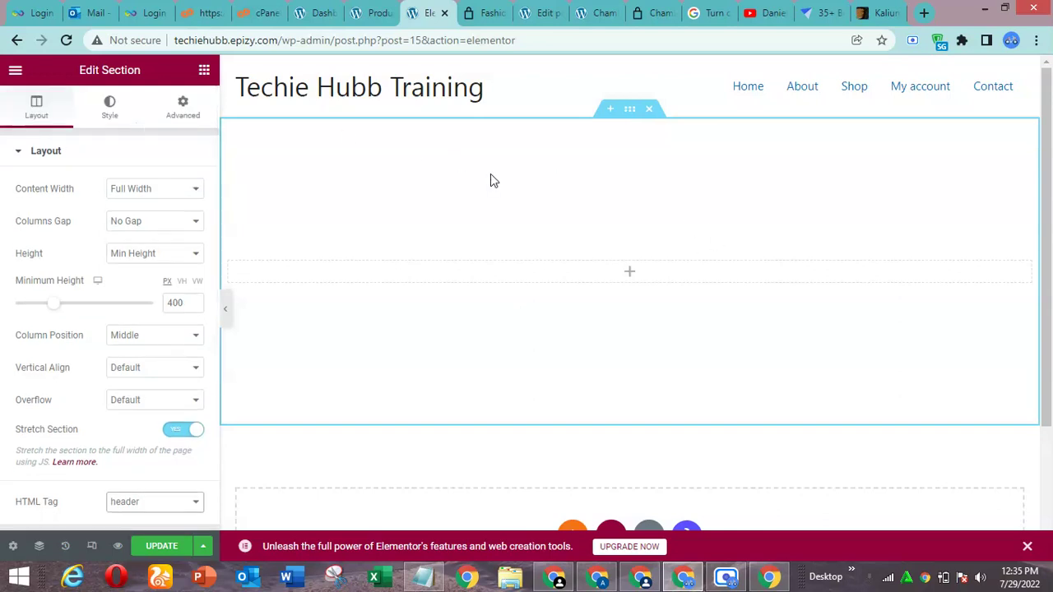
click(205, 71)
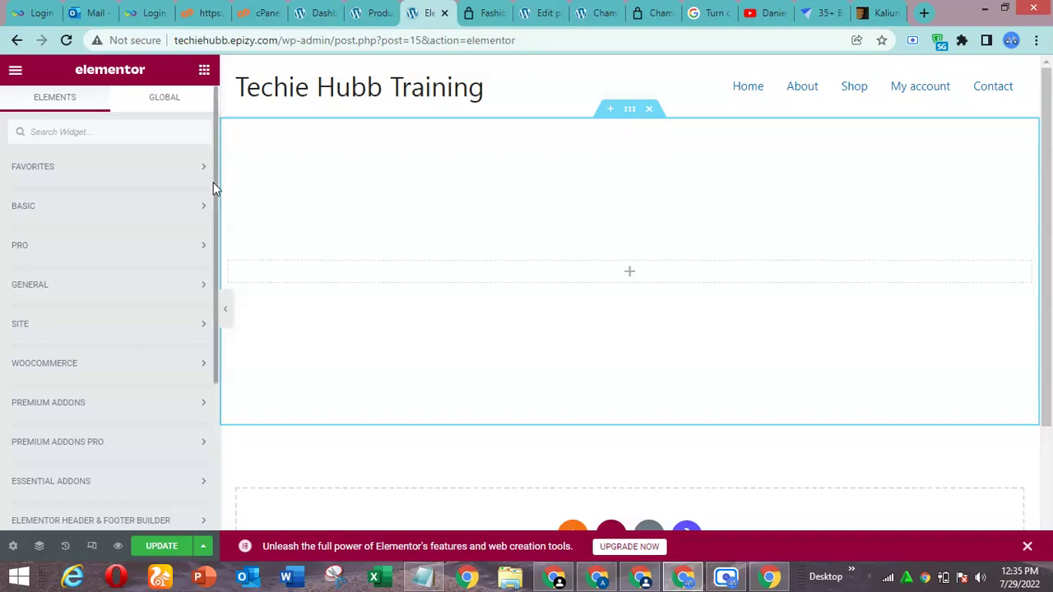
scroll(213, 182, down, 4)
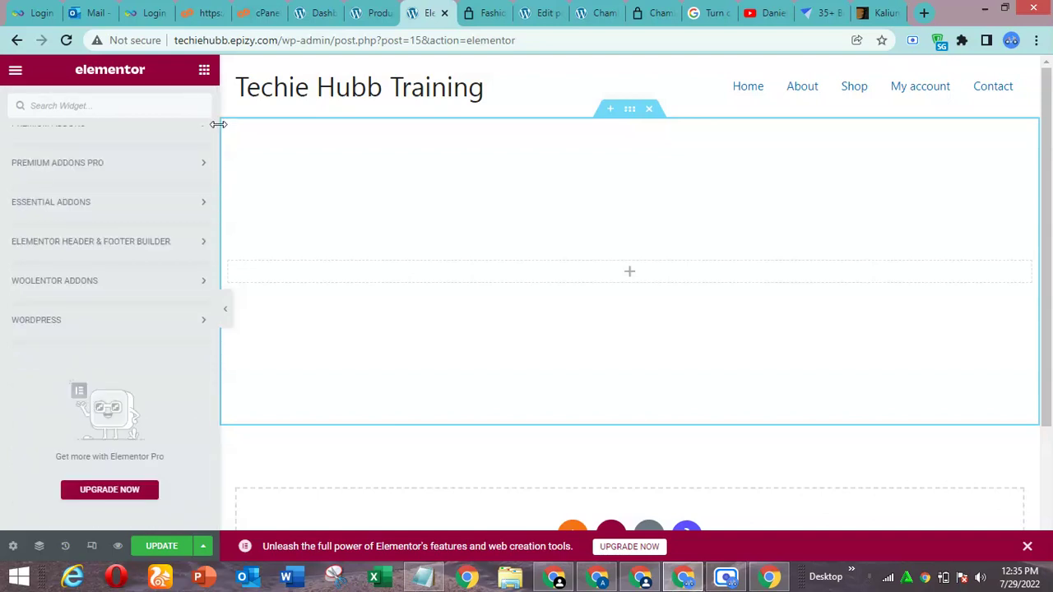
scroll(213, 113, up, 5)
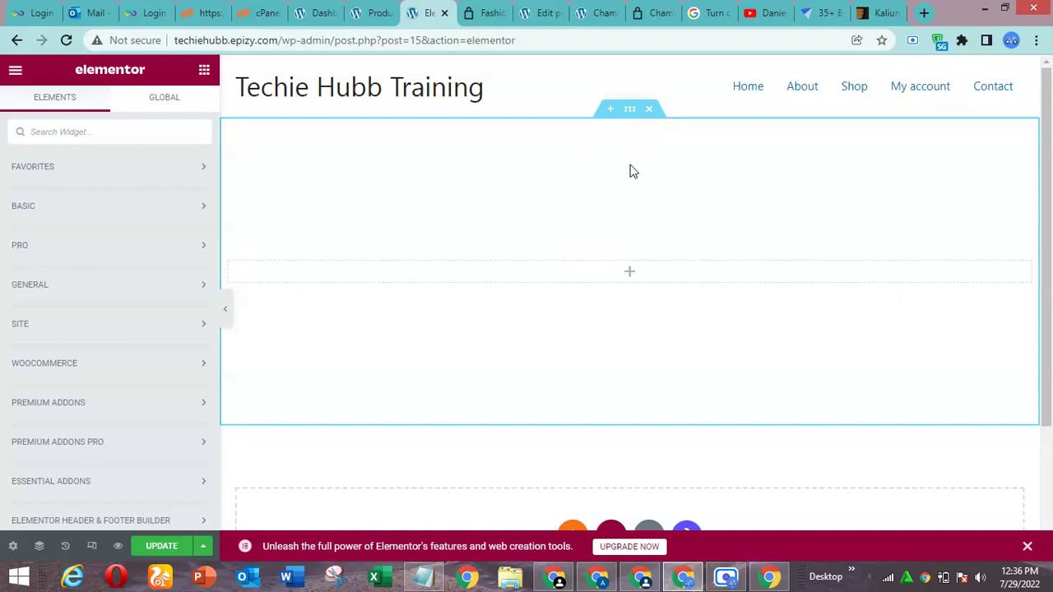
Step: Give the section a slideshow background and open the Insert from URL option for its gallery images
click(627, 117)
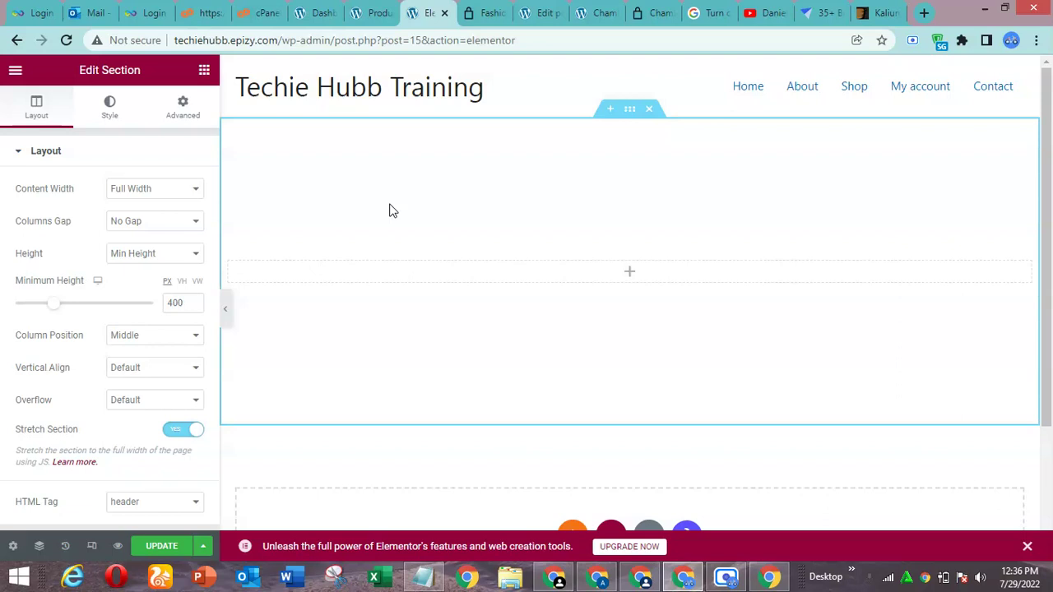
click(112, 124)
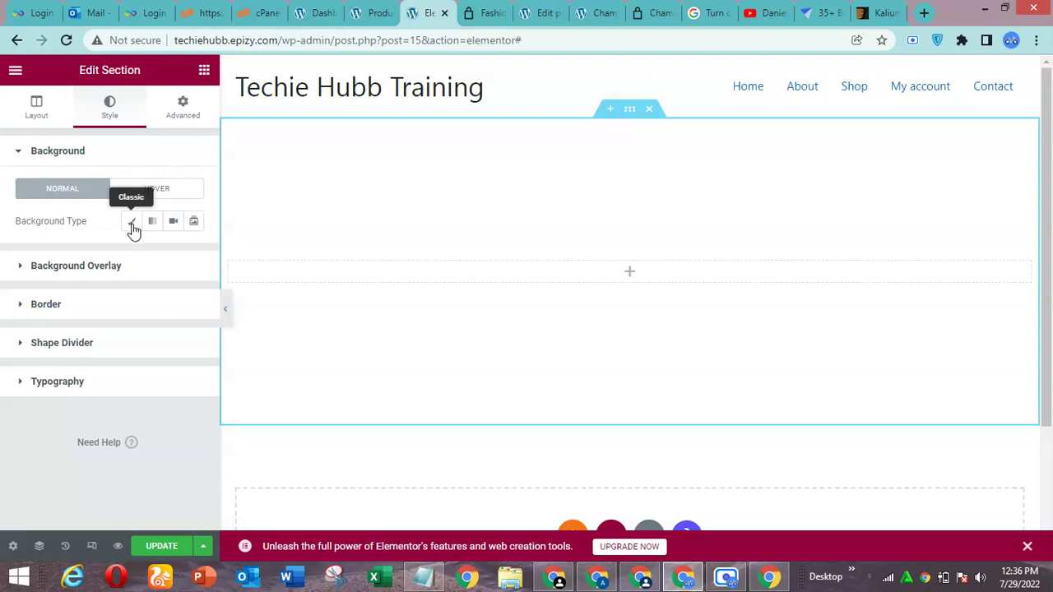
click(193, 222)
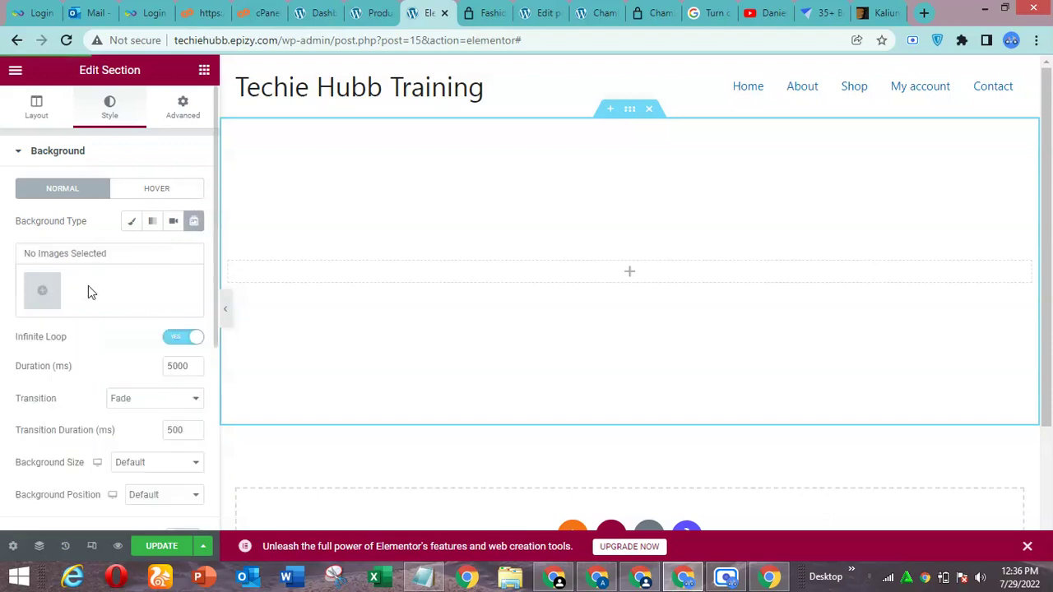
click(47, 290)
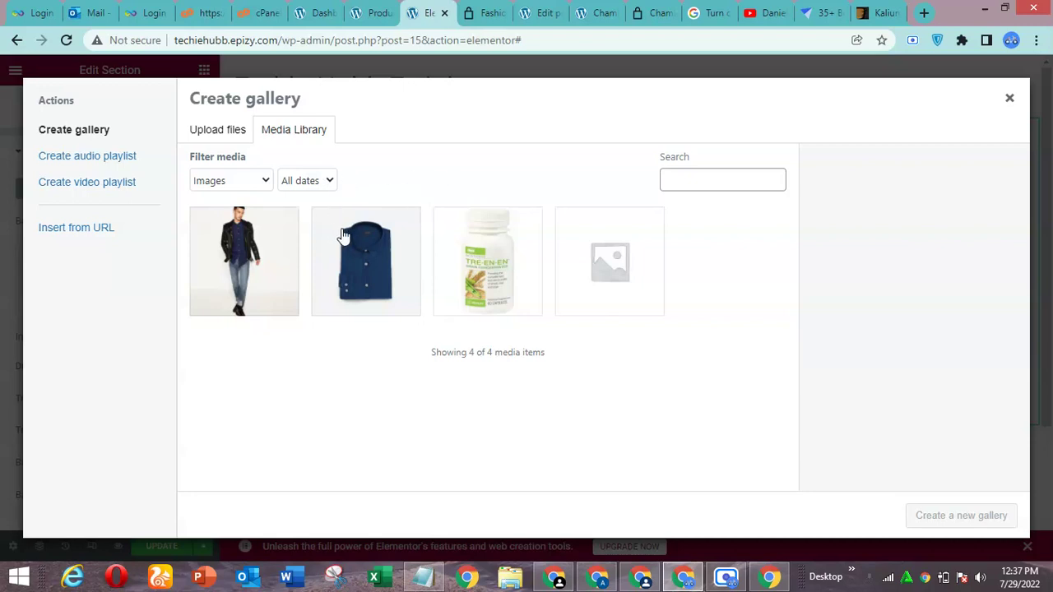
click(97, 236)
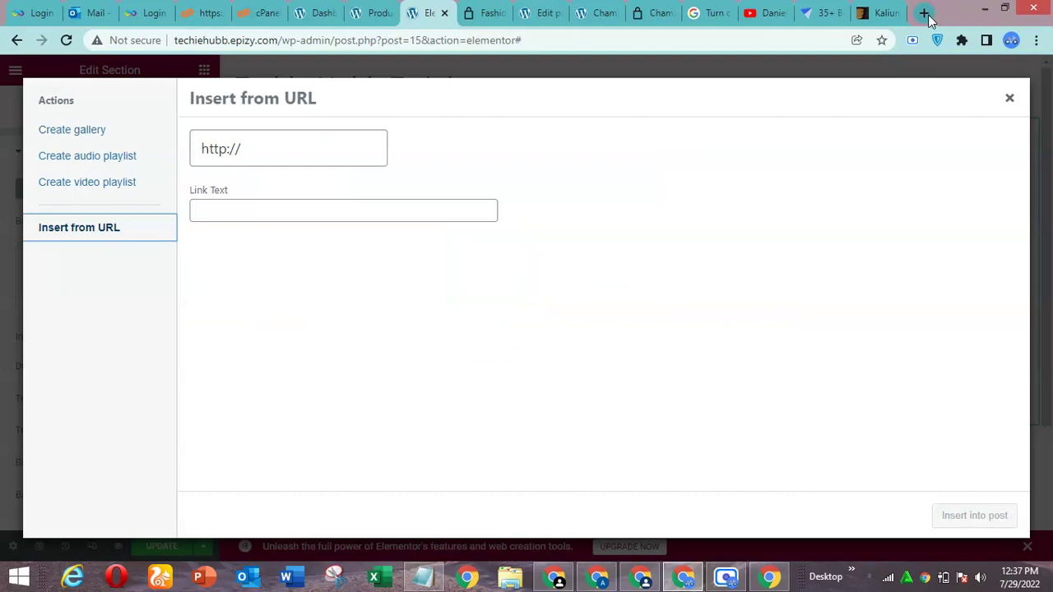
Step: Search Google for "header image" in a new browser tab, look through the image results, and close that tab
click(924, 13)
click(707, 43)
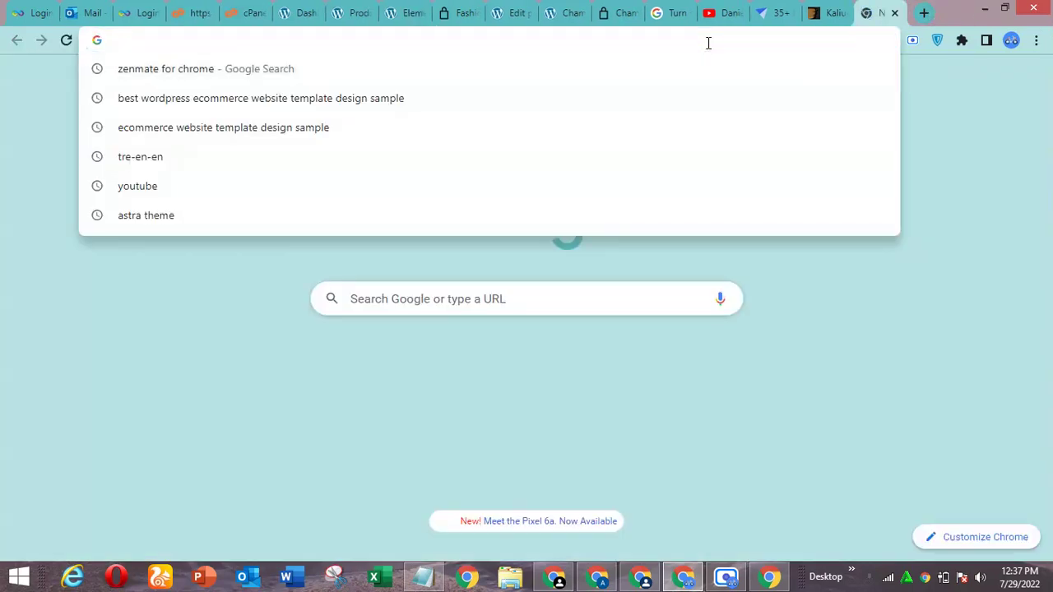
text(head)
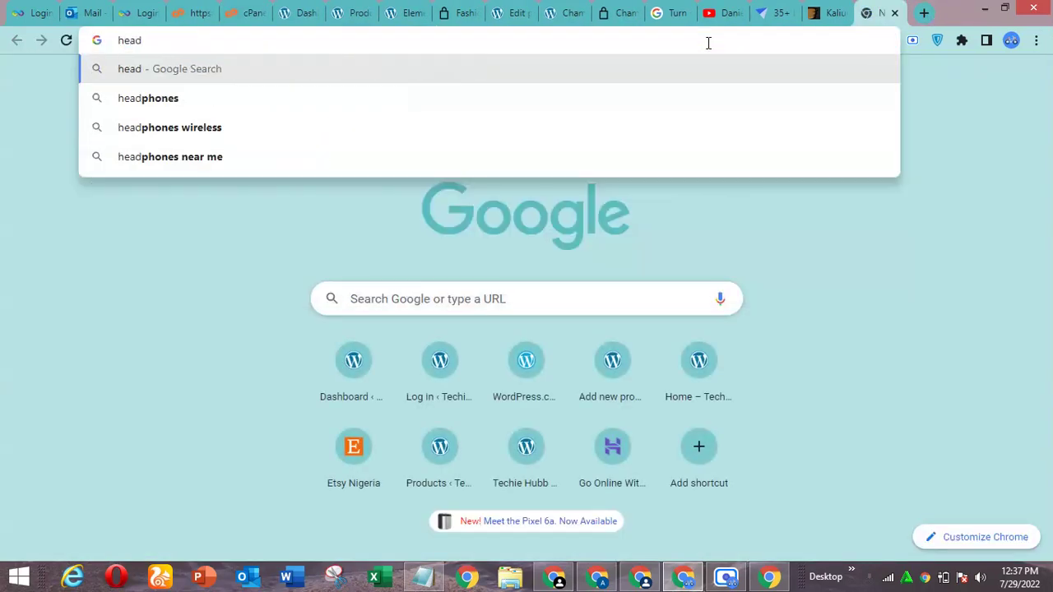
text(er)
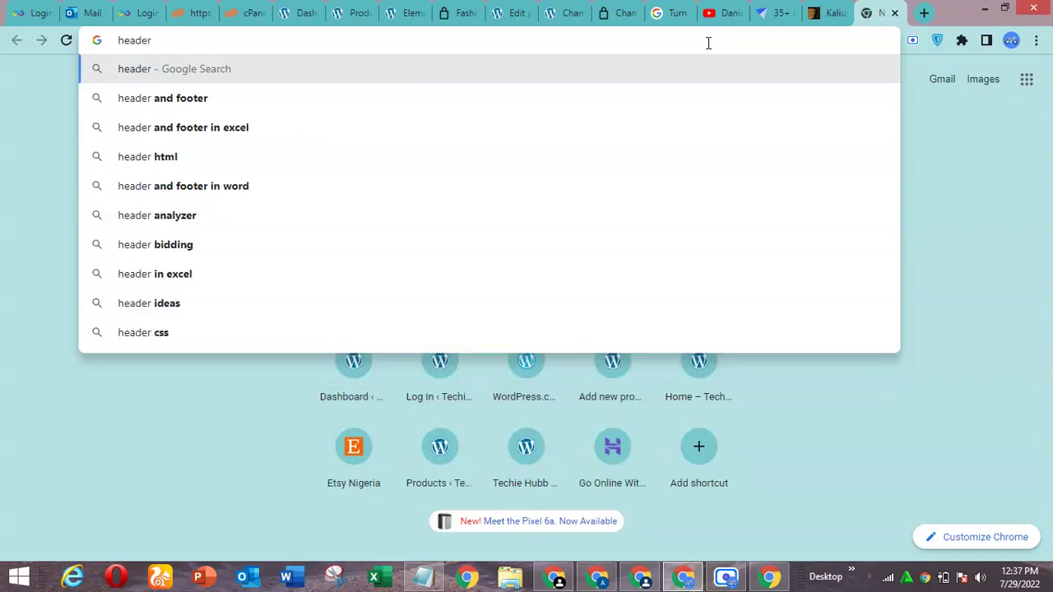
text( image)
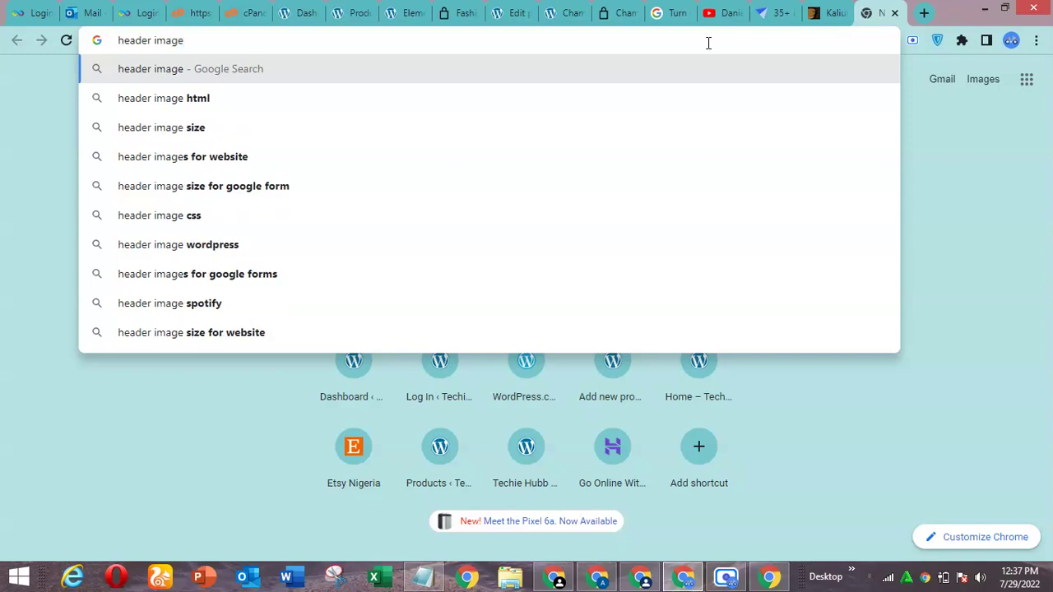
key(Return)
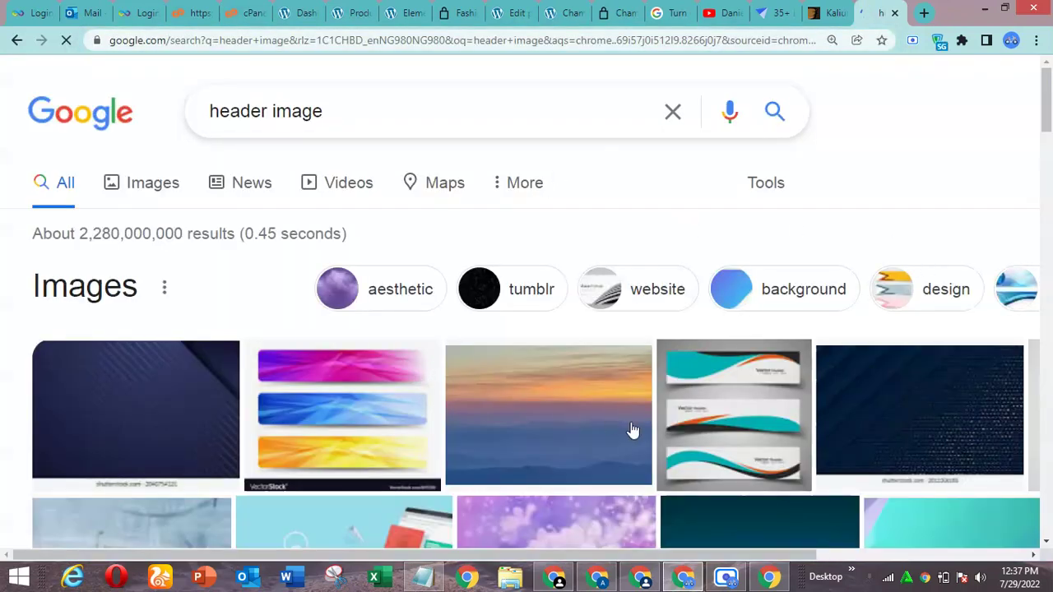
scroll(1048, 120, down, 2)
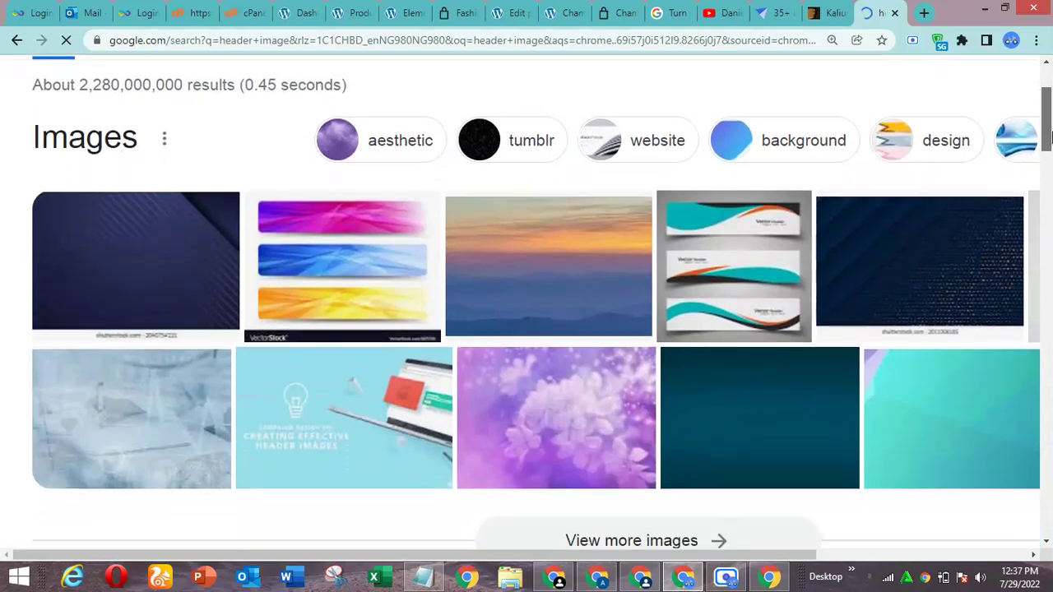
click(958, 270)
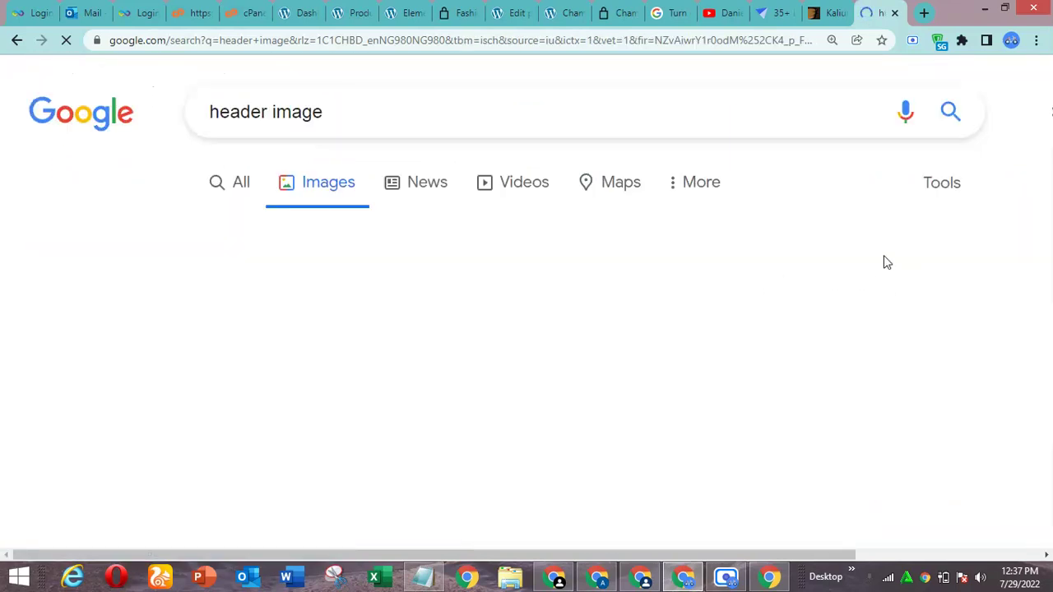
click(894, 13)
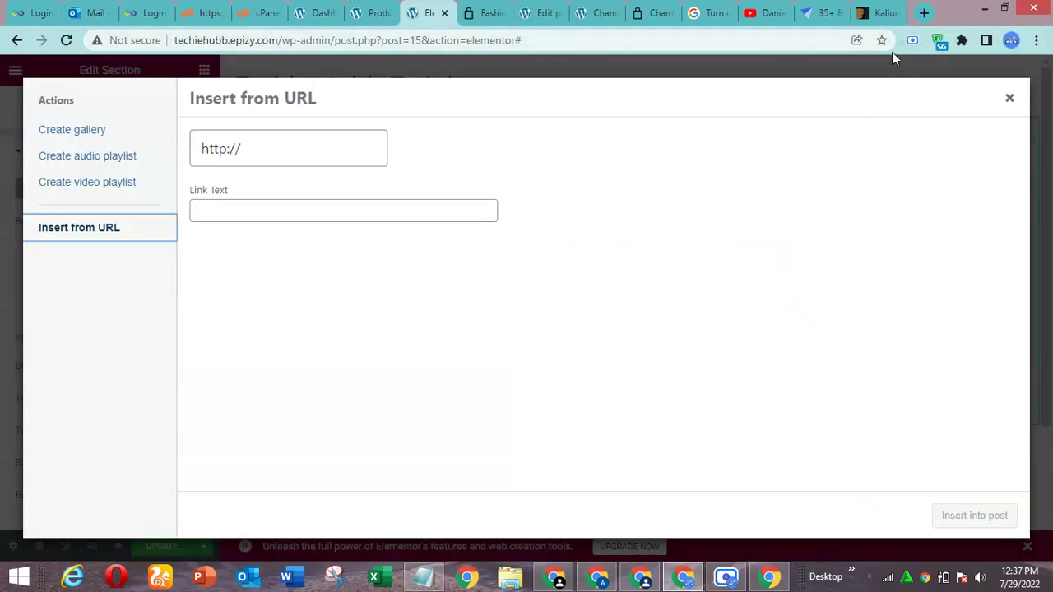
Step: Open the website pixel.com in a new browser tab
click(925, 15)
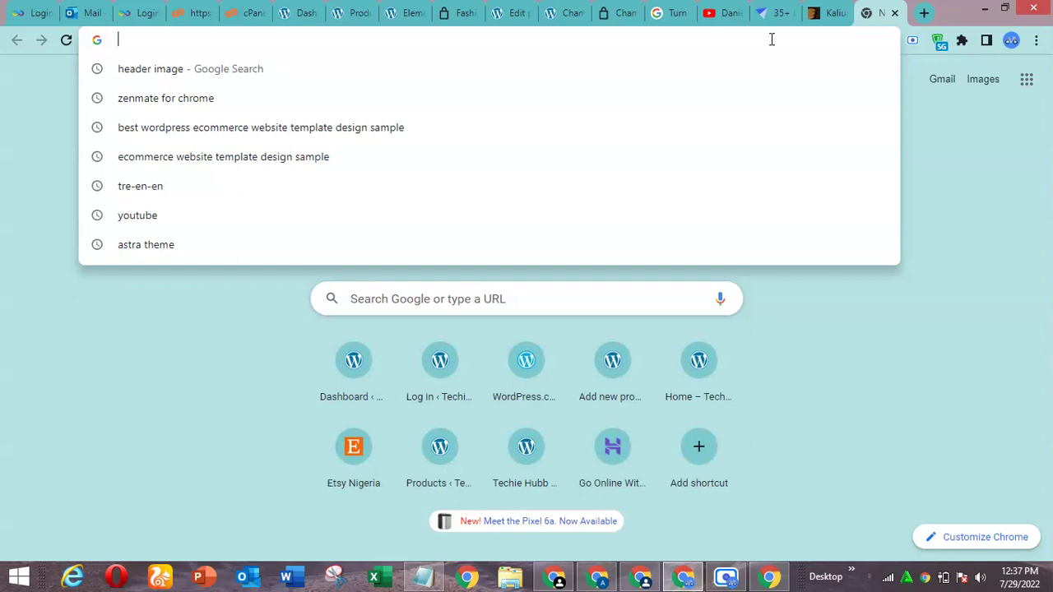
text(pix)
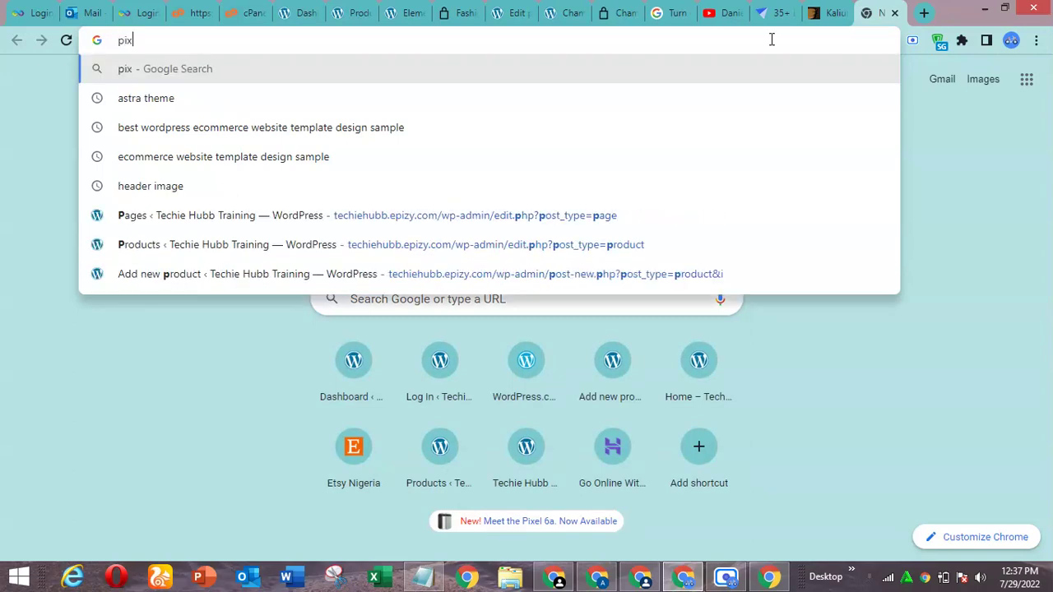
text(el.com)
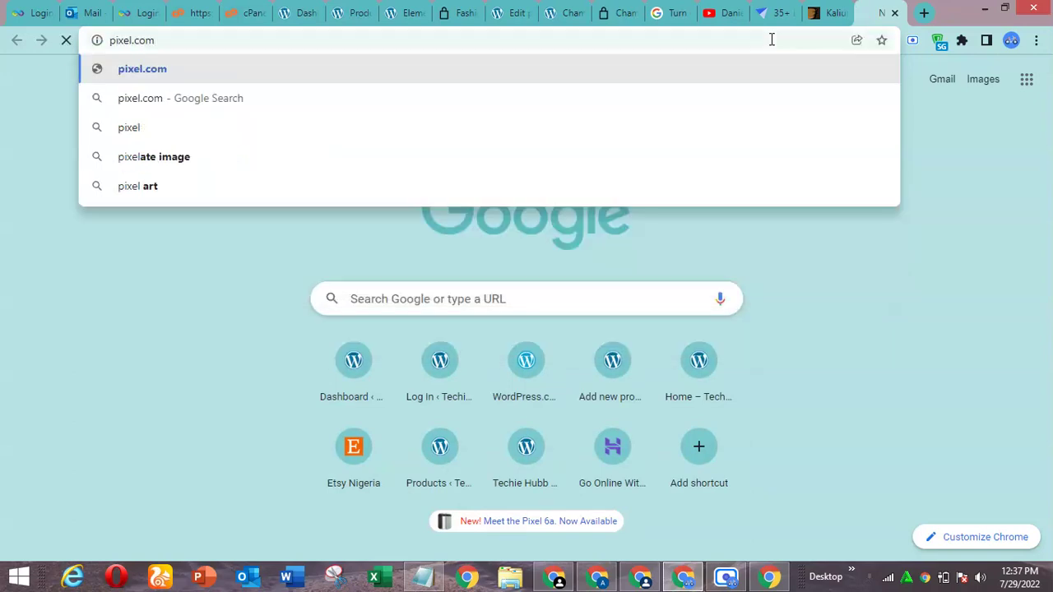
key(Return)
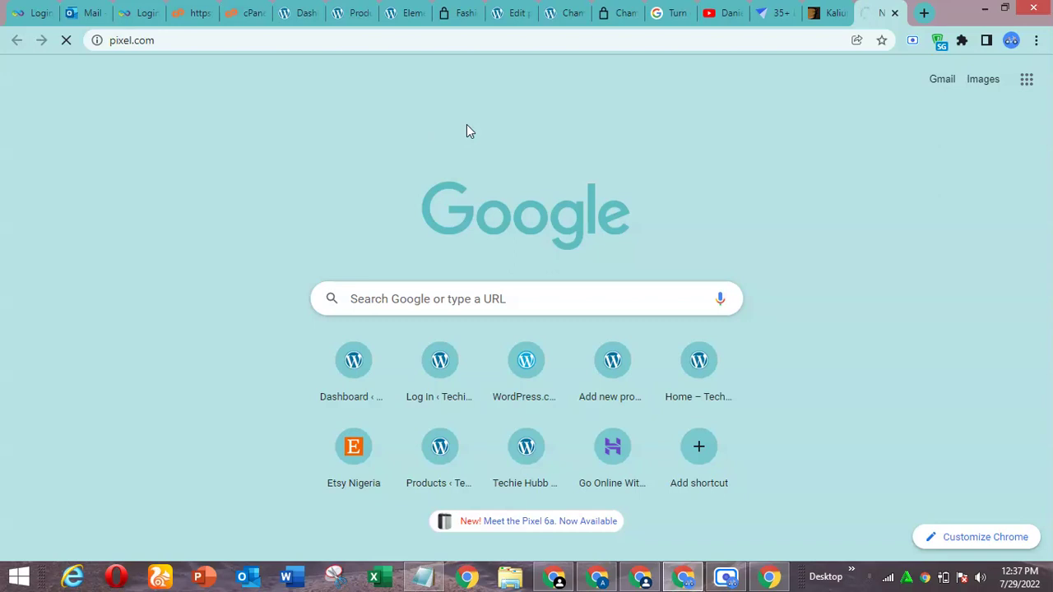
click(725, 578)
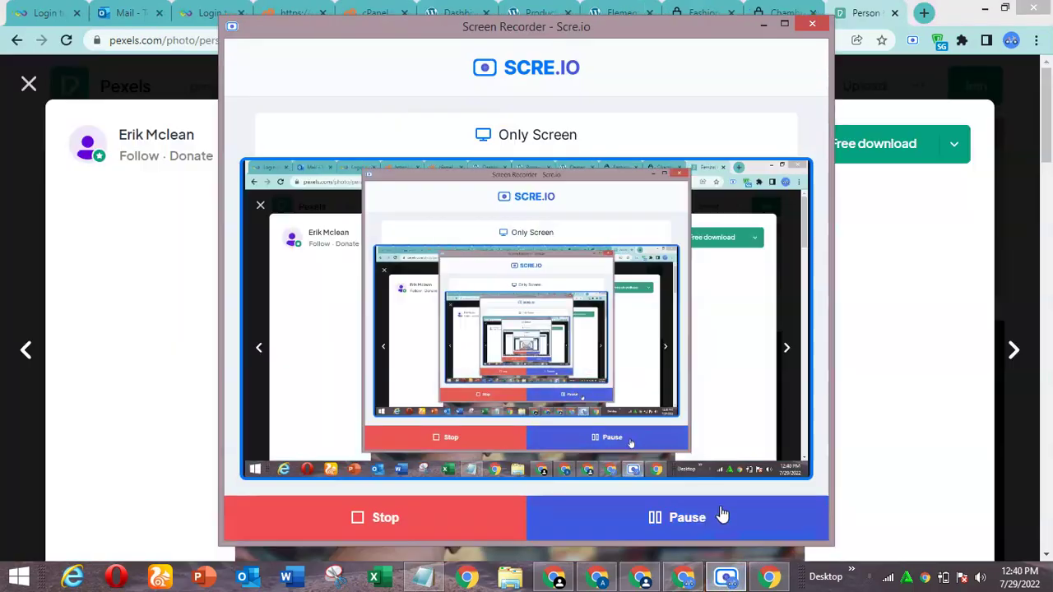
click(762, 25)
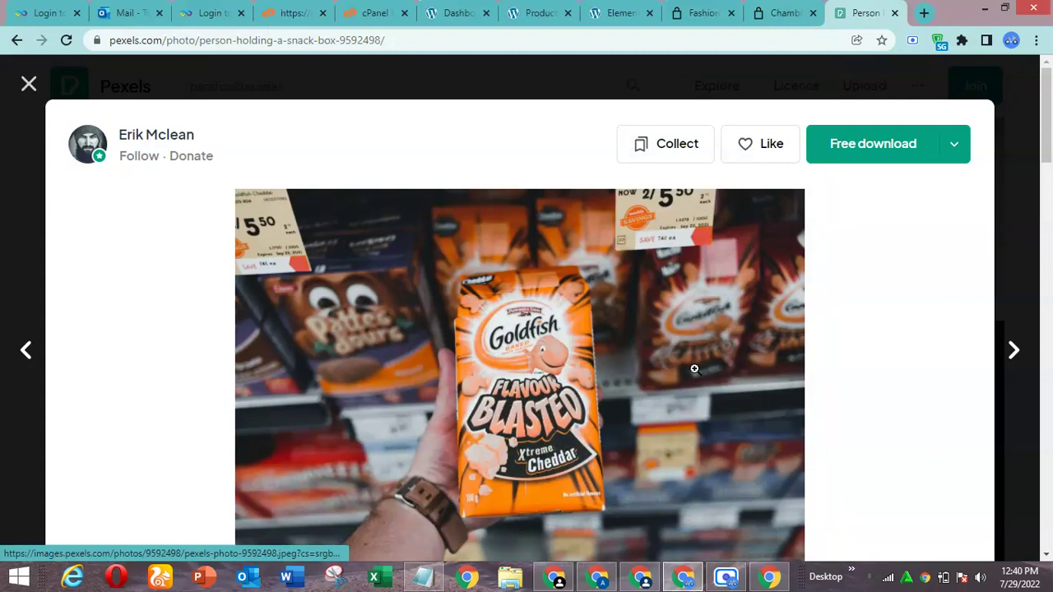
Step: Download the photo of a hand holding a Goldfish snack box with the Large 1920×1280 size chosen, and dismiss the thank-you prompt
click(955, 144)
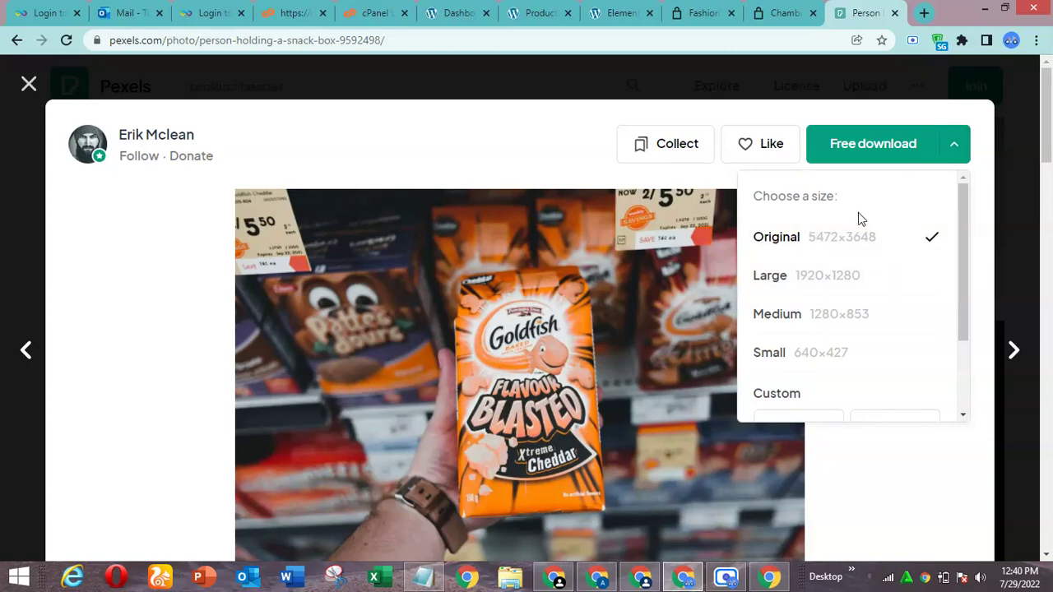
click(834, 284)
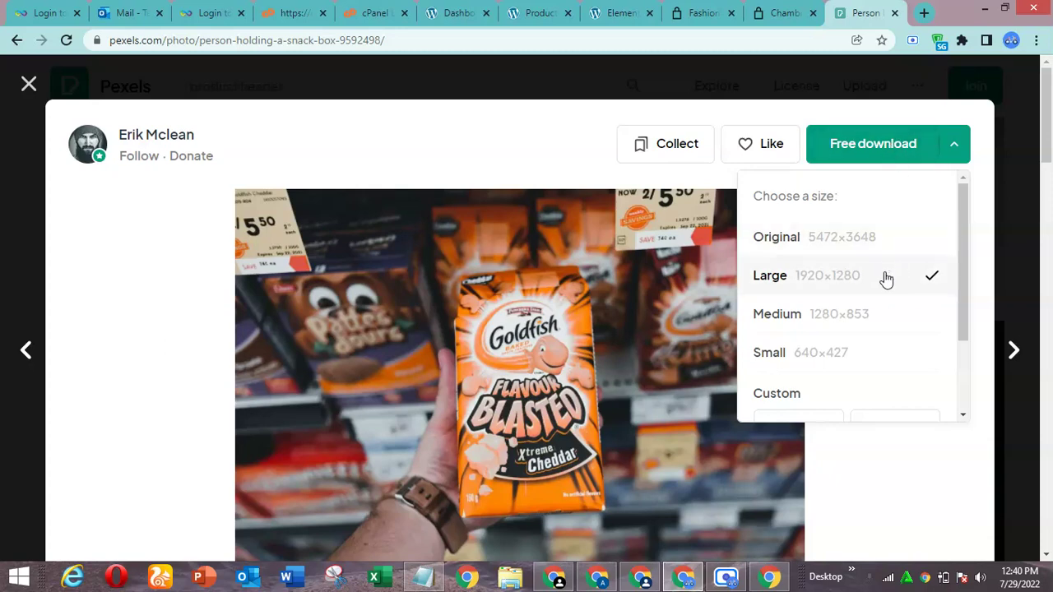
click(855, 161)
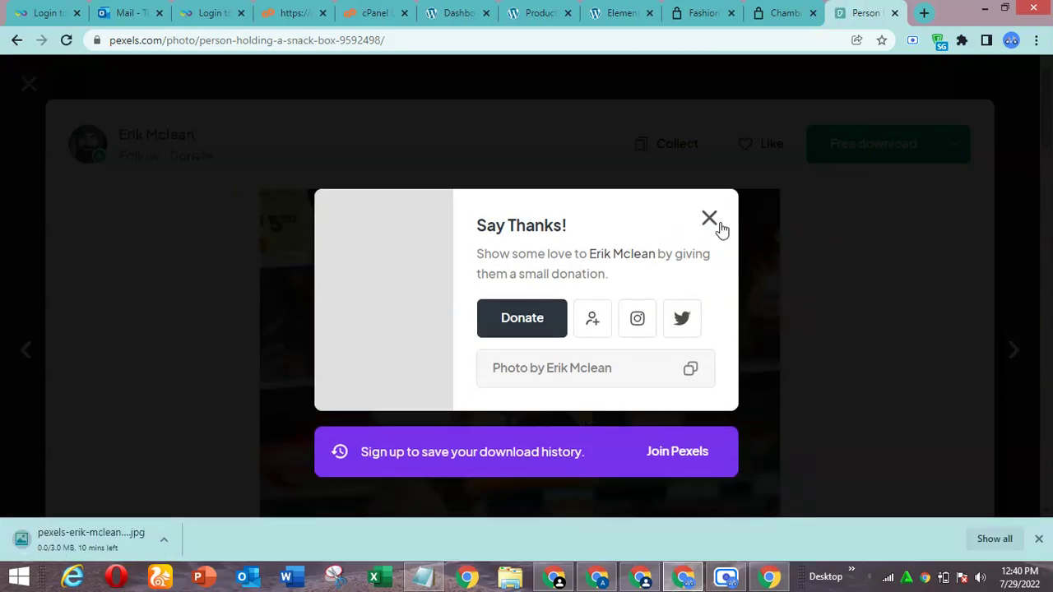
click(710, 219)
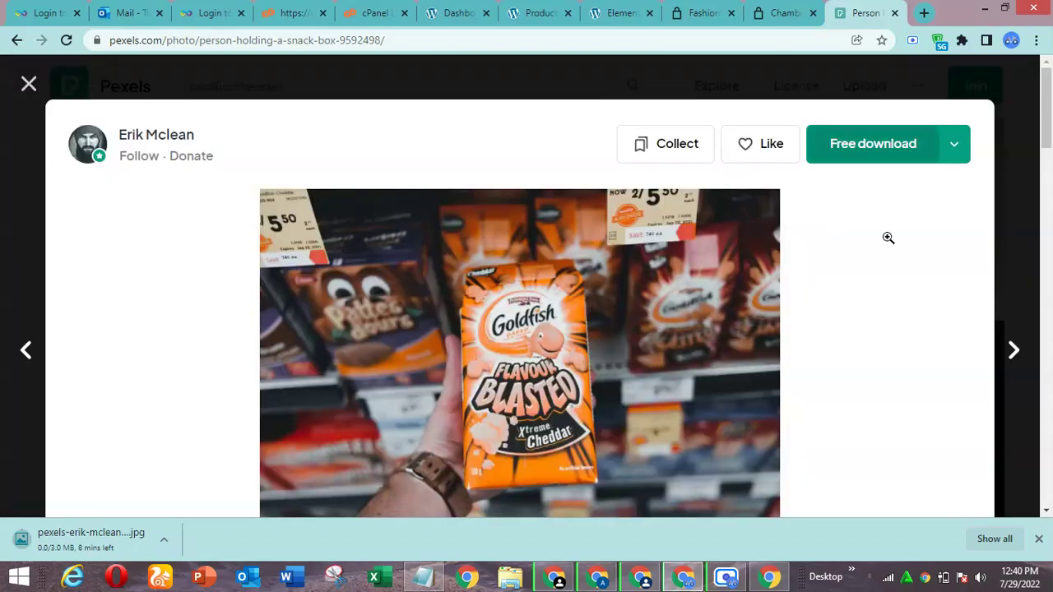
Step: Find the overhead photo of two hair care bottles in a basket among the similar photos and download it in the Large 1920×1280 size
drag(1046, 136, 1046, 170)
scroll(1046, 170, down, 6)
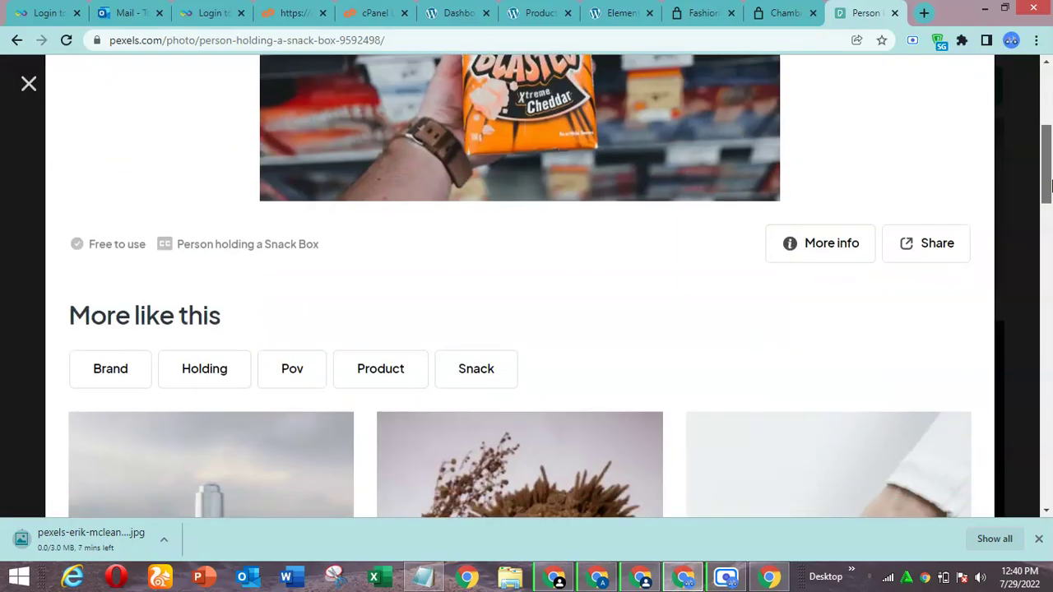
scroll(1050, 268, down, 5)
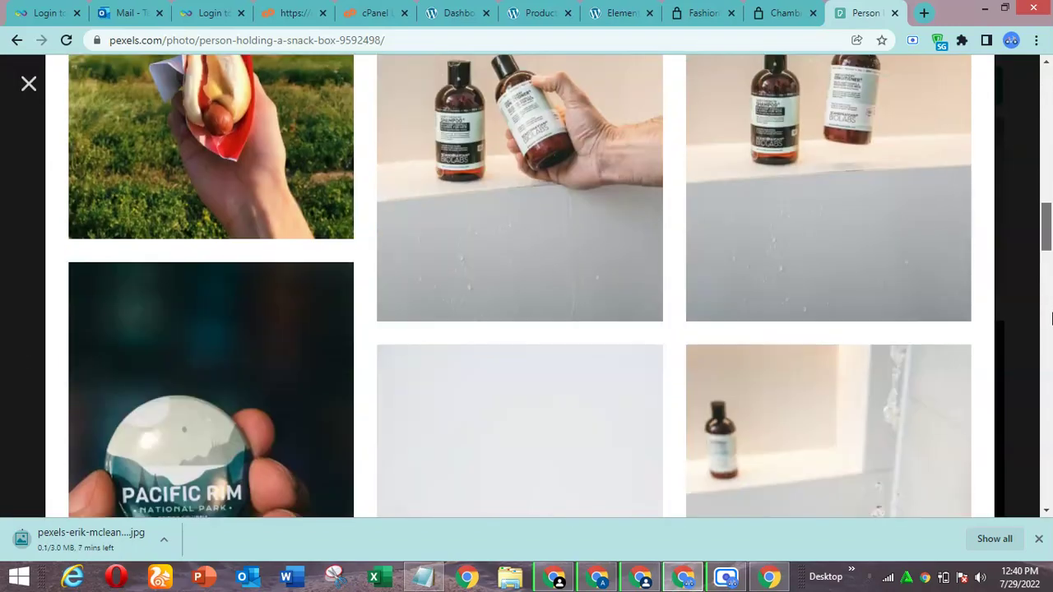
scroll(1050, 329, down, 8)
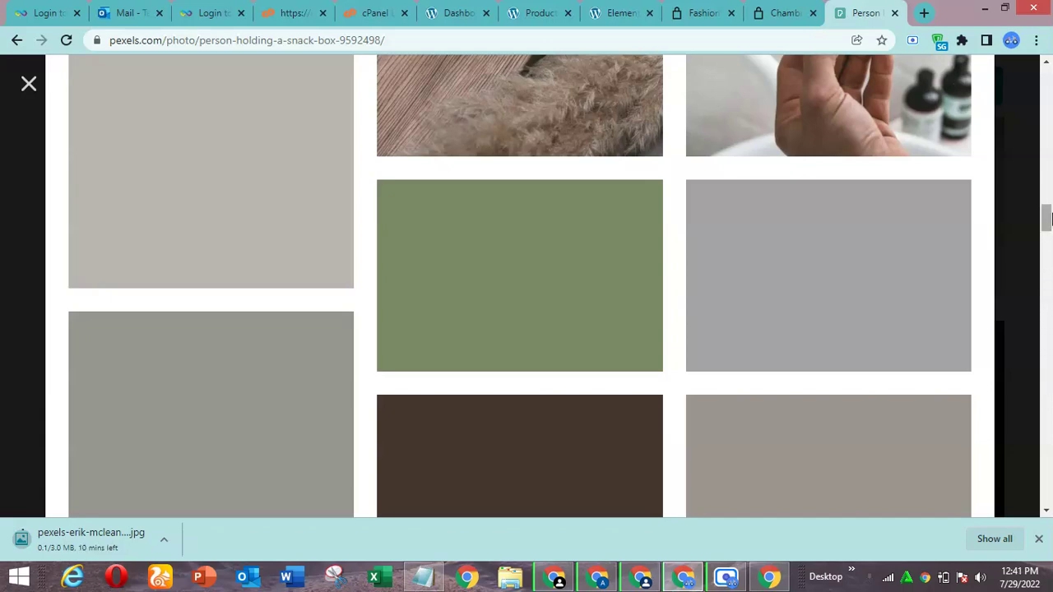
drag(1046, 218, 1046, 176)
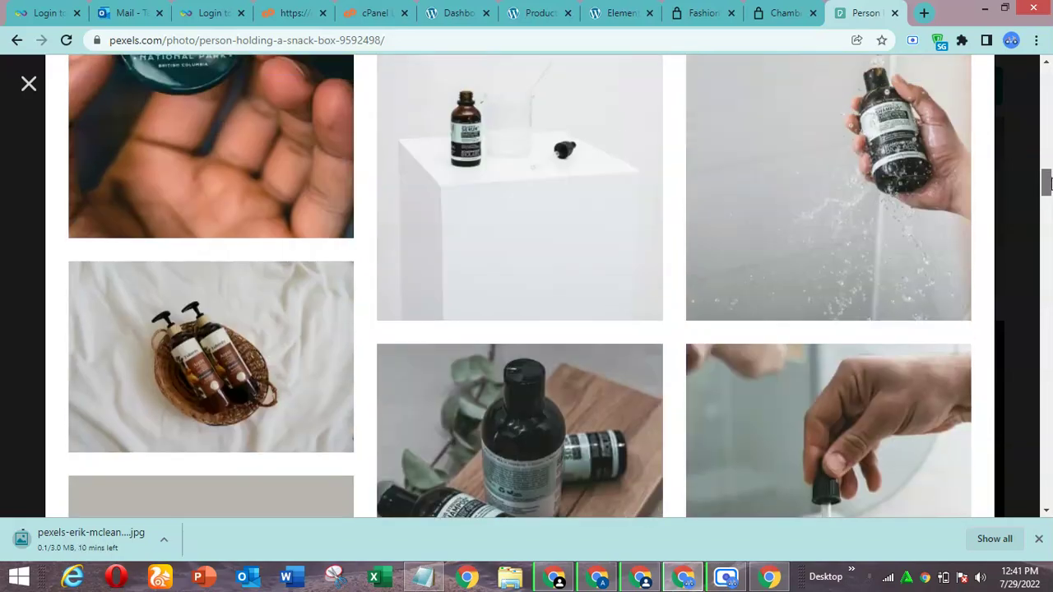
click(314, 339)
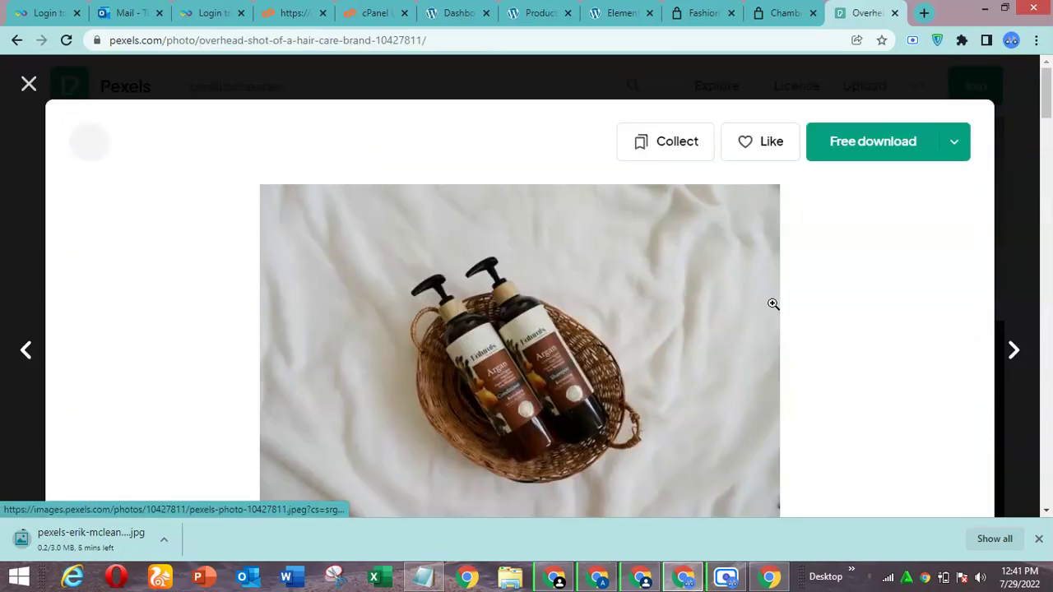
click(955, 155)
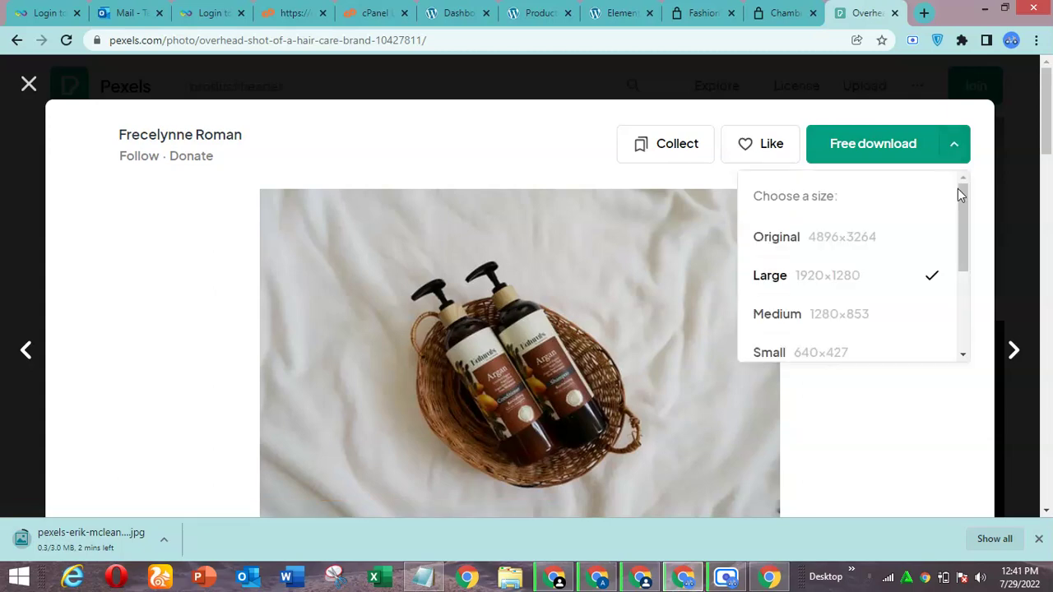
click(875, 158)
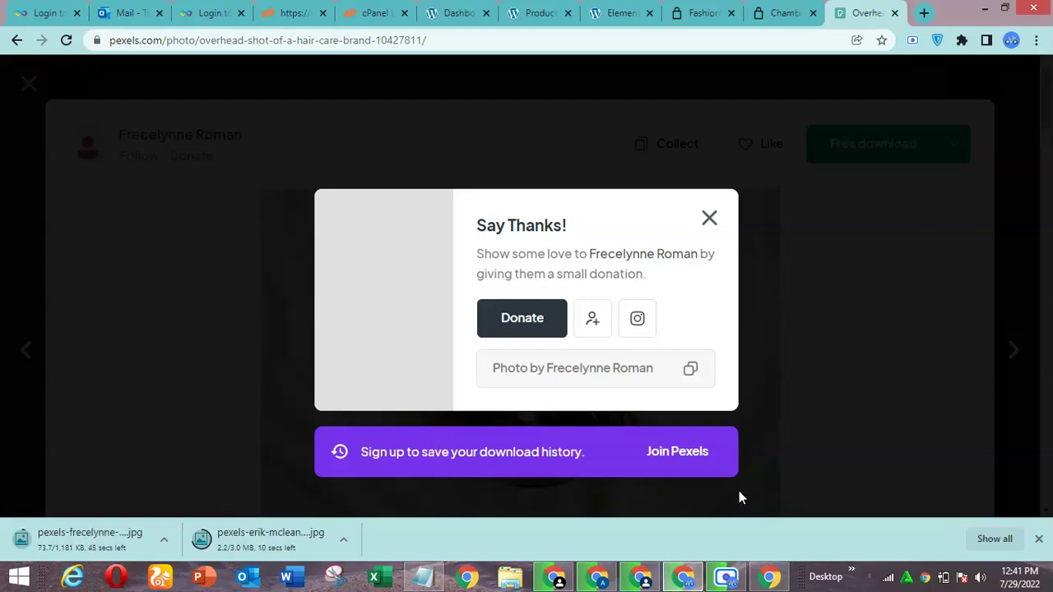
mouse_move(728, 580)
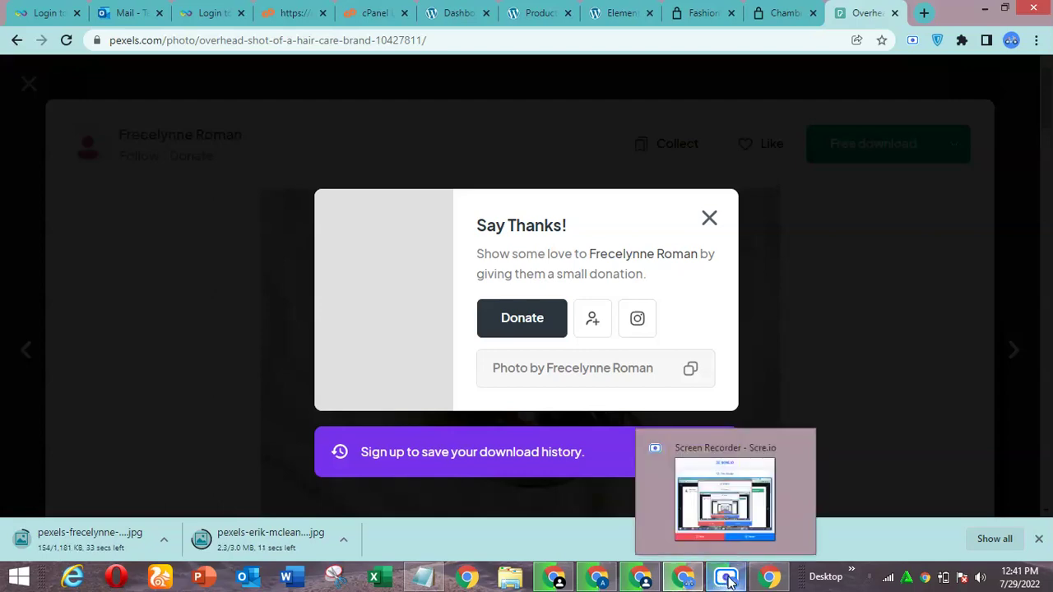
click(712, 493)
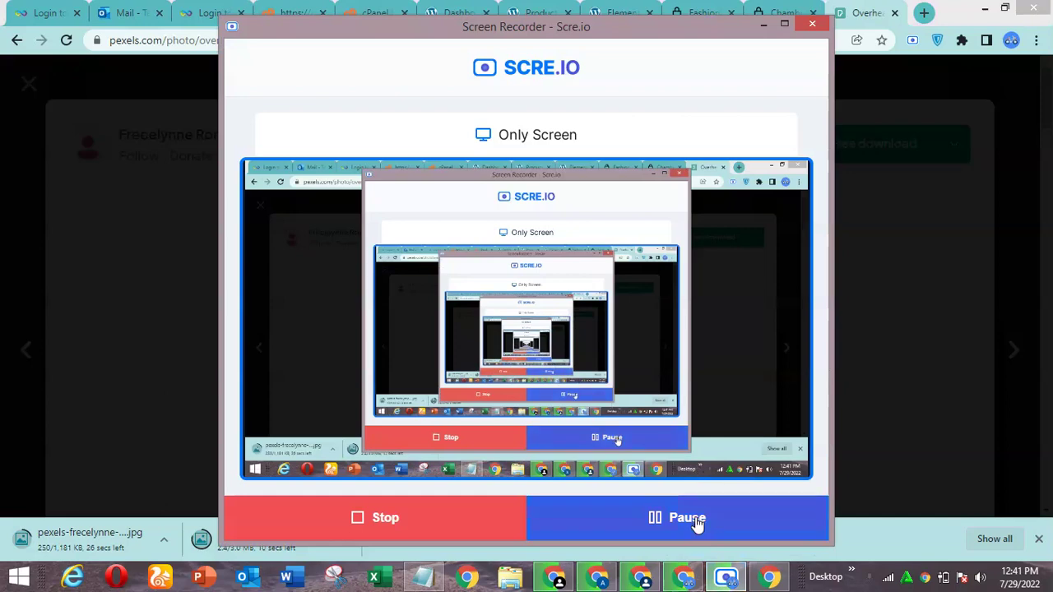
click(759, 25)
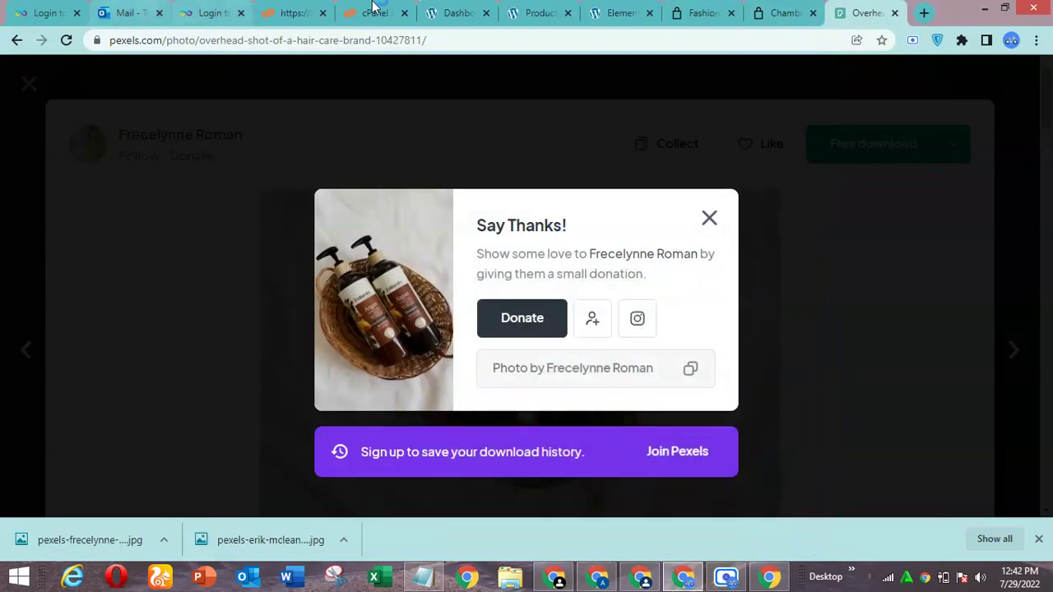
Step: Back in the Elementor editor, close Insert from URL, reopen the slideshow's gallery picker and upload the two downloaded Pexels photos to the Media Library
click(613, 12)
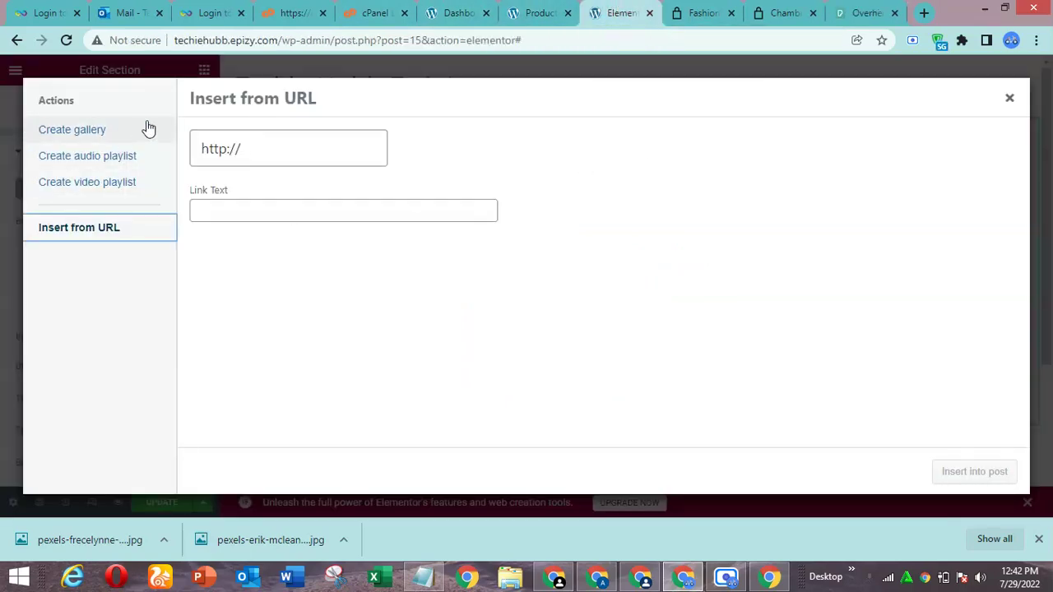
click(1010, 99)
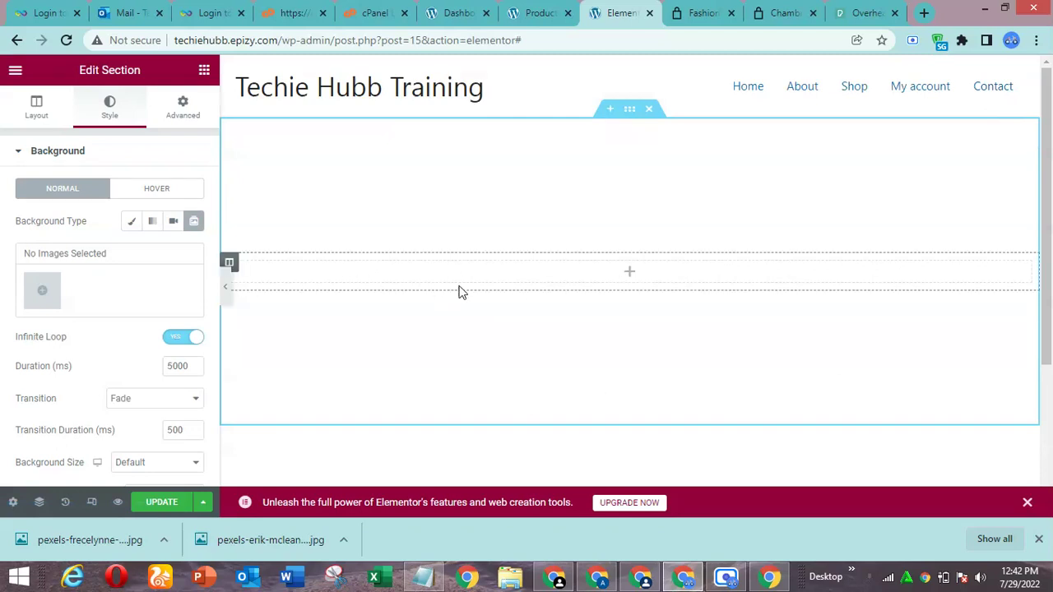
click(44, 292)
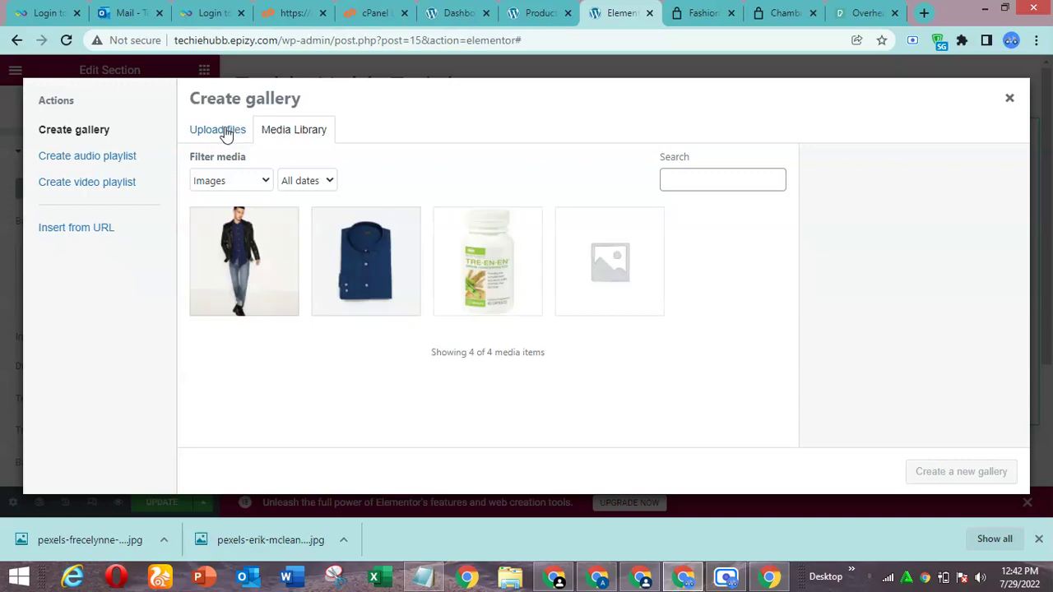
drag(246, 540, 305, 331)
drag(104, 538, 309, 295)
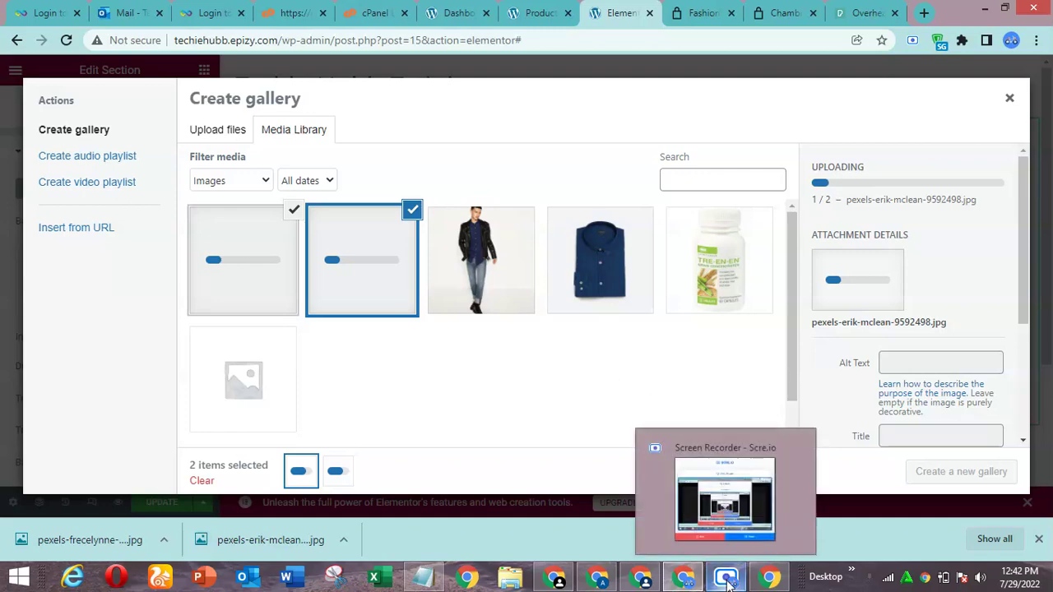
click(727, 579)
click(681, 517)
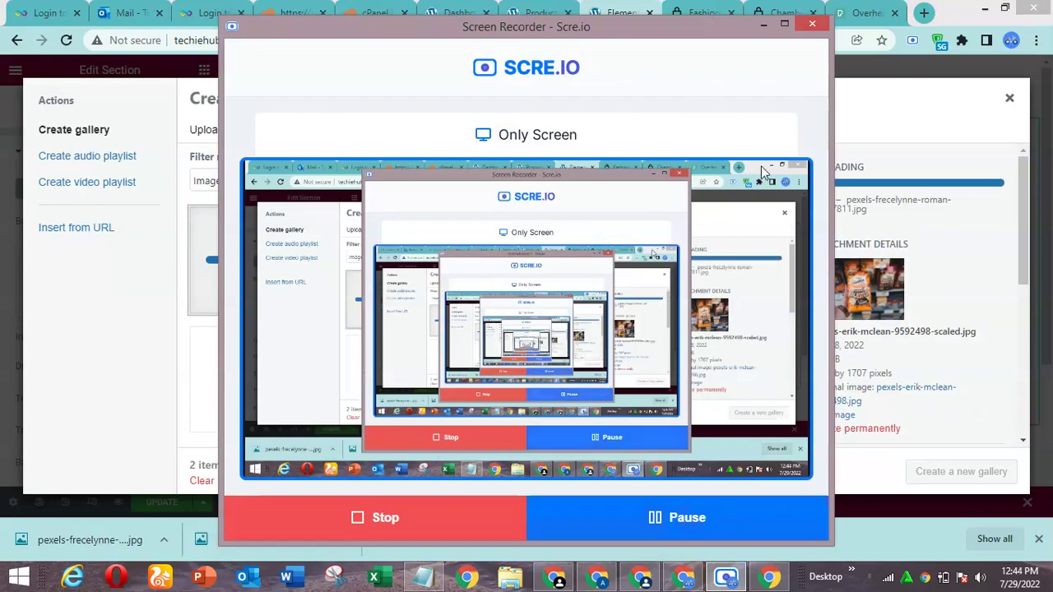
click(764, 24)
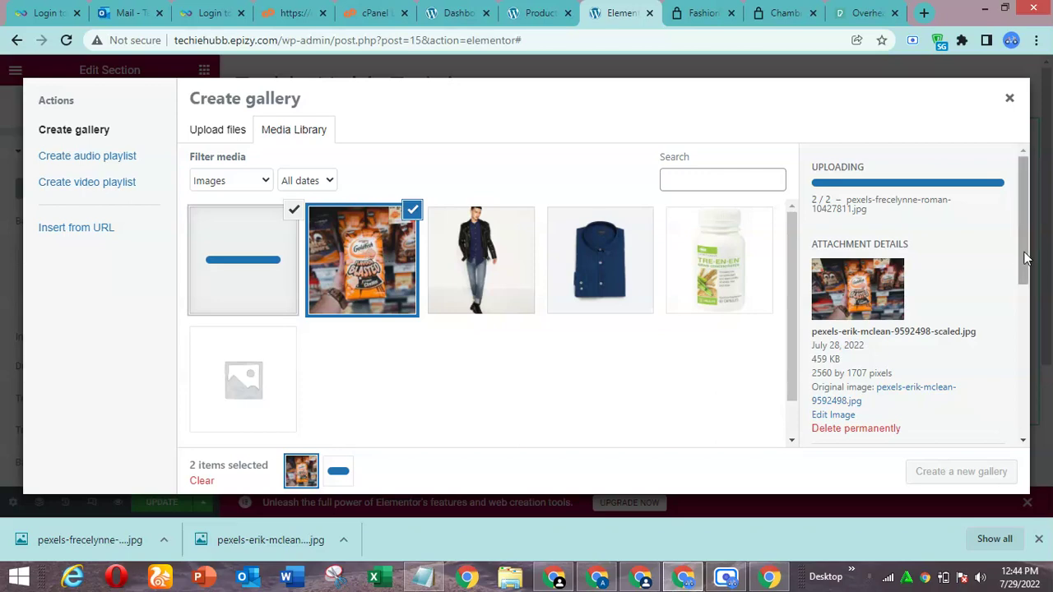
Step: Check the two uploads, then deselect and reselect the snack box image to place it second in the gallery selection
scroll(1018, 306, down, 1)
drag(1018, 306, 1037, 257)
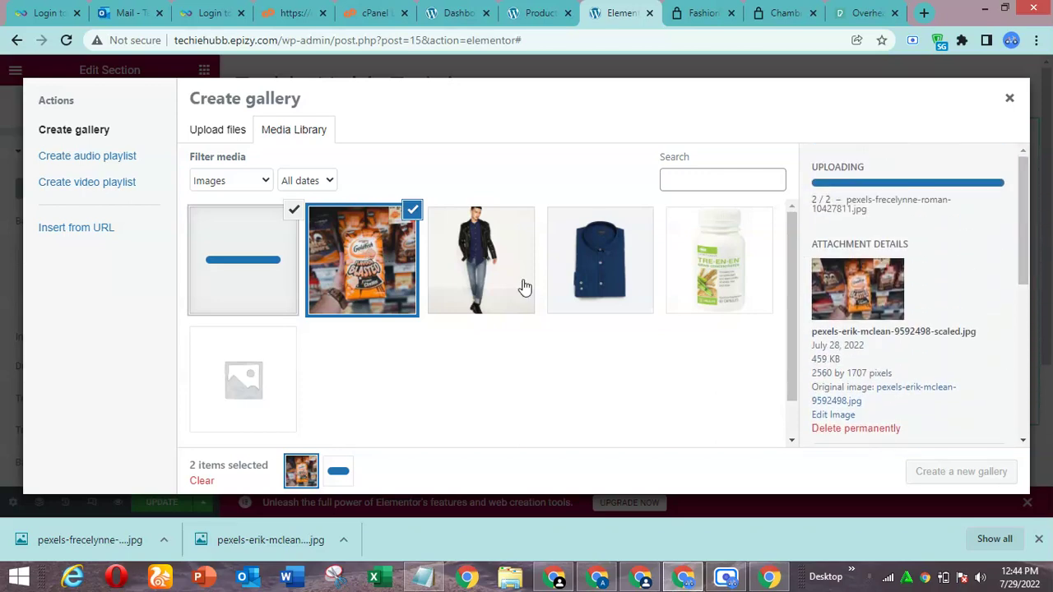
click(279, 270)
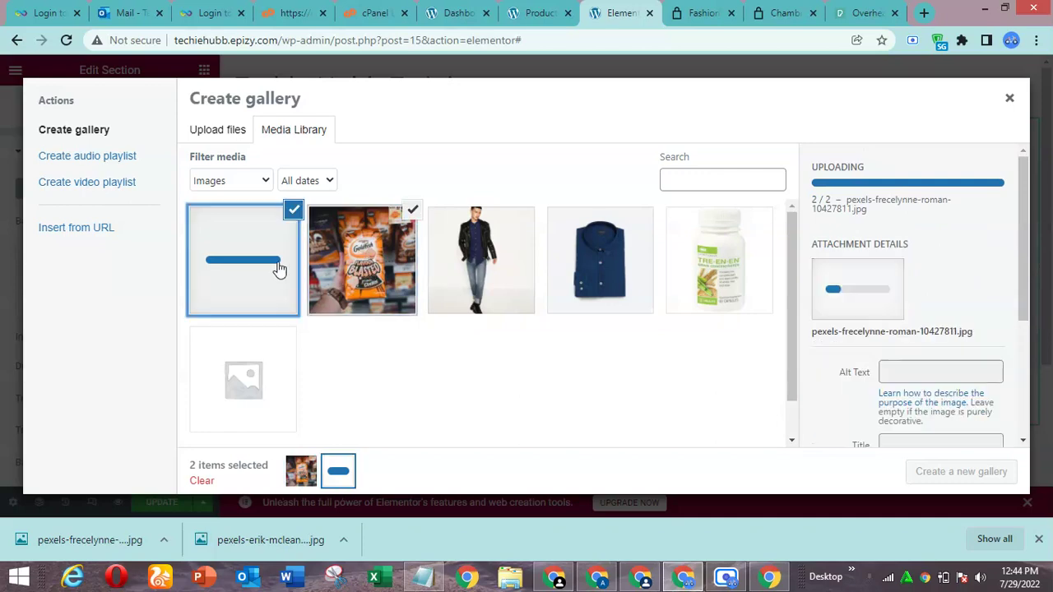
click(338, 265)
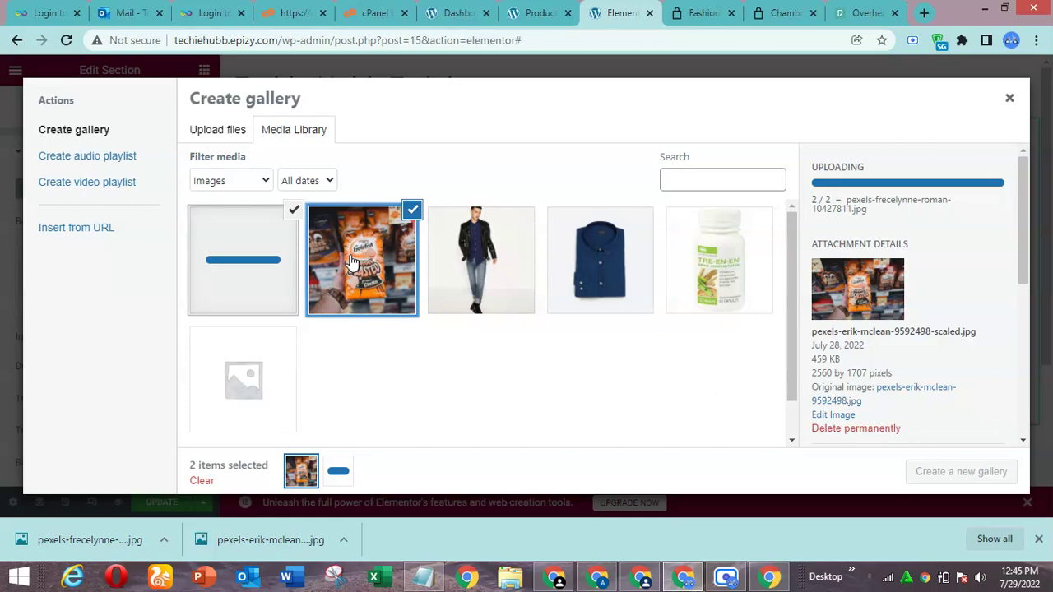
click(412, 212)
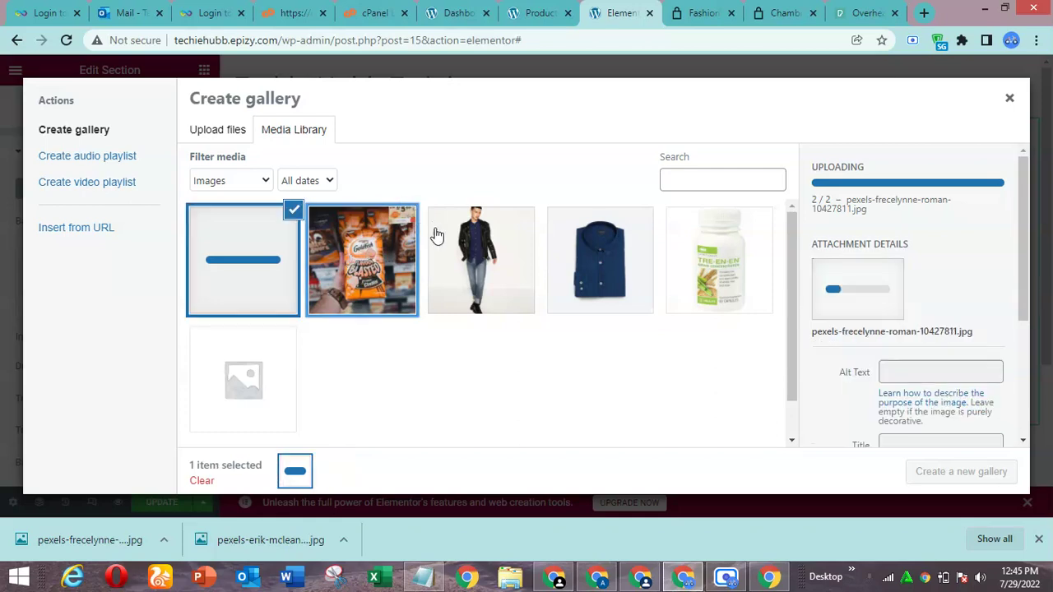
click(388, 260)
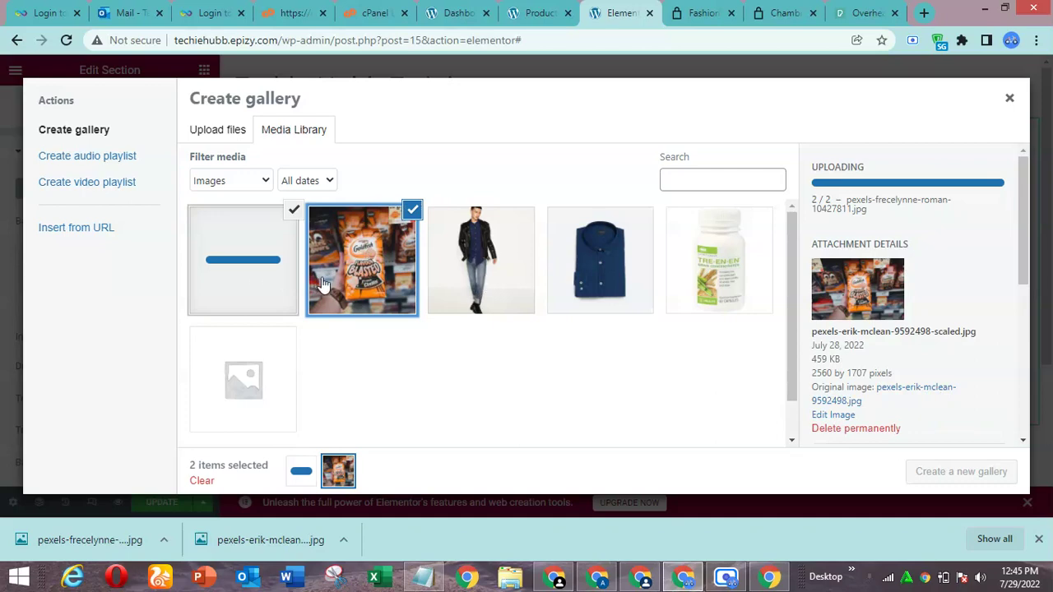
click(725, 579)
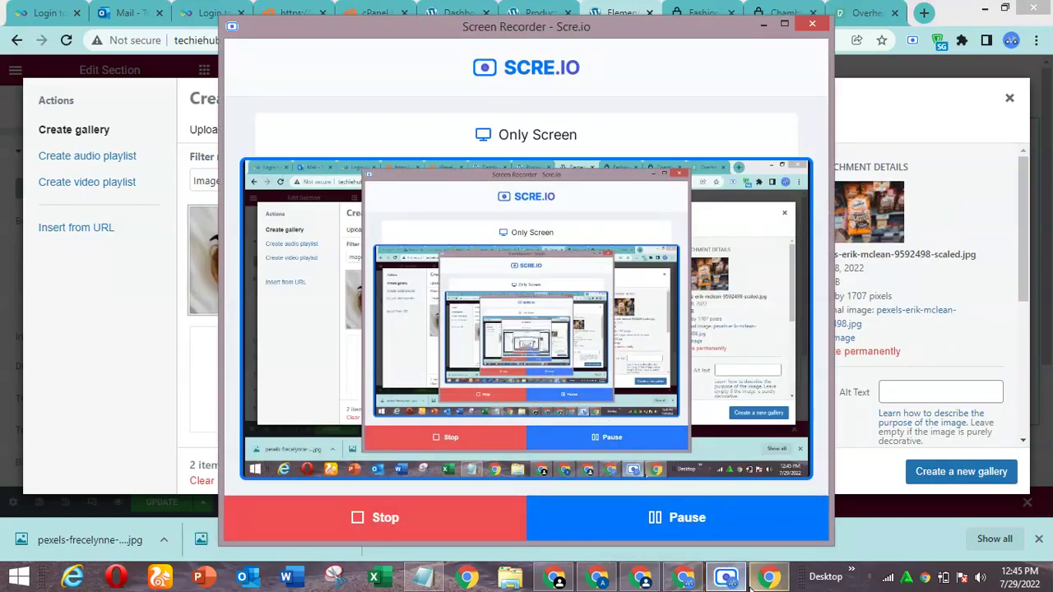
click(725, 579)
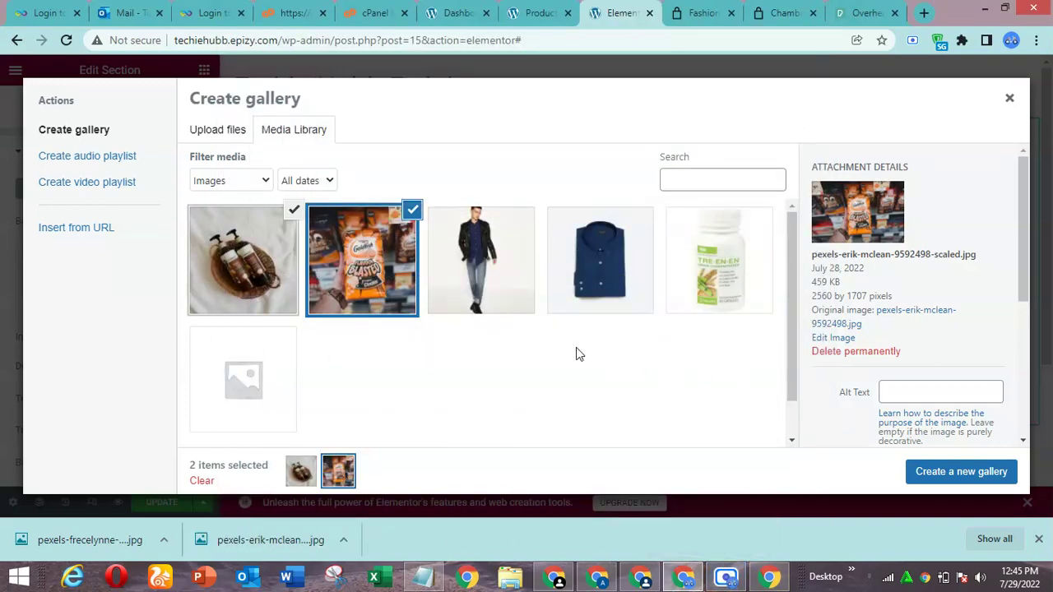
Step: Create a new gallery from the two selected photos and insert it as the section's slideshow background
click(971, 477)
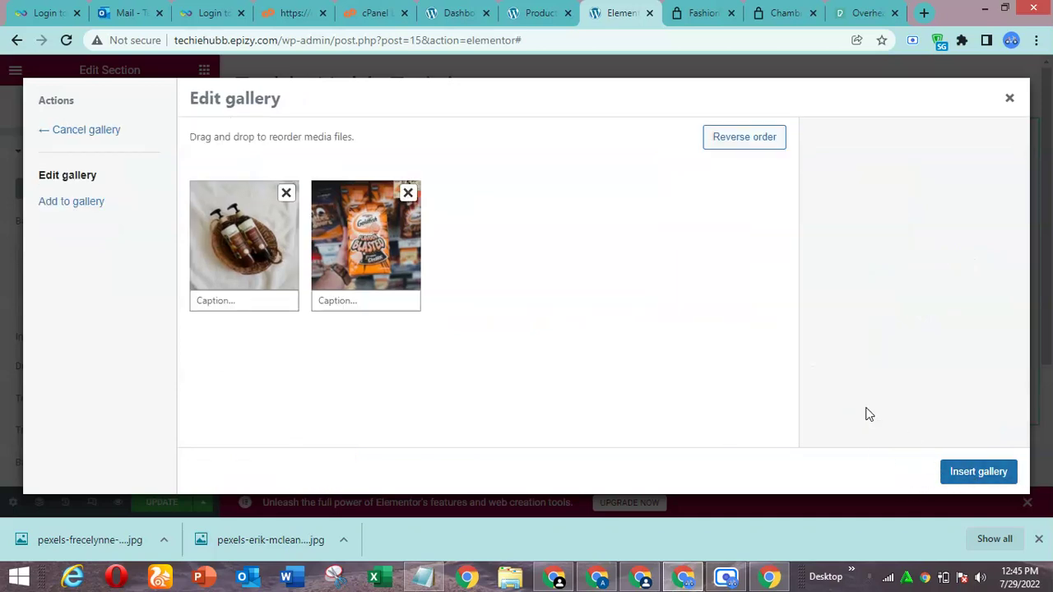
click(976, 474)
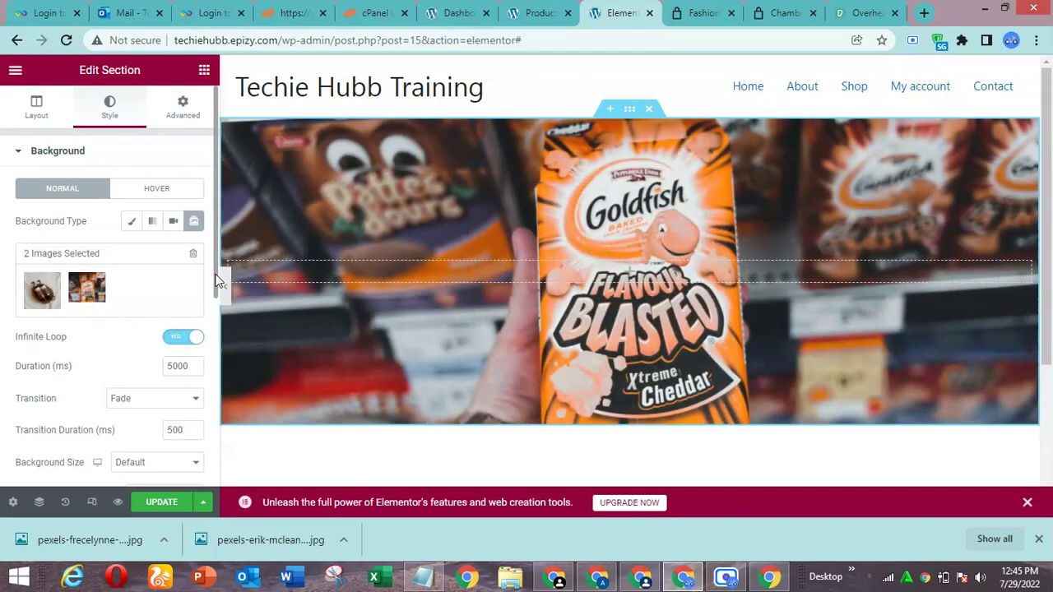
Step: Set the background slideshow's duration to 1000 ms and its transition to Slide Right
drag(215, 275, 214, 316)
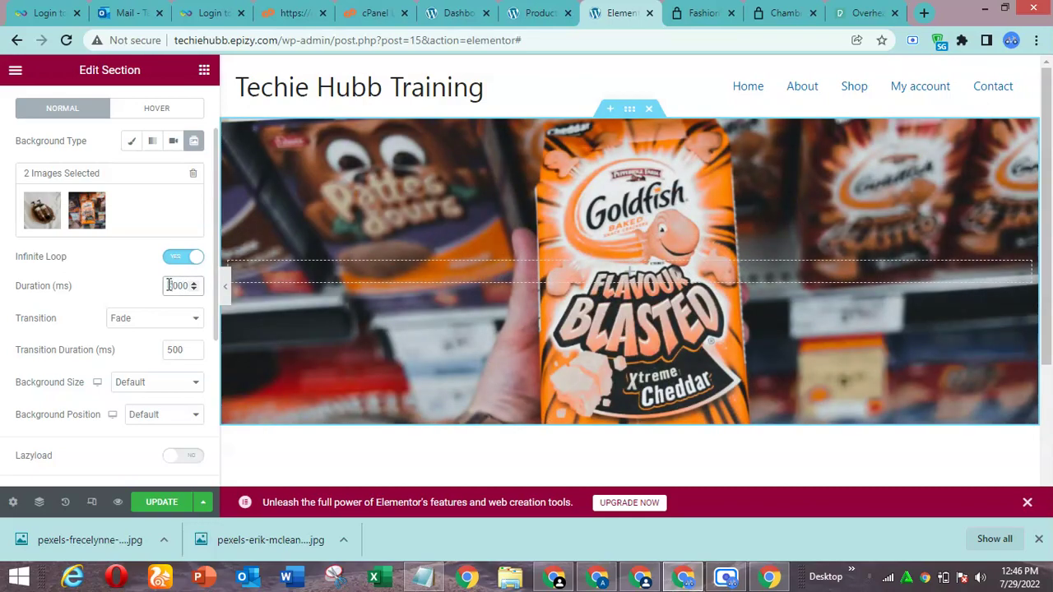
text(1)
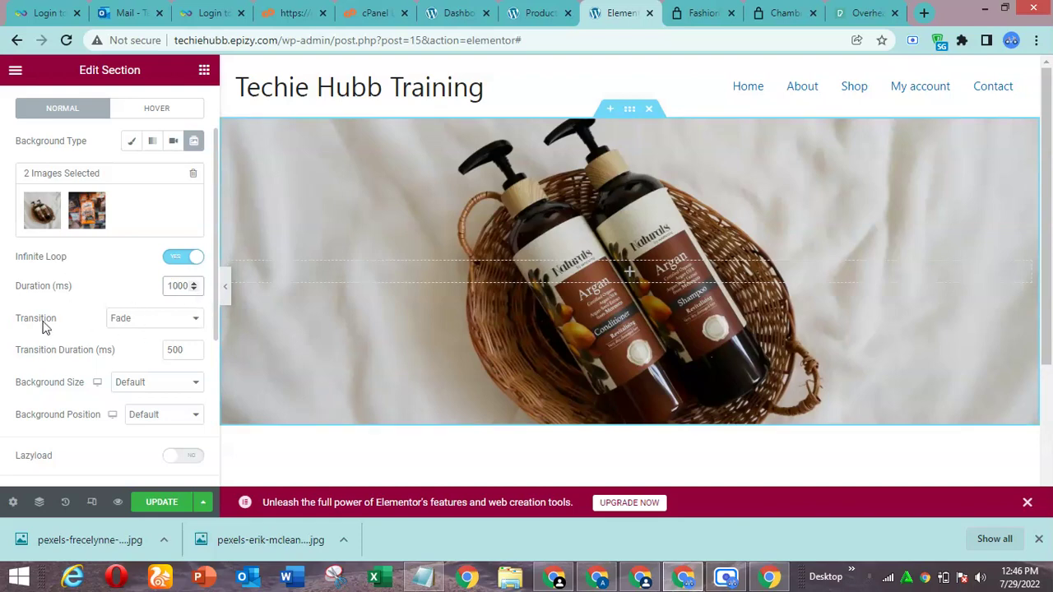
click(156, 329)
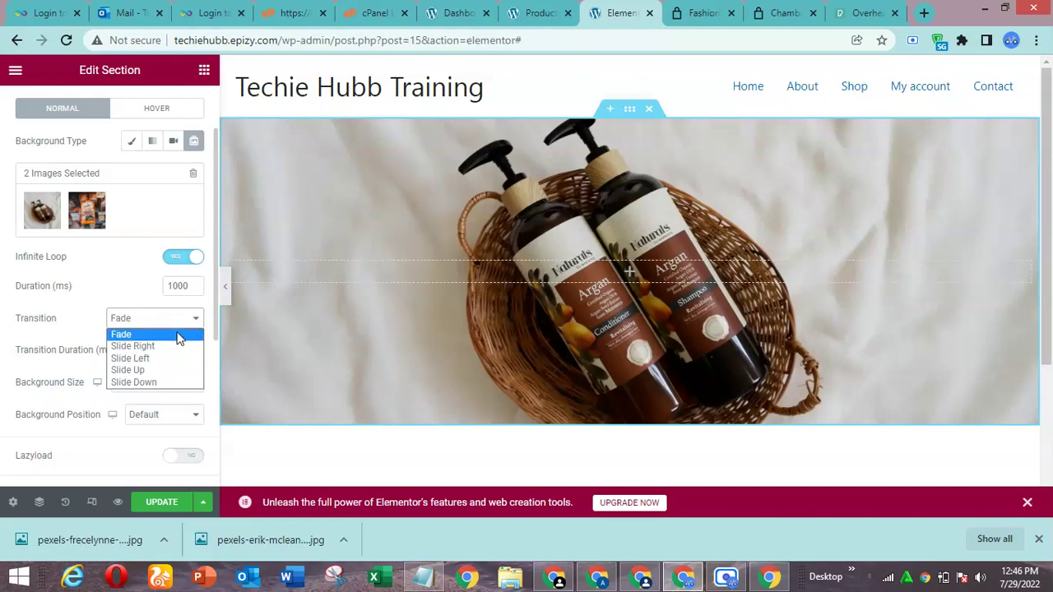
click(177, 346)
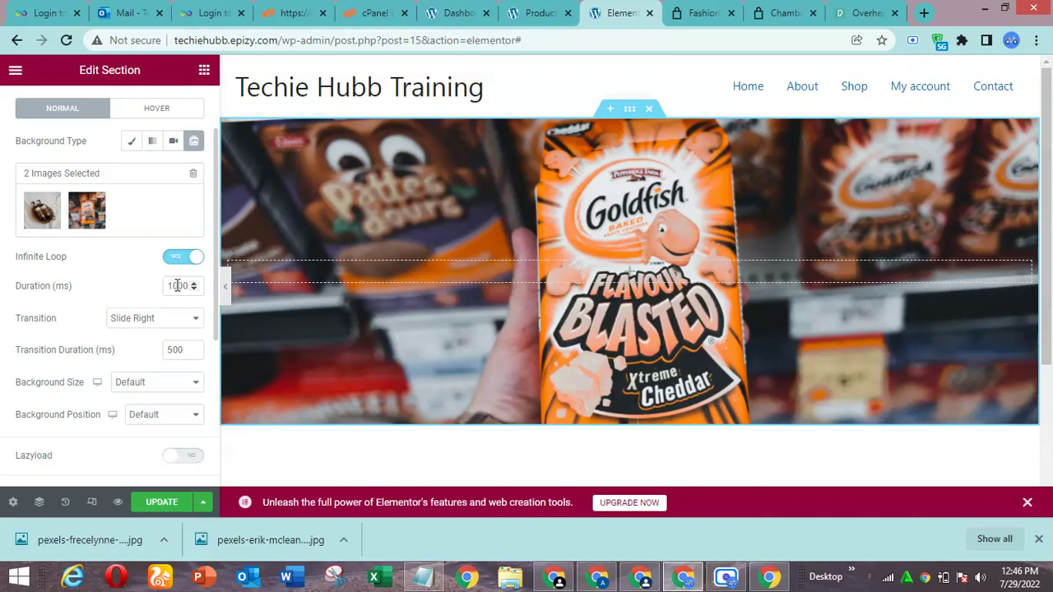
Step: Set the background slideshow's duration to 7000 ms and look over its background size and position options
drag(180, 285, 160, 288)
text(70)
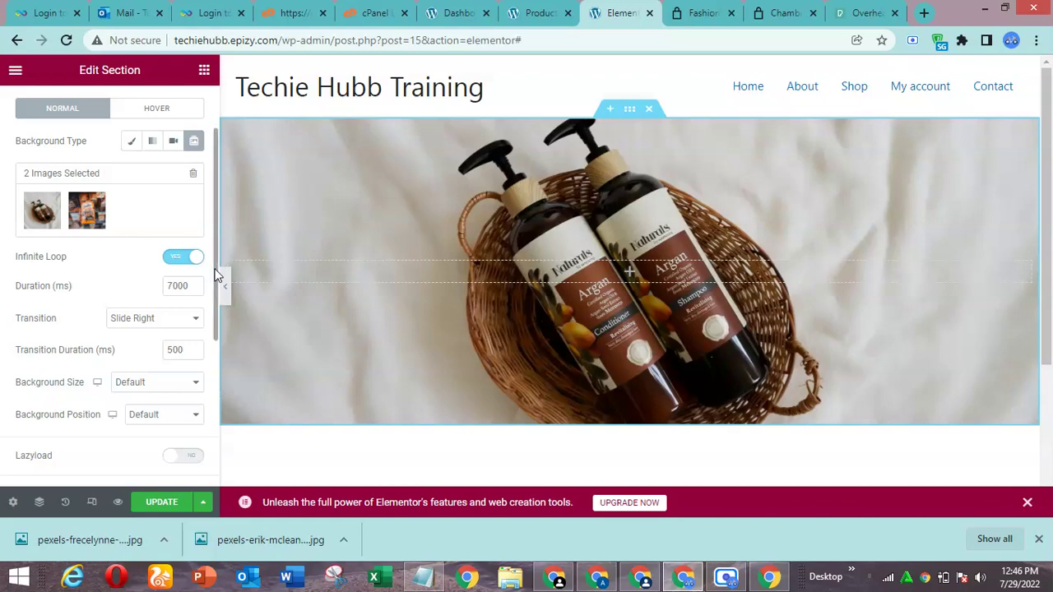
drag(216, 276, 215, 338)
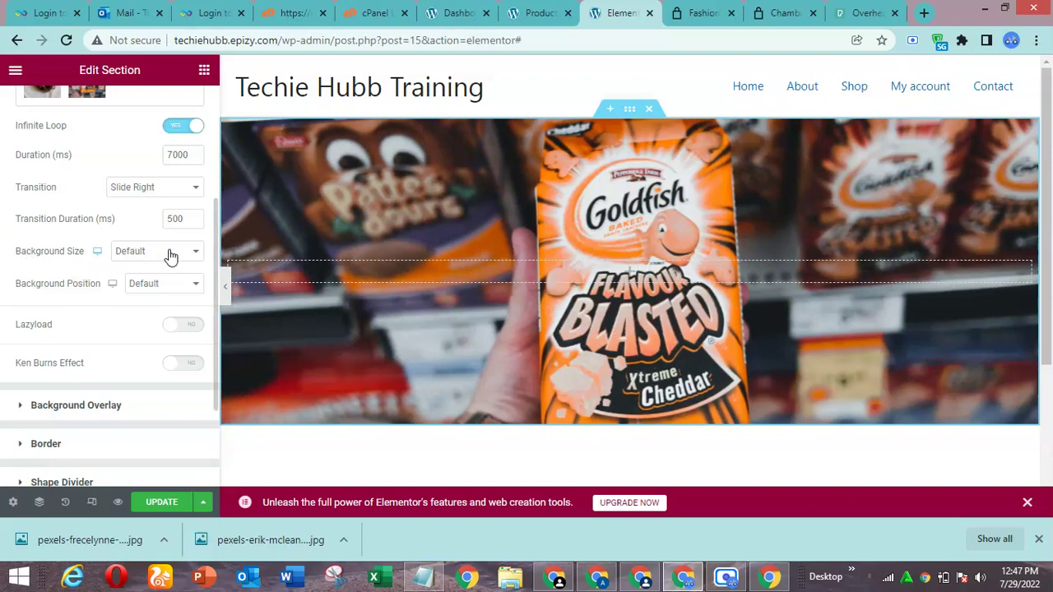
click(170, 256)
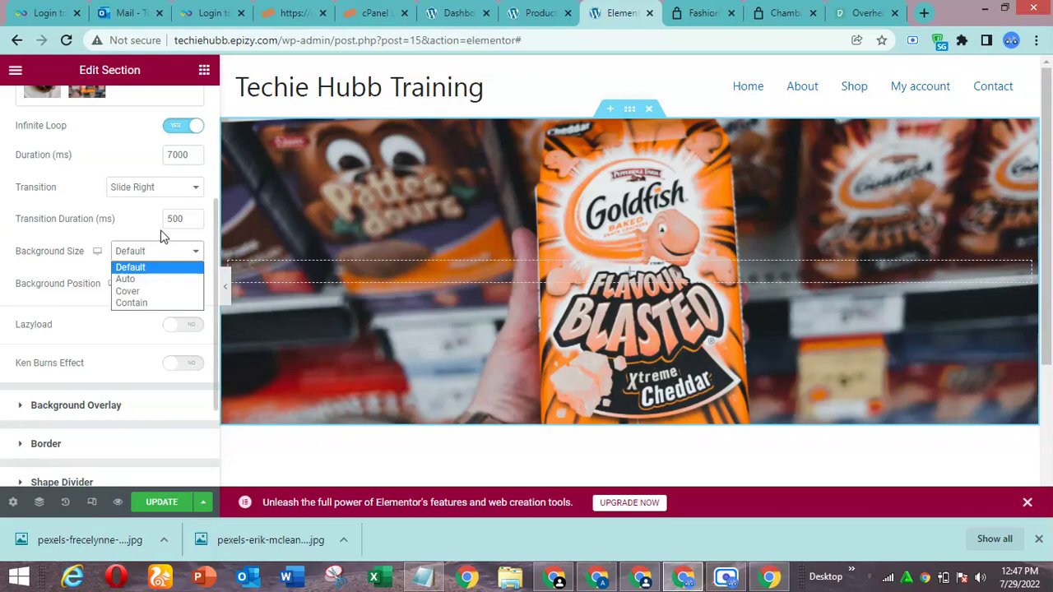
click(144, 230)
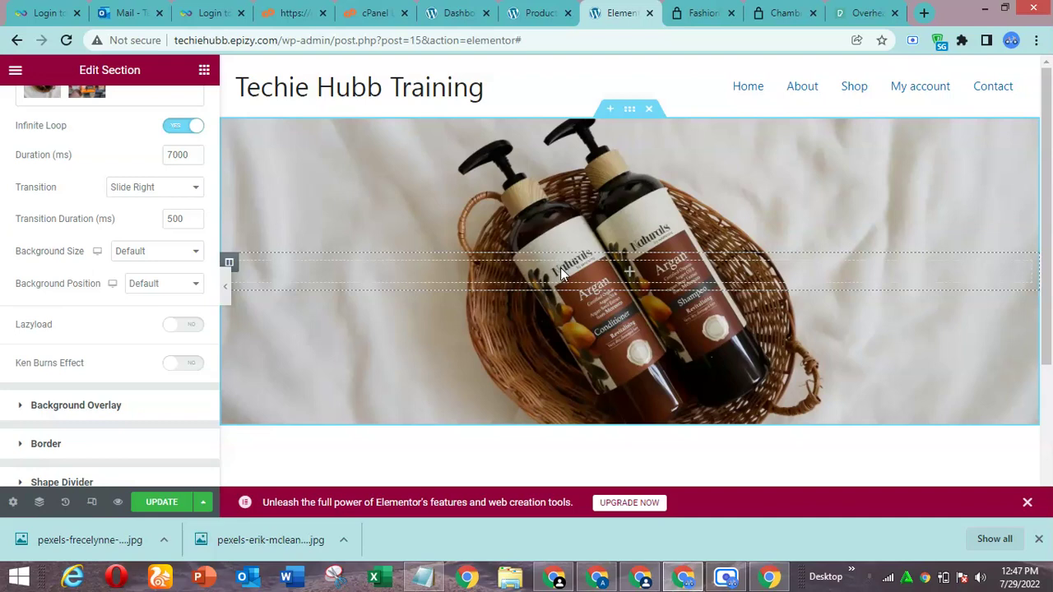
click(158, 286)
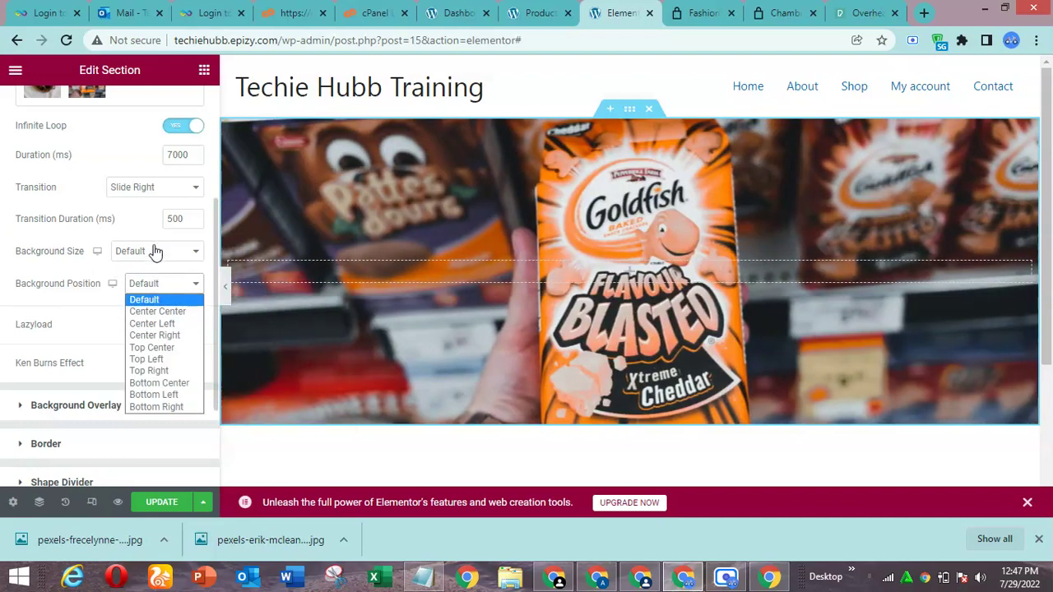
Step: Try the Auto, Cover and Contain background sizes on the slideshow and settle on Cover
click(154, 251)
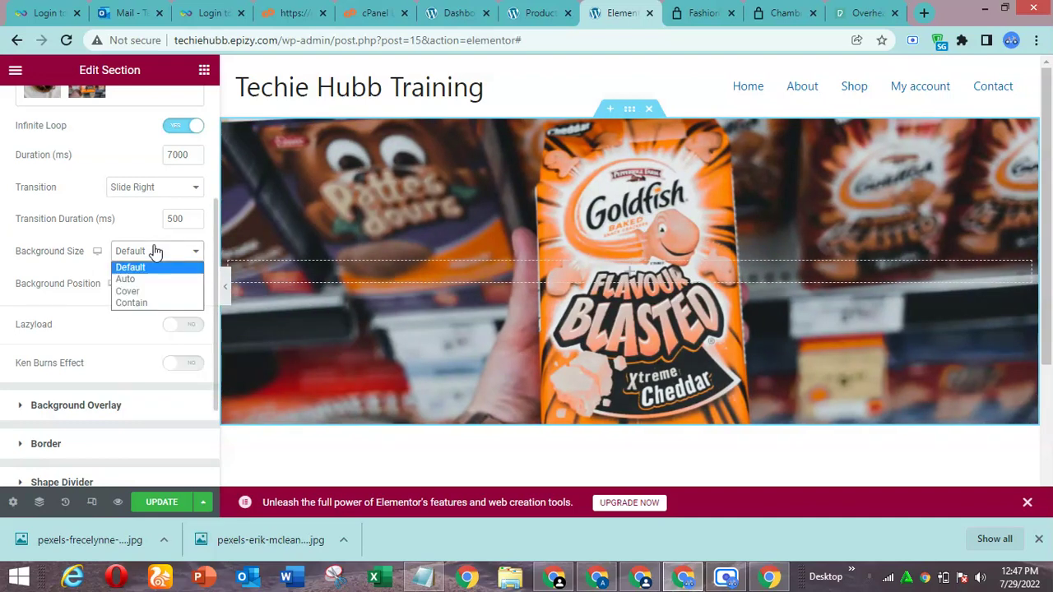
click(141, 280)
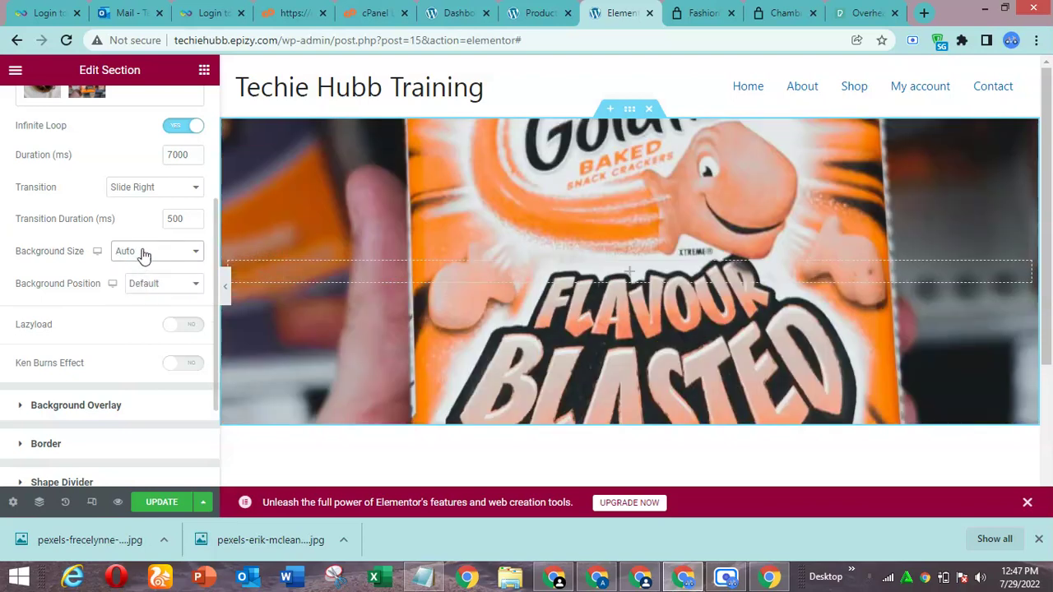
click(143, 250)
click(148, 291)
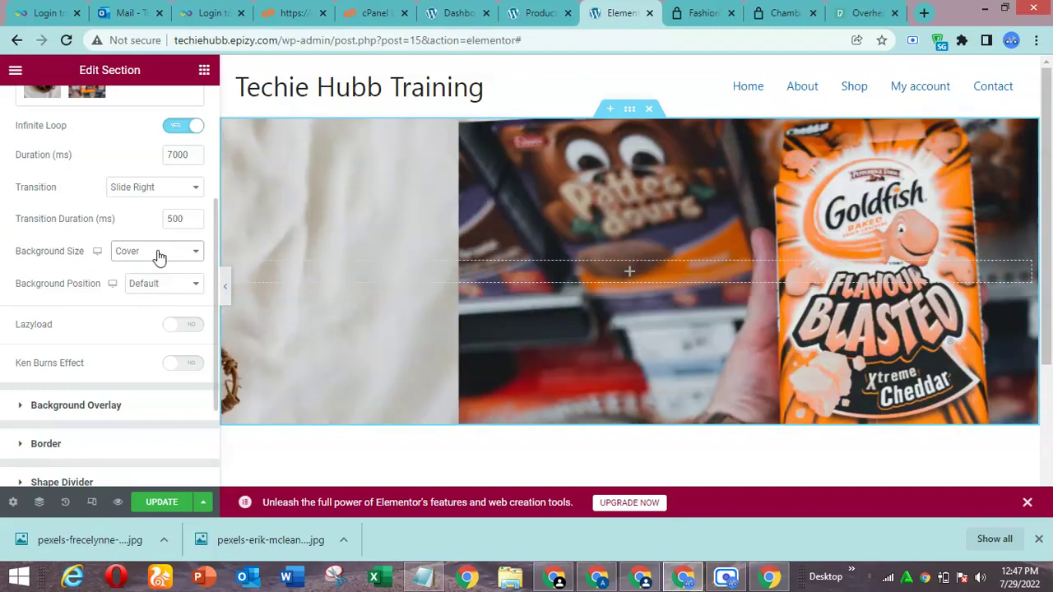
click(159, 251)
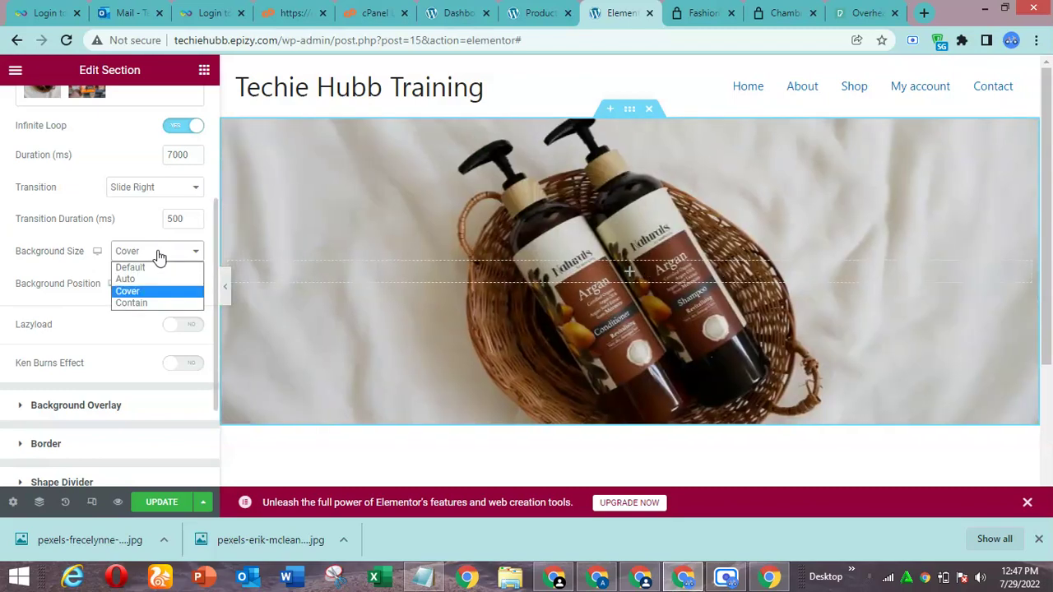
click(151, 303)
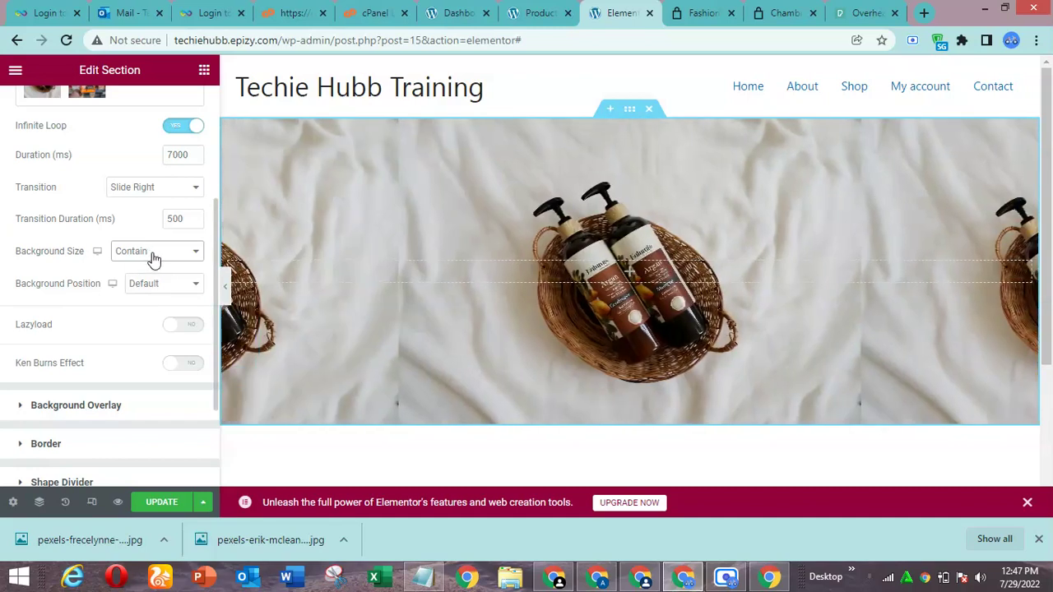
click(153, 257)
click(146, 291)
click(151, 258)
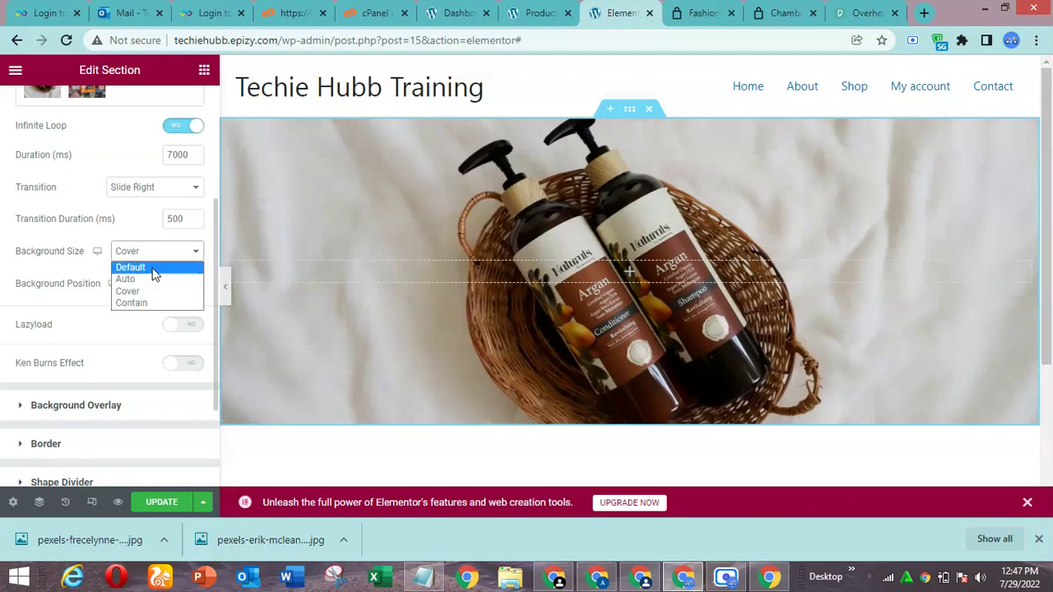
click(144, 250)
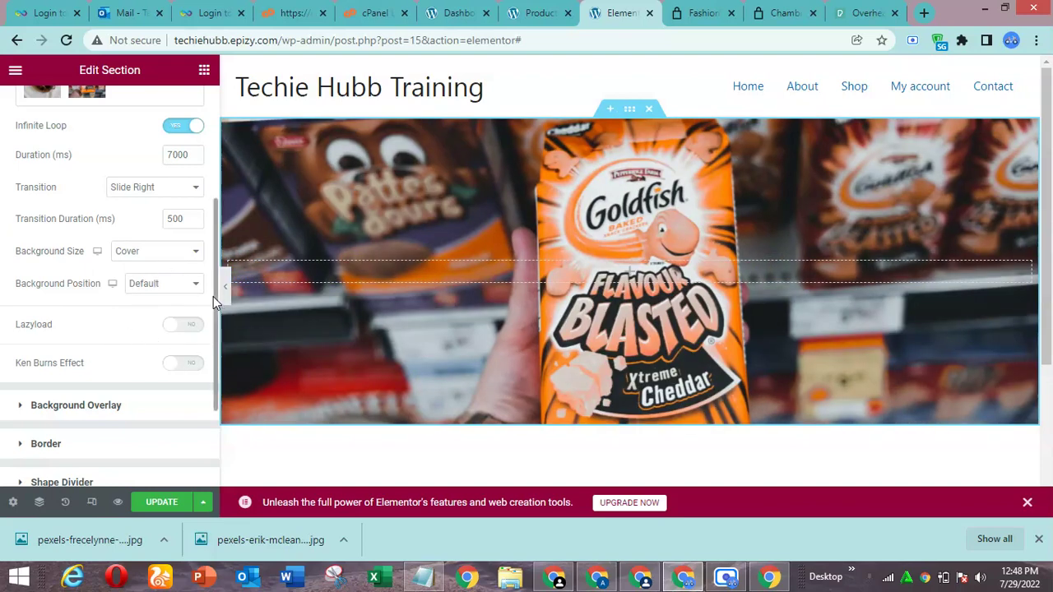
scroll(213, 296, down, 2)
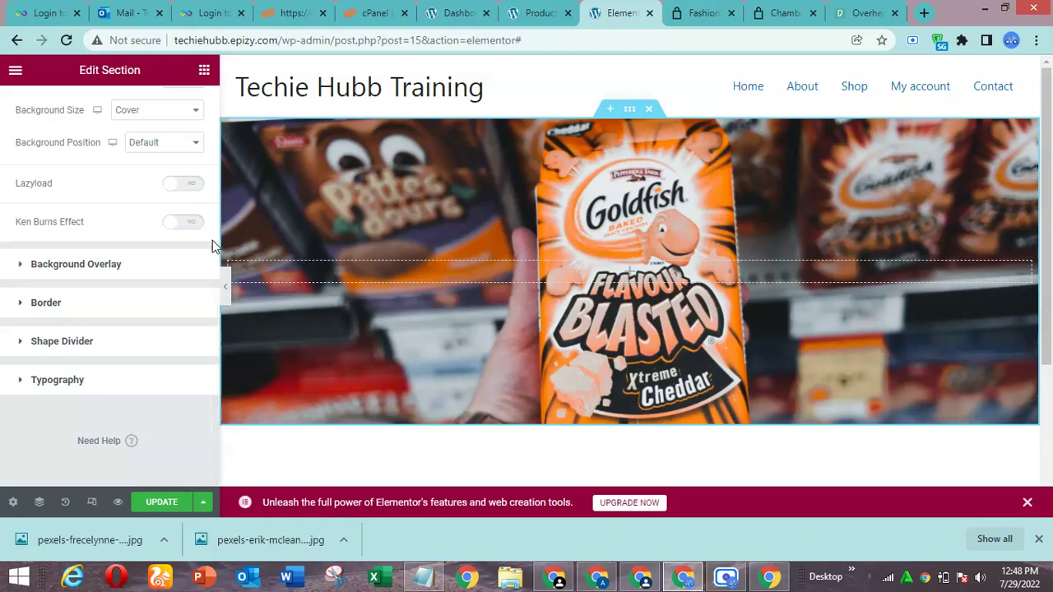
drag(212, 329, 212, 247)
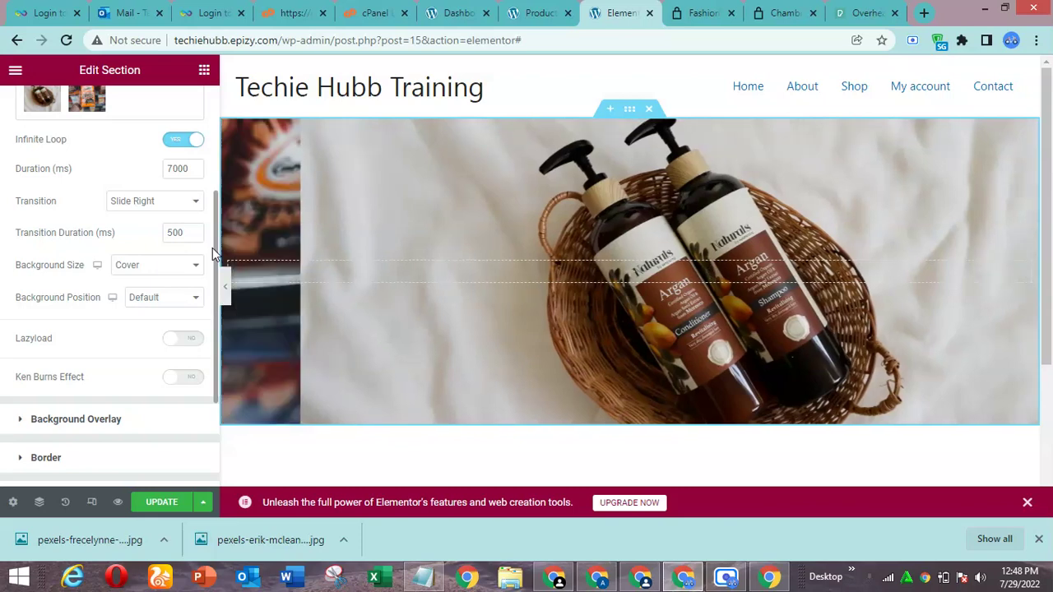
scroll(212, 246, down, 2)
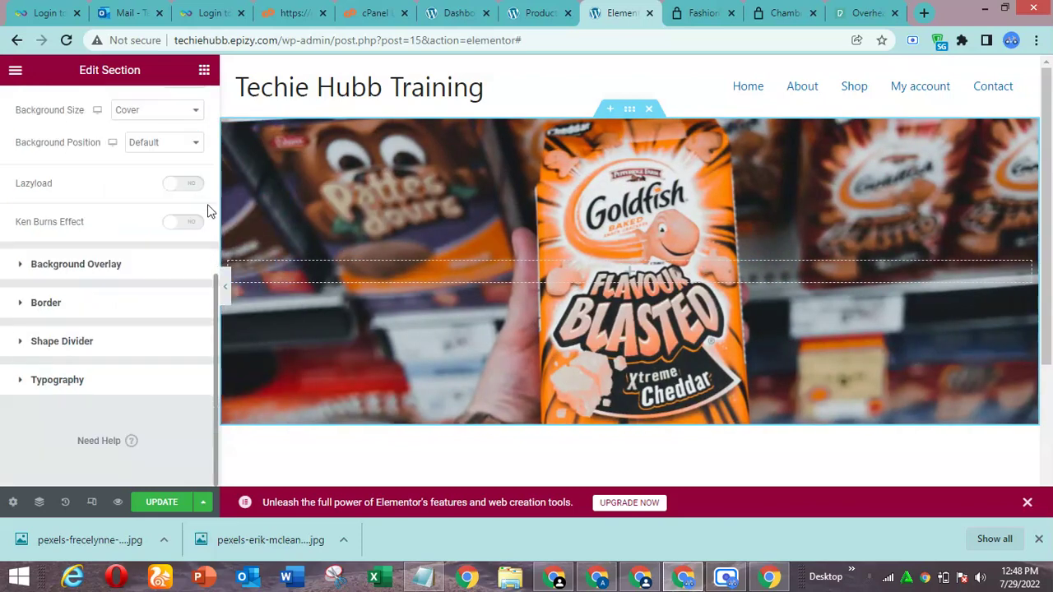
Step: Set the header section's minimum height to 500 px and check how the slideshow fills it
drag(213, 288, 211, 99)
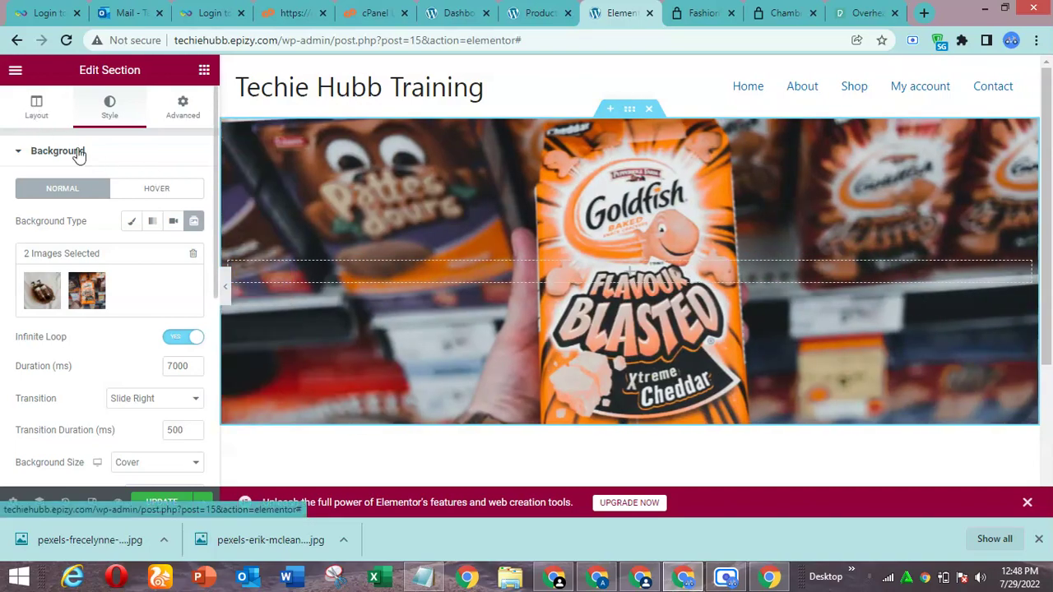
click(36, 107)
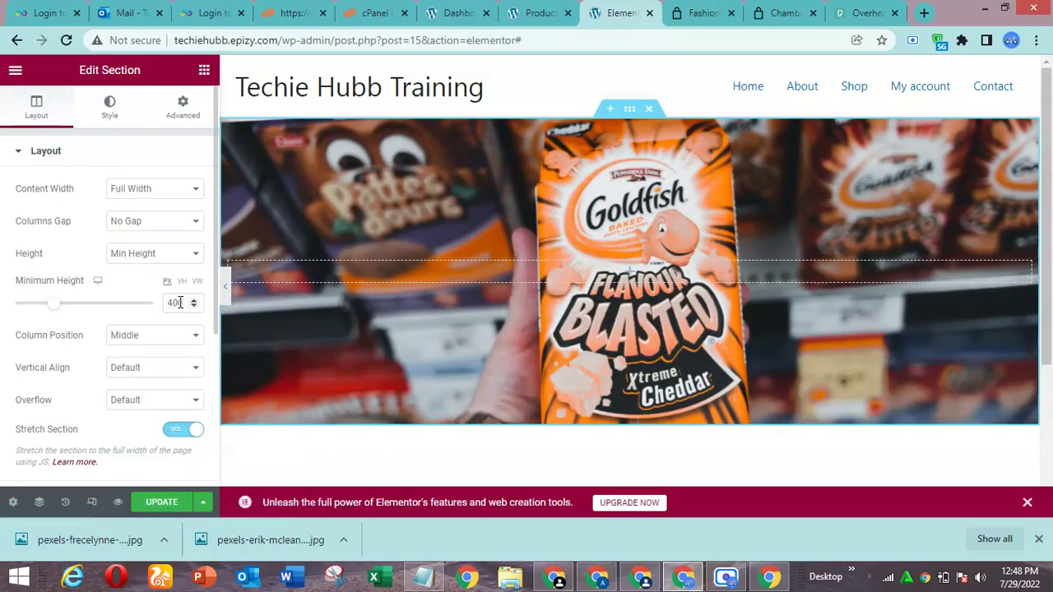
drag(174, 303, 148, 305)
text(5)
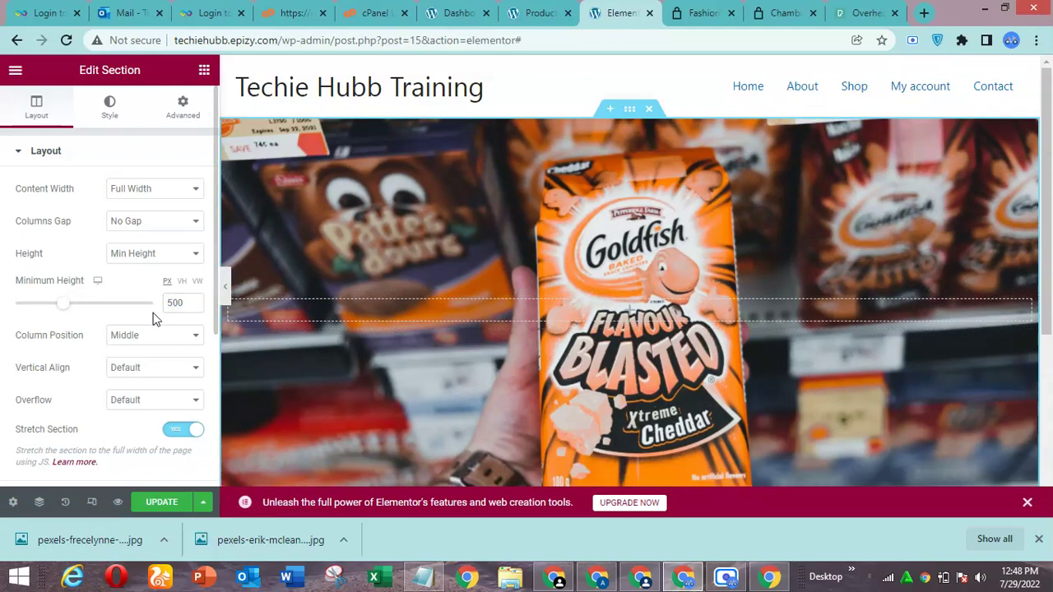
drag(1049, 235, 1050, 278)
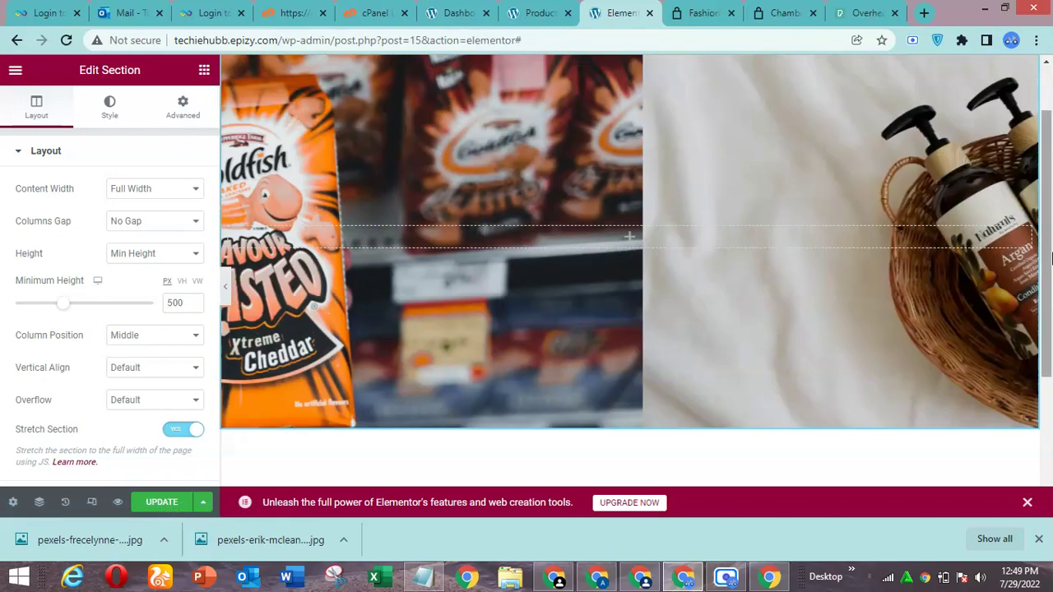
drag(1043, 222, 1042, 179)
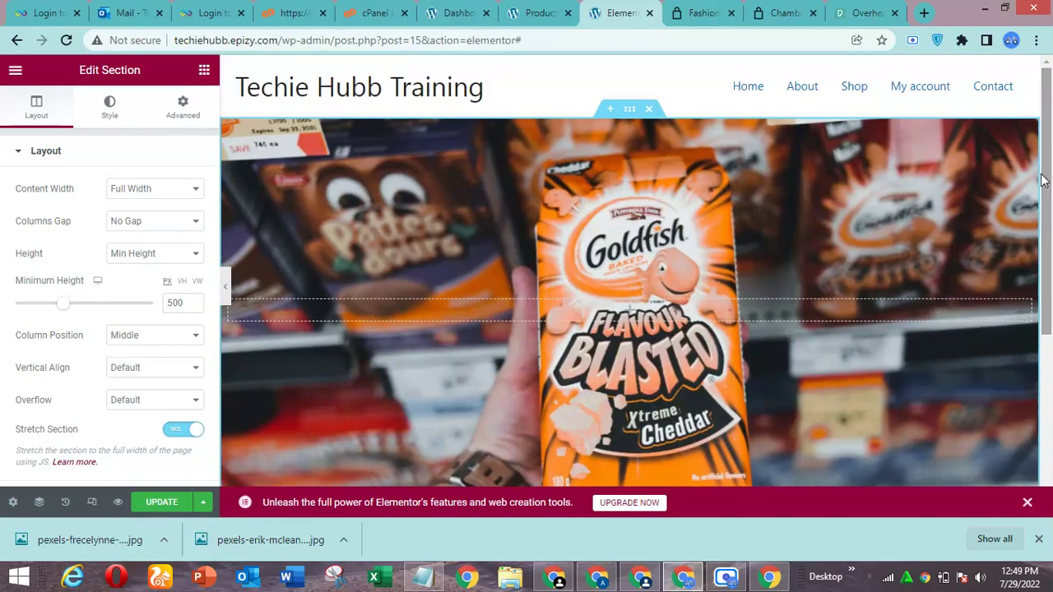
Step: Try linked top and bottom margins of 10 px and 100 px on the header section, and clear them
click(182, 109)
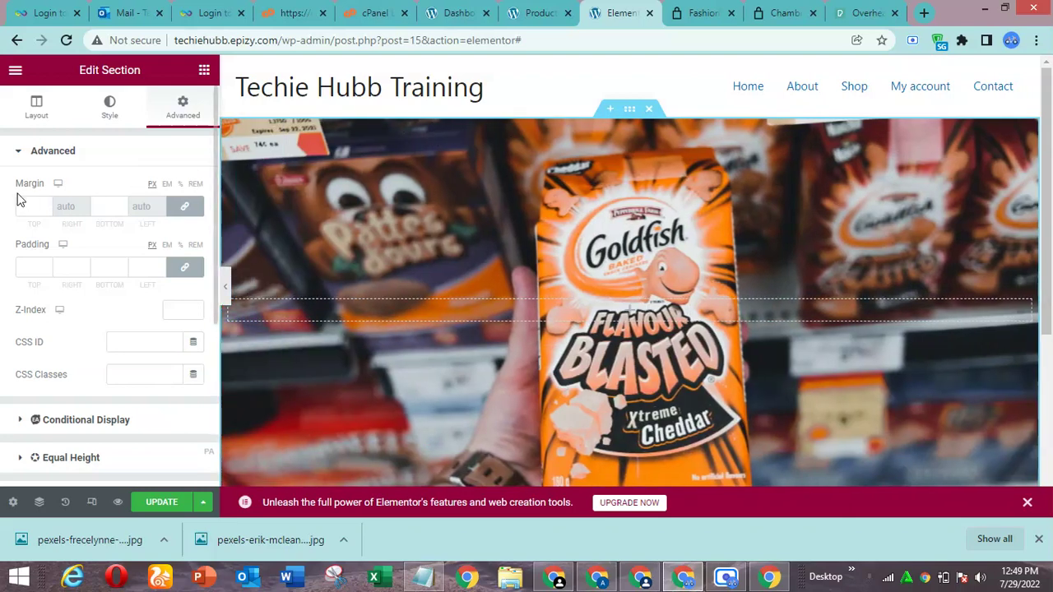
click(32, 207)
text(10)
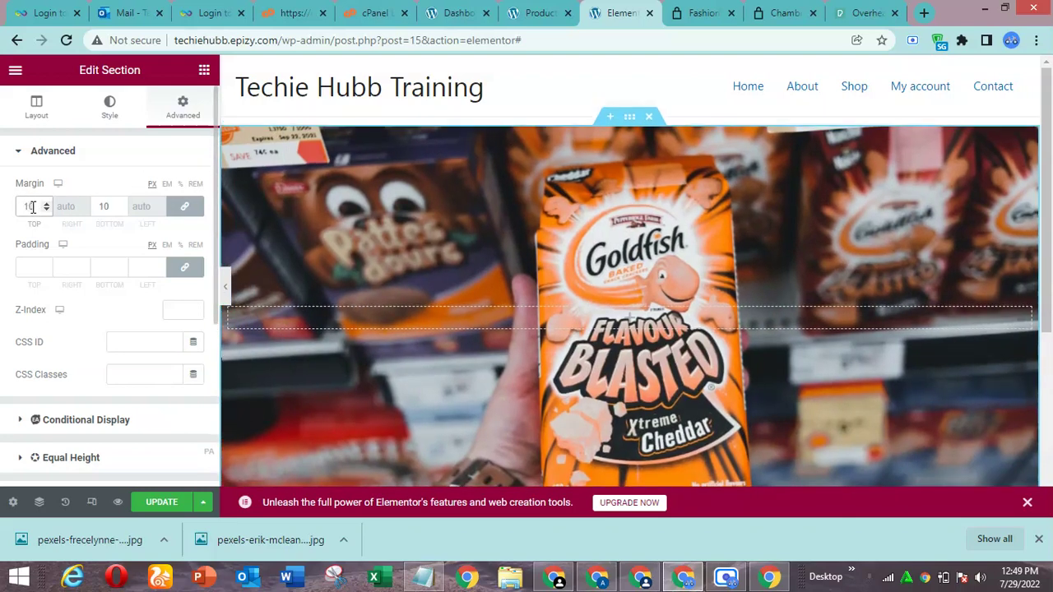
text(0)
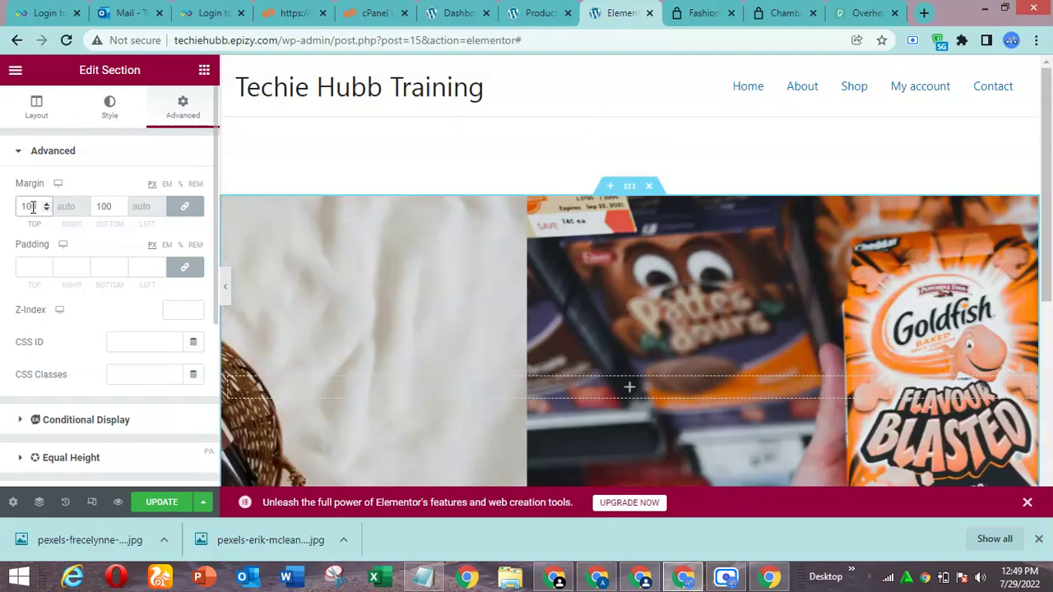
key(BackSpace)
key(BackSpace)
key(BackSpace)
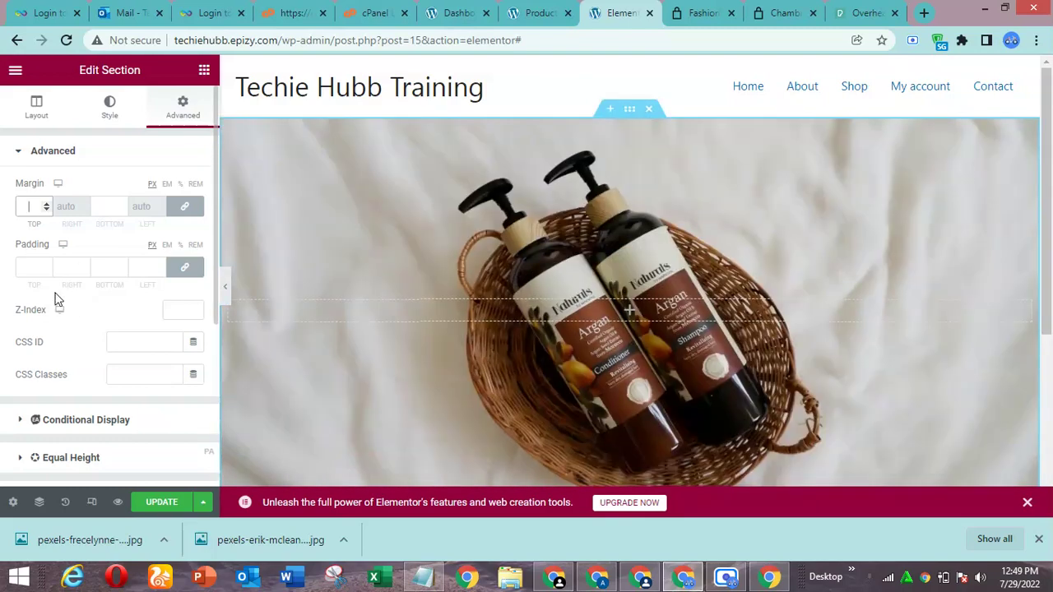
Step: Try a linked padding of 10 px on the header section and clear it
click(31, 269)
text(10)
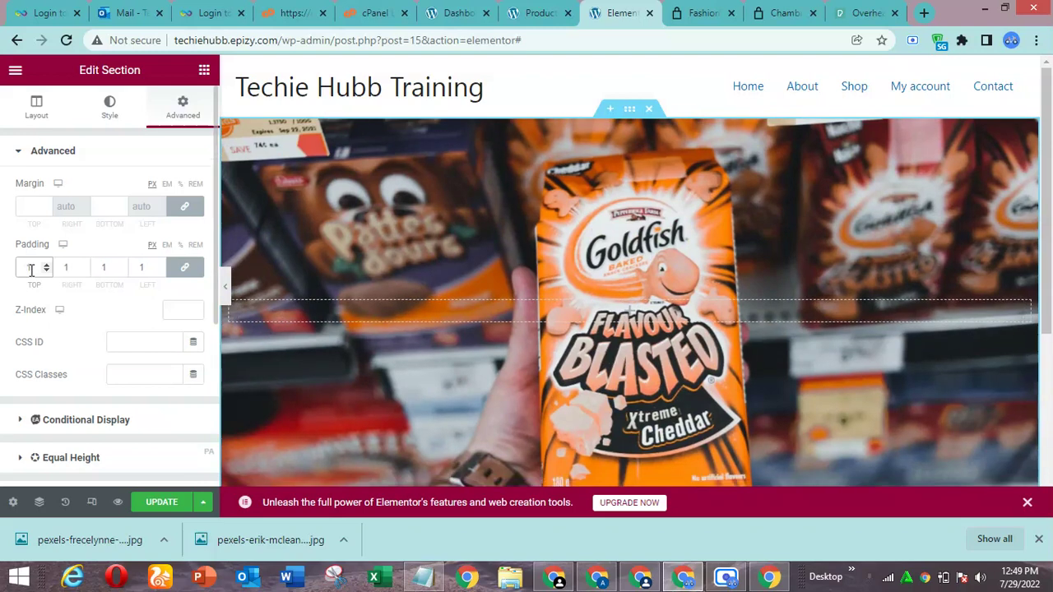
key(BackSpace)
key(BackSpace)
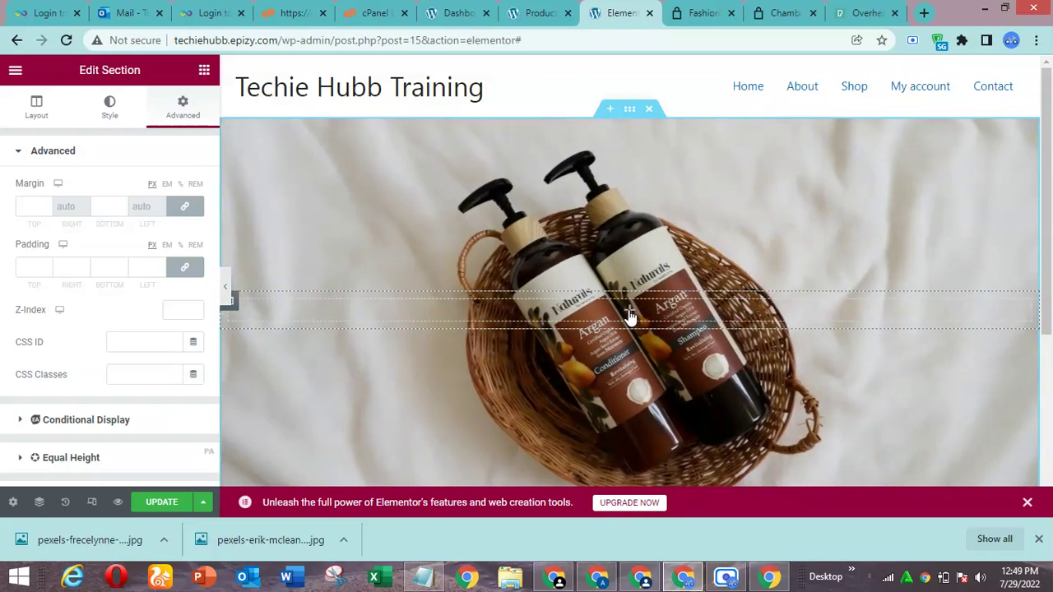
Step: Search the widgets for "head" and add a Dual Color Heading to the header section's empty column
click(629, 316)
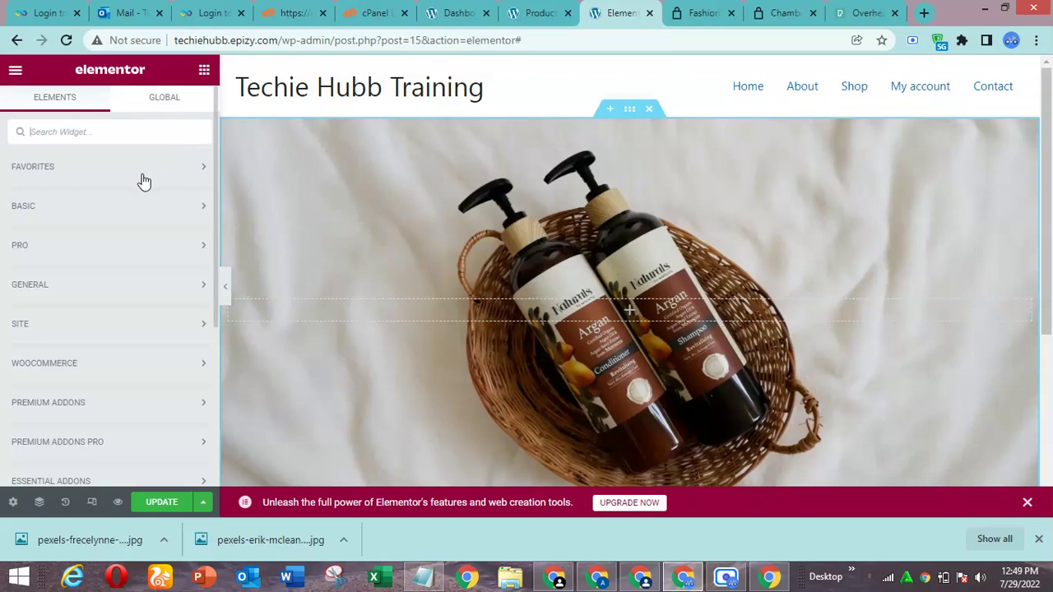
click(133, 210)
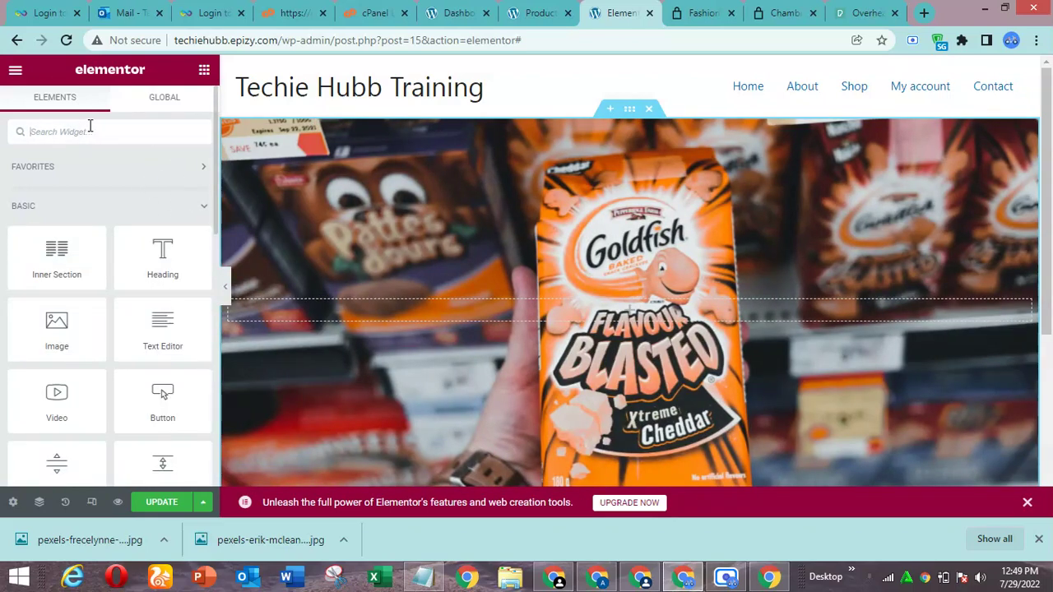
text(head)
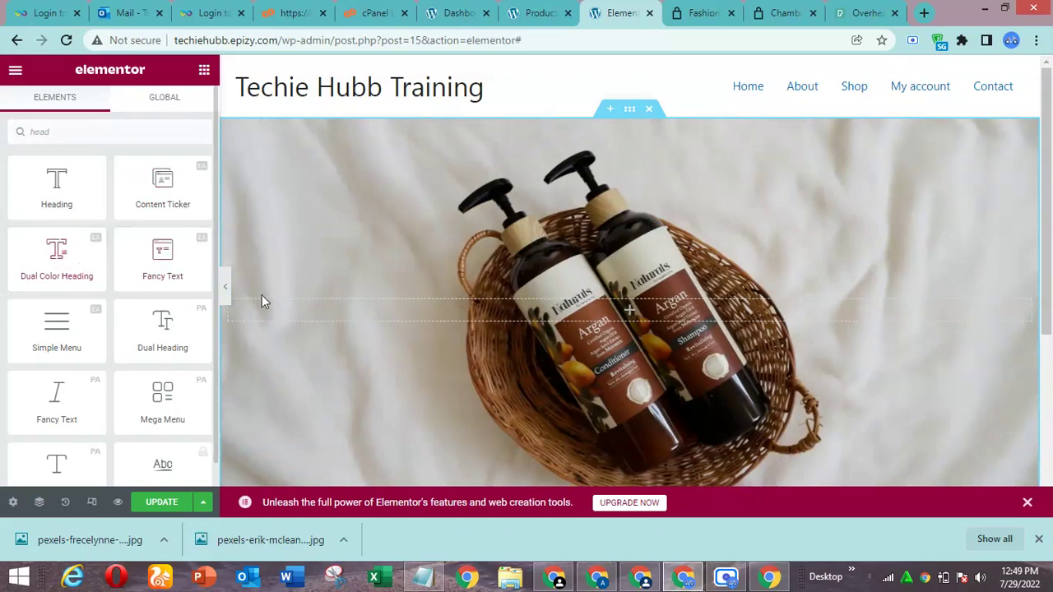
drag(56, 253, 570, 310)
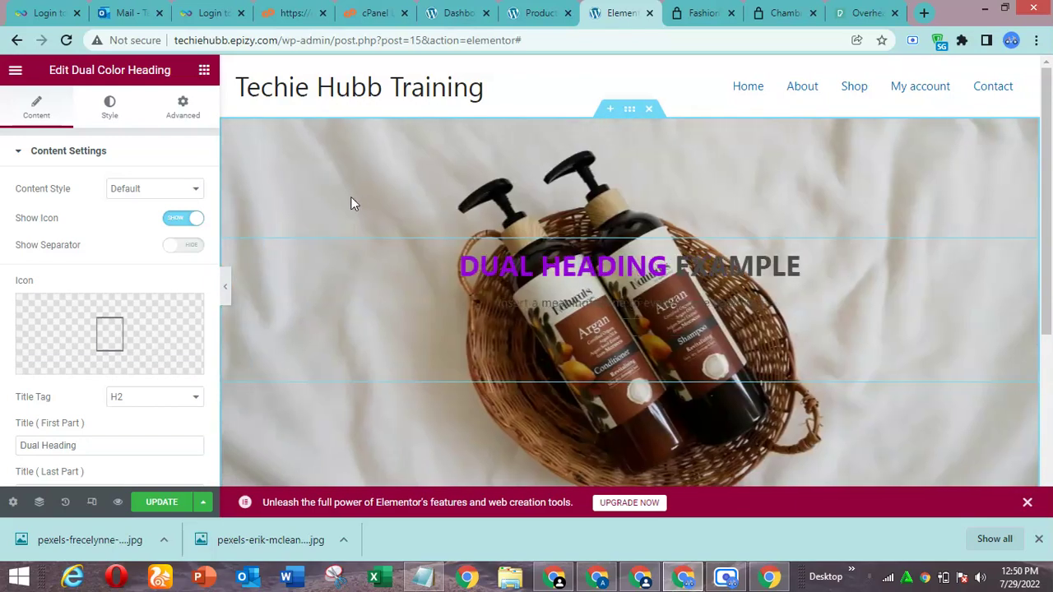
Step: Give the header section a classic black (#000) background overlay with an opacity of 0.7
click(628, 111)
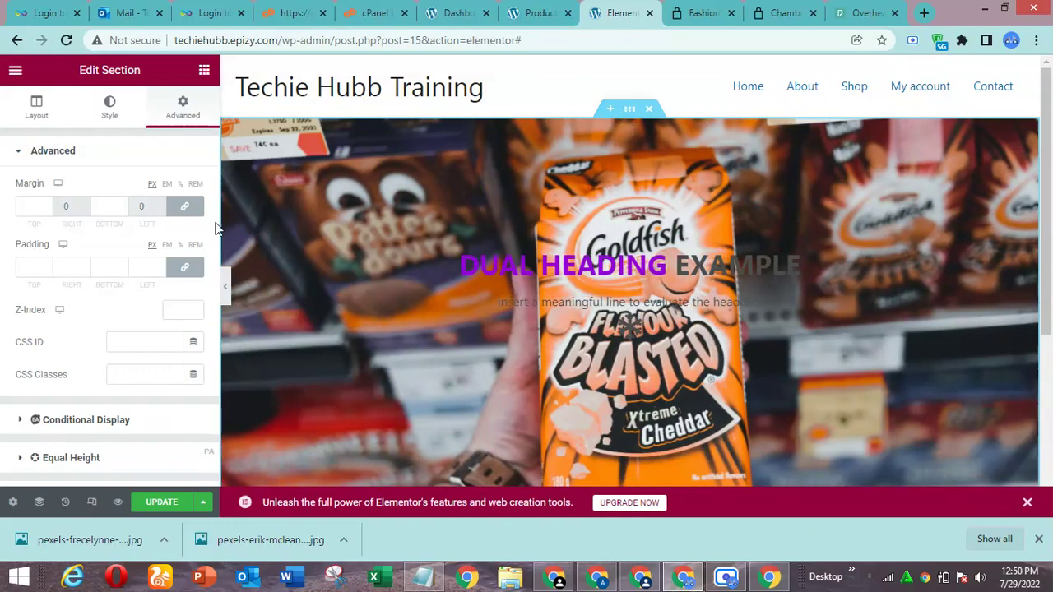
click(107, 118)
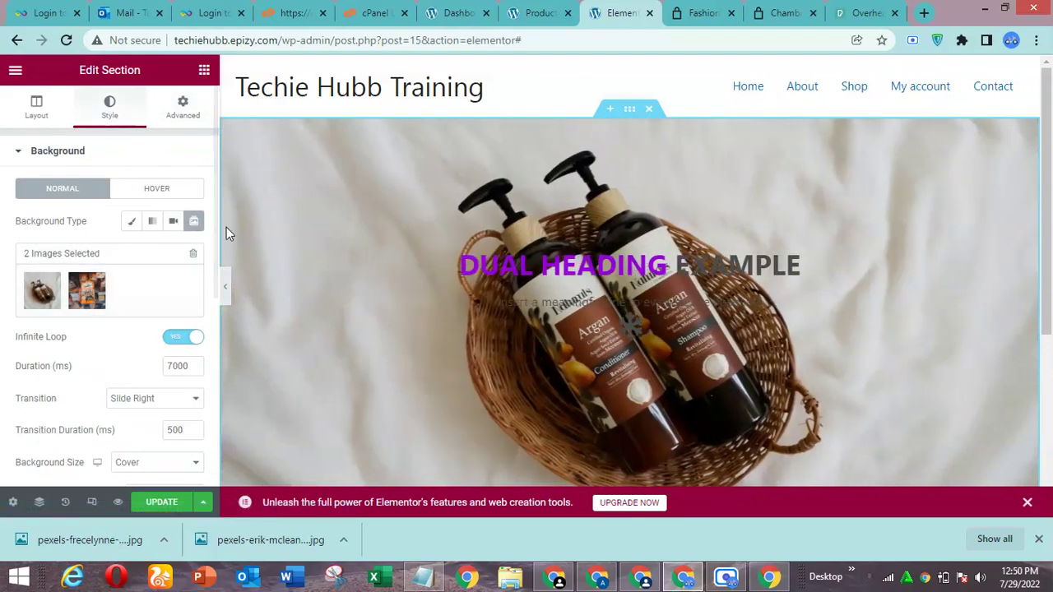
drag(216, 230, 207, 390)
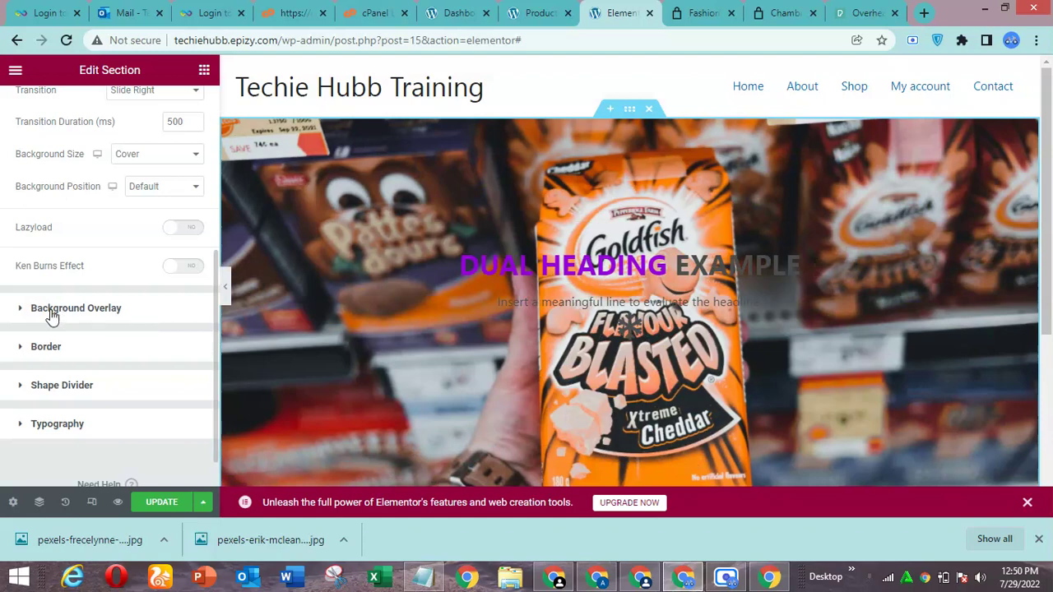
click(22, 308)
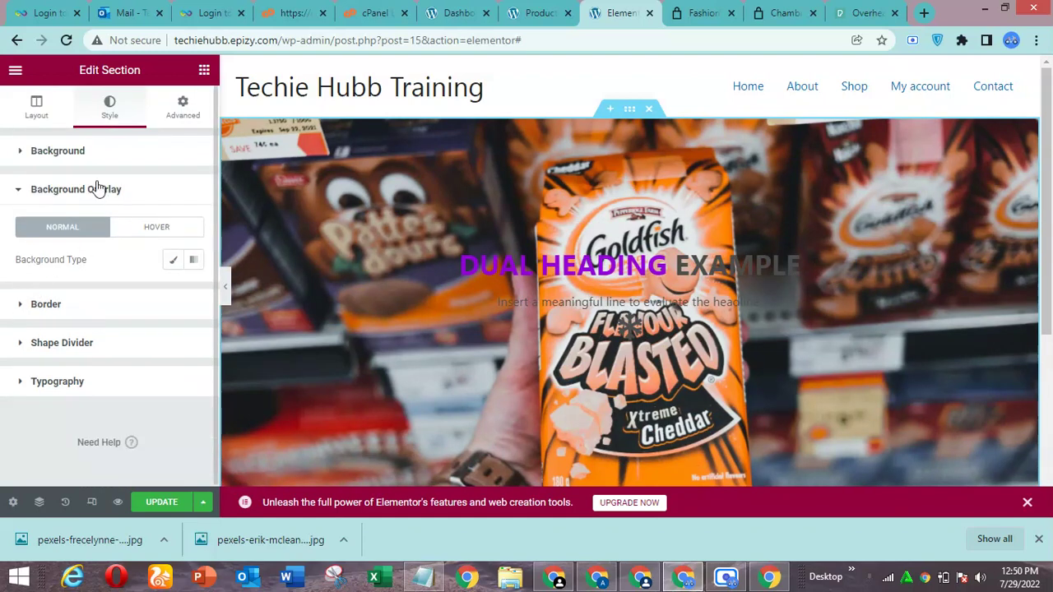
click(171, 264)
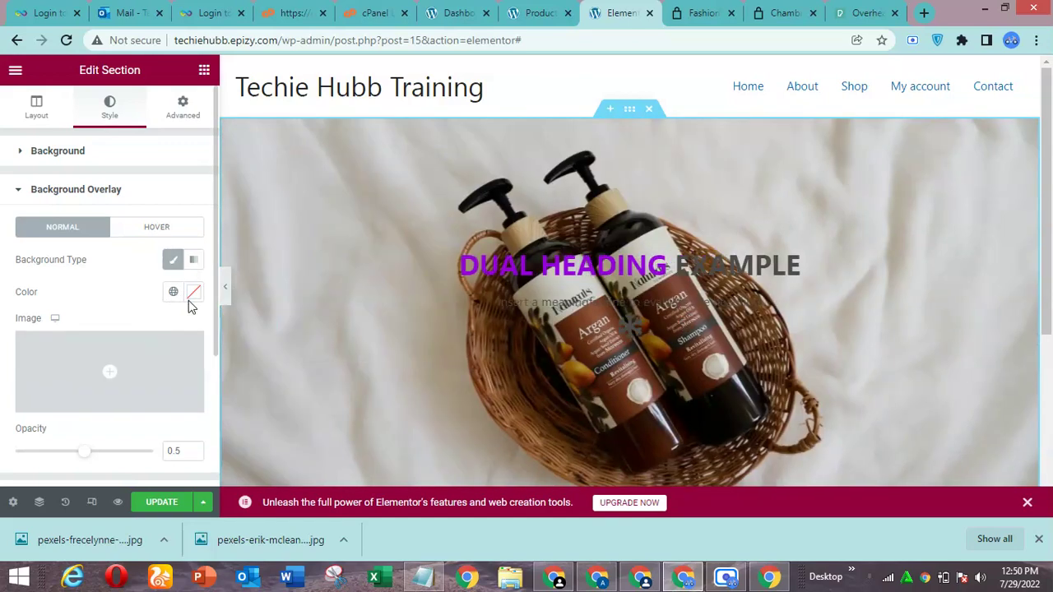
click(191, 294)
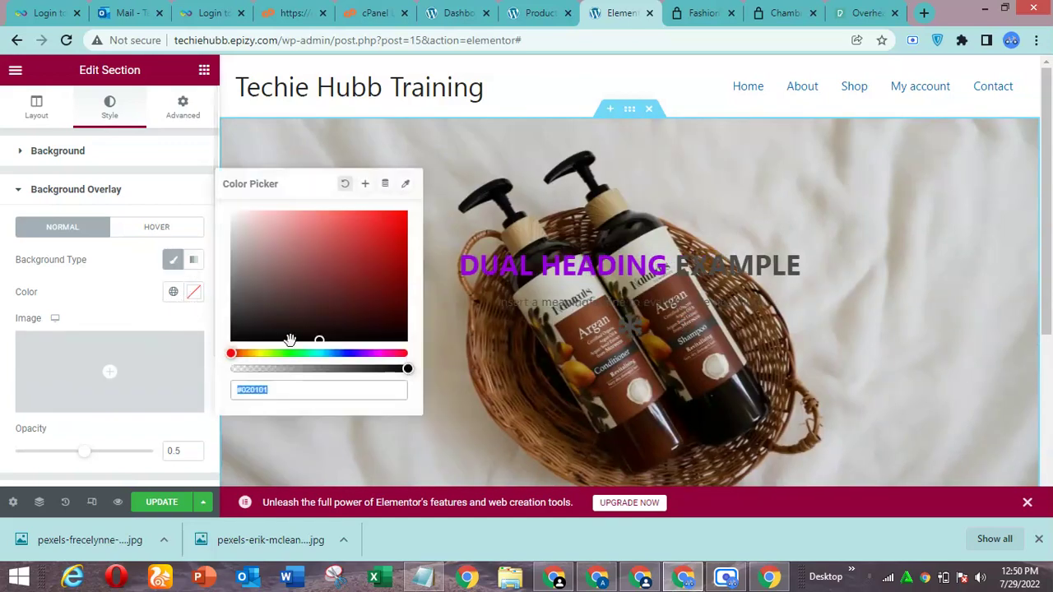
text(000)
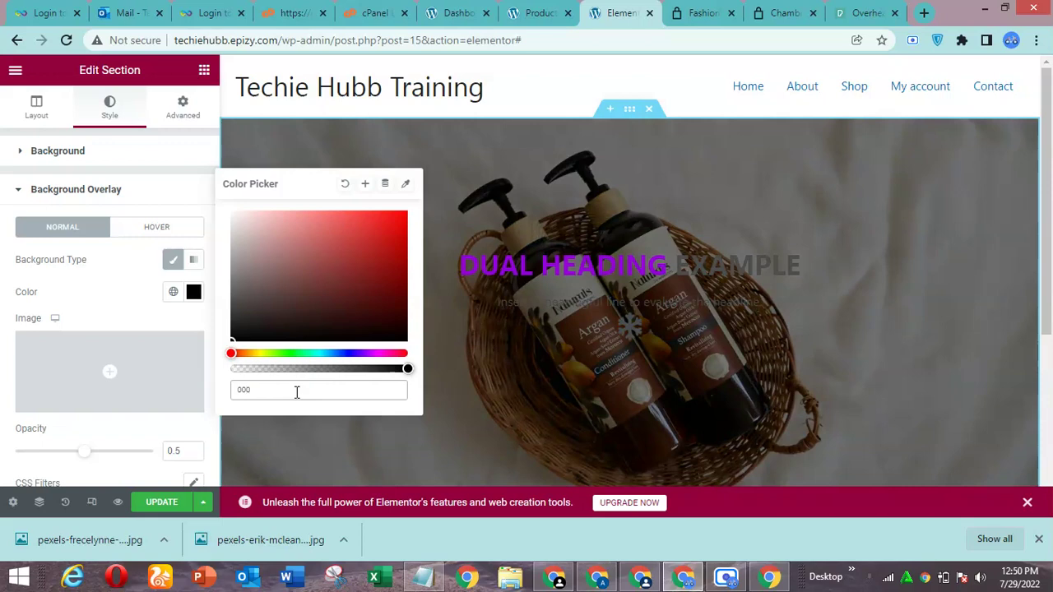
click(154, 295)
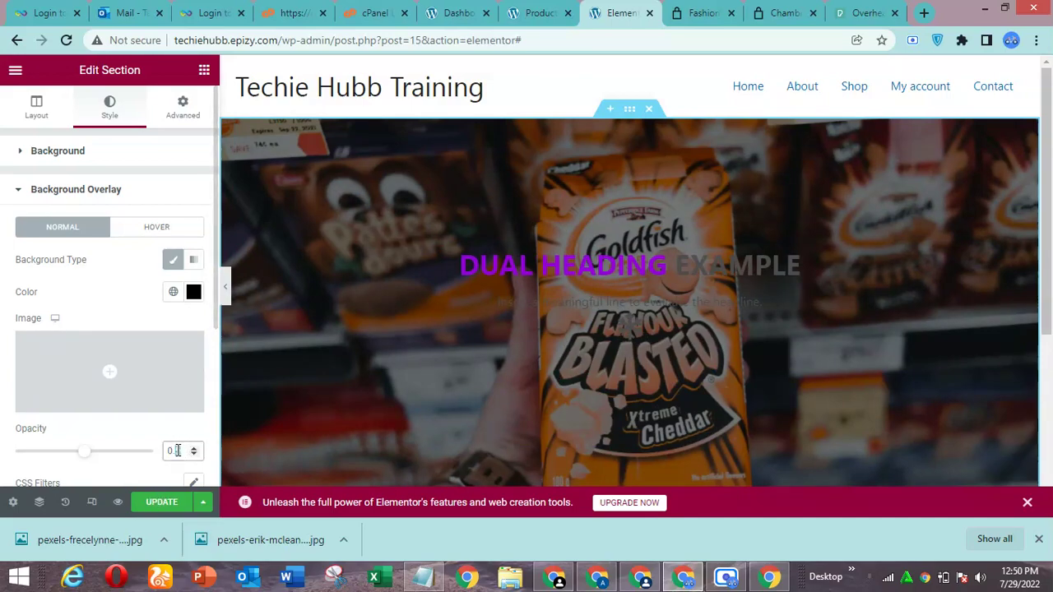
text(7)
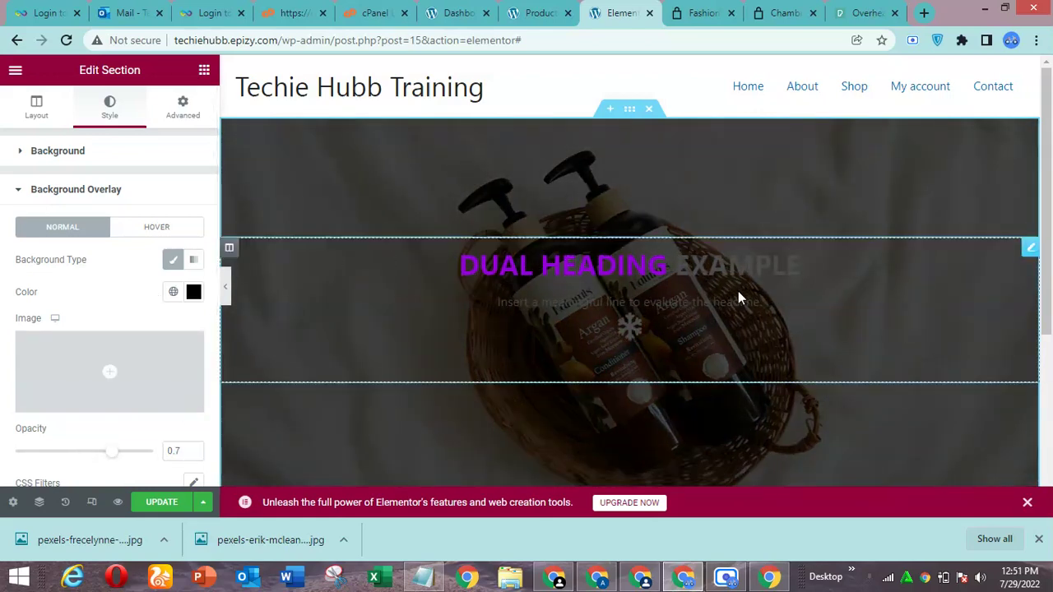
Step: Try a plain Heading widget below the Dual Color Heading in the header section and delete it
click(821, 301)
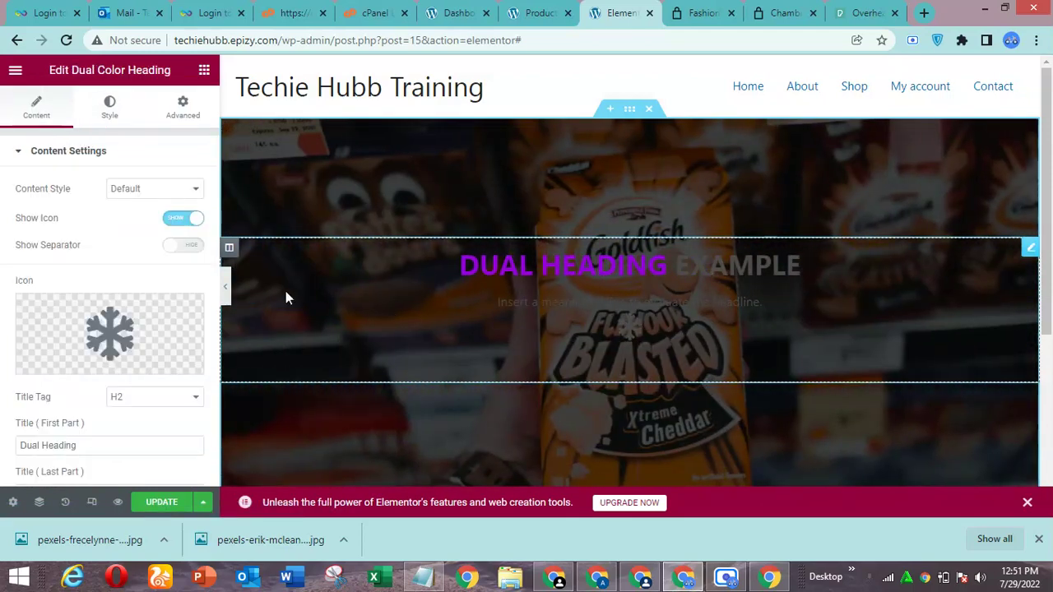
click(144, 191)
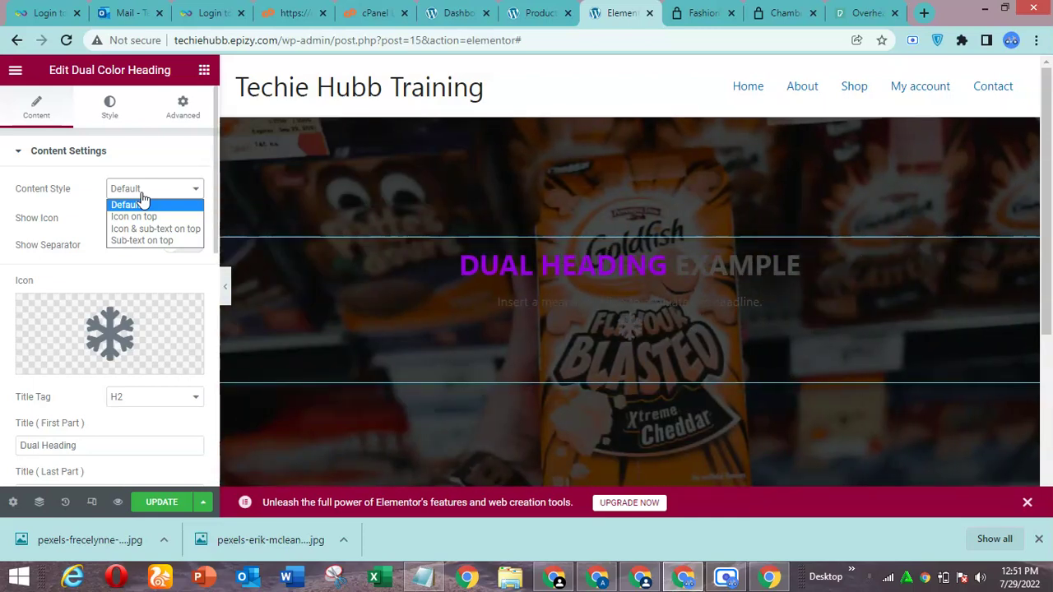
click(201, 69)
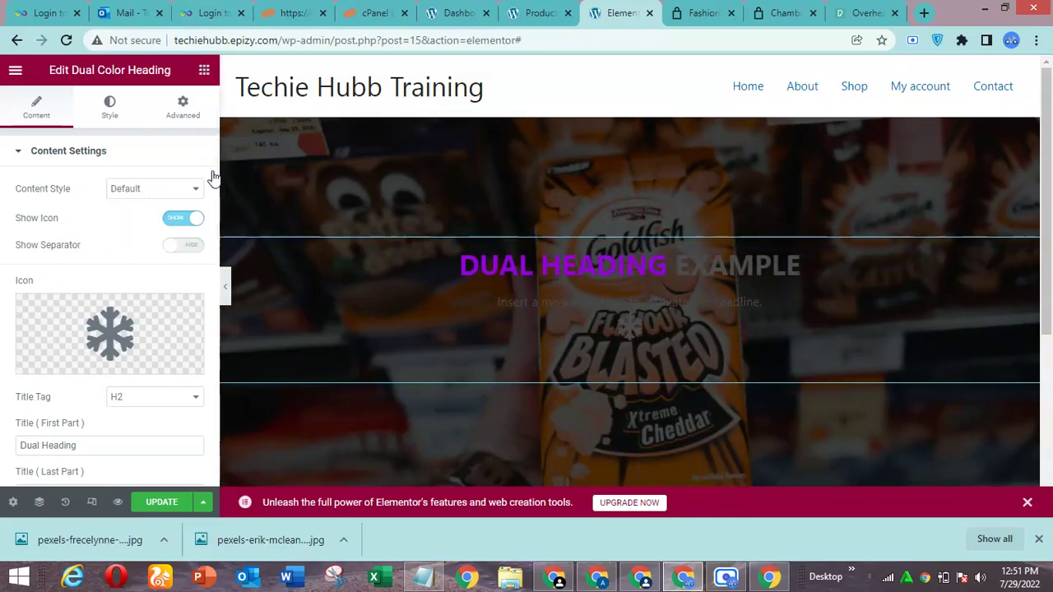
click(204, 72)
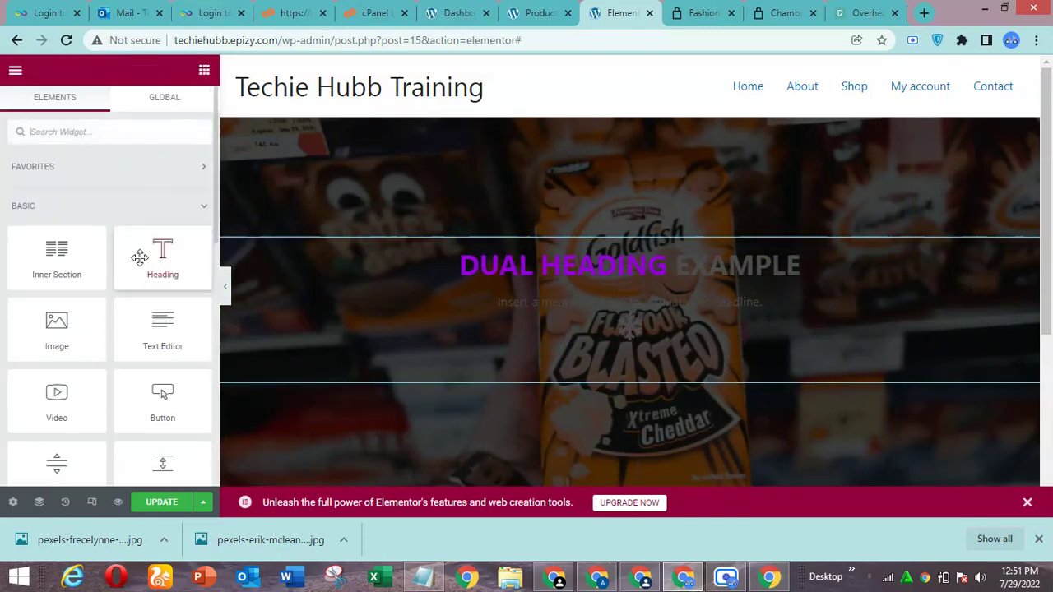
drag(156, 258, 552, 350)
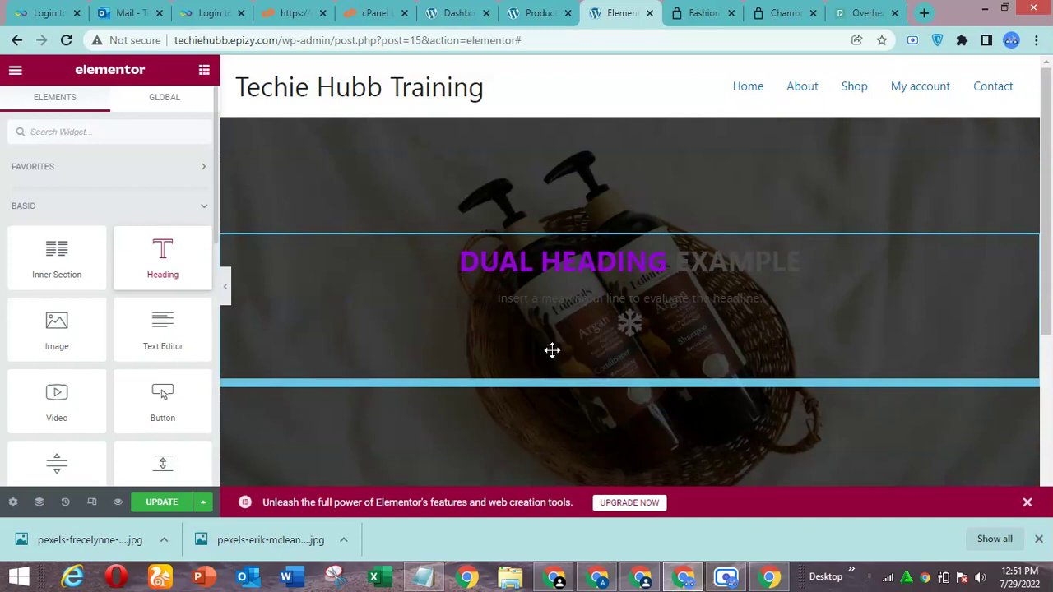
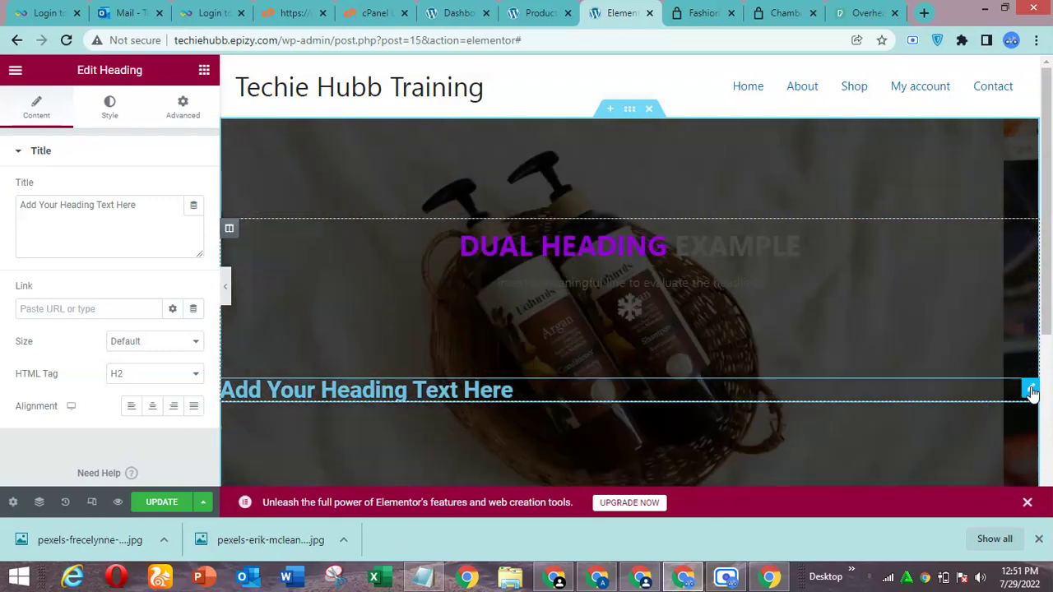
right_click(1032, 390)
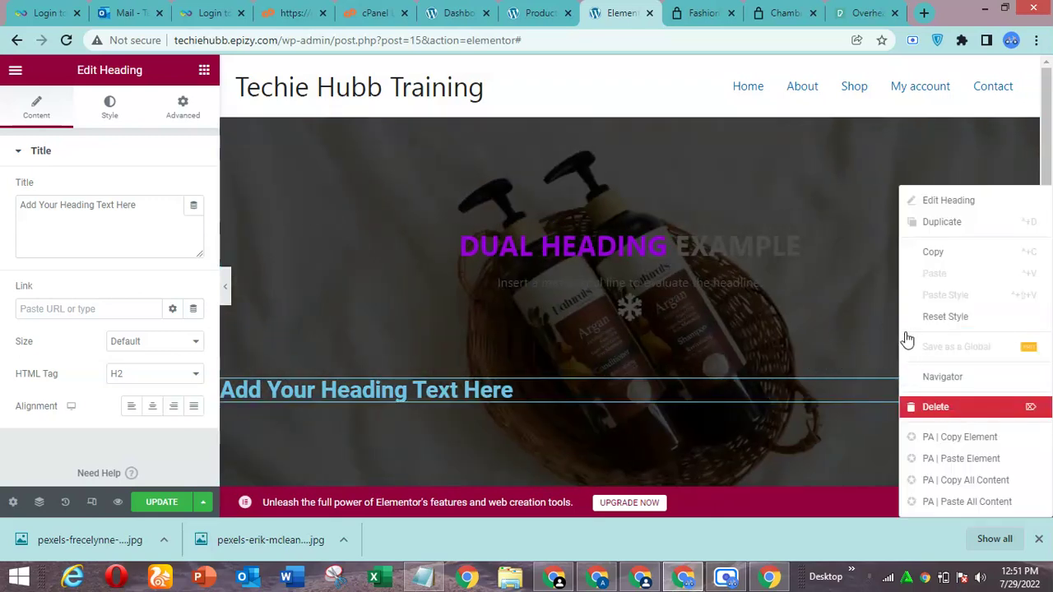
key(Delete)
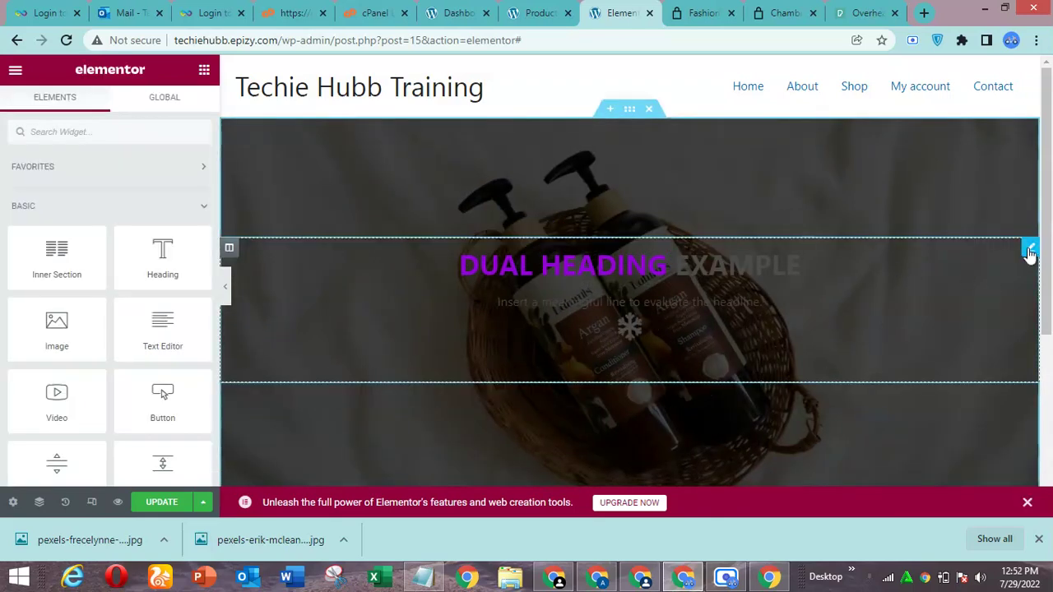
Step: Set the Dual Color Heading's content style to Sub-text on top and review its title and sub-text fields
click(1030, 249)
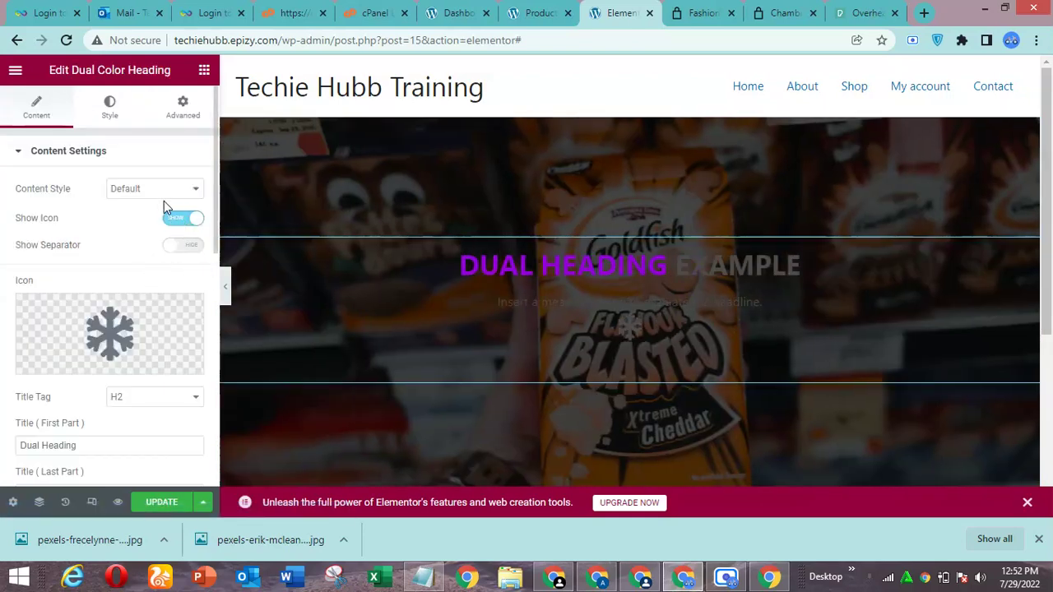
click(148, 193)
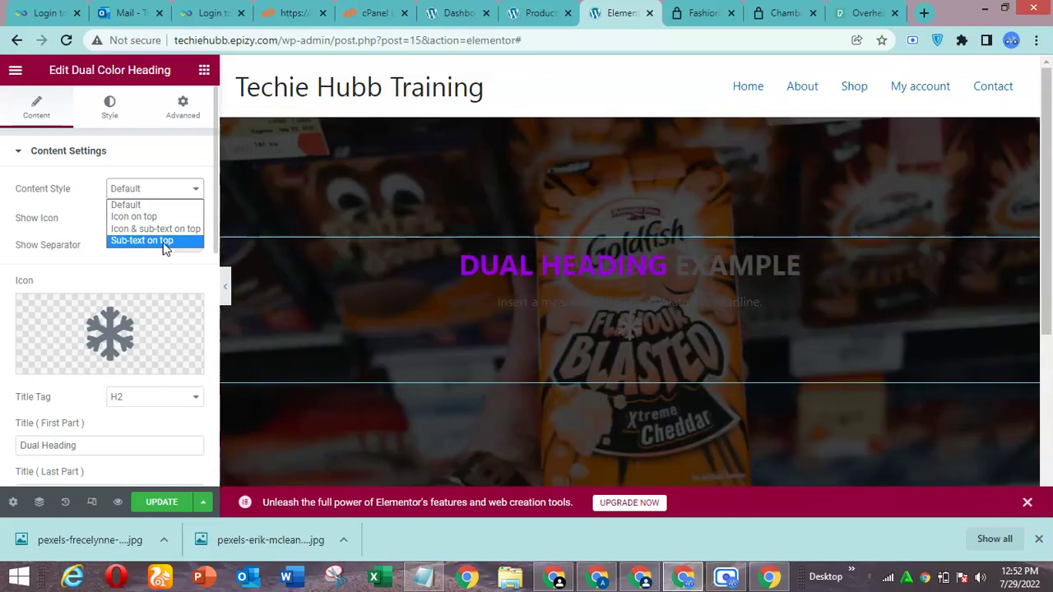
click(165, 241)
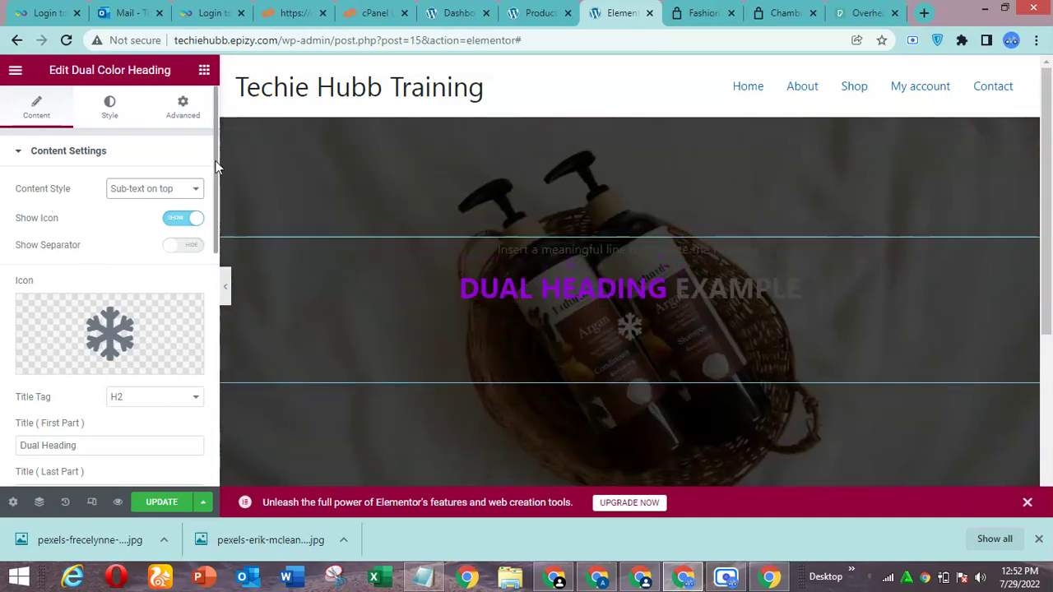
drag(212, 161, 212, 282)
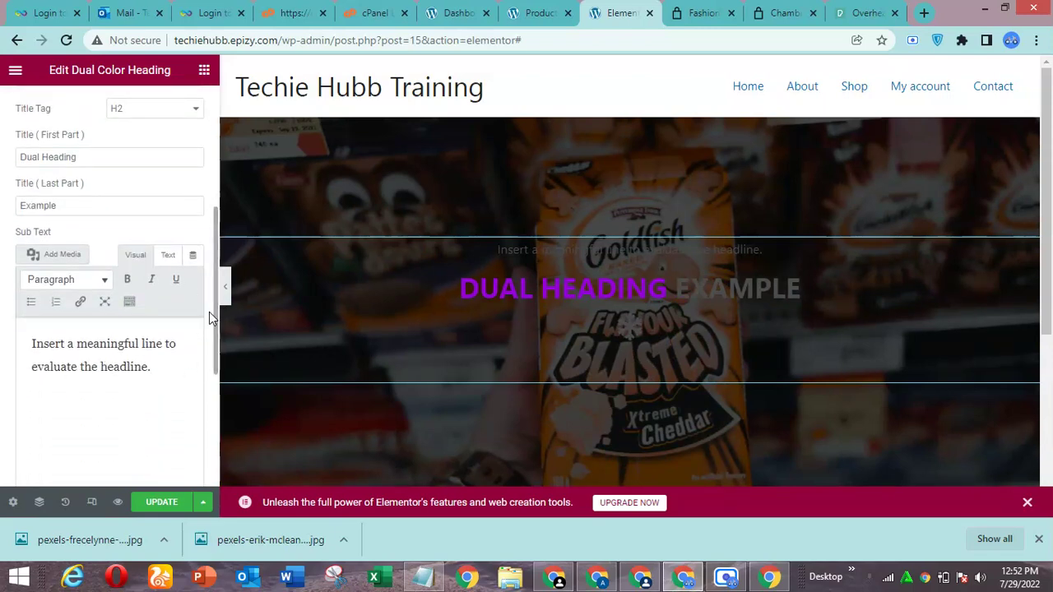
click(214, 288)
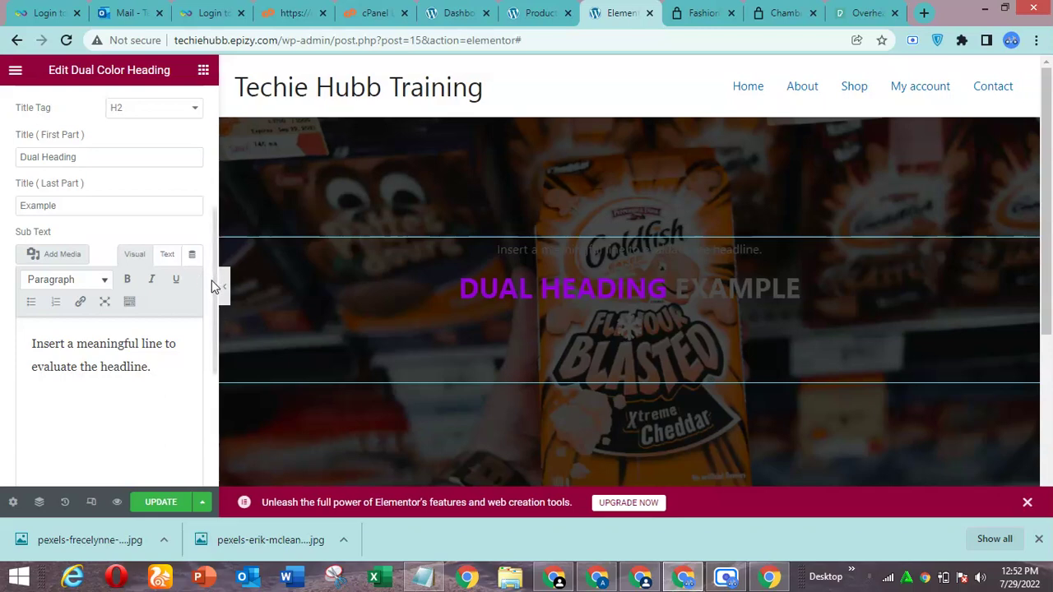
drag(213, 289, 213, 124)
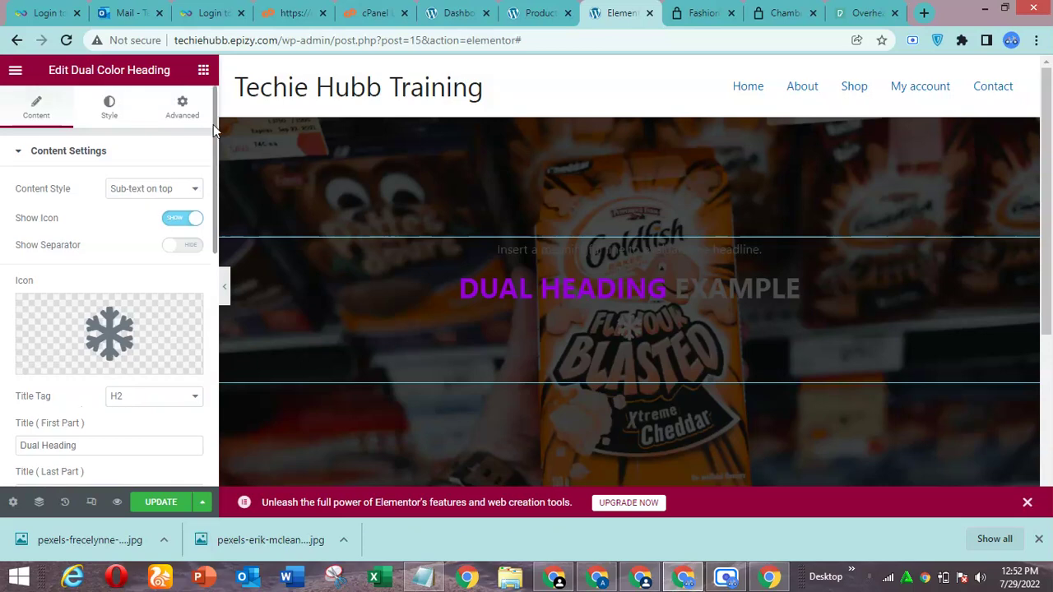
Step: Set the main title color of the Dual Color Heading to white (#ffffff)
click(110, 115)
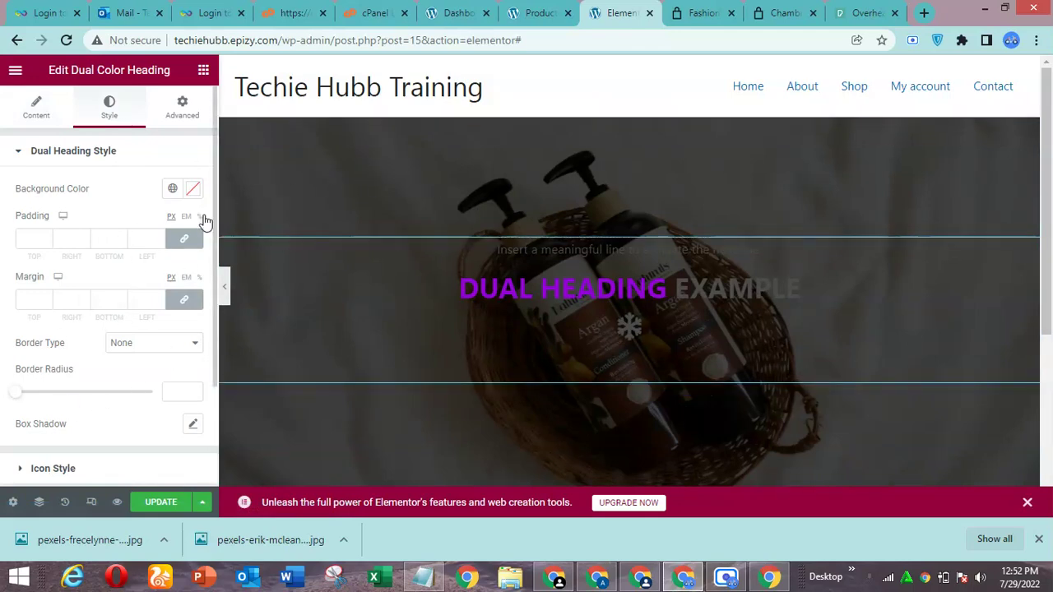
scroll(210, 264, down, 3)
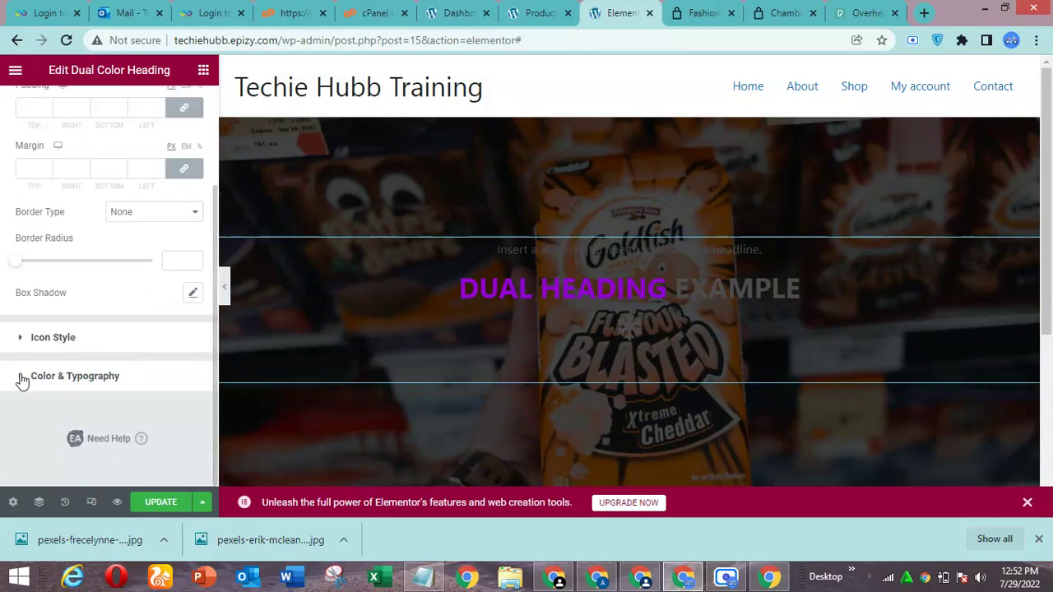
click(137, 375)
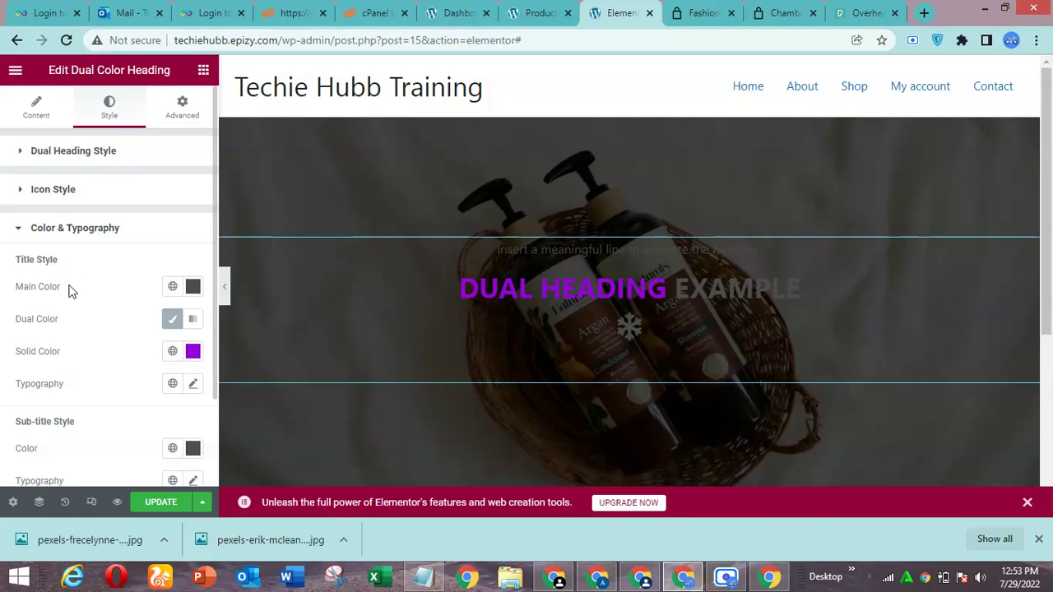
click(193, 288)
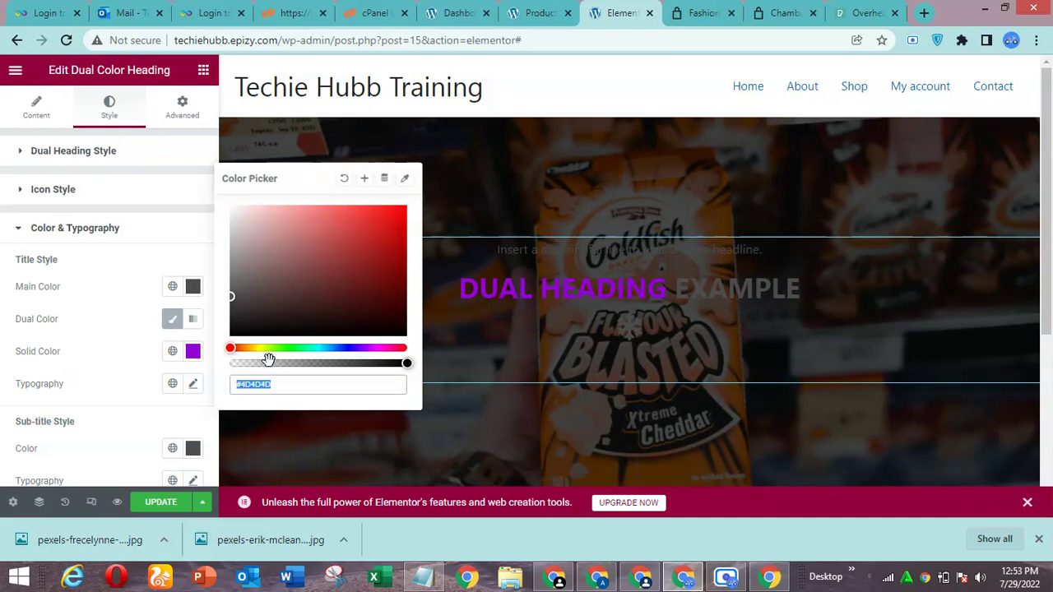
text(#)
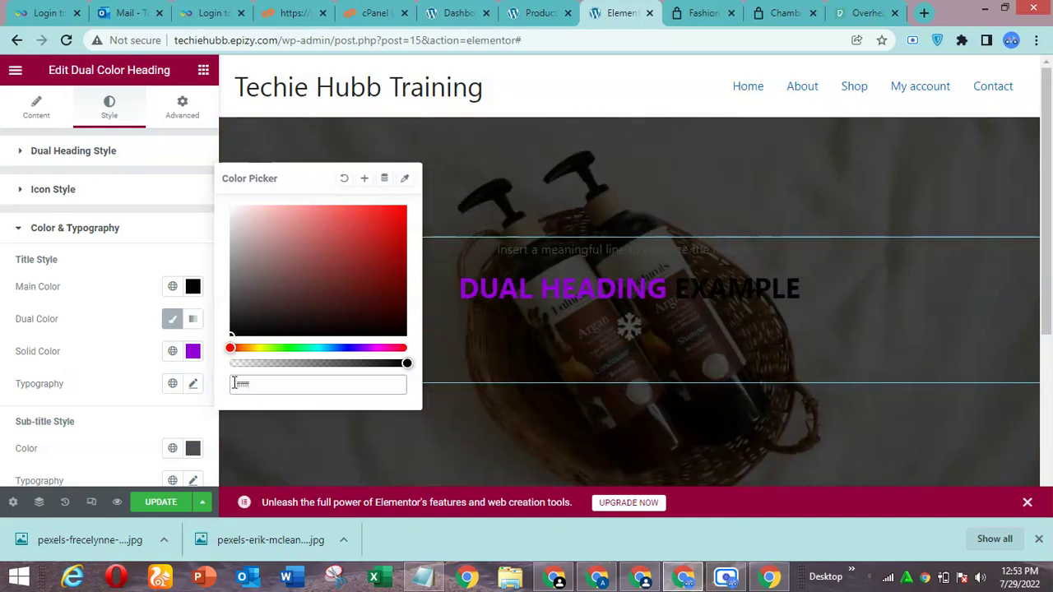
text(fff)
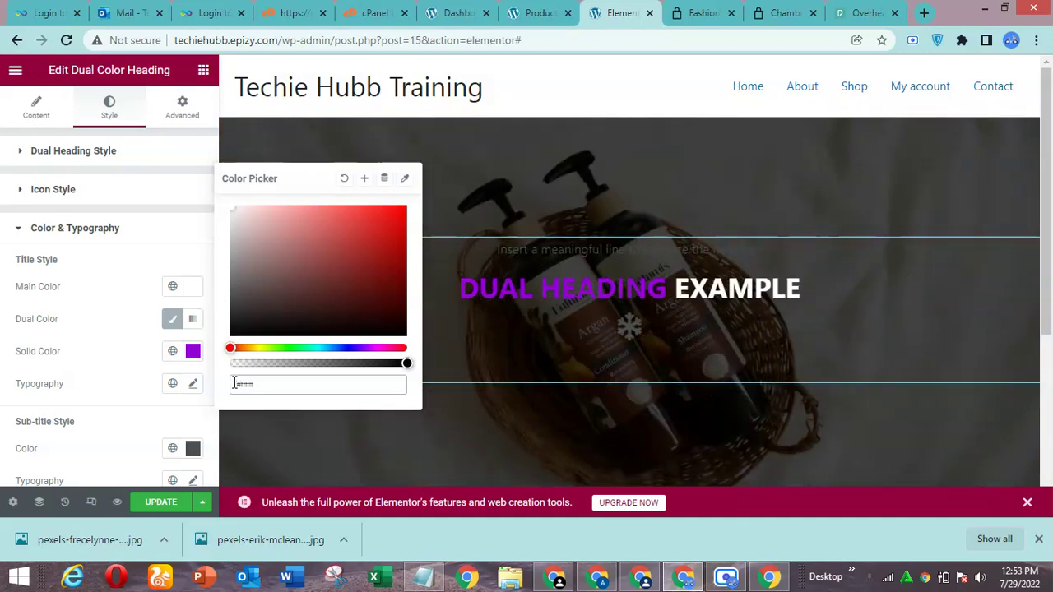
click(138, 293)
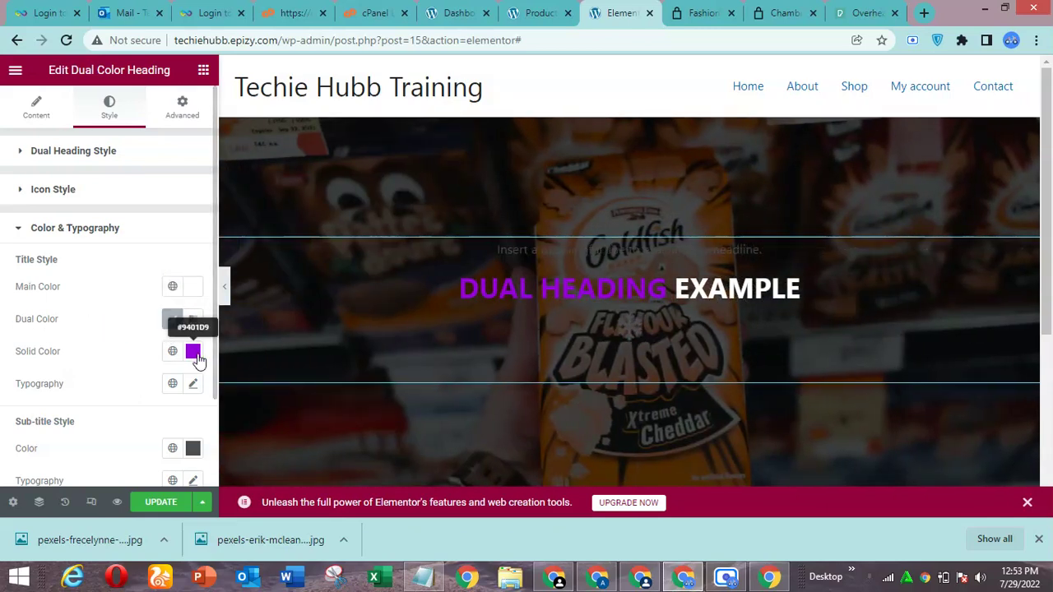
Step: Set the Dual Color Heading's solid color to blue #0000ff, and shift its hue to the lighter blue #0048FF
click(194, 353)
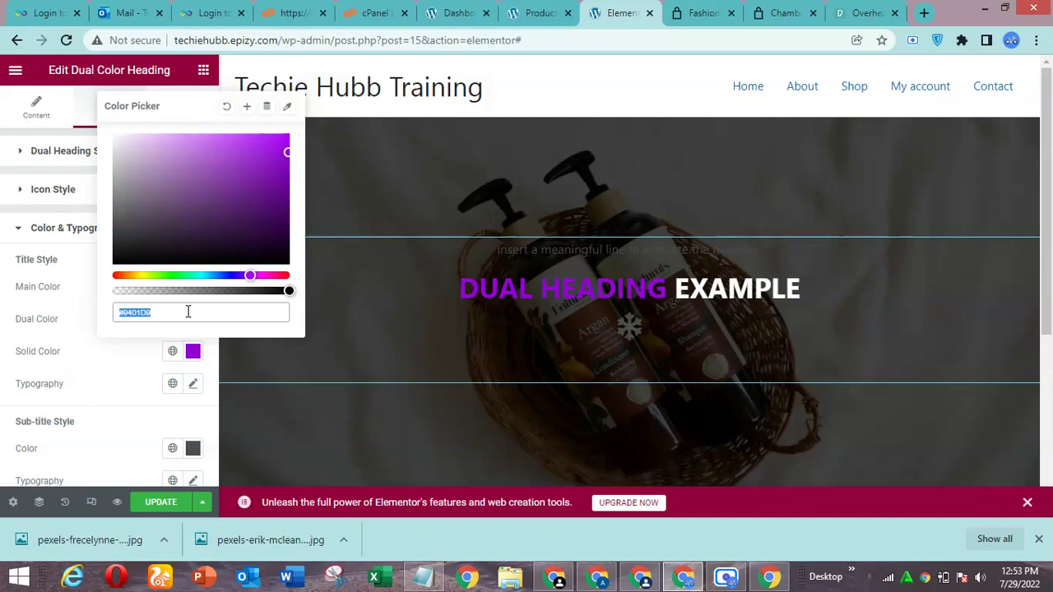
text(#0000ff)
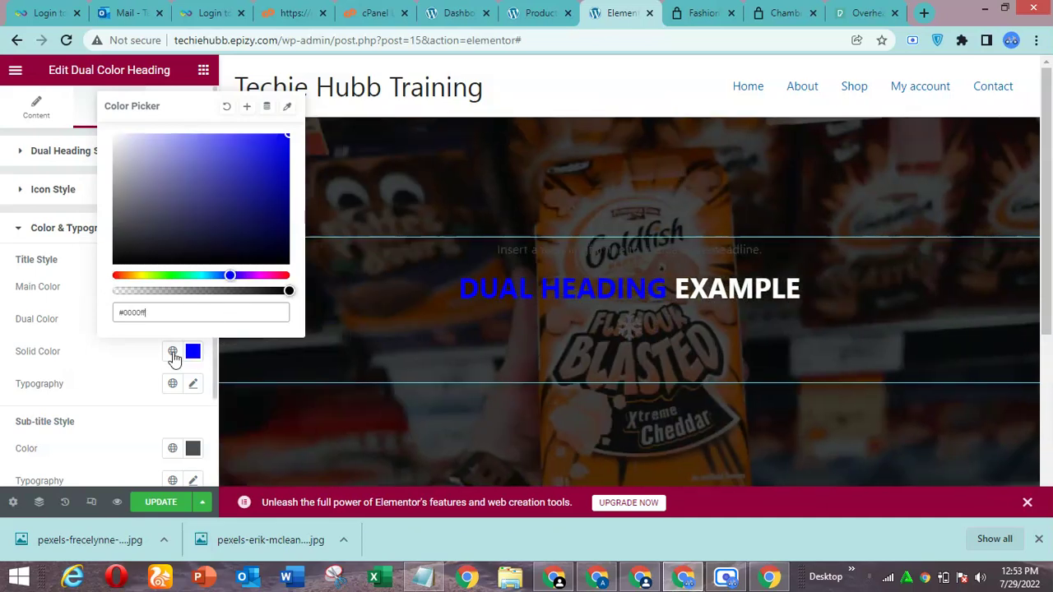
click(161, 355)
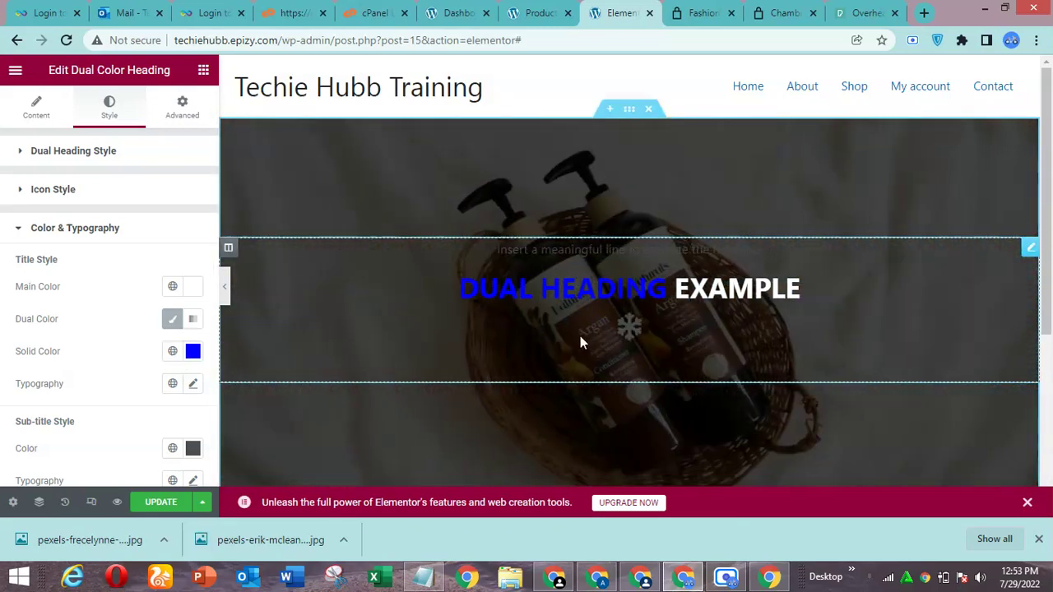
click(192, 351)
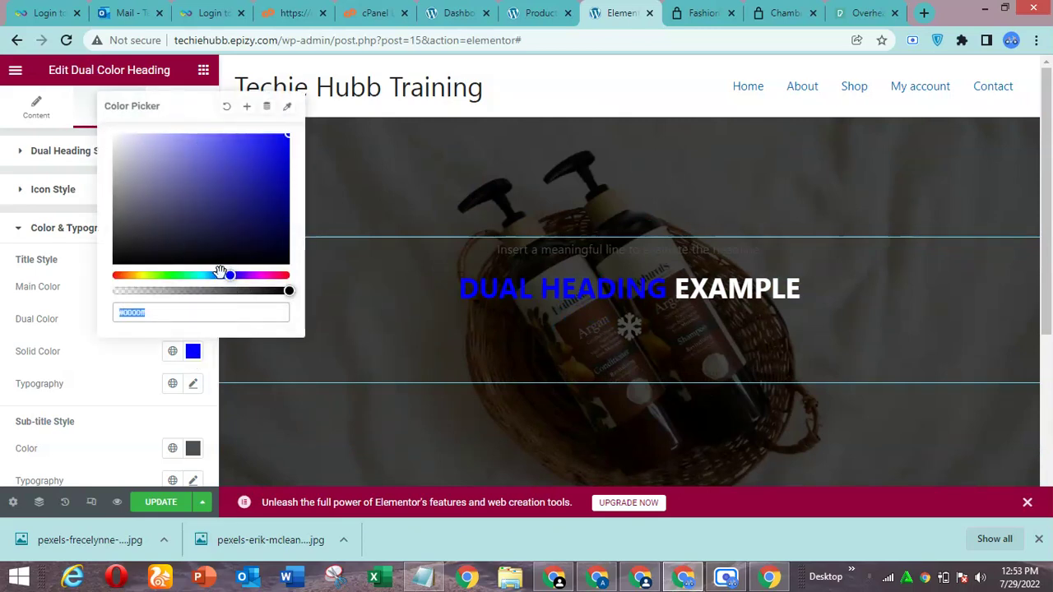
mouse_move(234, 275)
mouse_down()
mouse_move(242, 242)
mouse_move(142, 274)
mouse_move(260, 275)
mouse_move(206, 274)
mouse_move(222, 274)
mouse_up()
mouse_move(286, 135)
mouse_down()
mouse_move(265, 166)
mouse_move(256, 157)
mouse_move(272, 176)
mouse_move(260, 162)
mouse_move(275, 142)
mouse_move(247, 129)
mouse_move(290, 132)
mouse_up()
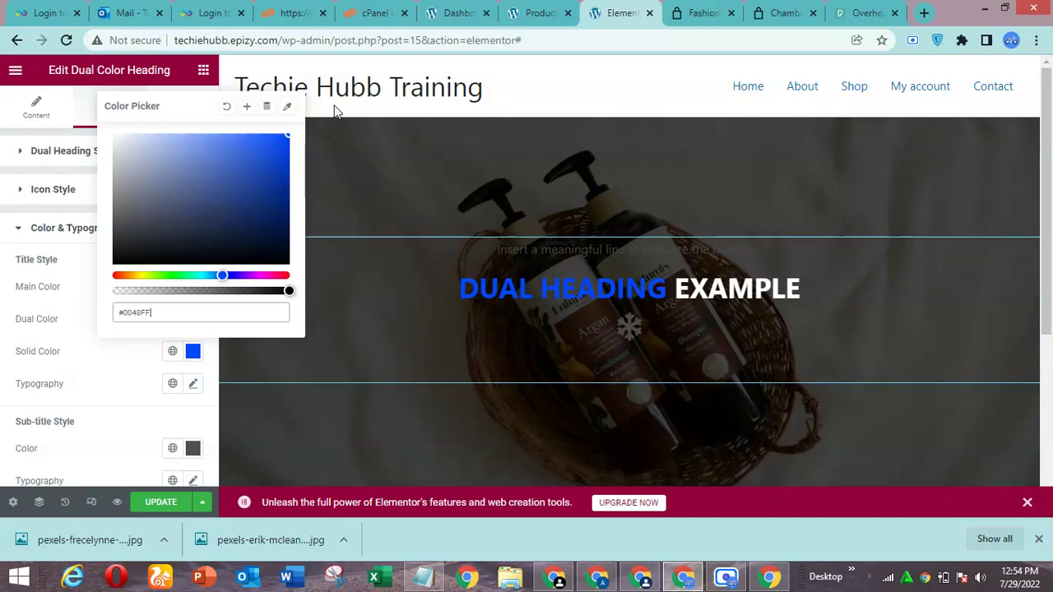
Step: Set the Dual Color Heading's solid color to pure blue #0000ff
click(159, 264)
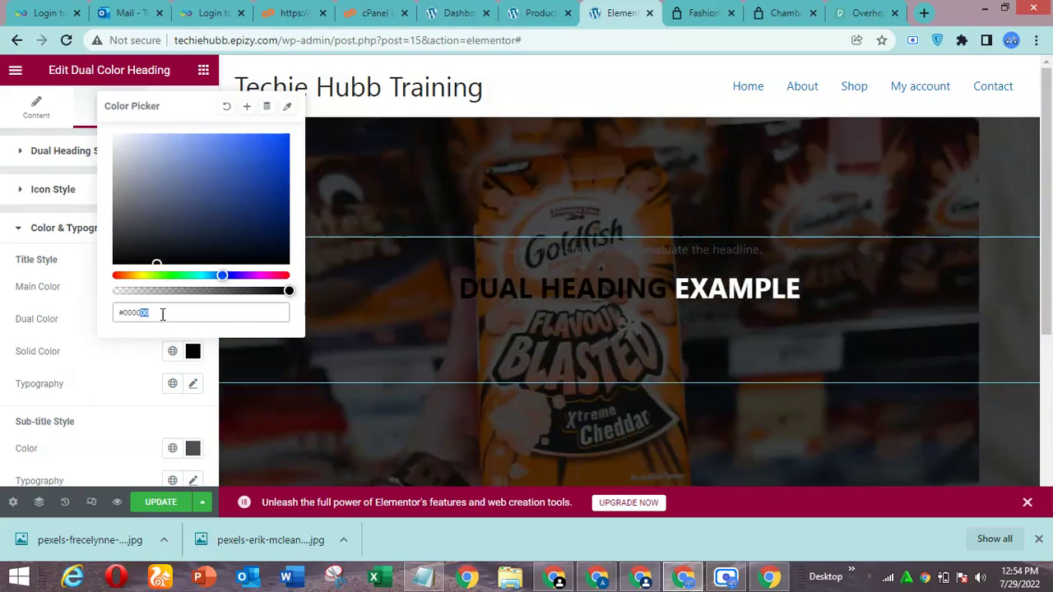
text(ff)
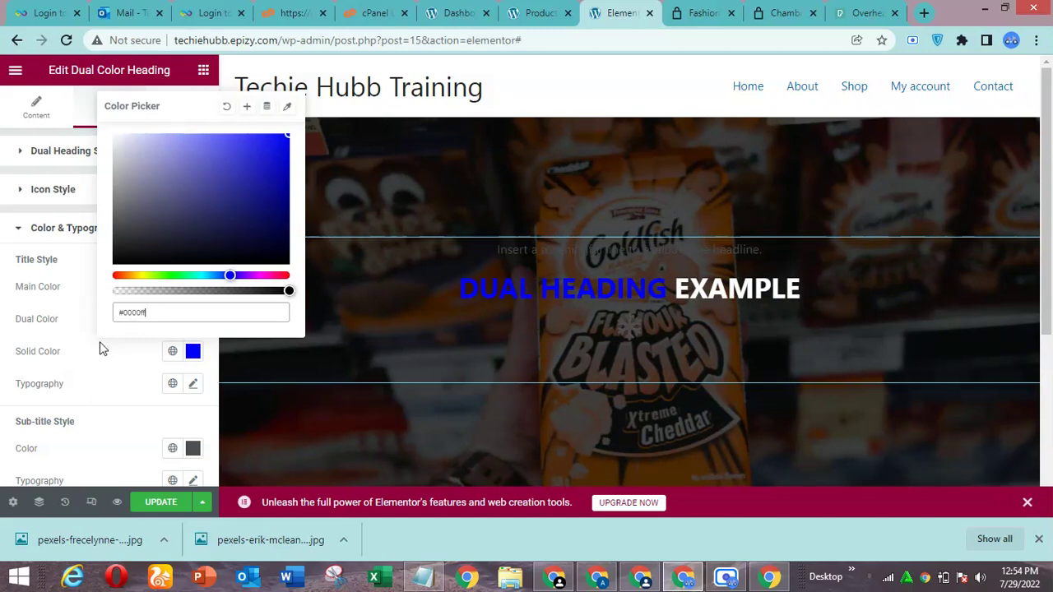
click(138, 360)
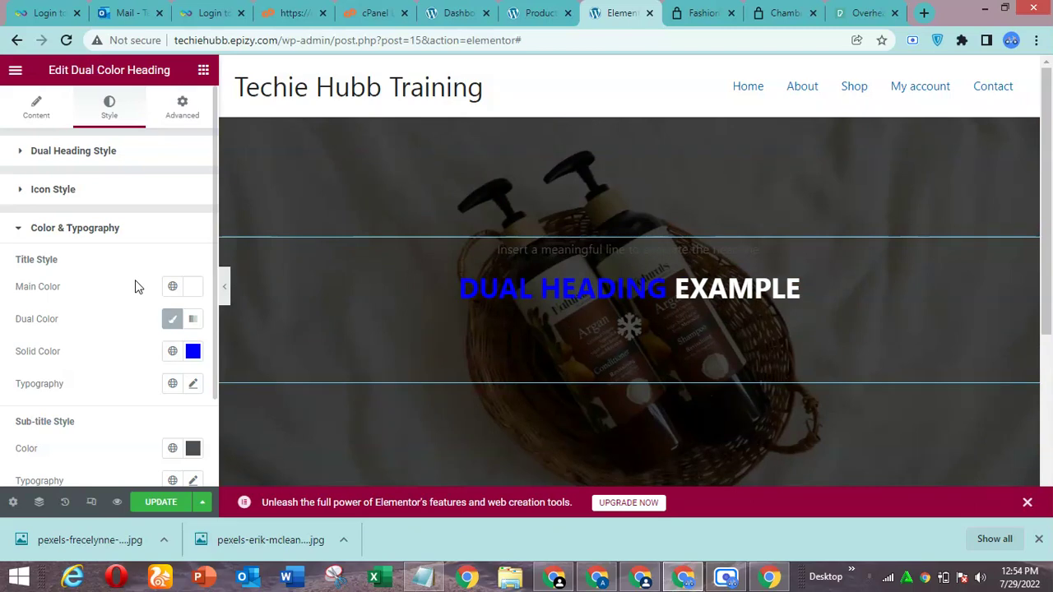
Step: Set the sub-title color of the Dual Color Heading to white (#ffffff)
drag(214, 325, 209, 403)
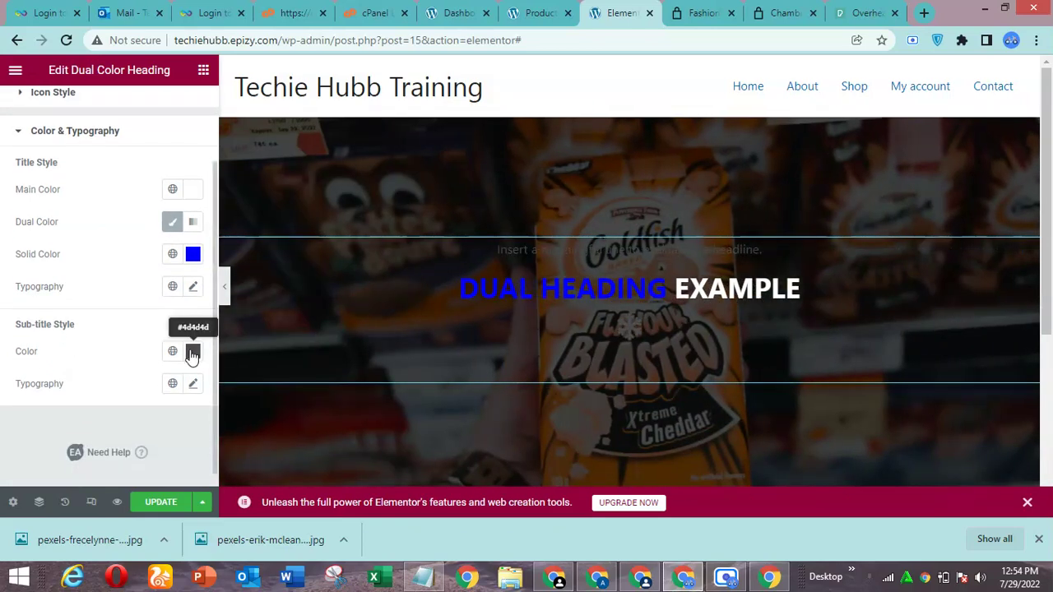
click(193, 351)
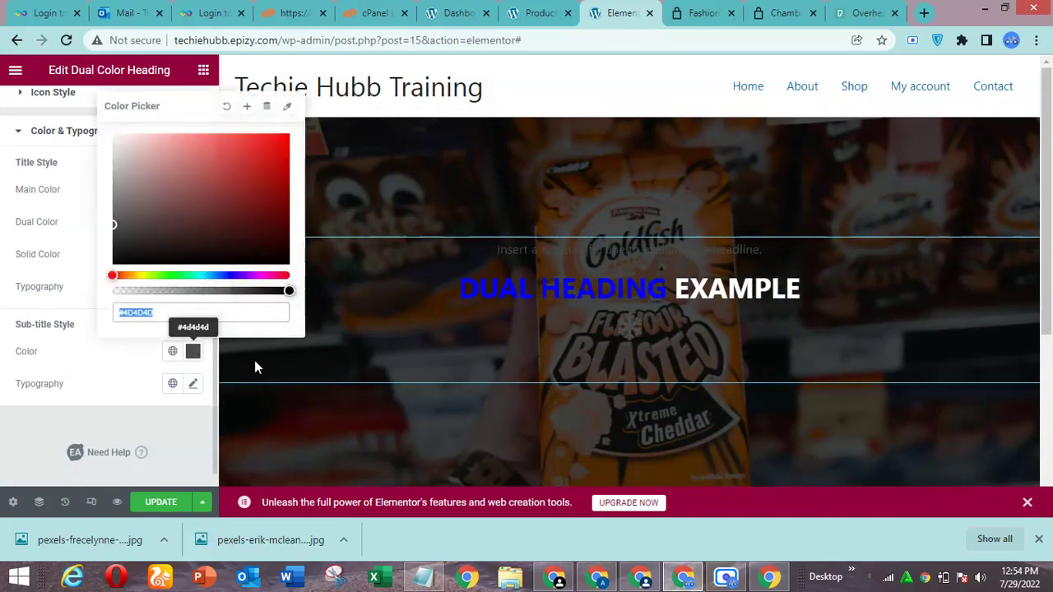
text(#ffffff)
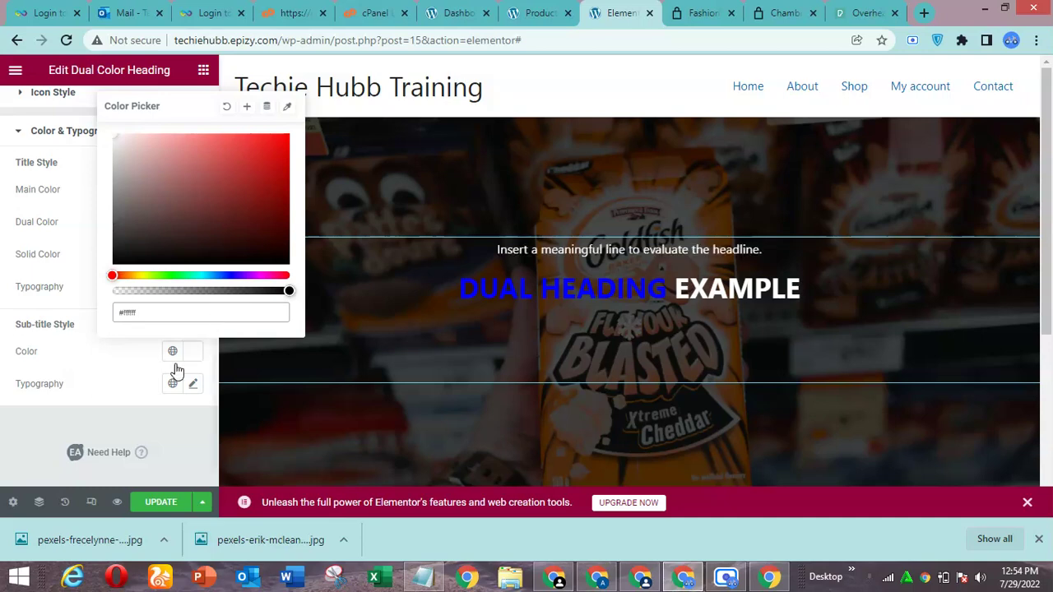
click(168, 398)
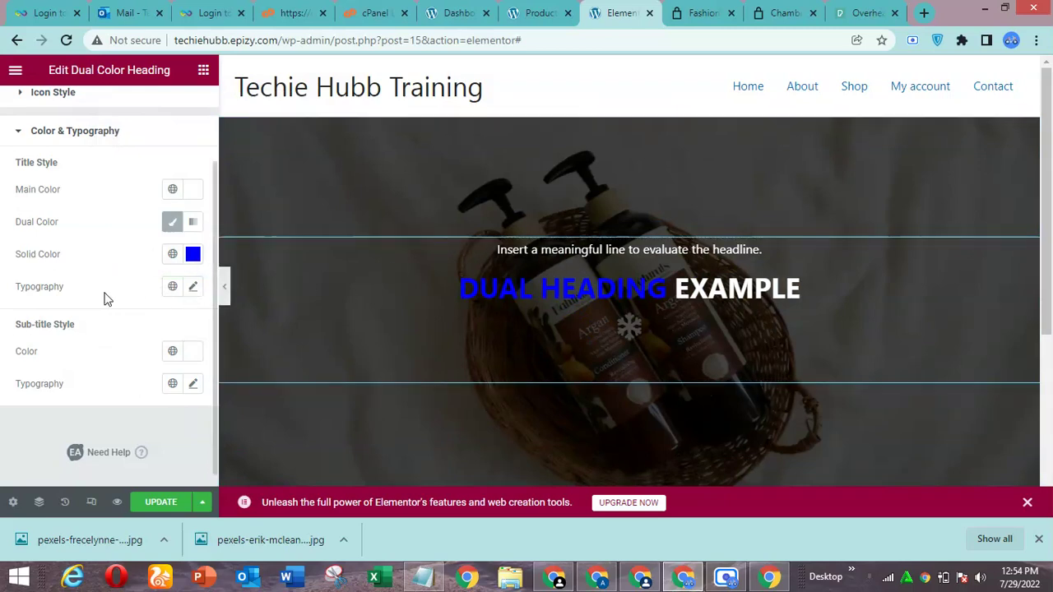
Step: Set the title typography's font family to Poppins for the Dual Color Heading
click(193, 288)
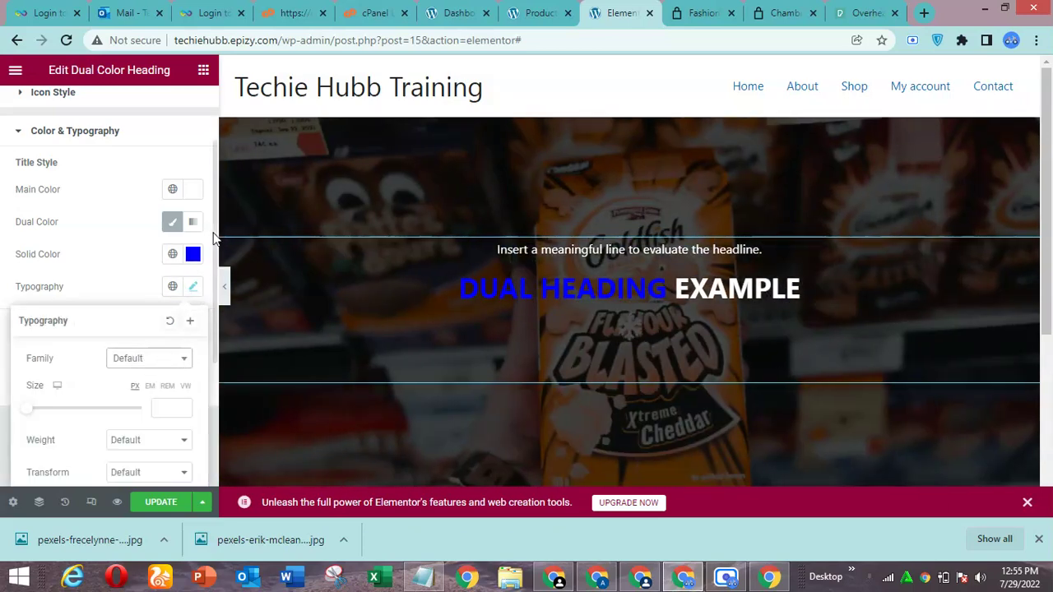
scroll(212, 238, down, 3)
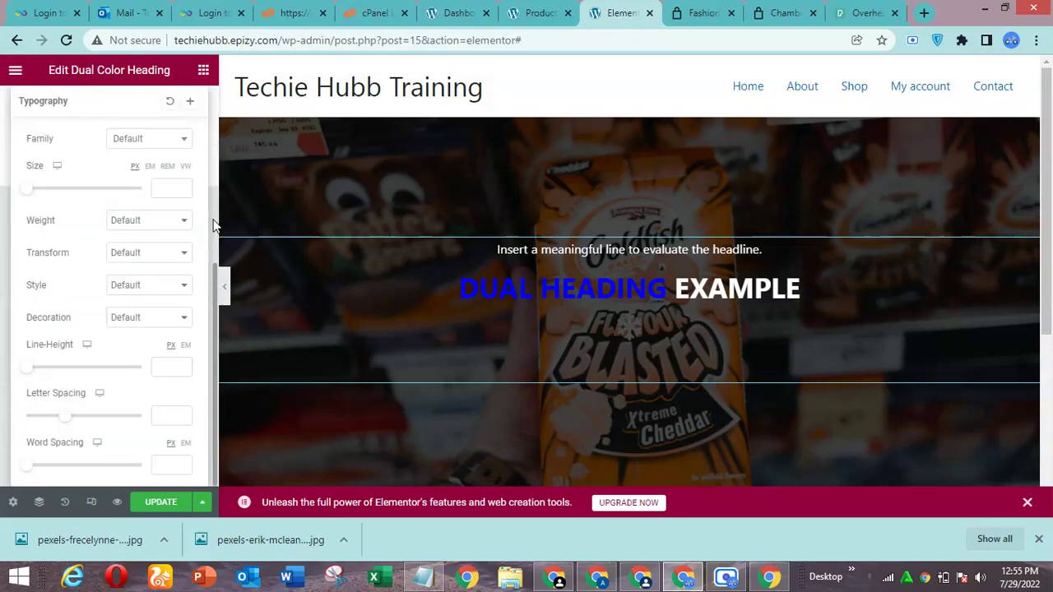
scroll(212, 221, down, 5)
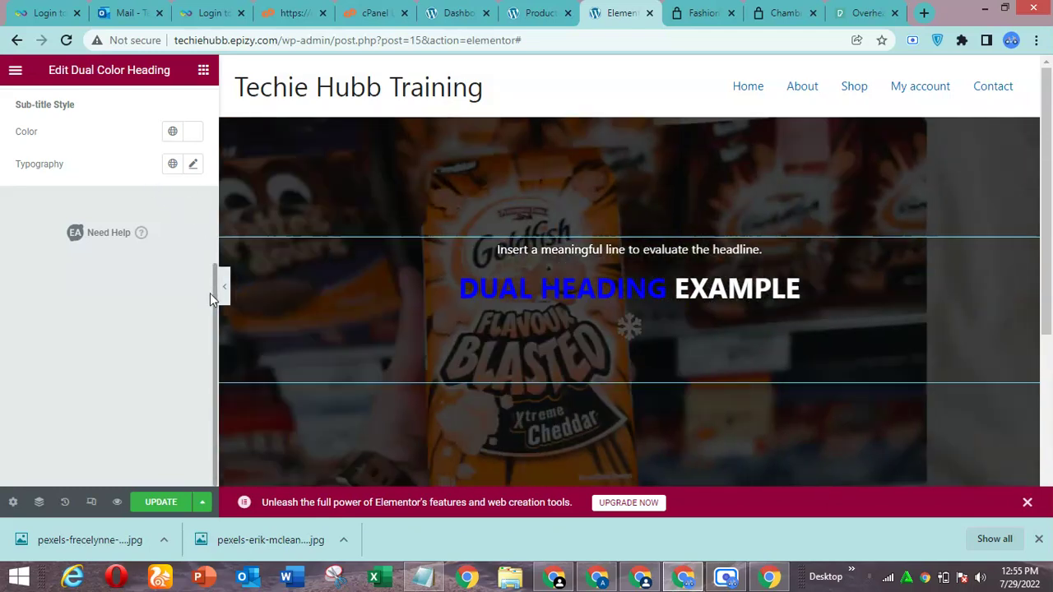
scroll(206, 197, up, 3)
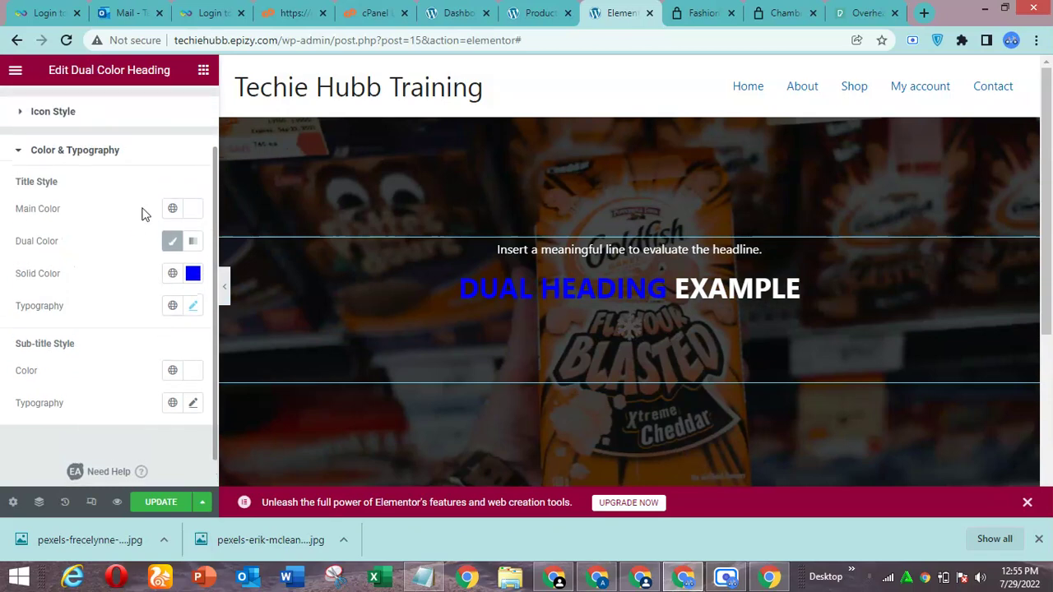
click(192, 306)
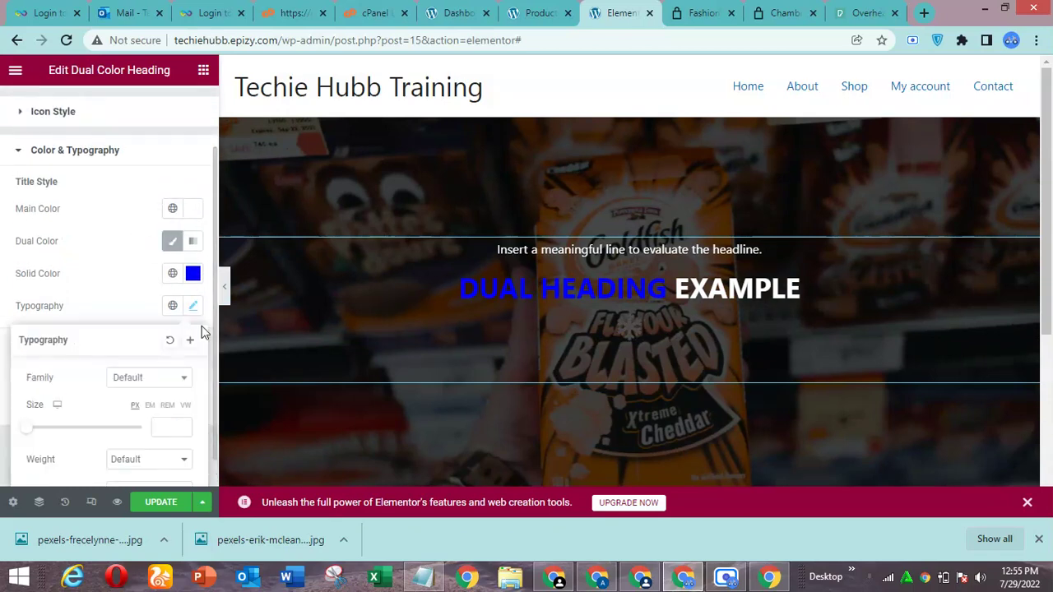
click(153, 380)
click(152, 379)
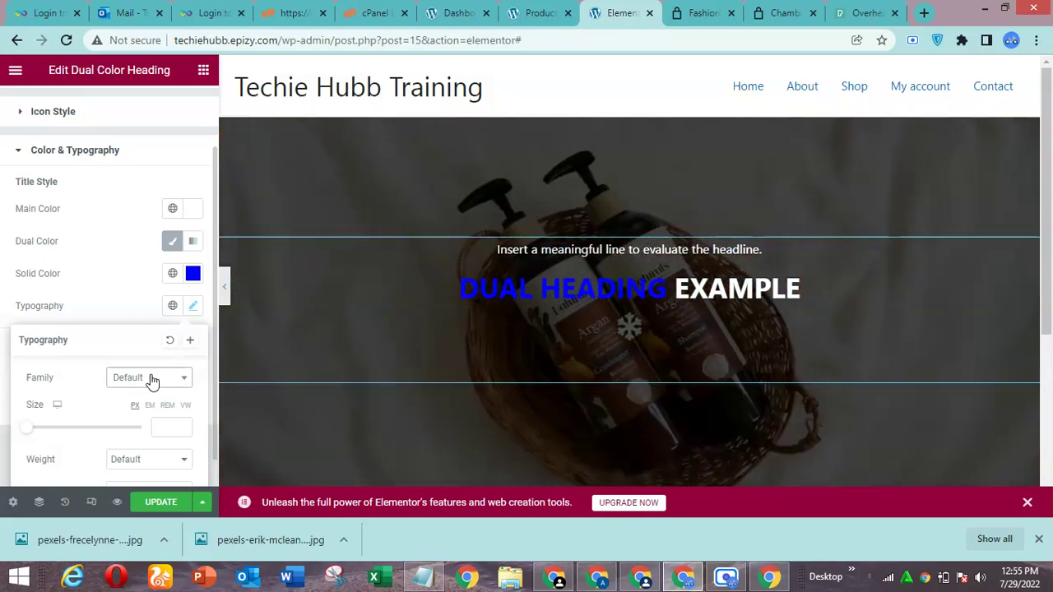
click(153, 385)
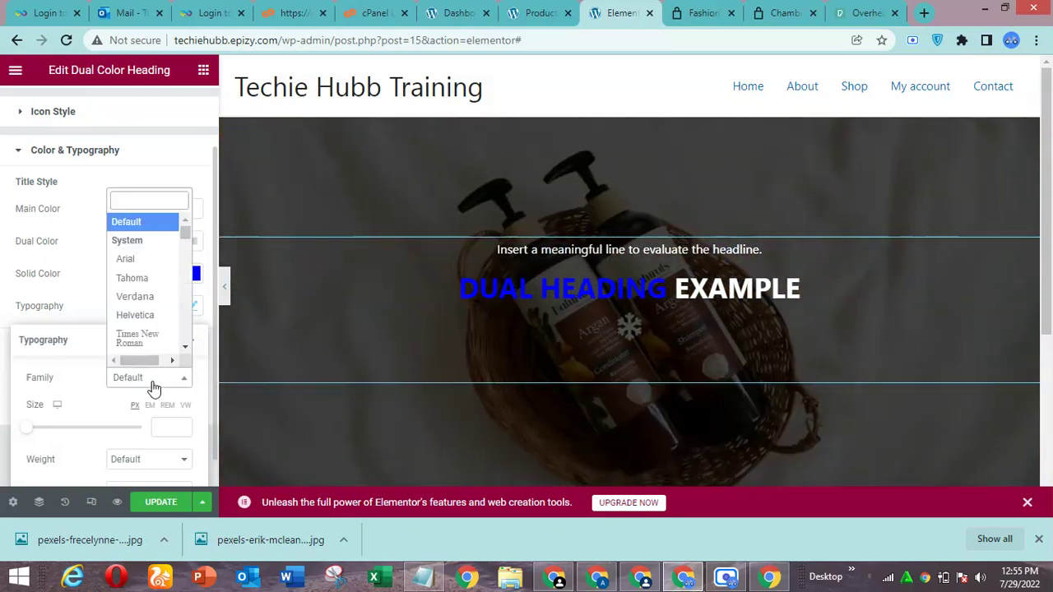
drag(188, 236, 186, 214)
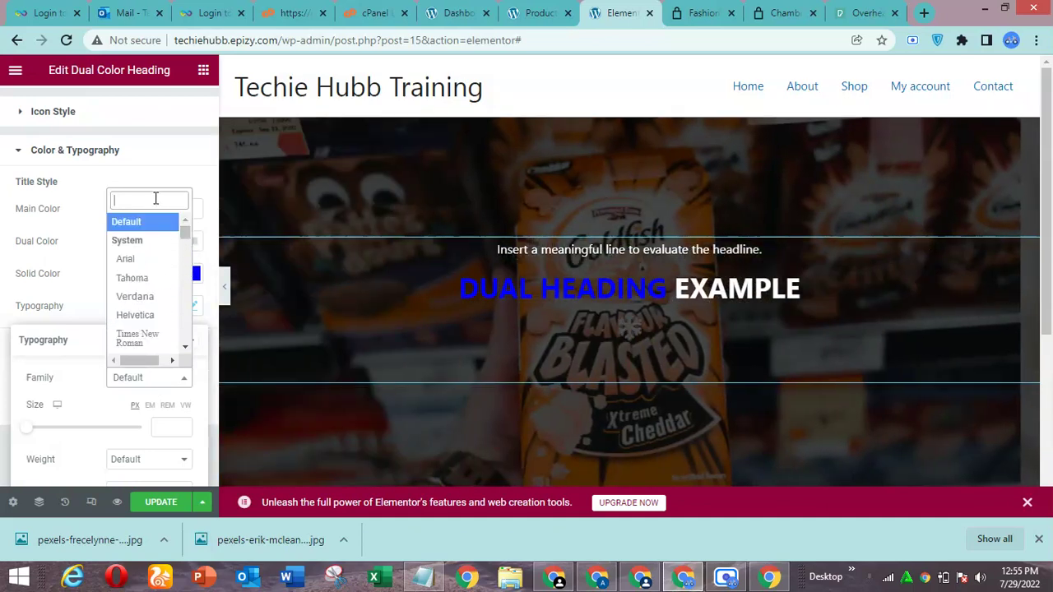
text(pop)
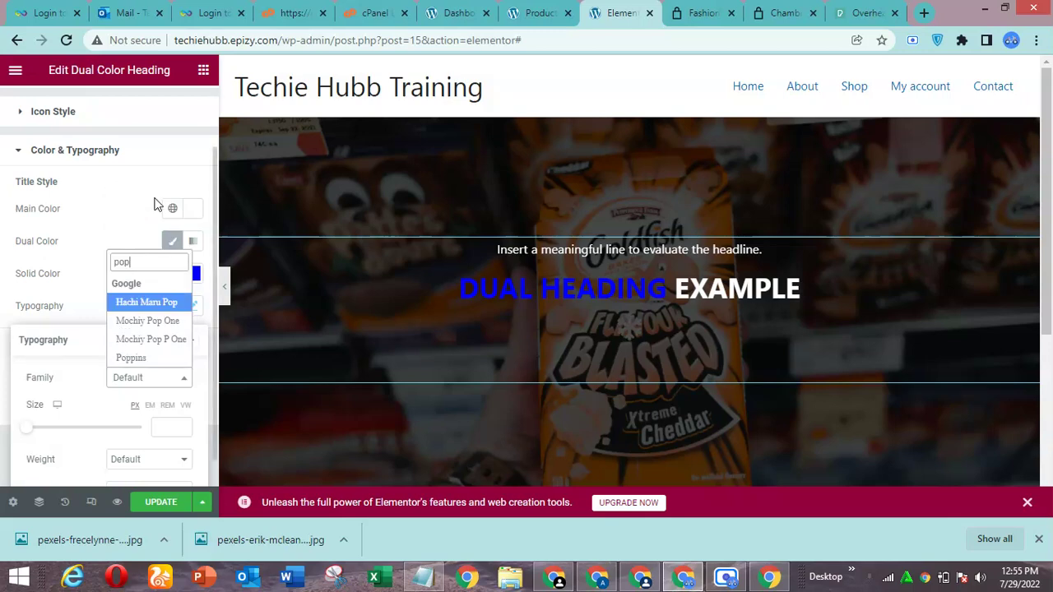
click(155, 359)
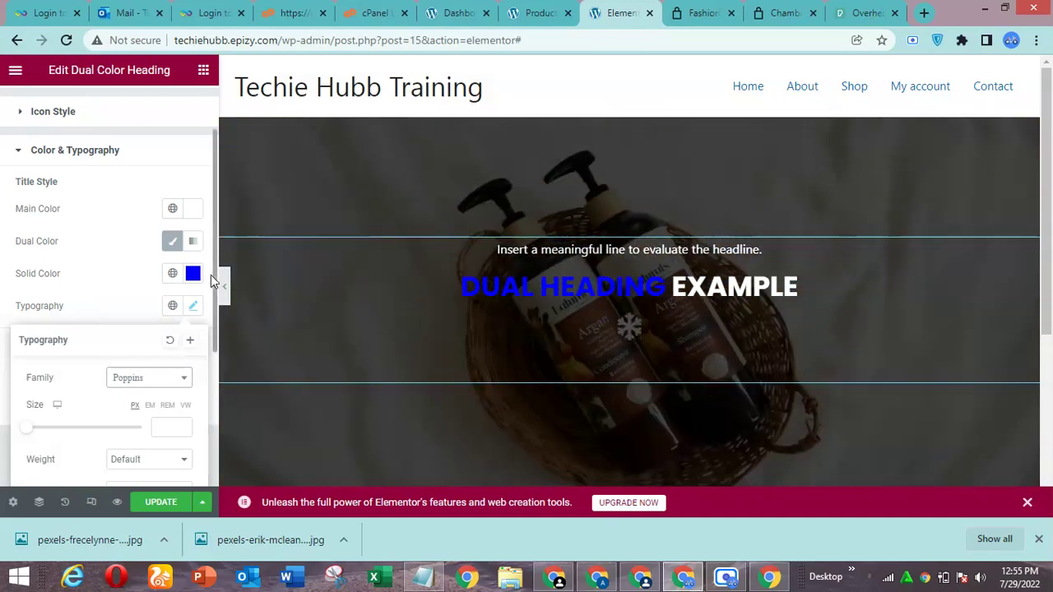
Step: Set the Dual Color Heading's title font size to 55 px, trying 60 and 63 px first
scroll(212, 276, down, 3)
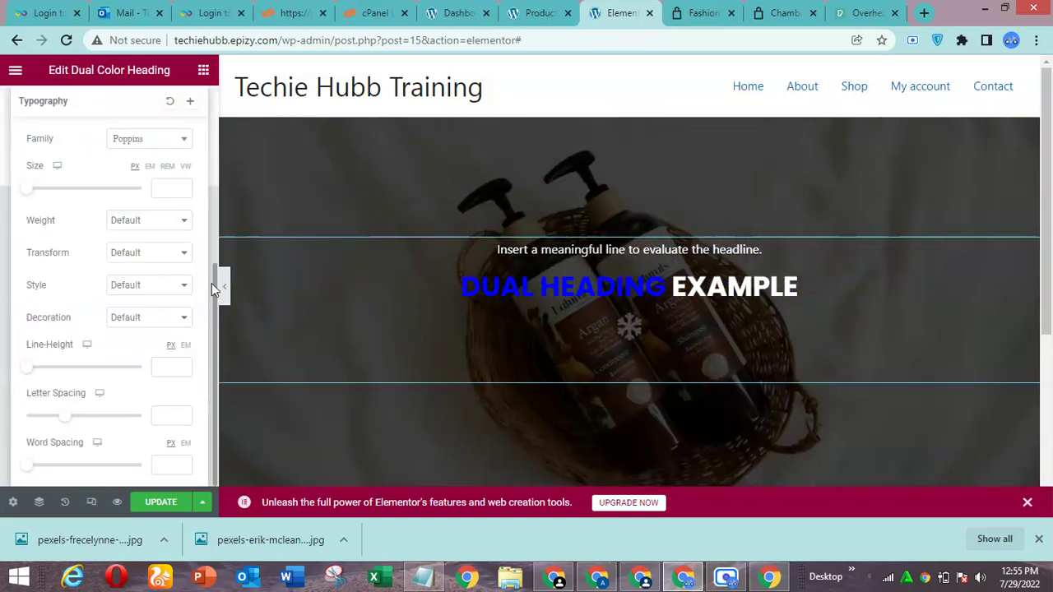
scroll(211, 283, down, 5)
scroll(213, 276, up, 3)
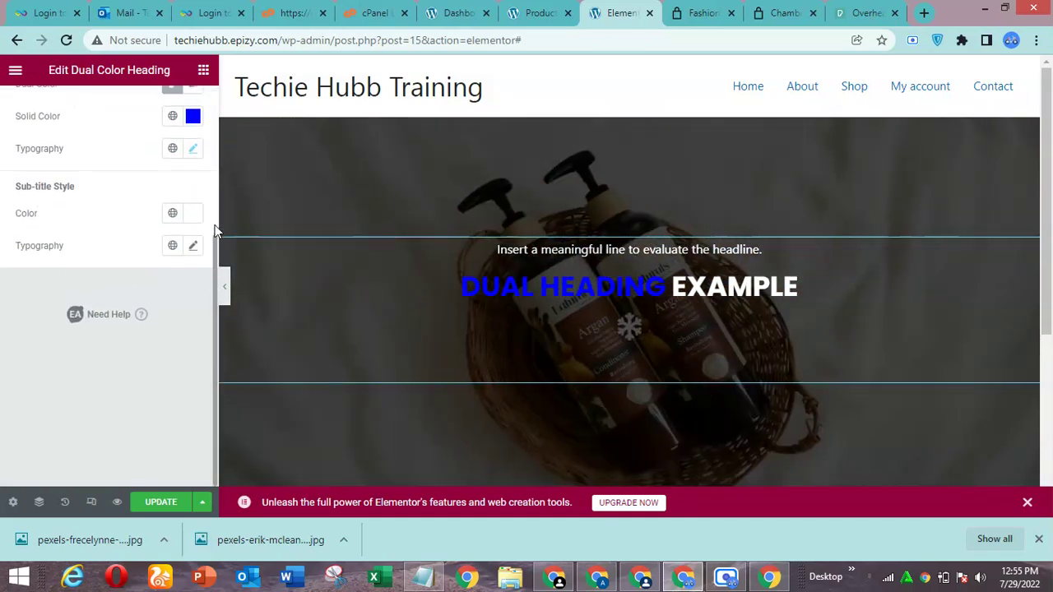
click(194, 206)
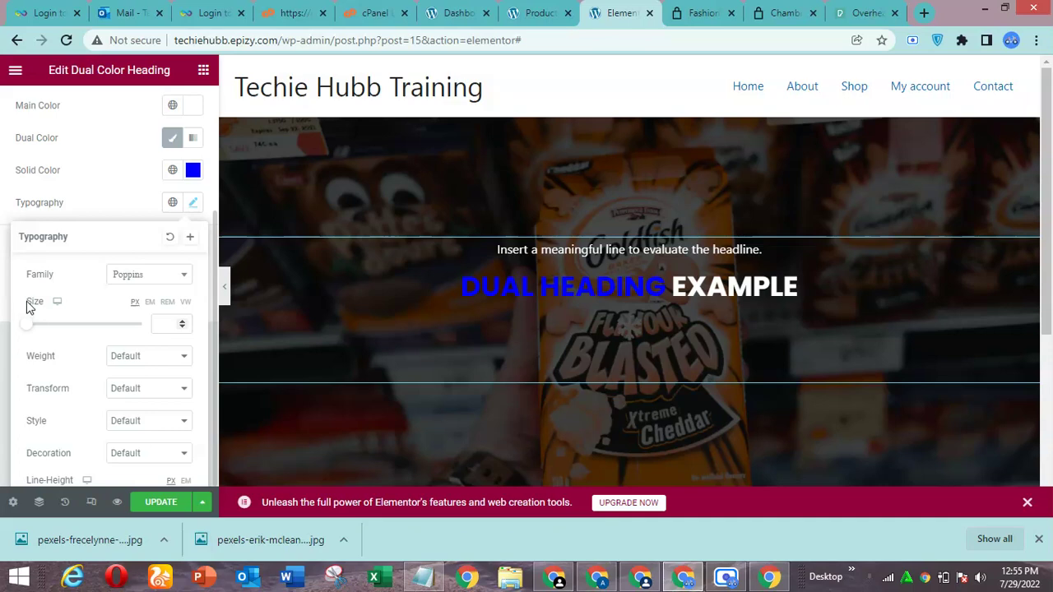
click(157, 326)
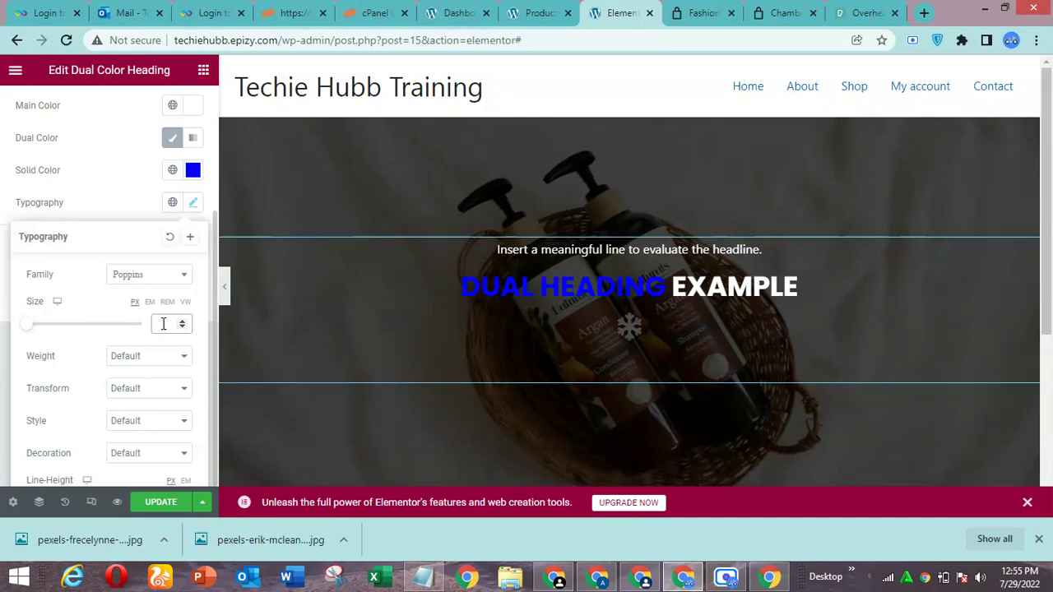
text(6)
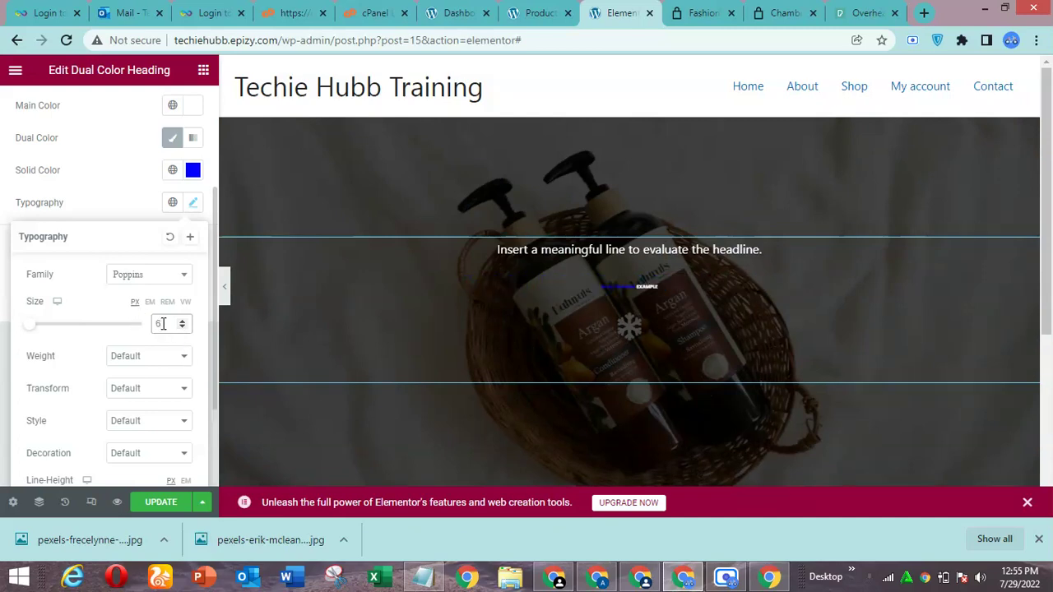
text(0)
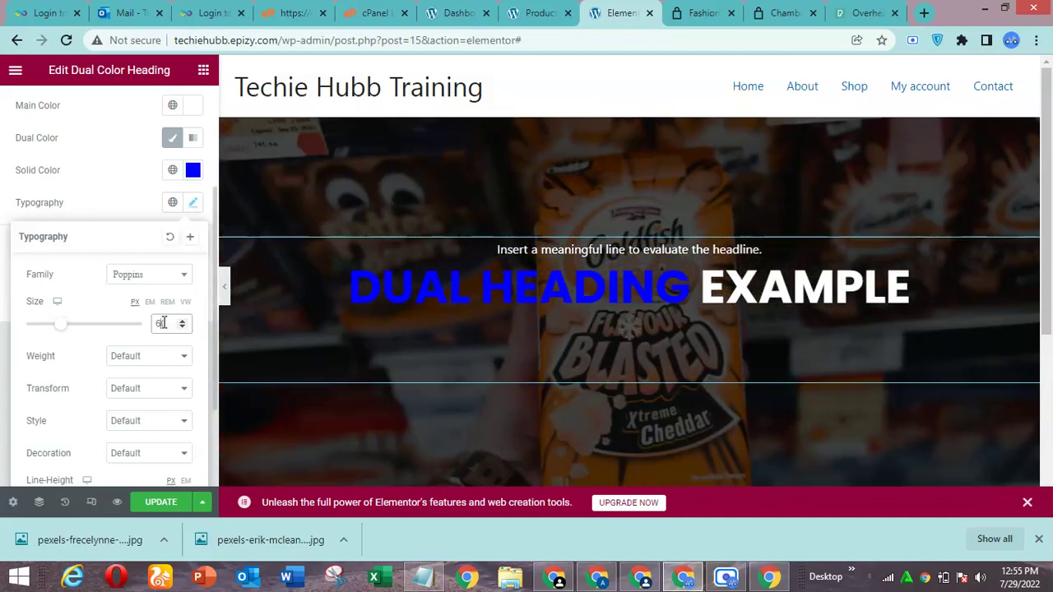
click(181, 322)
click(182, 322)
click(182, 322)
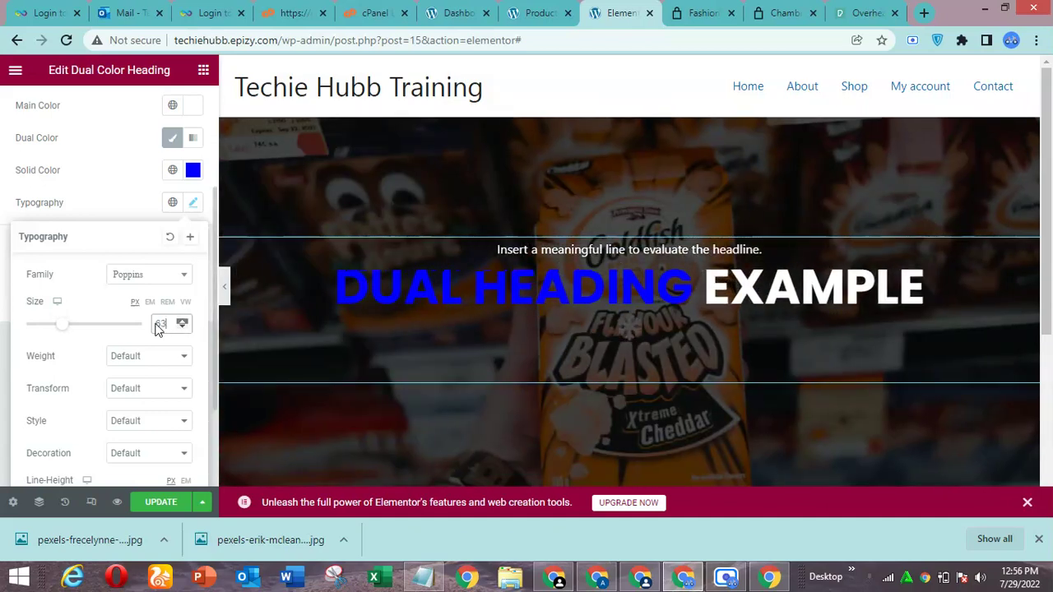
click(183, 328)
click(183, 328)
click(182, 327)
click(183, 327)
click(182, 328)
click(183, 327)
click(183, 327)
click(182, 327)
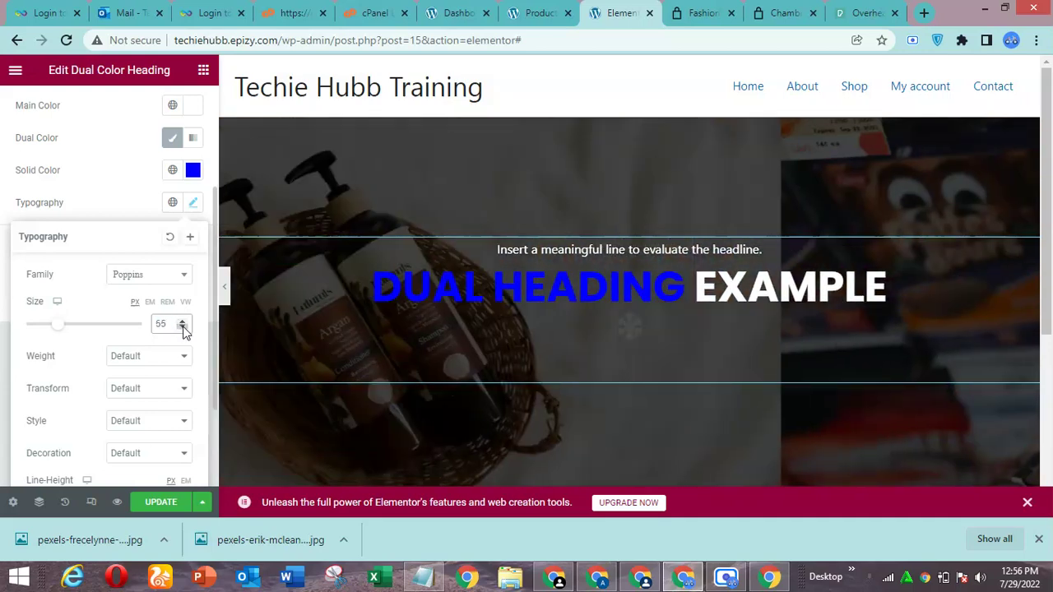
click(146, 207)
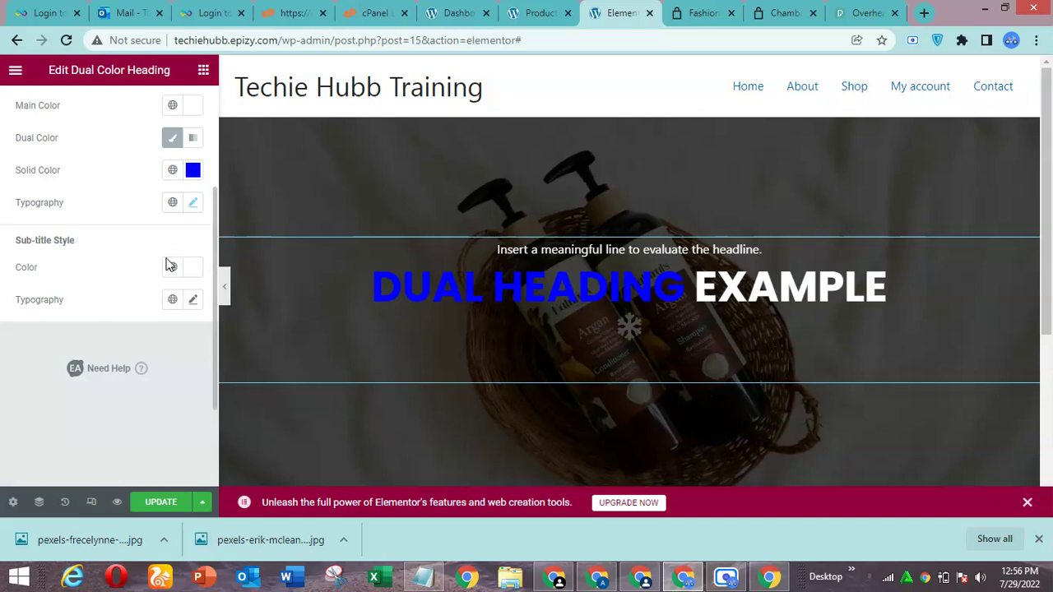
Step: Set the sub-title typography's font family to Poppins
click(193, 301)
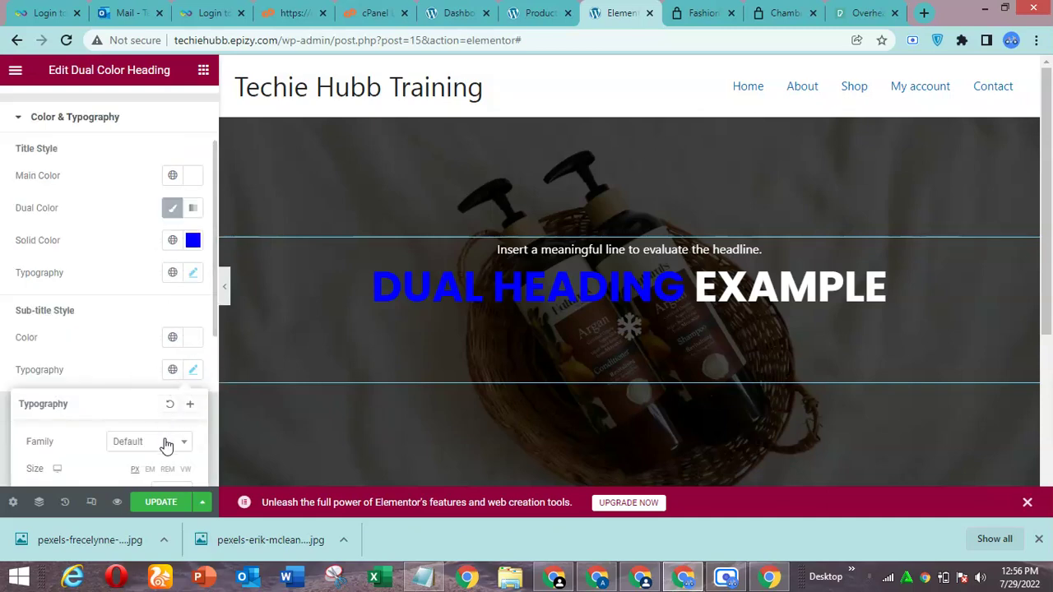
click(136, 445)
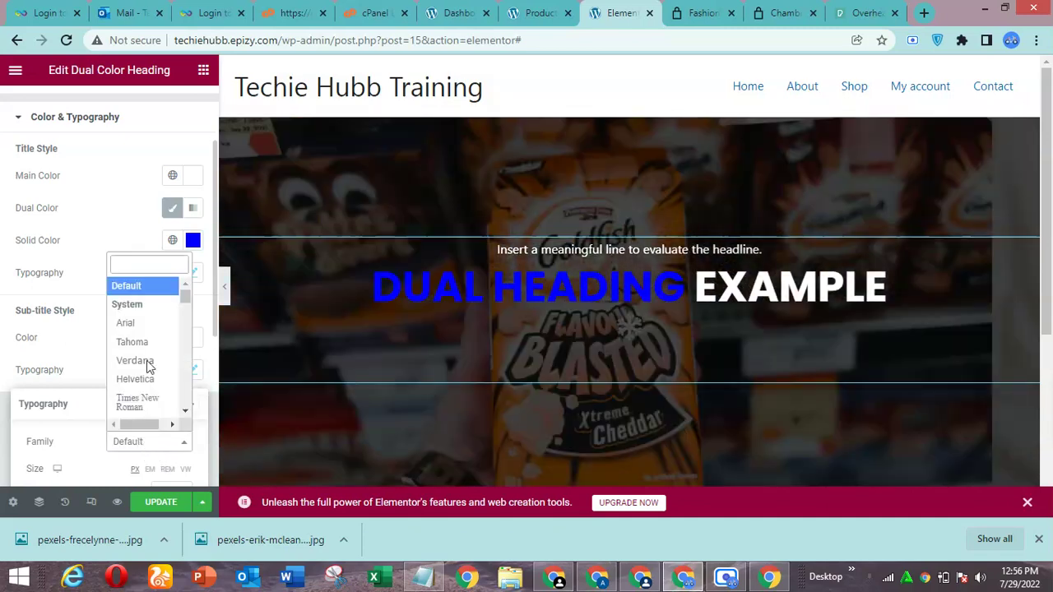
text(pop)
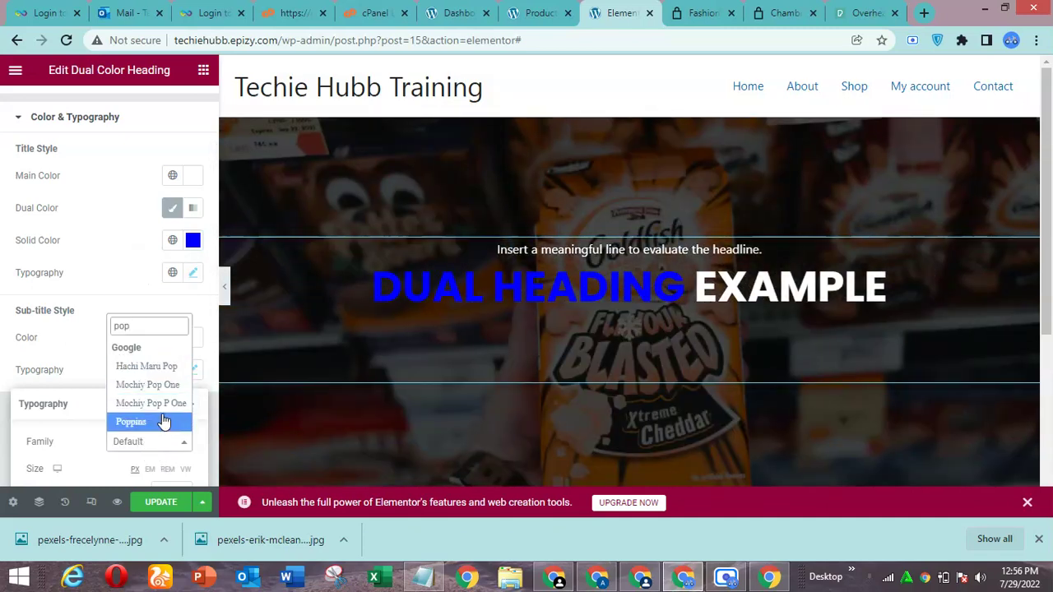
click(164, 421)
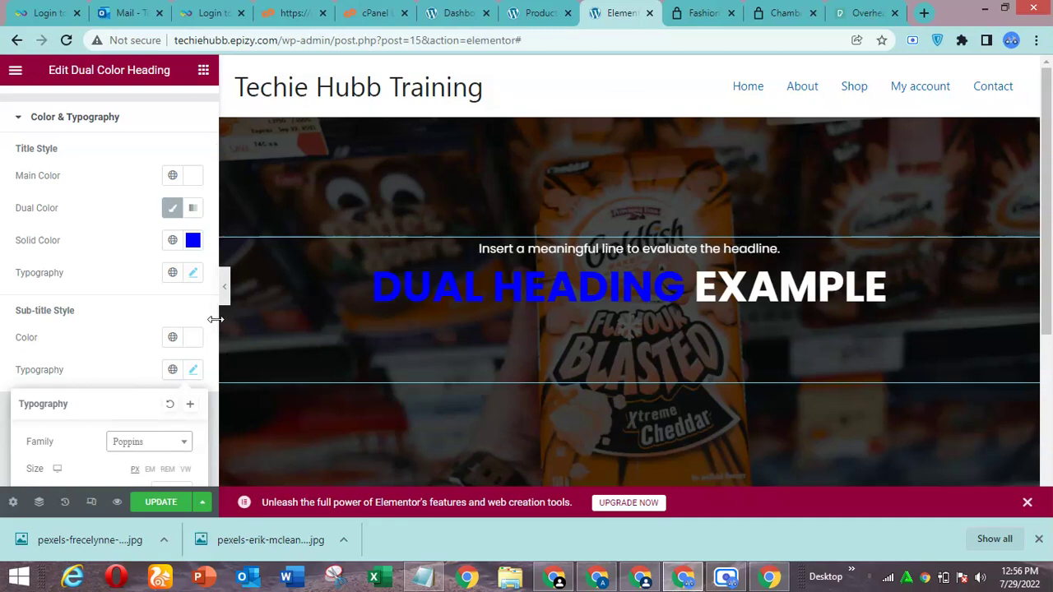
Step: Dismiss the browser's downloads bar and set the sub-title's font size to 20 px
drag(213, 317, 210, 404)
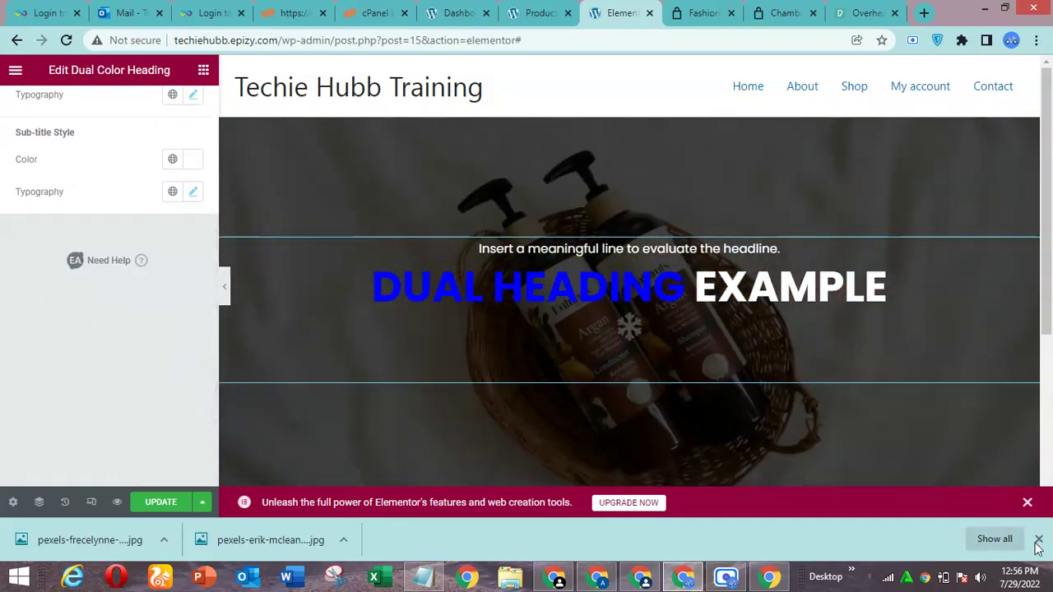
click(1040, 540)
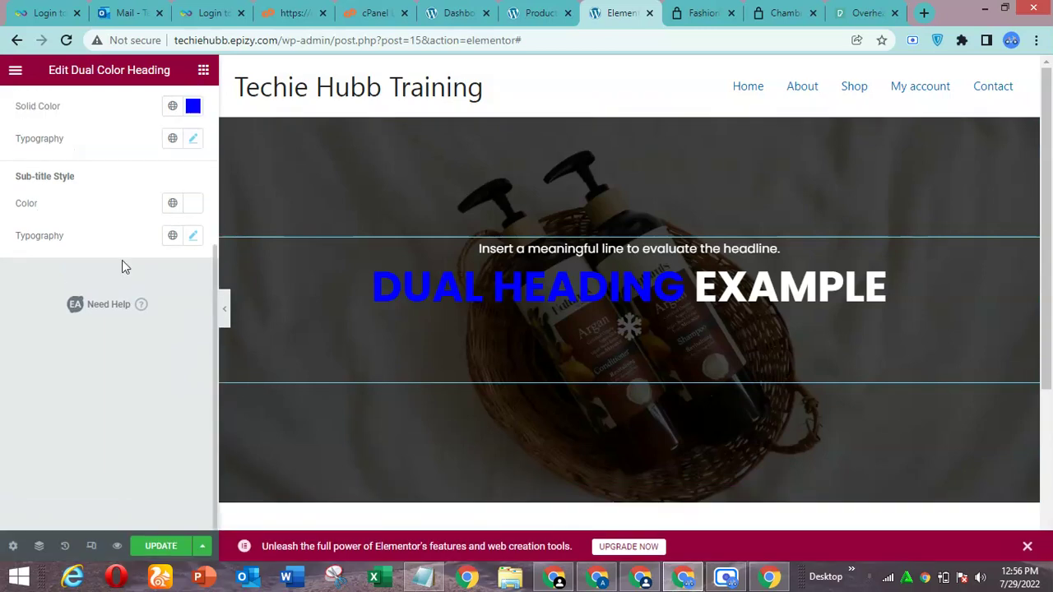
click(193, 236)
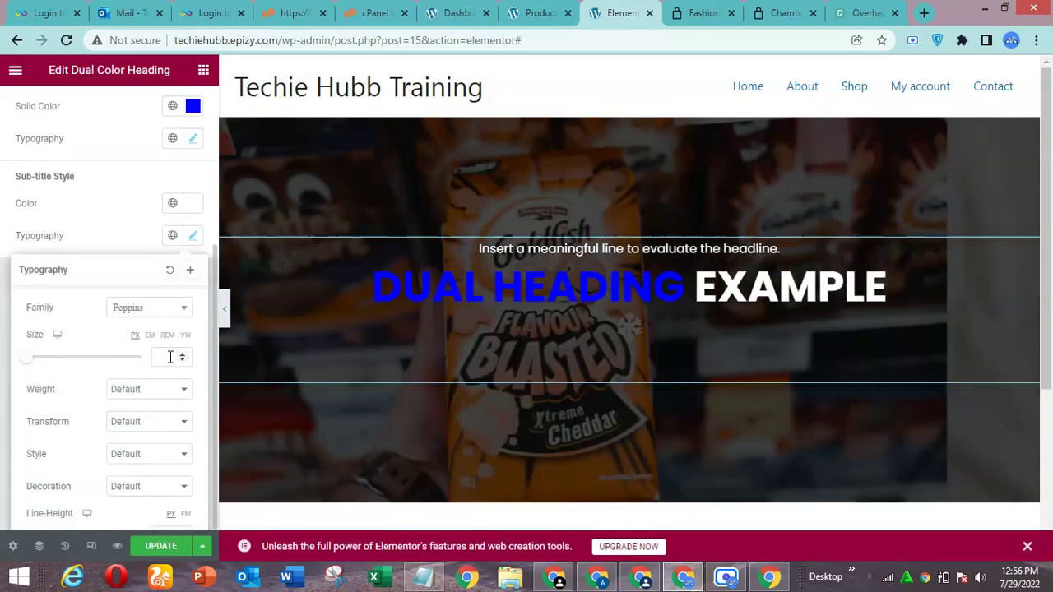
click(170, 356)
text(25)
key(BackSpace)
key(BackSpace)
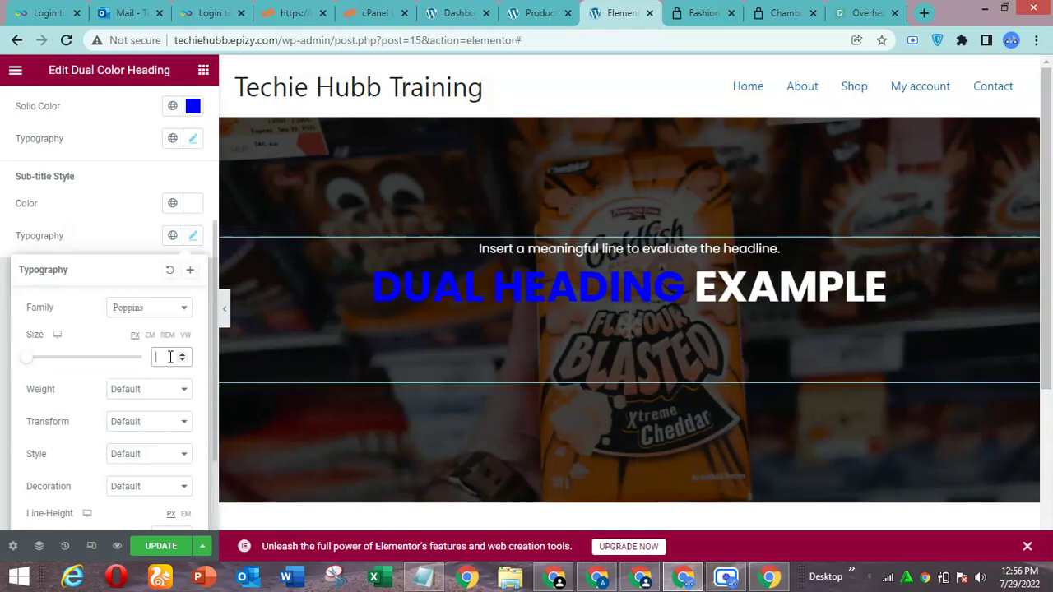
text(20)
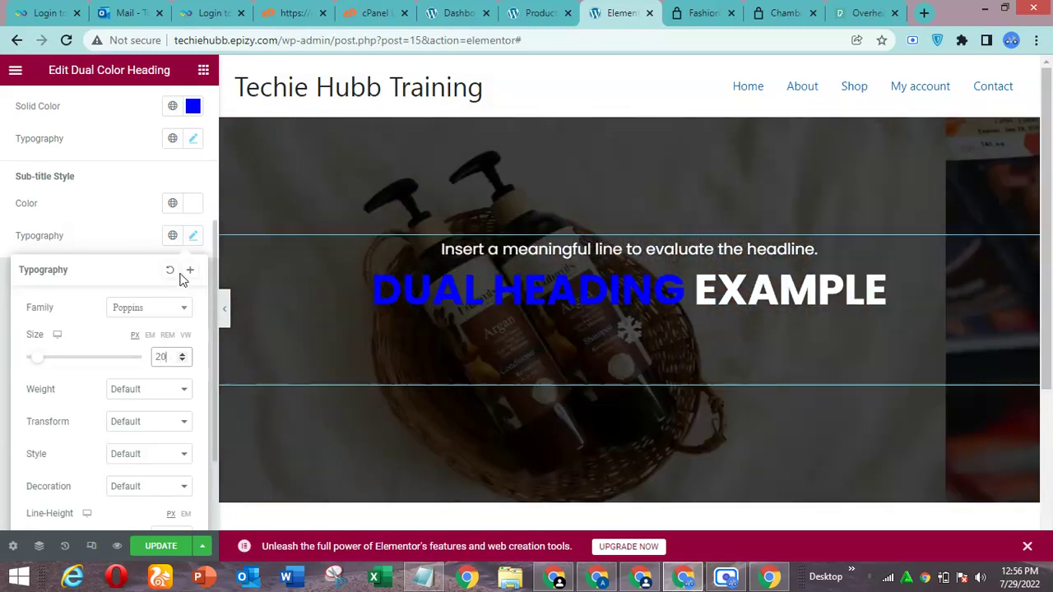
Step: Close the sub-title typography settings, update the Home page, and dismiss the Elementor upgrade banner
click(193, 238)
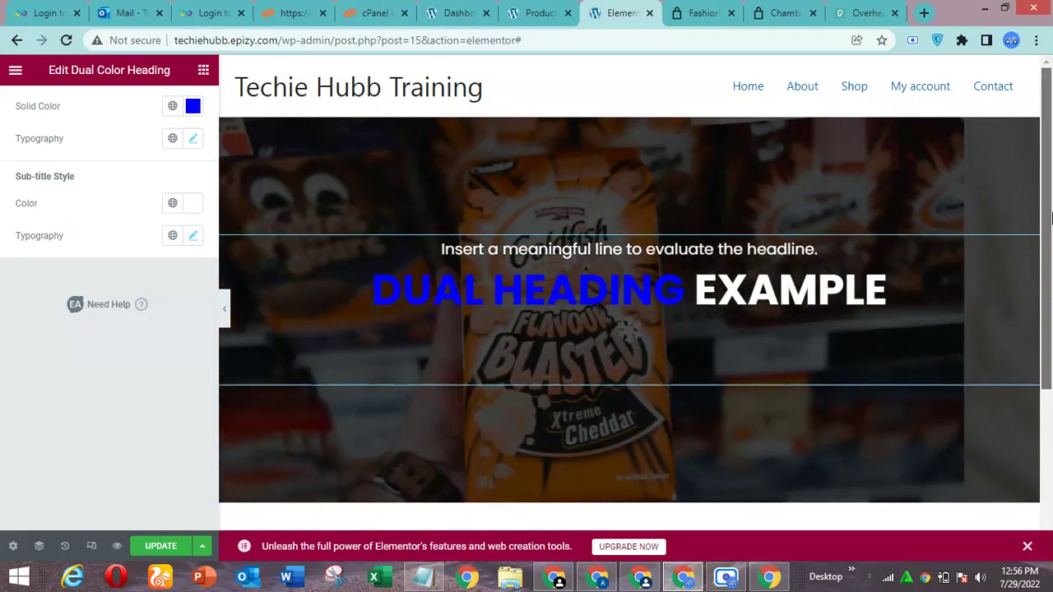
drag(1048, 227, 1049, 196)
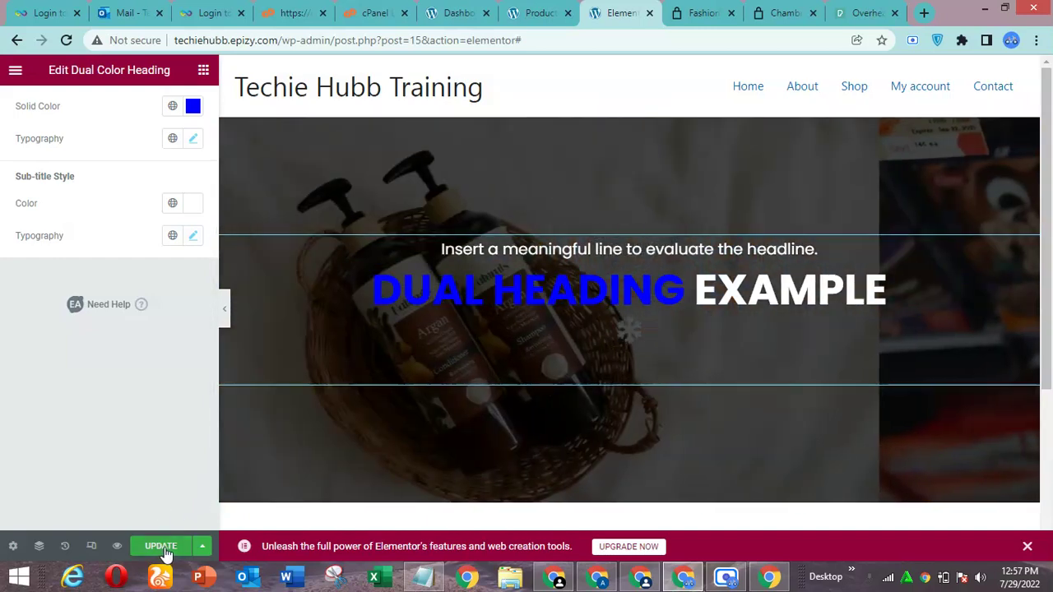
click(161, 547)
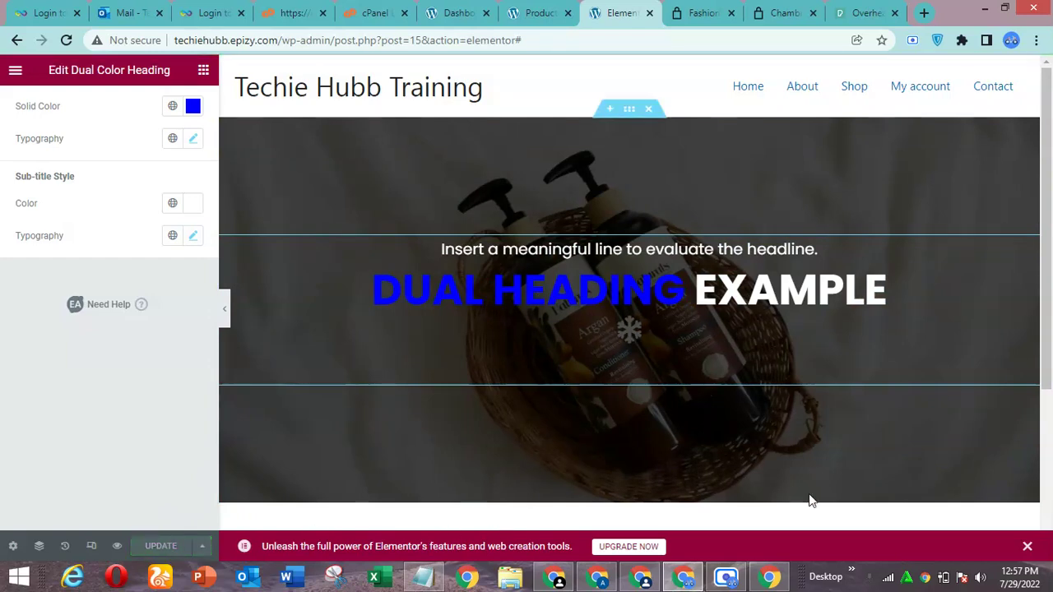
click(1027, 549)
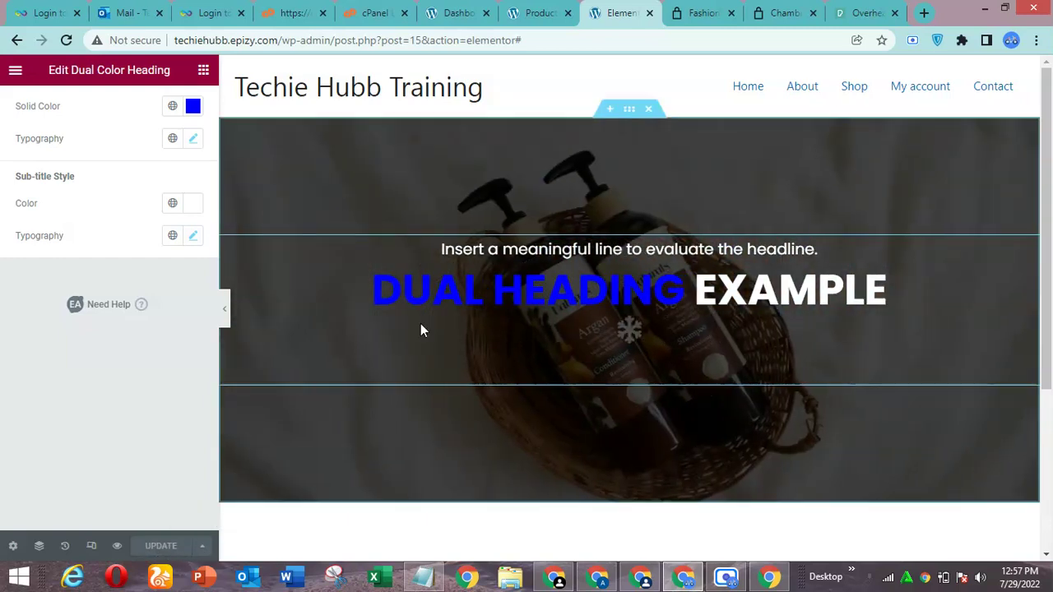
Step: Preview the Home page in a separate browser tab and examine the slideshow header, dual-color heading and footer
click(118, 547)
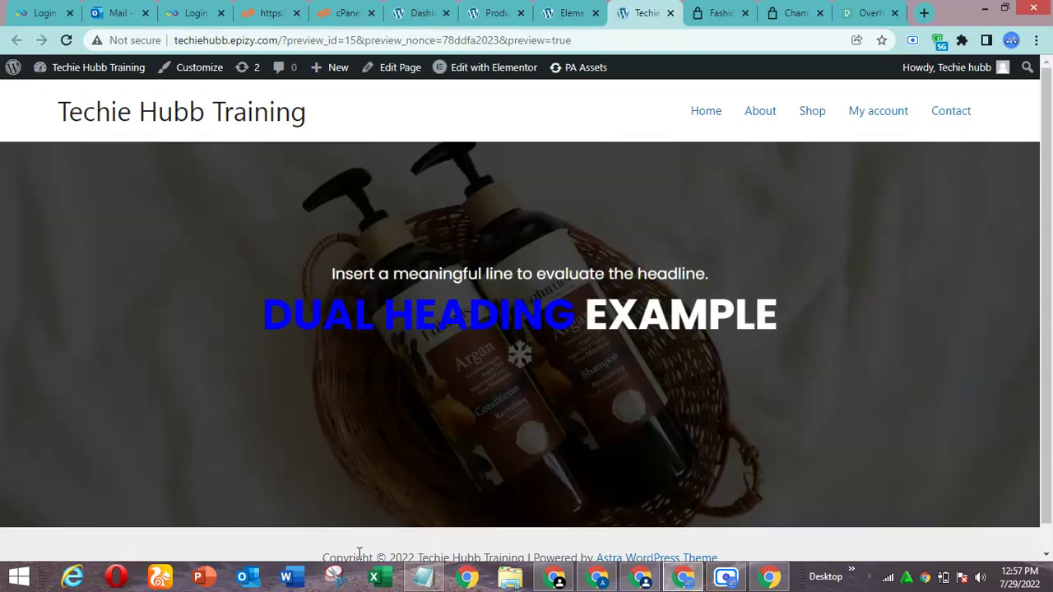
scroll(1050, 271, down, 1)
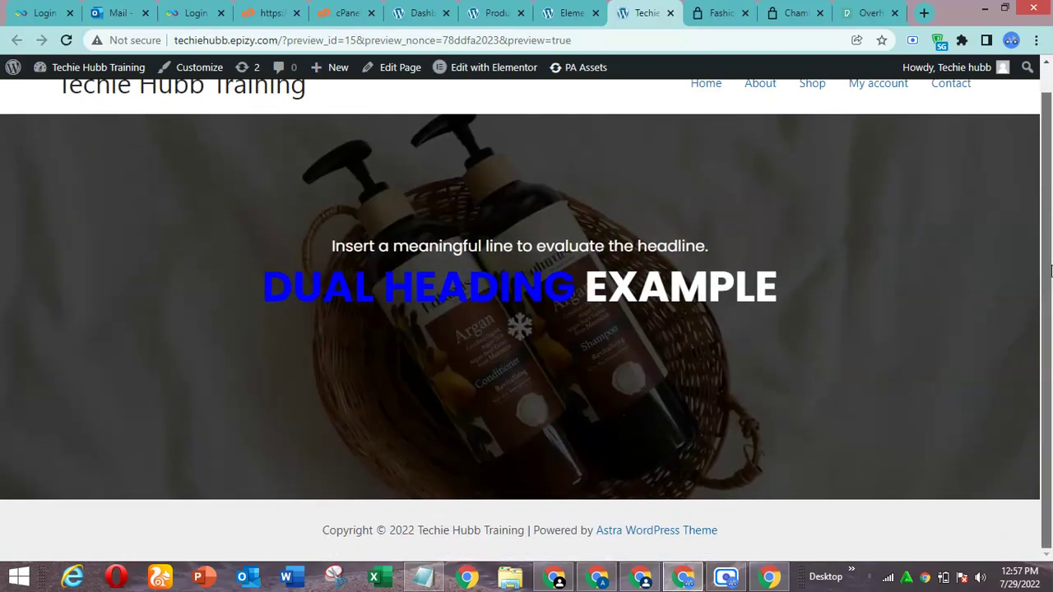
scroll(1050, 200, up, 1)
scroll(1050, 237, down, 1)
scroll(1050, 263, up, 1)
scroll(1050, 231, down, 1)
scroll(1050, 197, up, 1)
scroll(1050, 185, up, 1)
scroll(1050, 286, down, 1)
scroll(1050, 287, up, 1)
scroll(1050, 292, down, 1)
scroll(1050, 292, up, 1)
Step: Return to the Elementor editor, add a Button widget below the Dual Color Heading and align it to the center
click(573, 15)
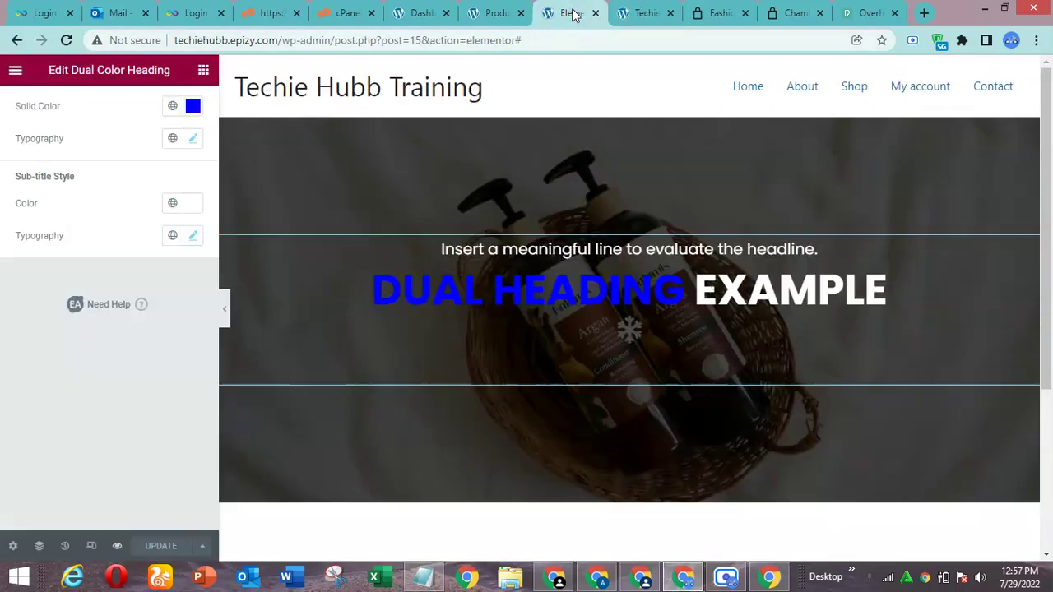
click(204, 77)
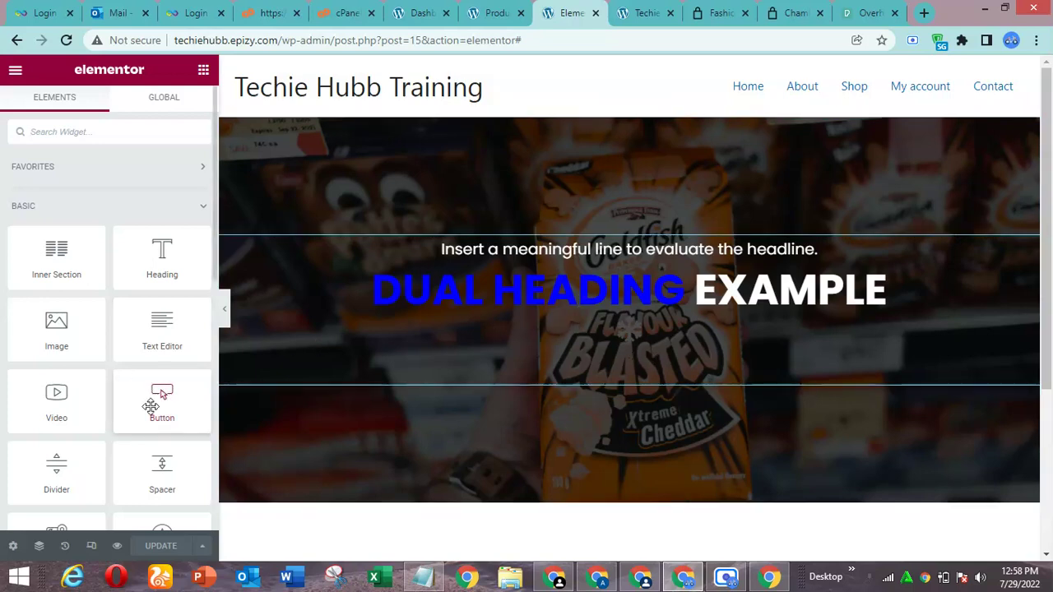
drag(177, 403, 606, 350)
drag(707, 365, 630, 365)
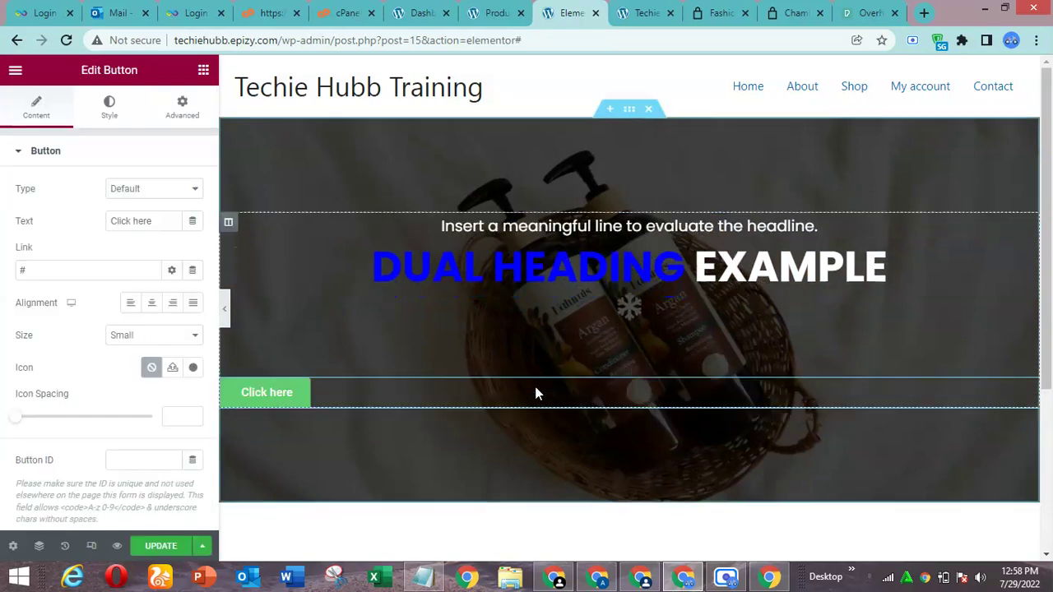
click(151, 304)
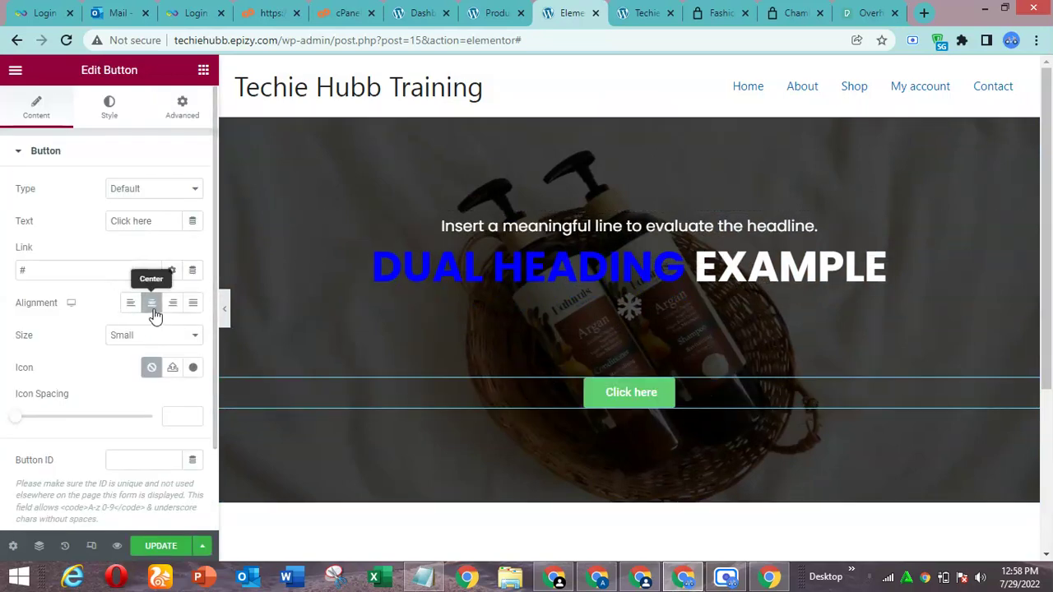
Step: Replace the button's placeholder link with the site's Shop page, found by searching for "shop"
click(50, 270)
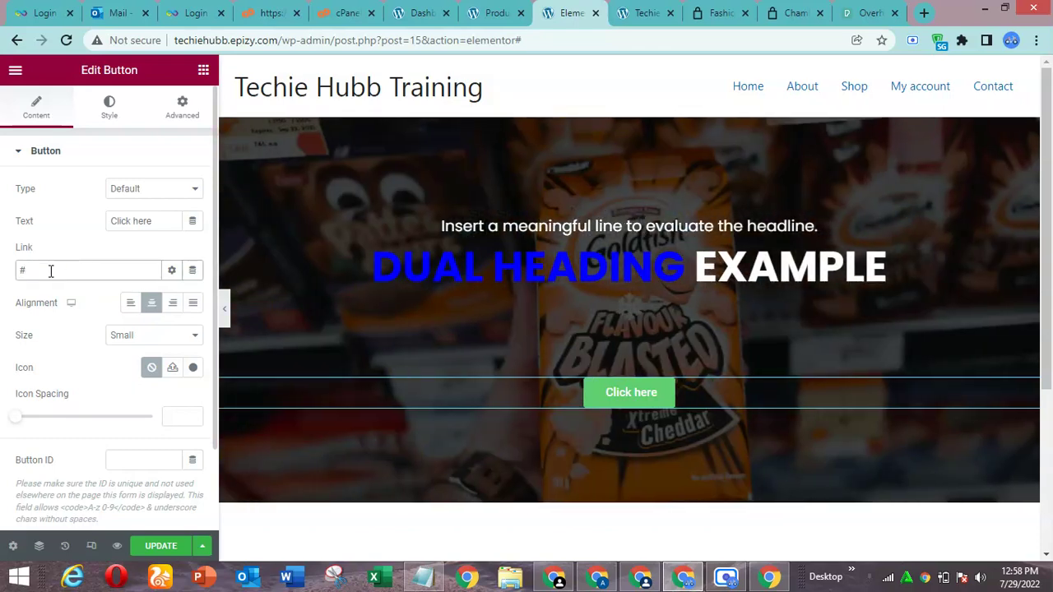
key(BackSpace)
text(shop)
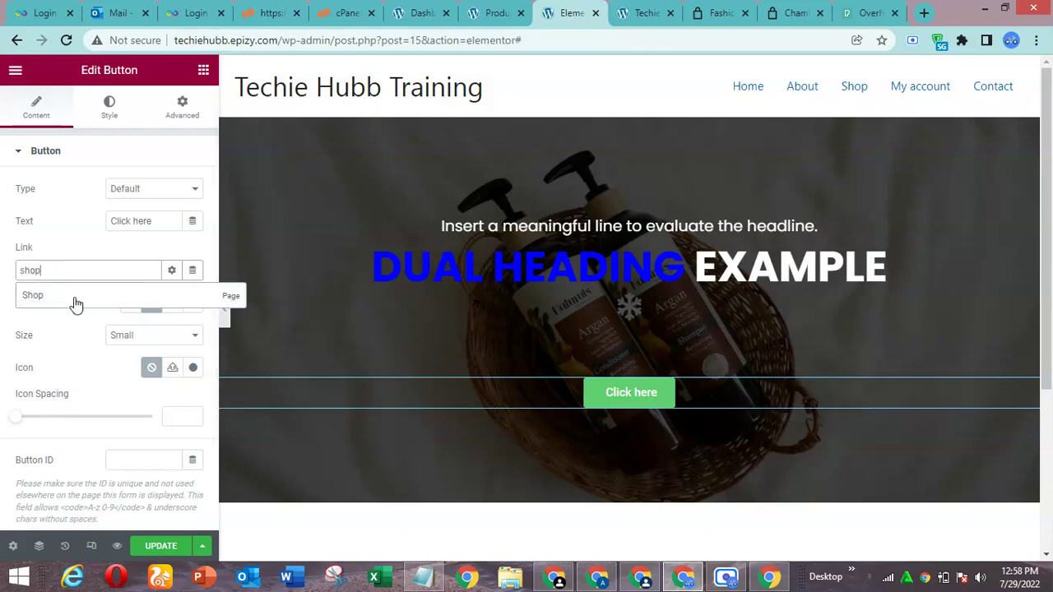
click(76, 299)
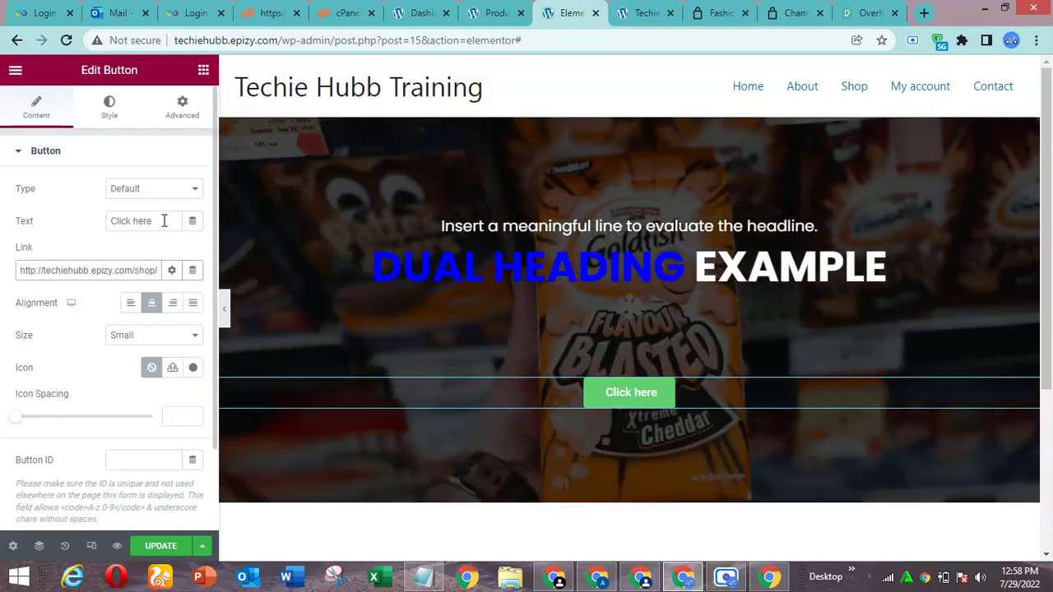
Step: Change the button's text to "Shop Now"
click(164, 221)
drag(165, 221, 109, 222)
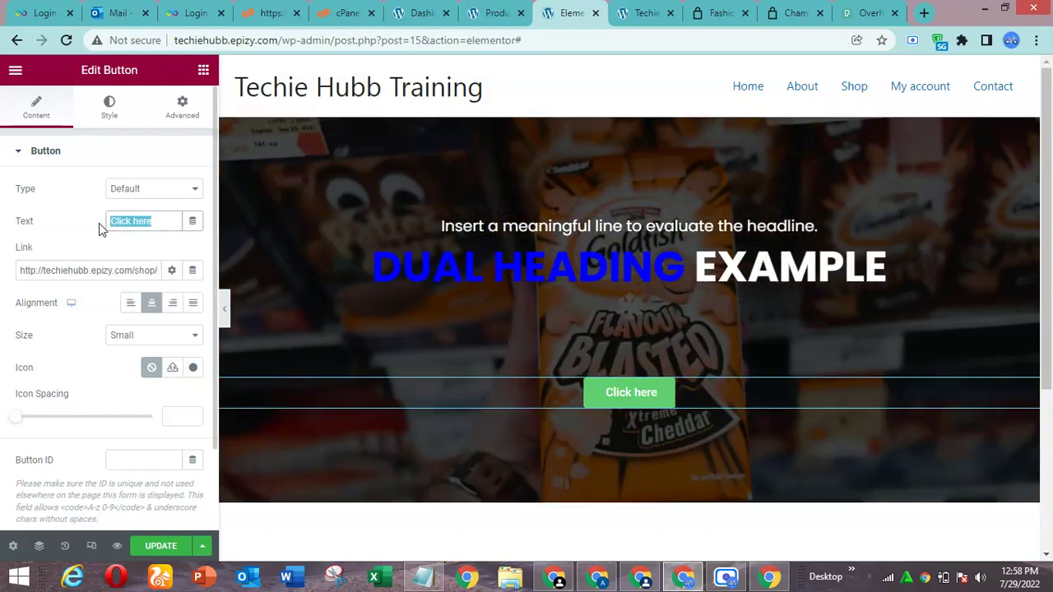
text(Sh)
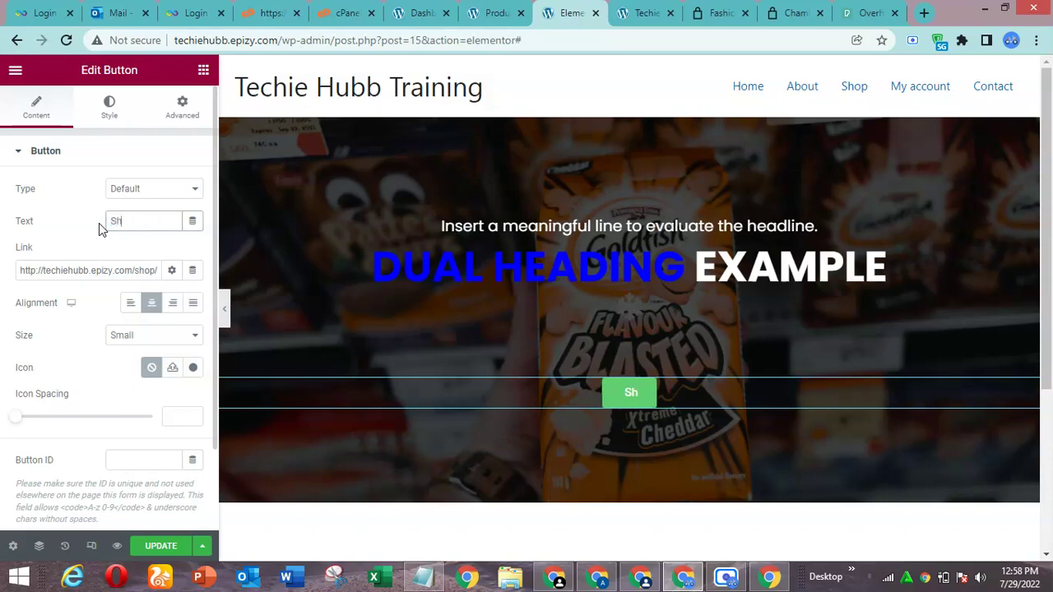
text(op Now)
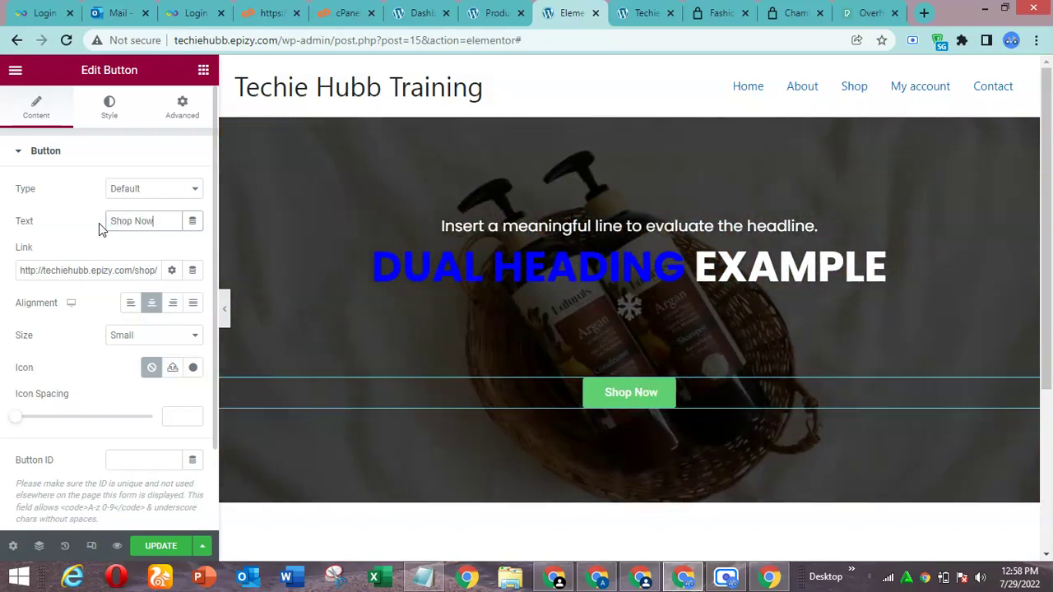
click(138, 213)
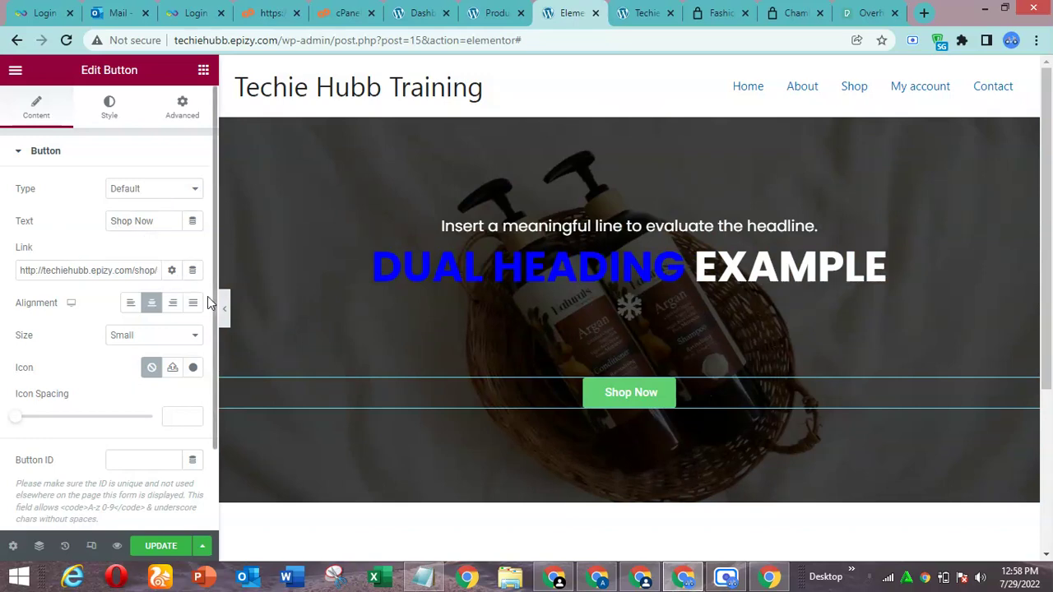
drag(216, 315, 214, 382)
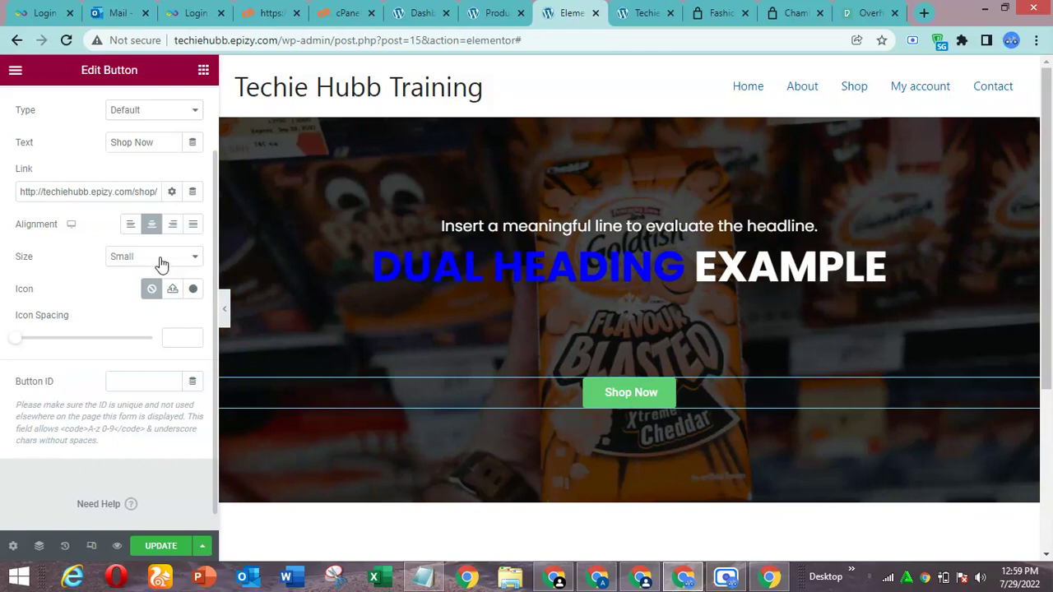
click(163, 261)
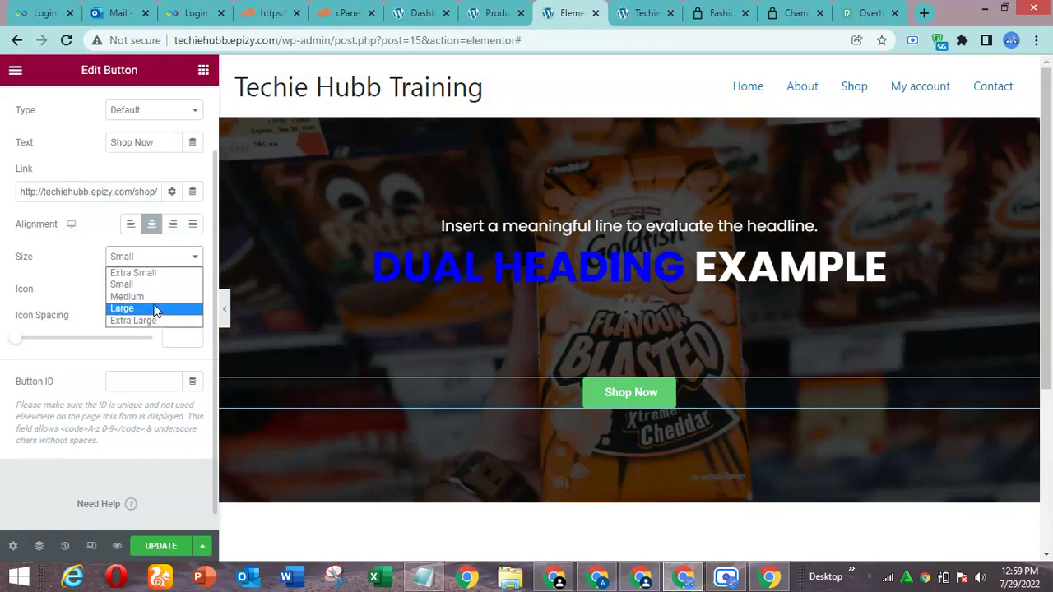
click(85, 271)
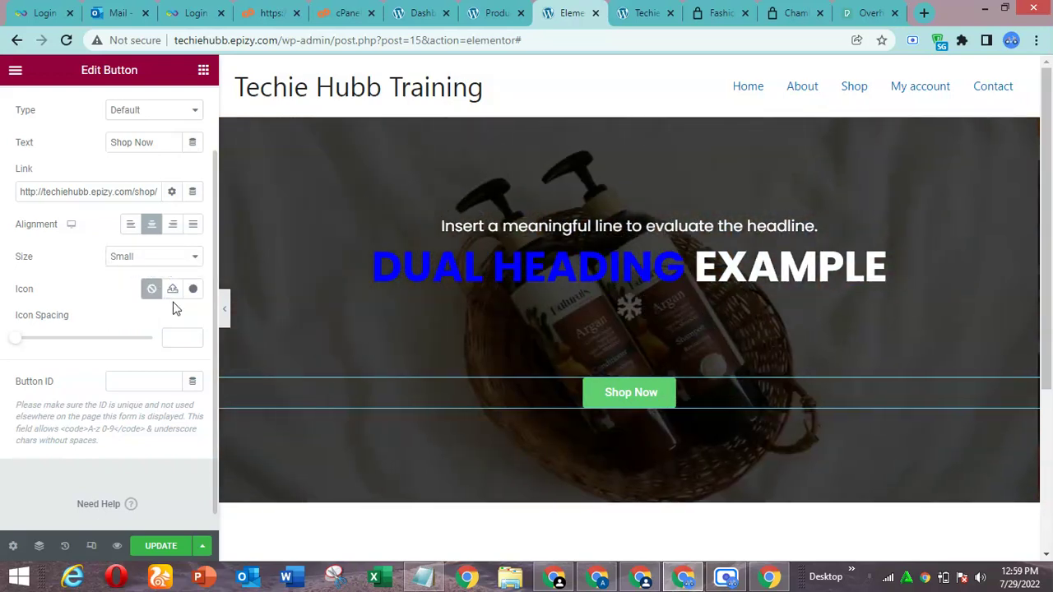
Step: Search the icon library for "cart" and insert the Shopping Cart icon into the Shop Now button
click(194, 291)
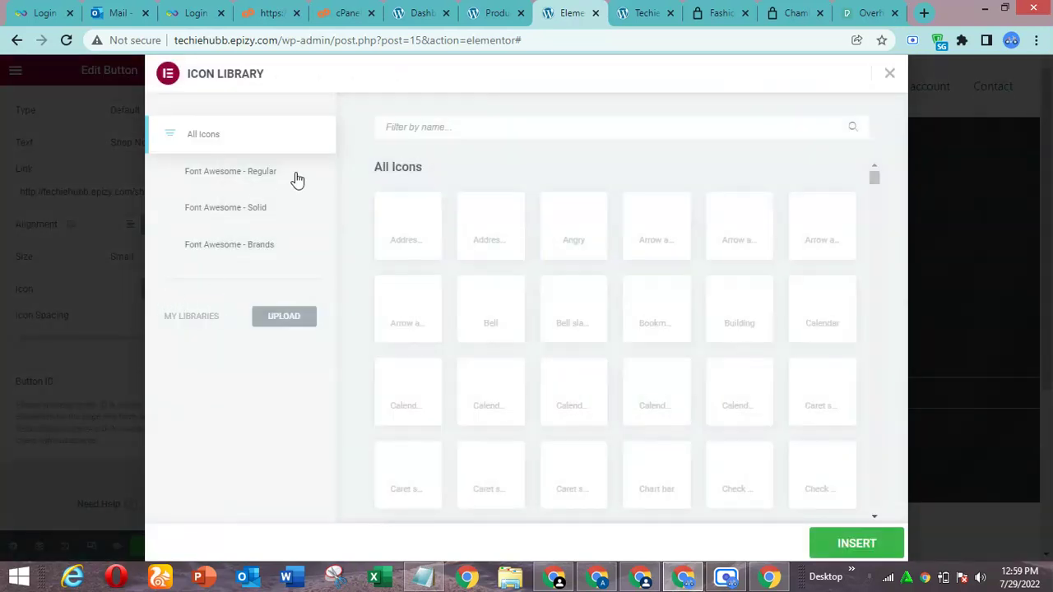
click(494, 129)
text(c)
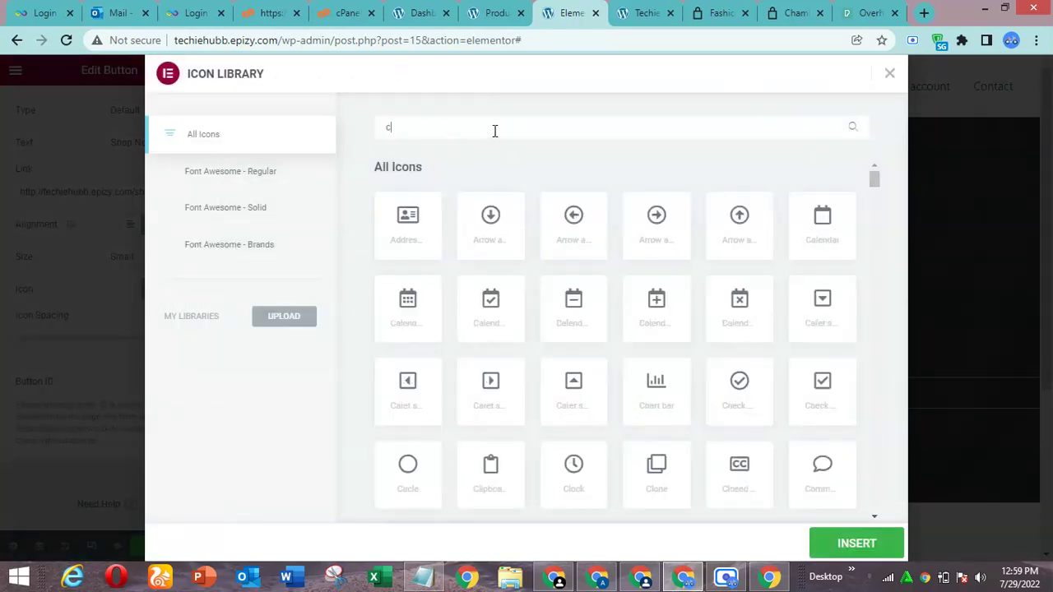
text(ard)
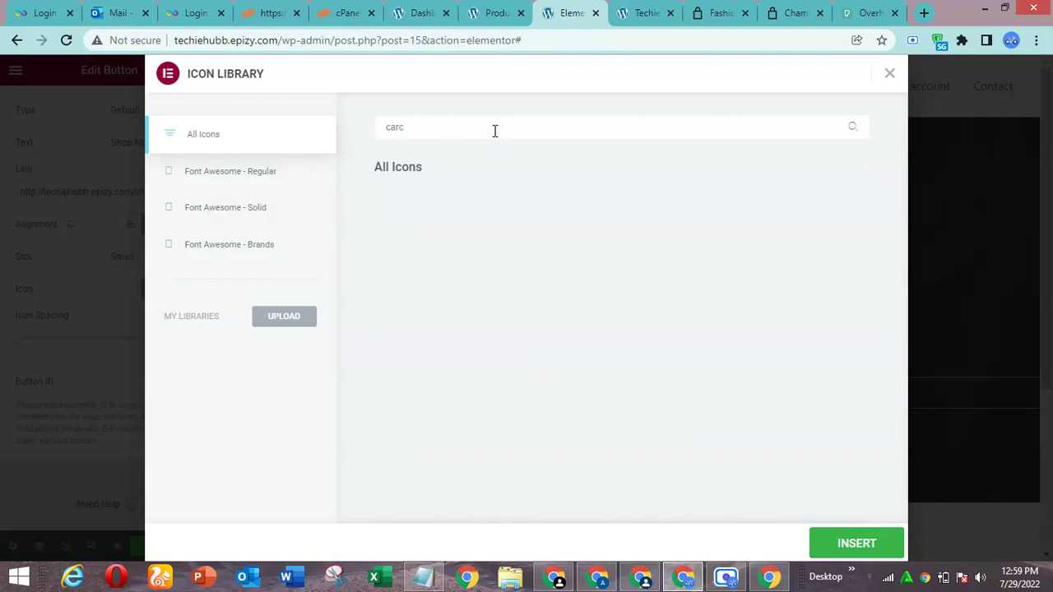
key(BackSpace)
text(h)
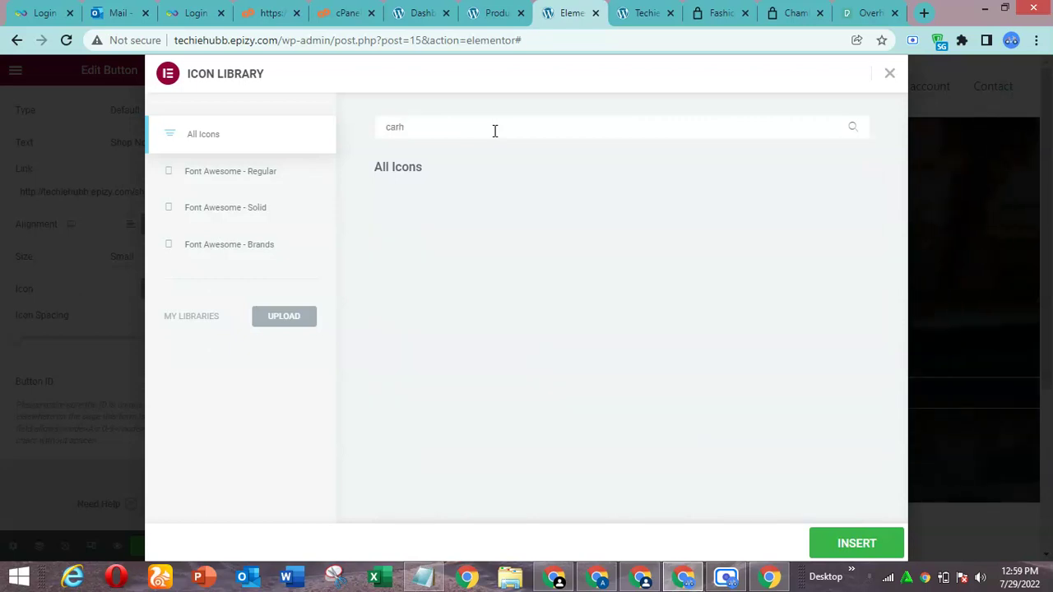
key(BackSpace)
text(t)
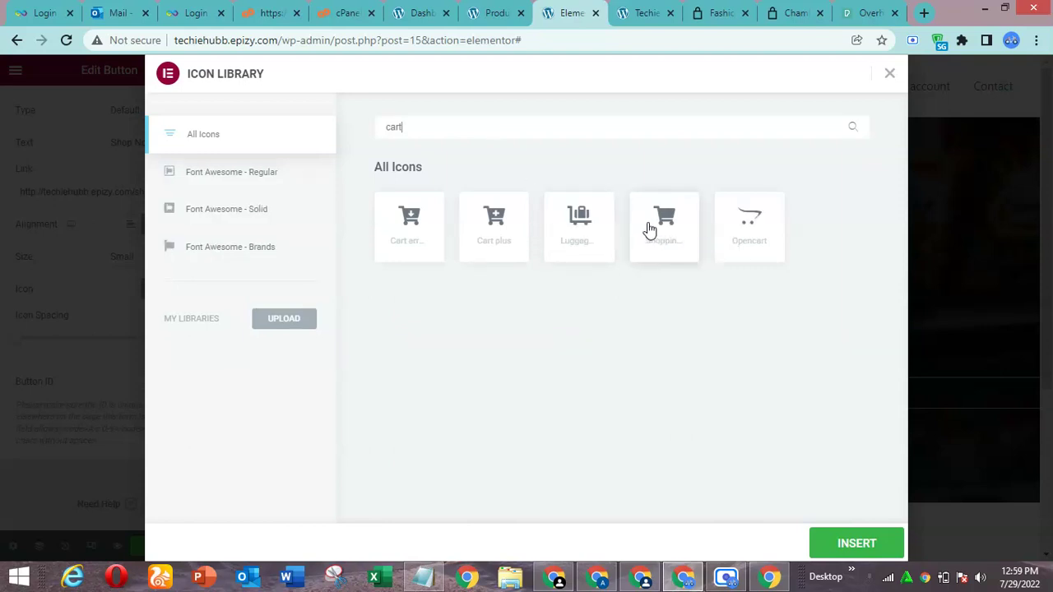
click(664, 232)
click(846, 546)
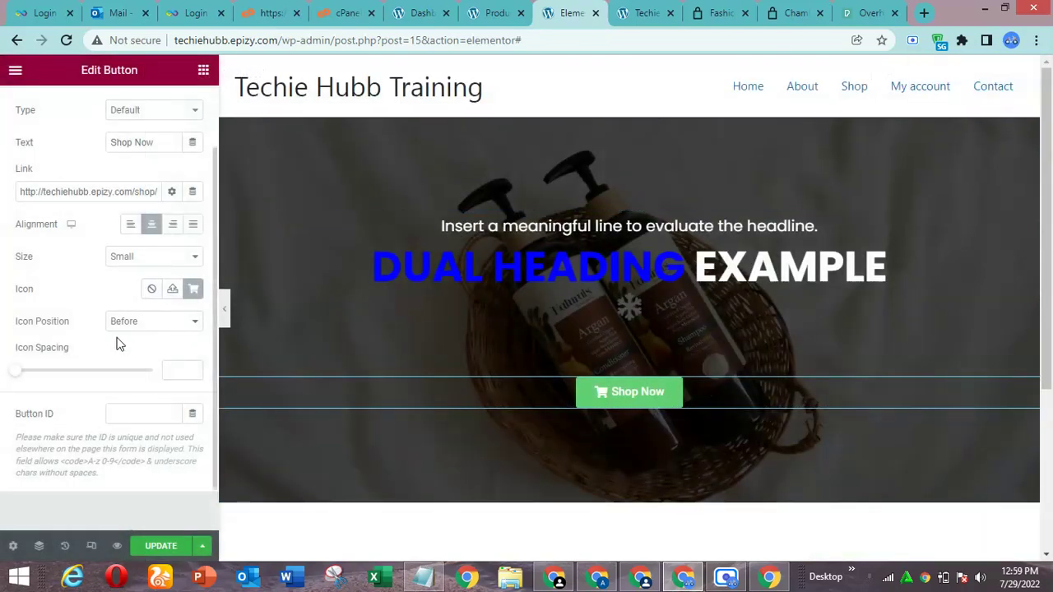
Step: Set the cart icon's position to After the button text, comparing it with Before, and set the icon spacing to 10
click(147, 325)
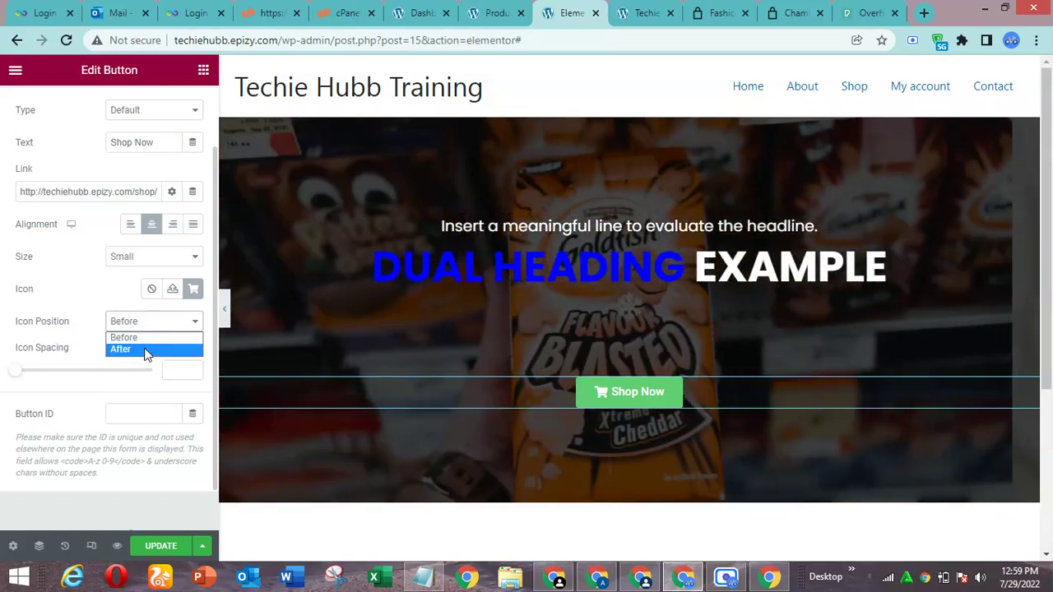
click(145, 350)
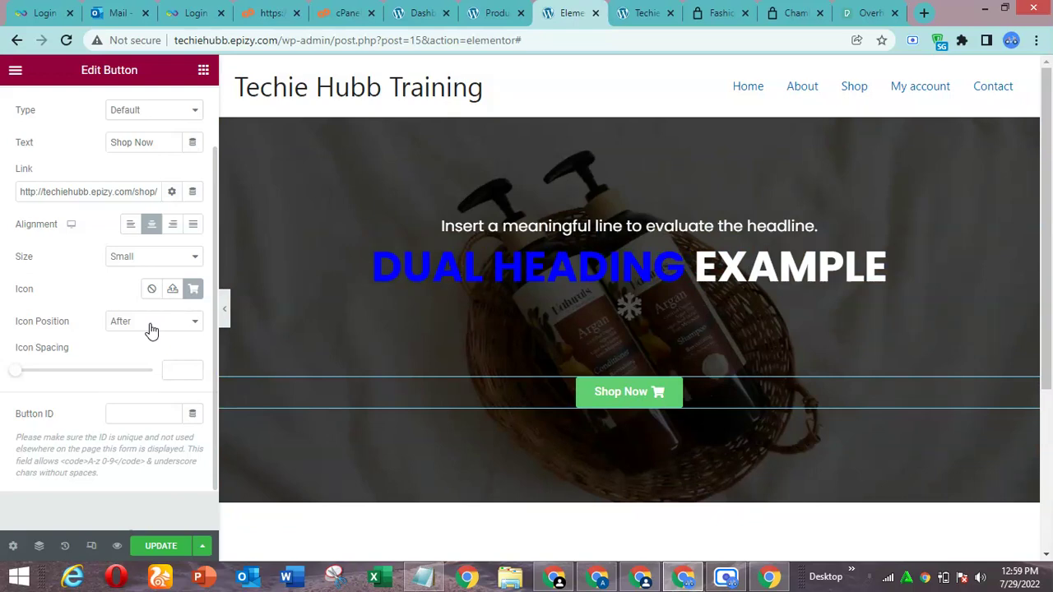
click(151, 327)
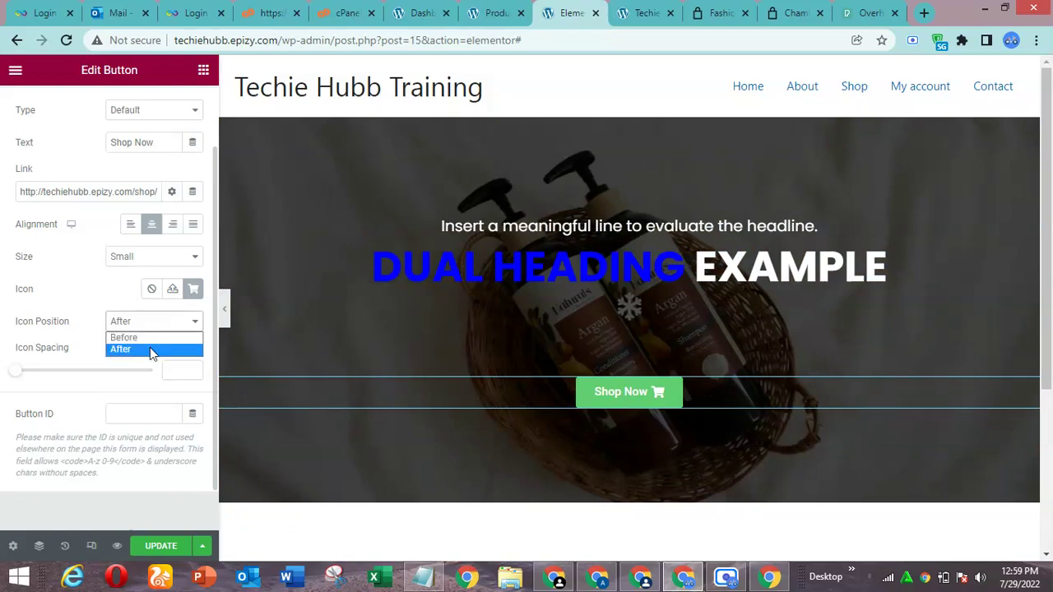
click(146, 337)
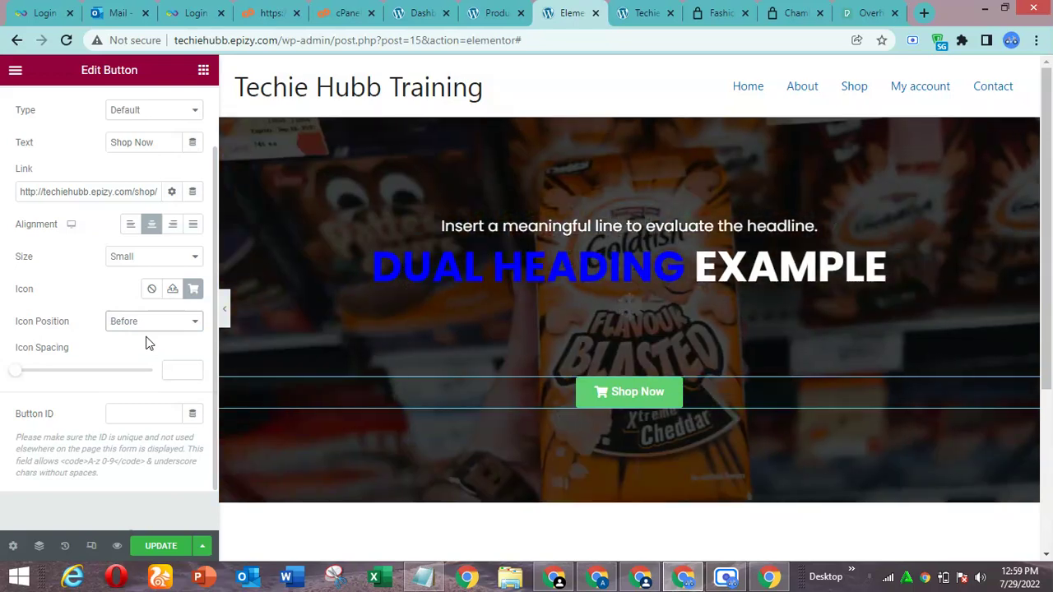
click(144, 322)
click(145, 347)
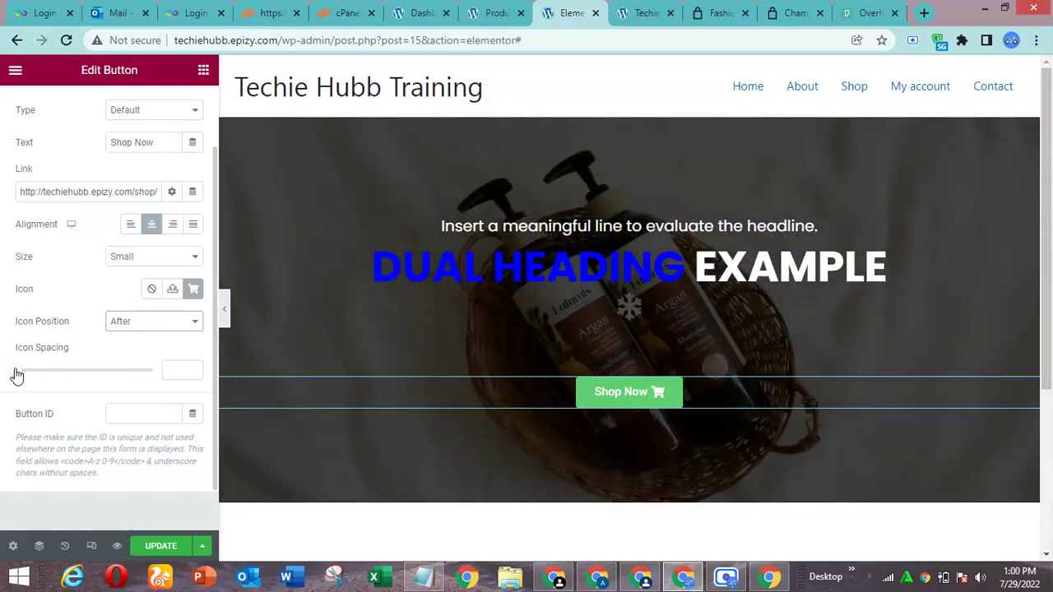
drag(14, 371, 45, 376)
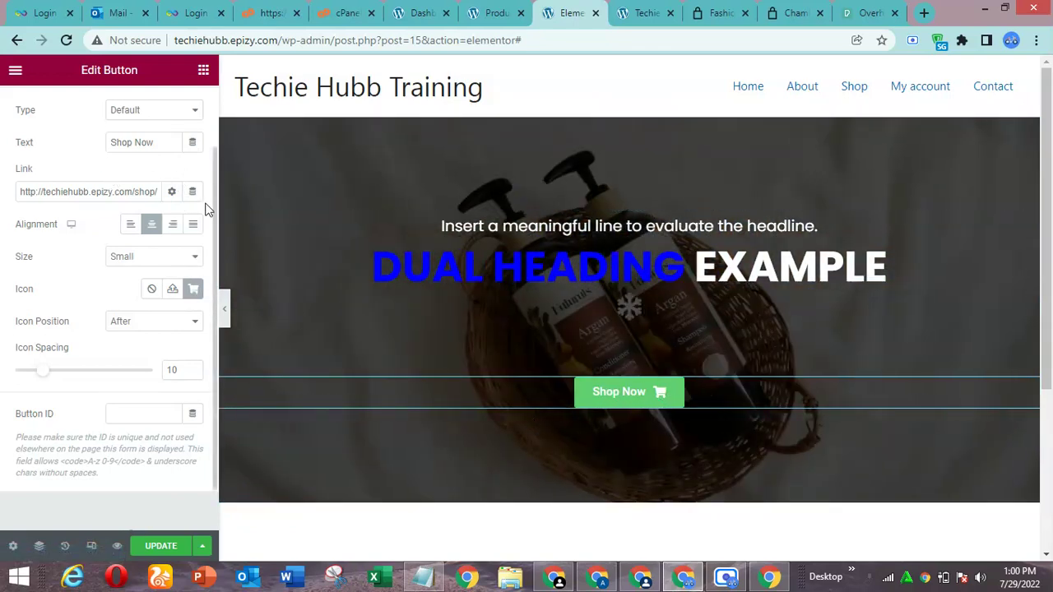
Step: Set the Shop Now button's font family to Poppins, found by searching for "popp"
scroll(214, 189, up, 2)
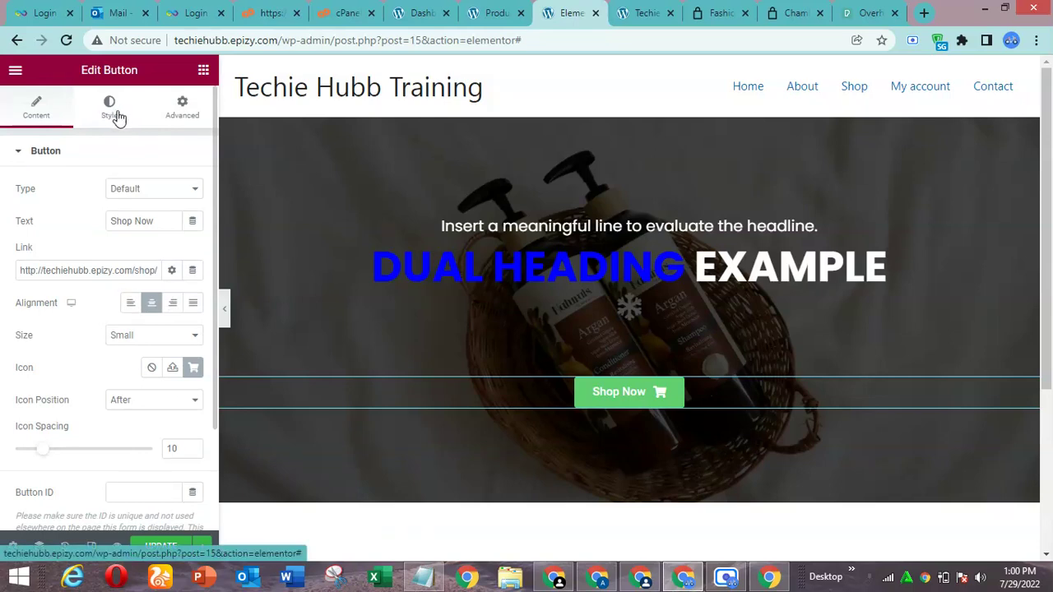
click(114, 120)
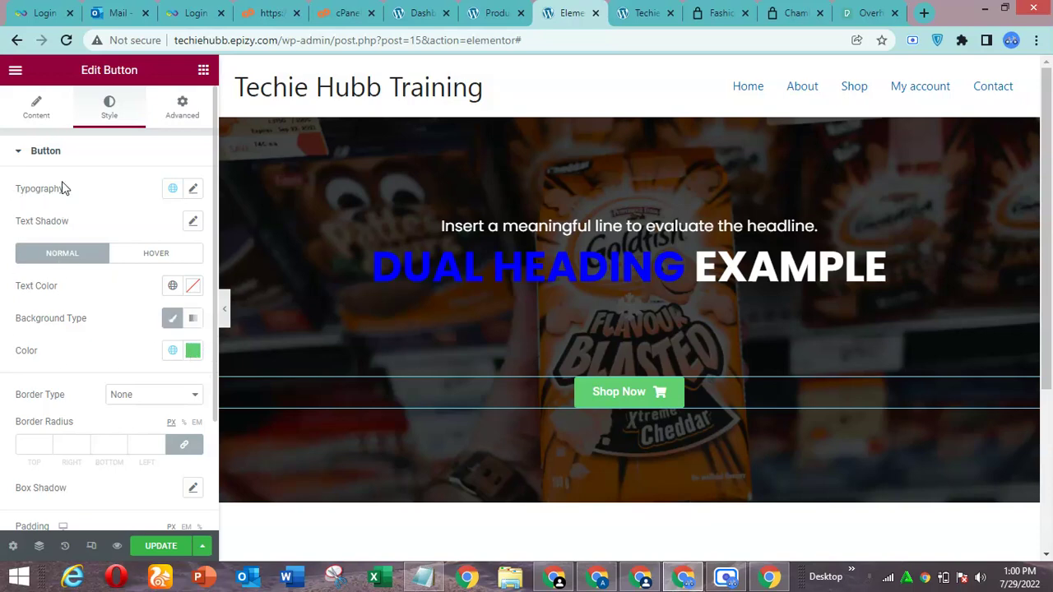
click(192, 190)
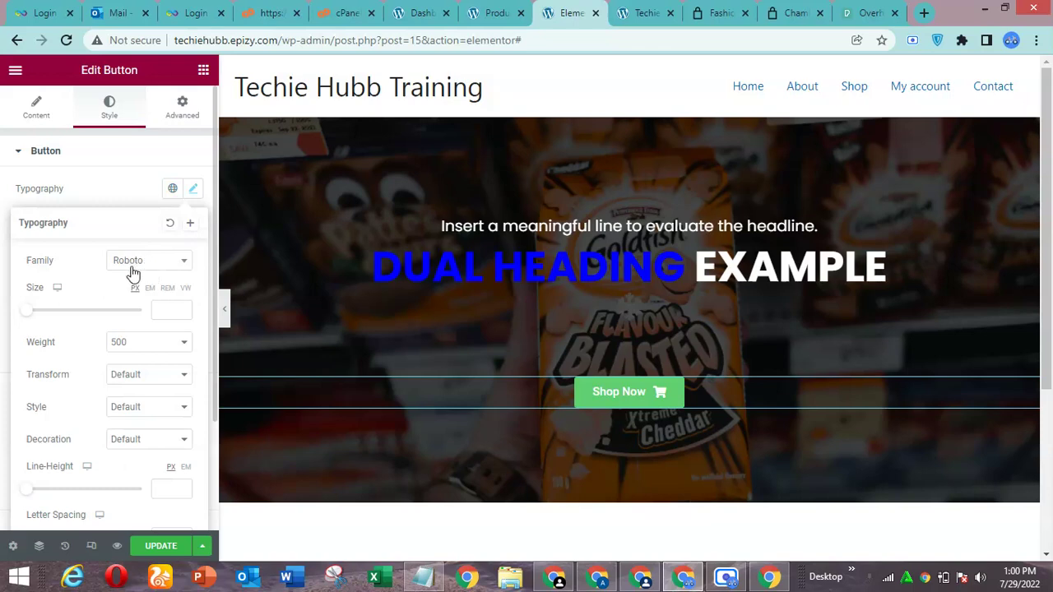
click(148, 270)
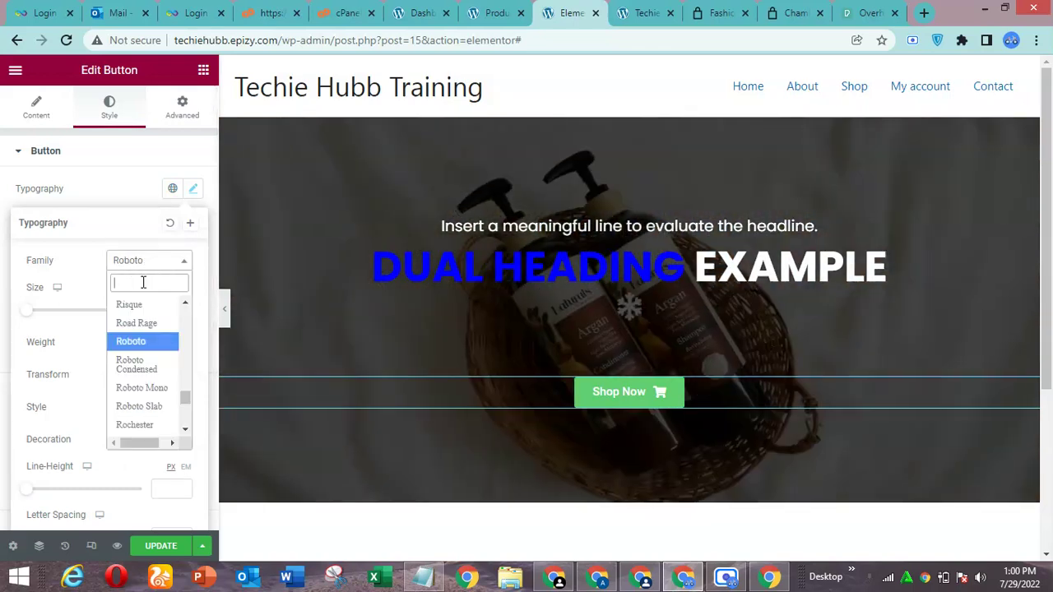
text(popp)
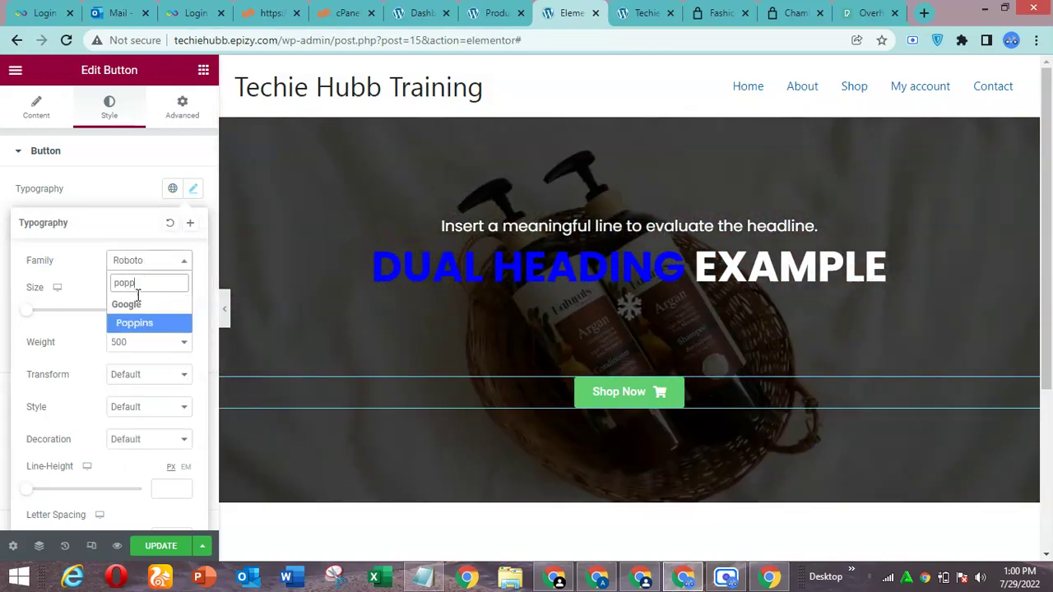
key(Return)
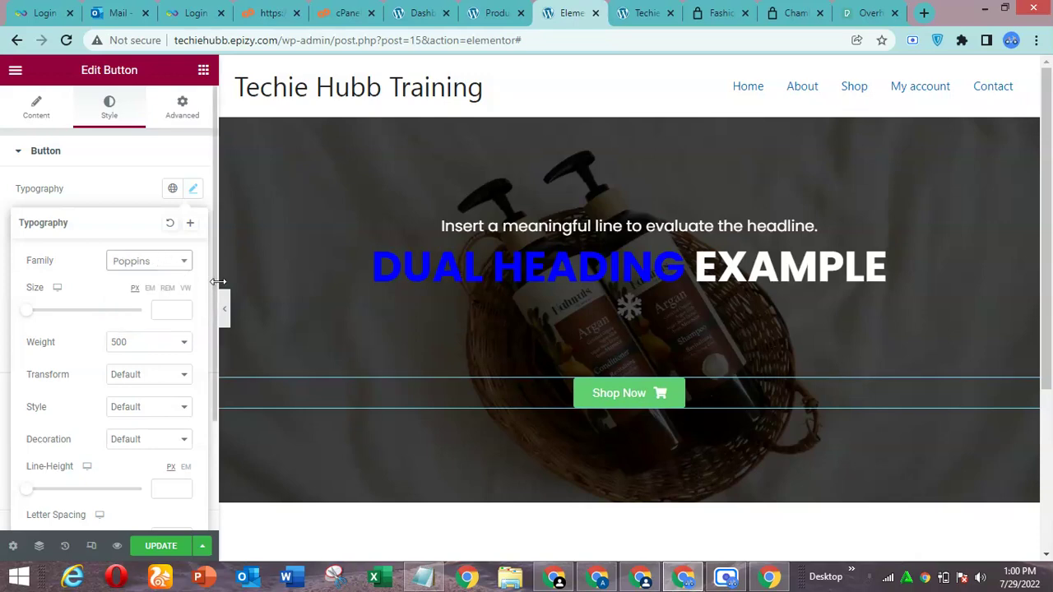
Step: Set the Shop Now button's text size to 16 px after trying 18
click(165, 310)
text(1)
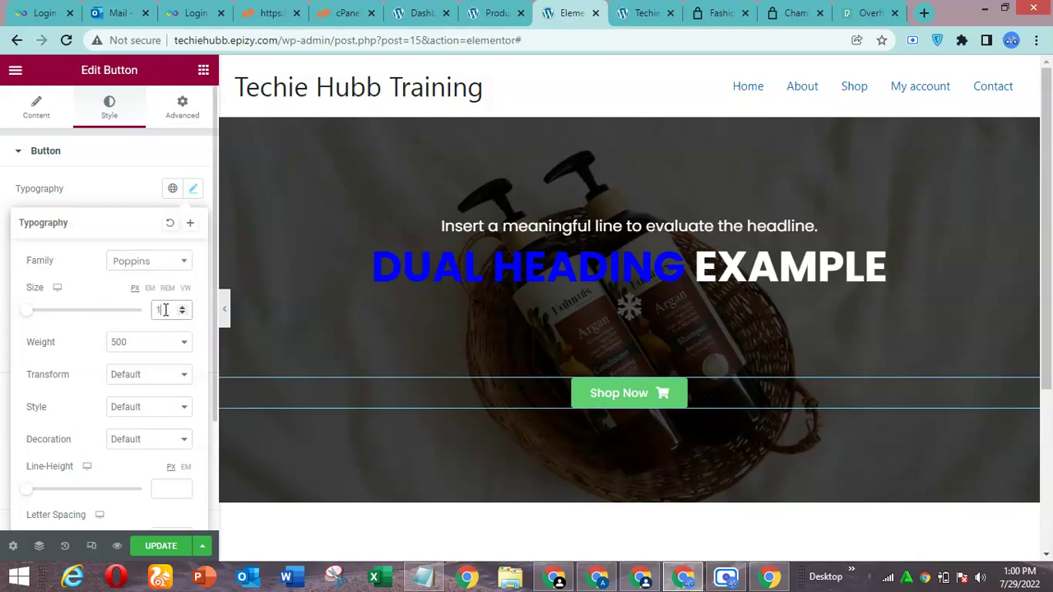
text(8)
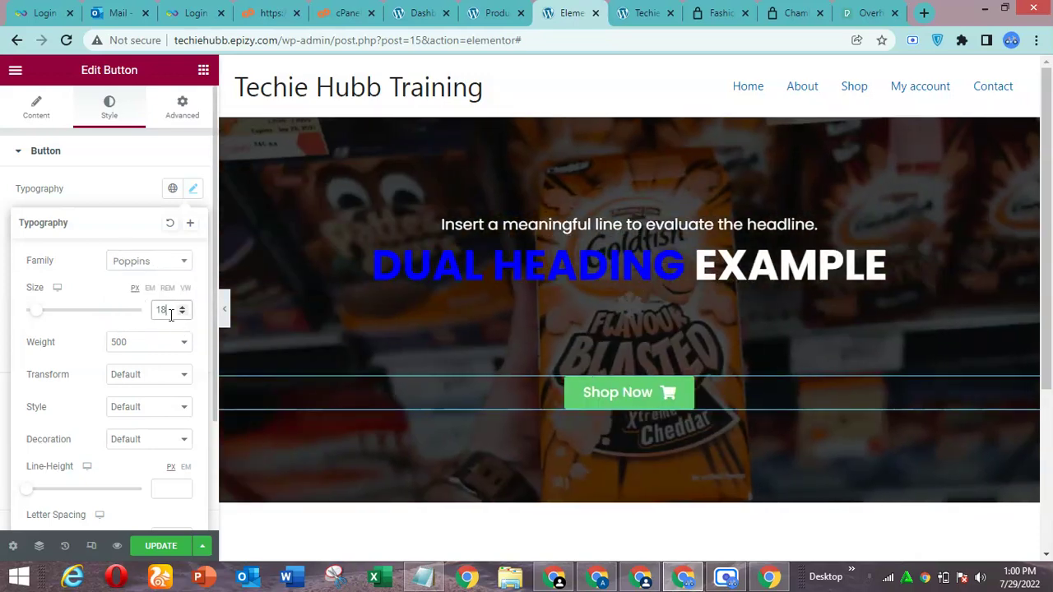
key(BackSpace)
text(6)
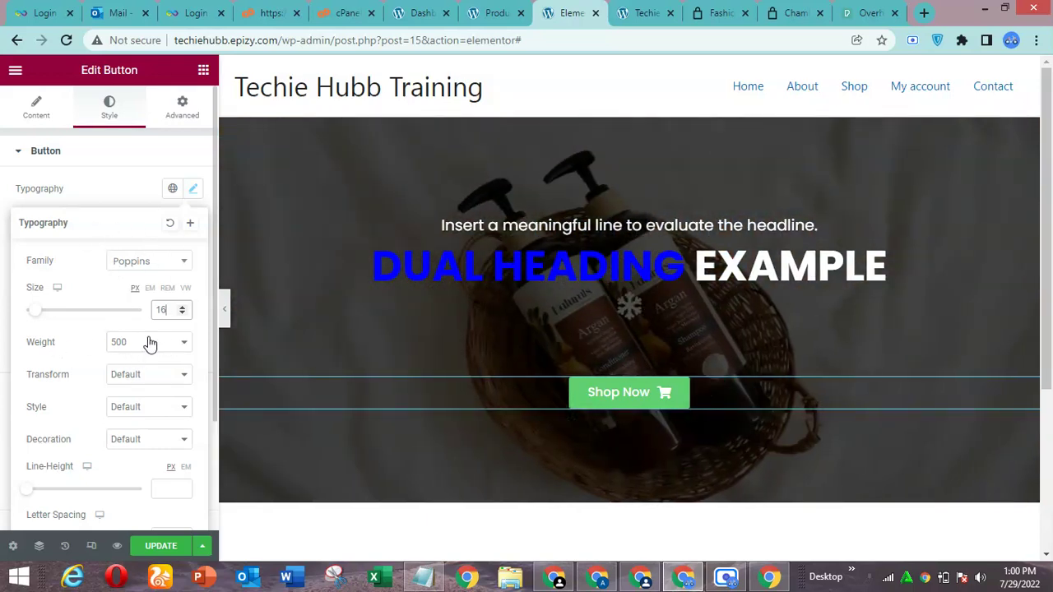
Step: Set the button text's weight to 300 after trying 200, and its transform to Uppercase
click(149, 343)
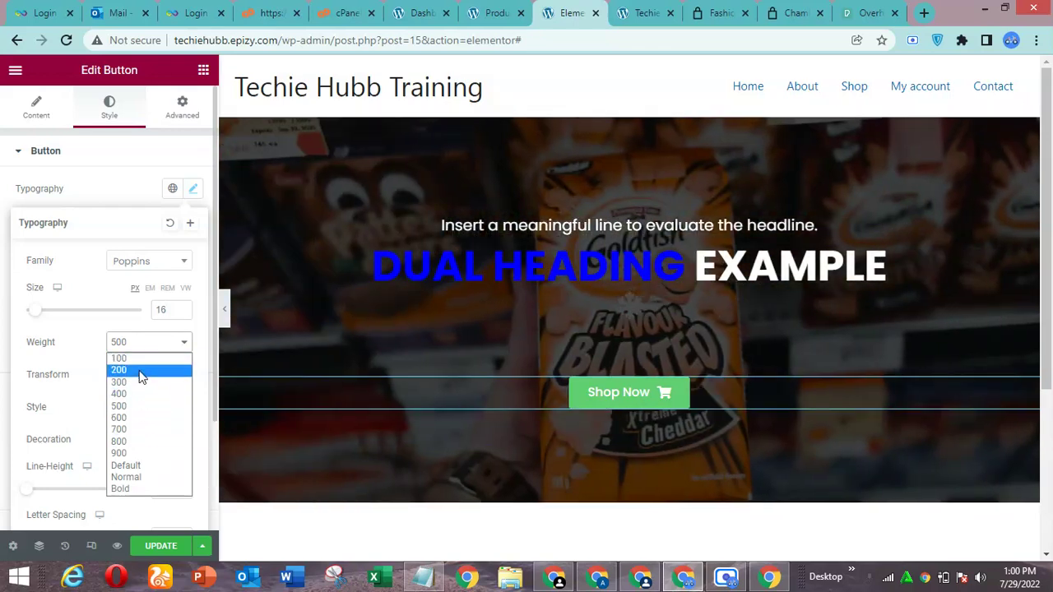
click(140, 372)
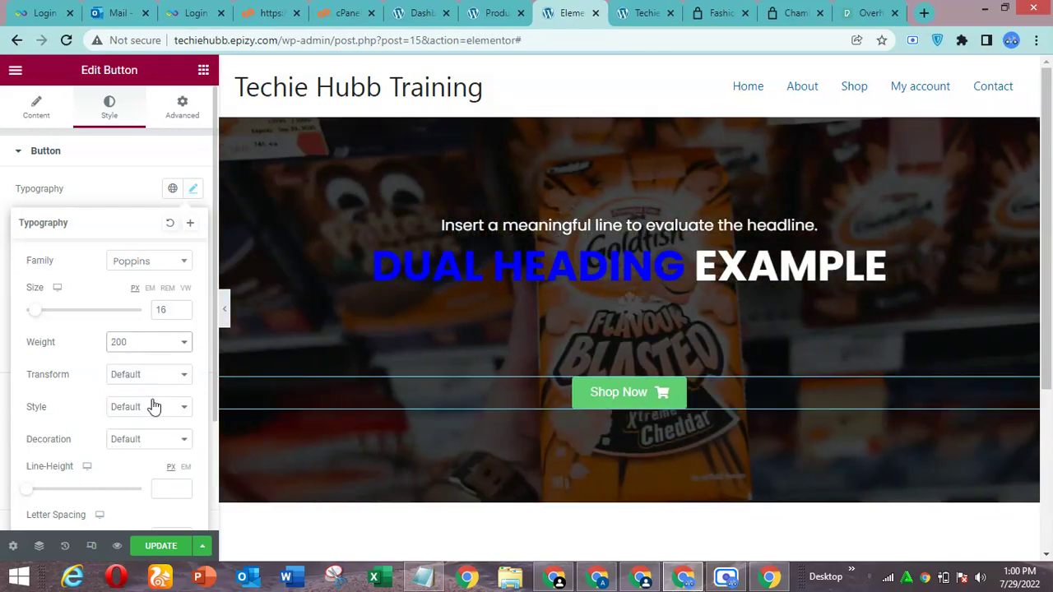
click(145, 341)
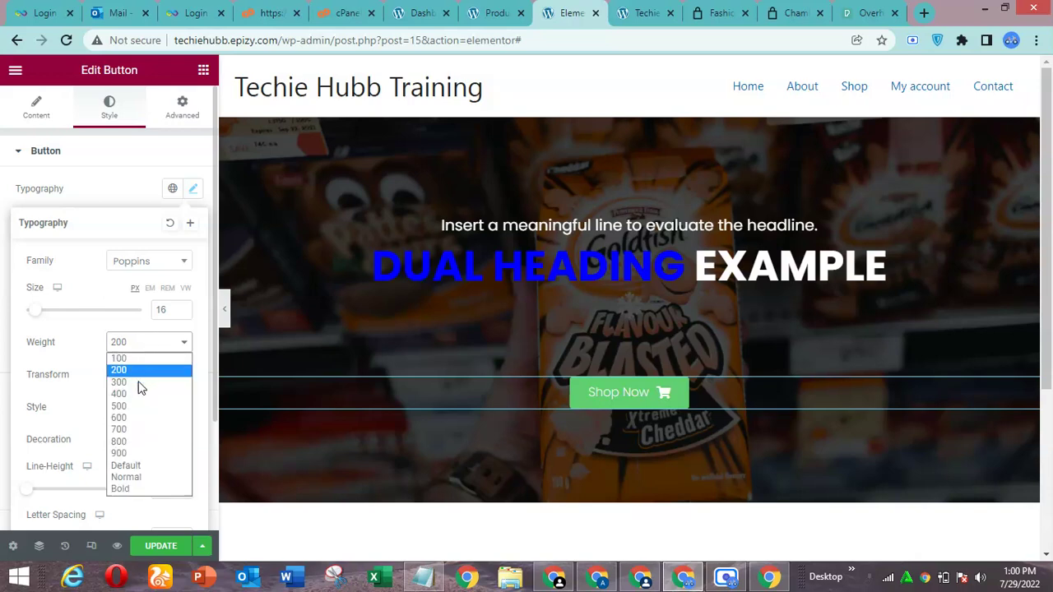
click(135, 380)
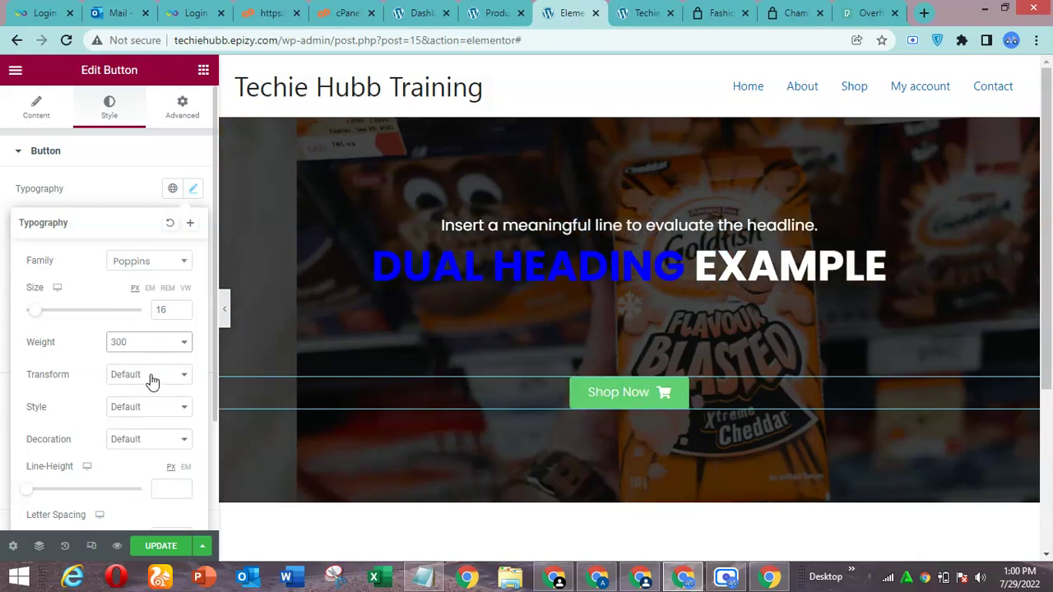
click(152, 379)
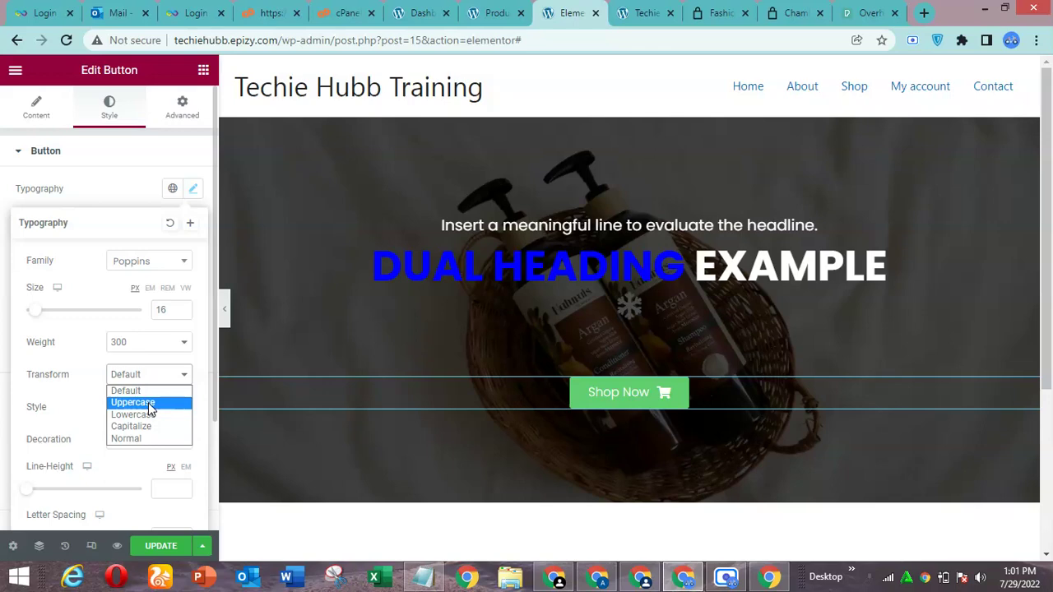
click(150, 403)
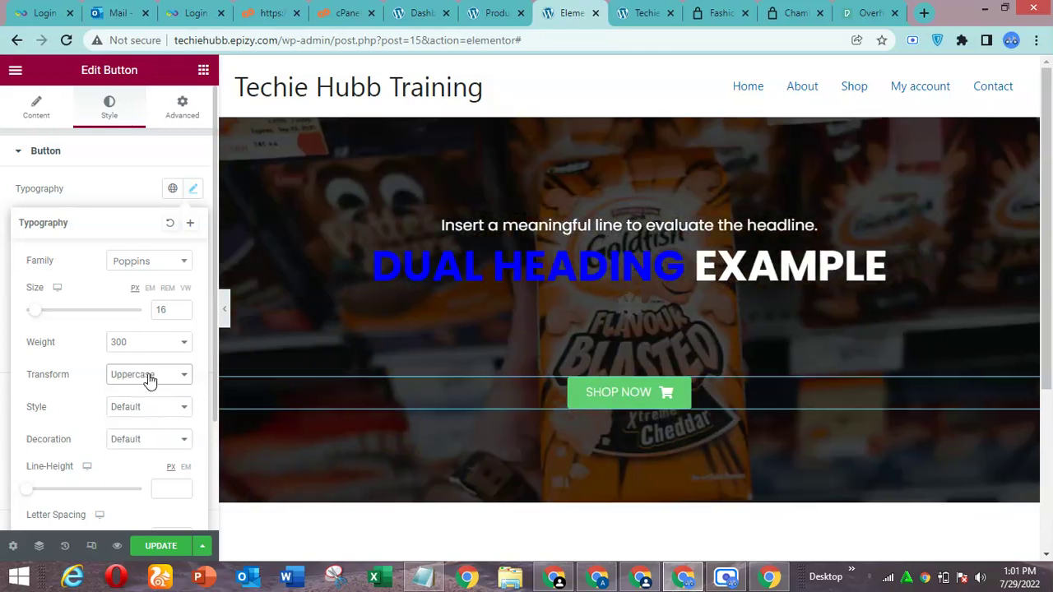
click(146, 376)
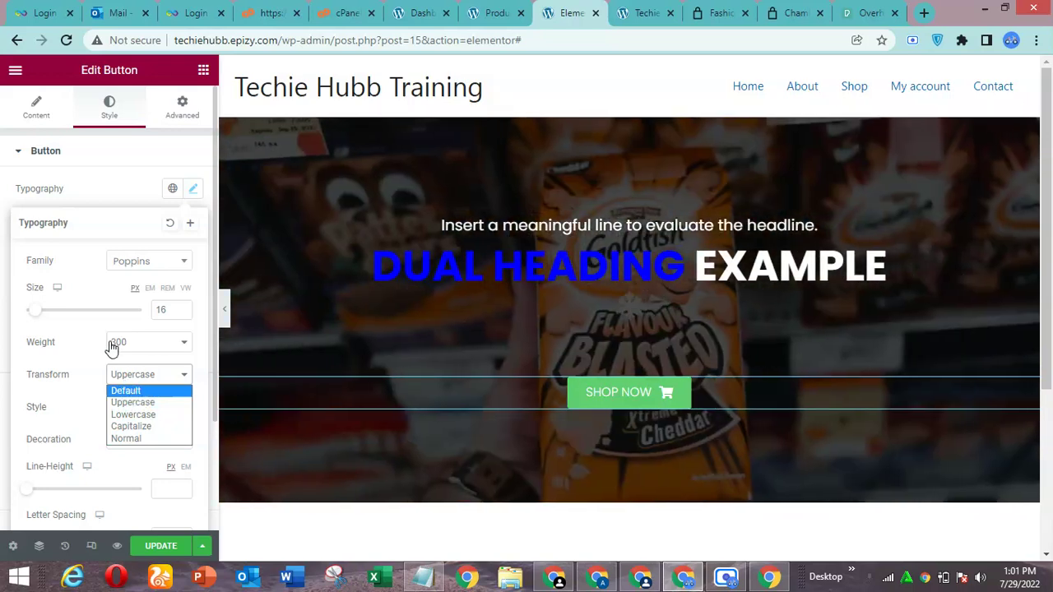
click(89, 347)
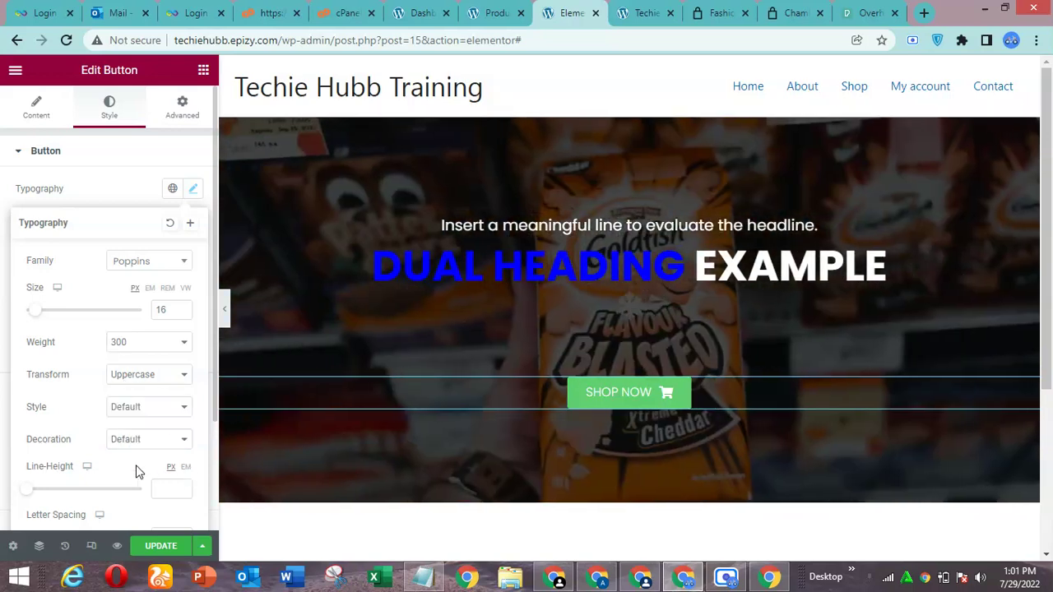
click(152, 412)
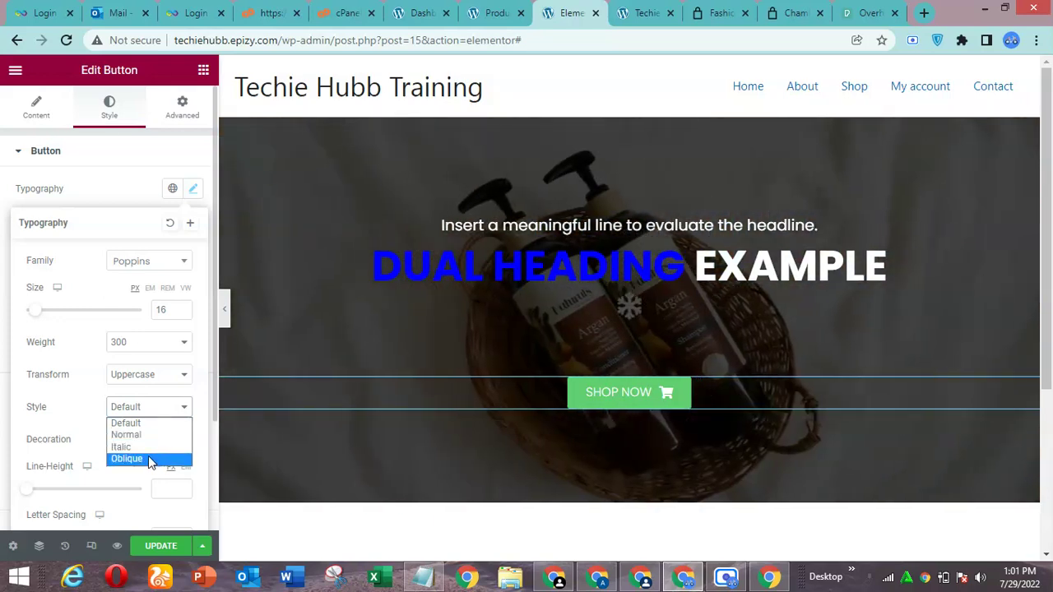
click(86, 406)
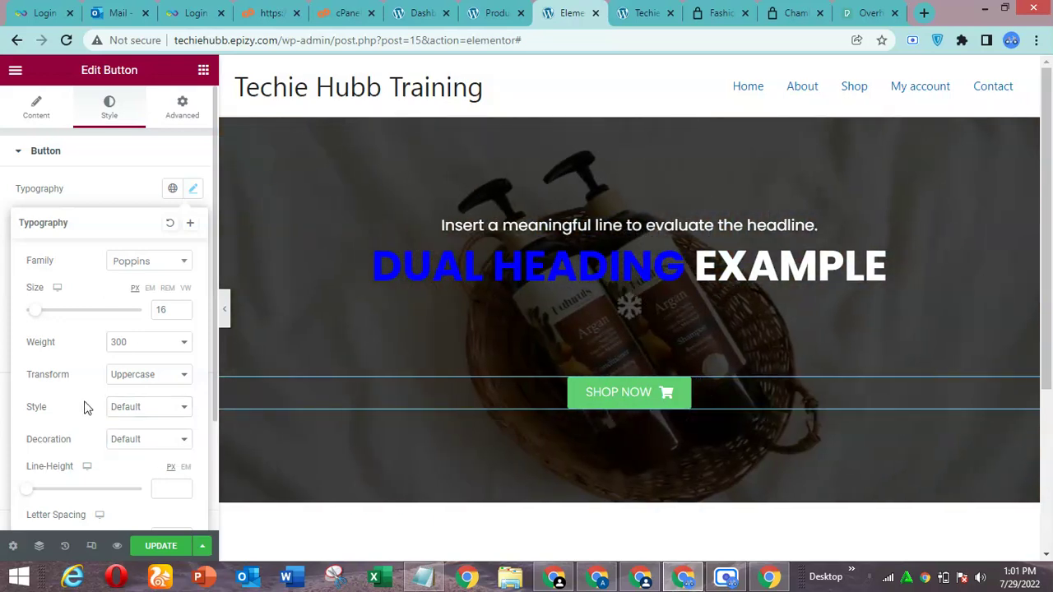
click(140, 443)
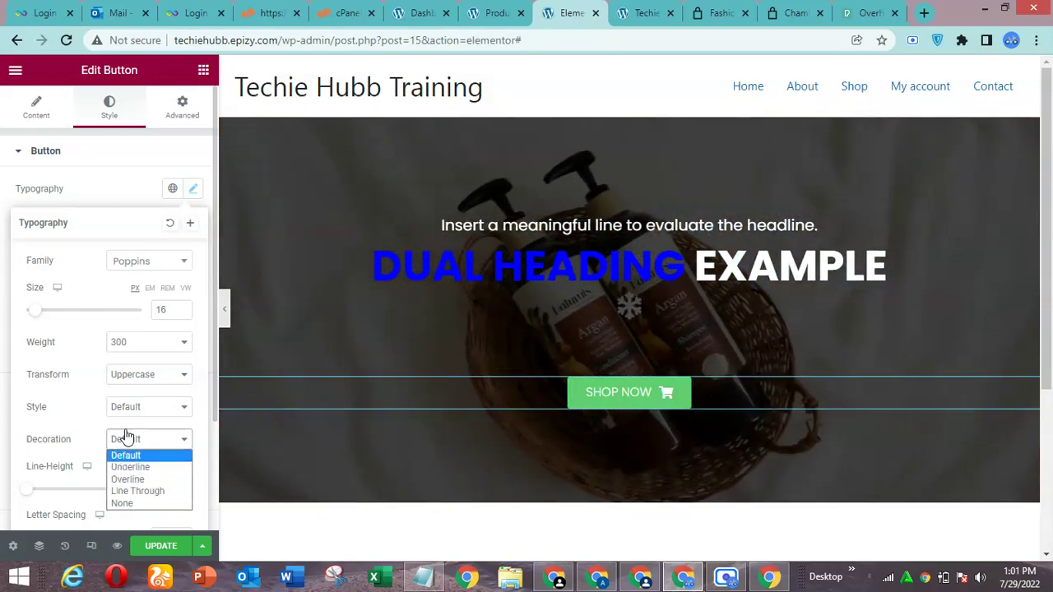
click(91, 426)
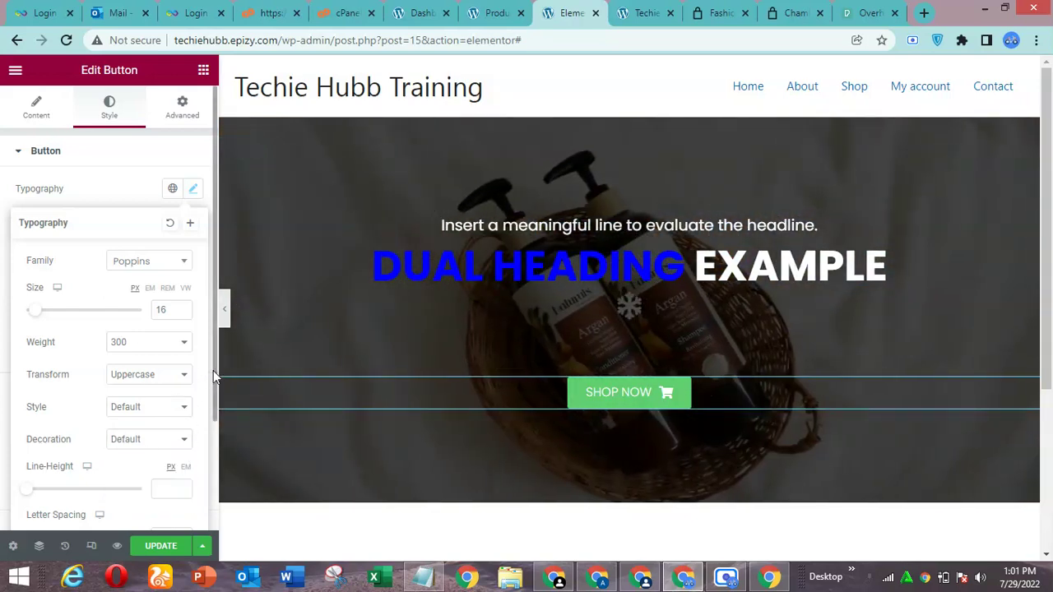
Step: Change the Shop Now button's background color to #0000ff
drag(213, 370, 213, 396)
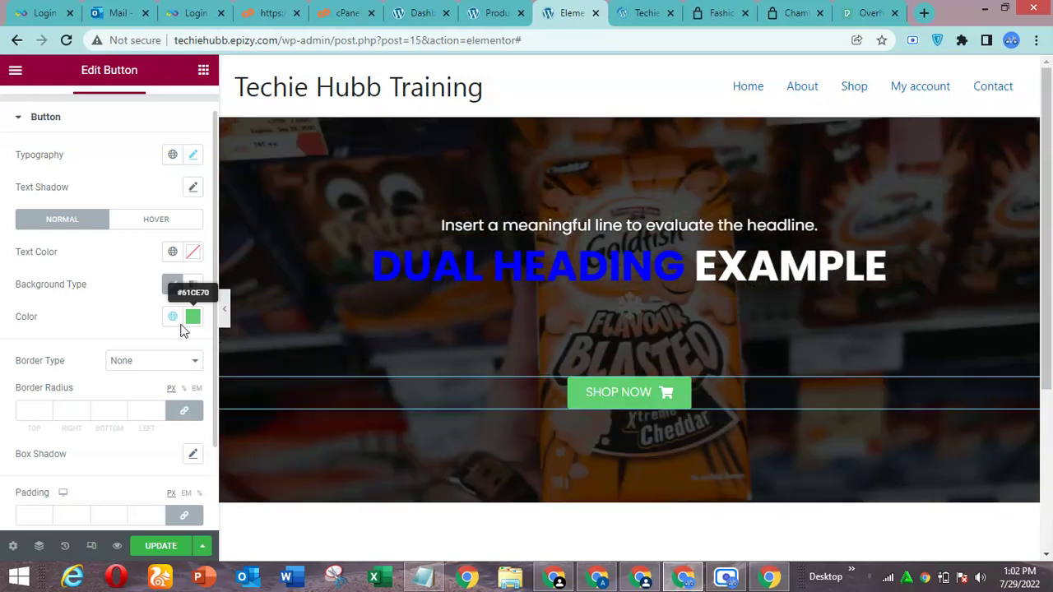
click(194, 318)
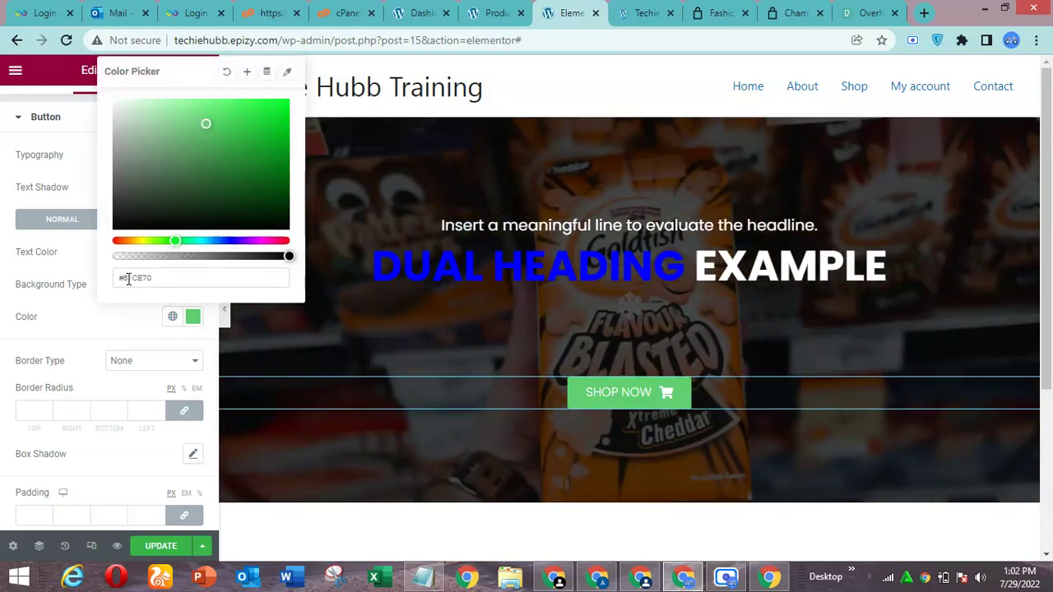
drag(123, 278, 166, 279)
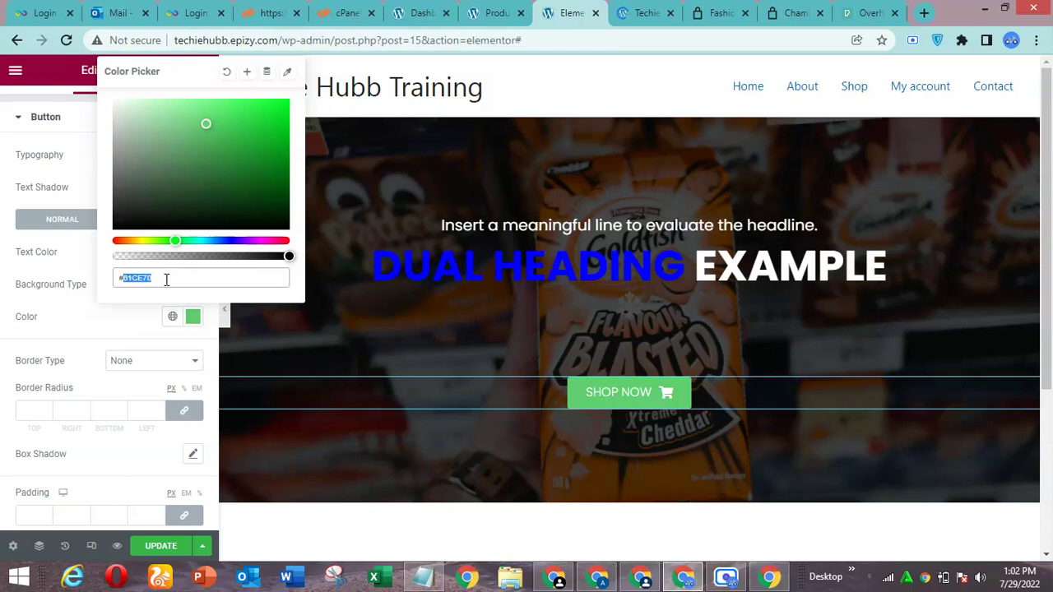
text(0000)
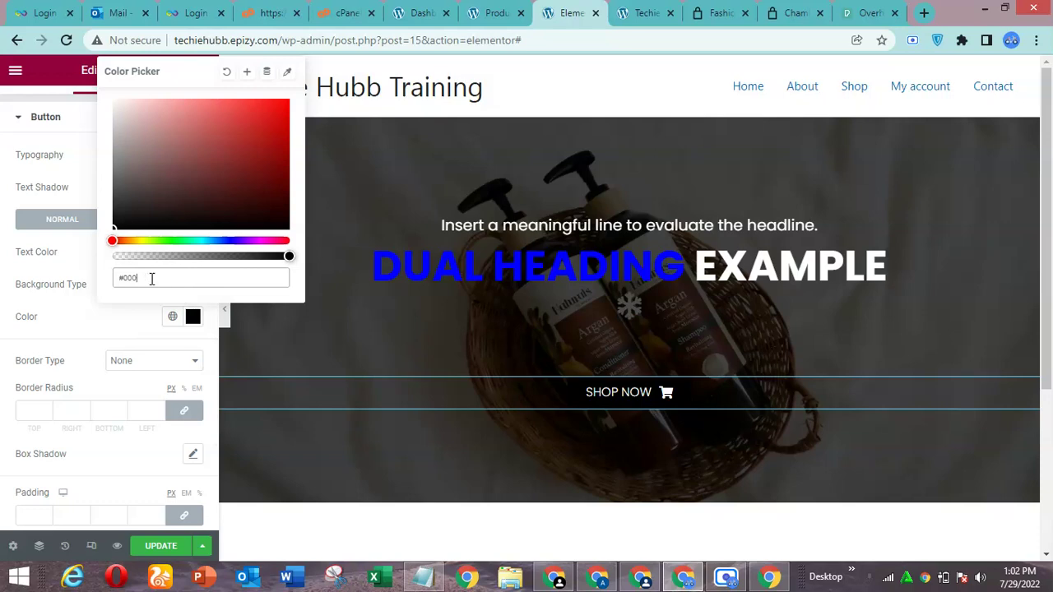
text(0ff)
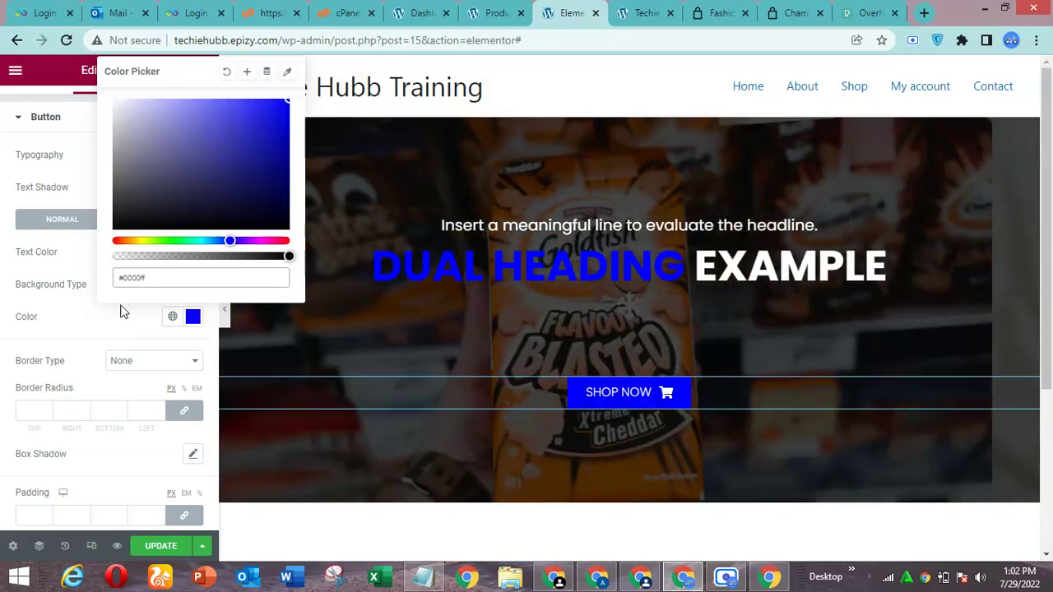
click(140, 337)
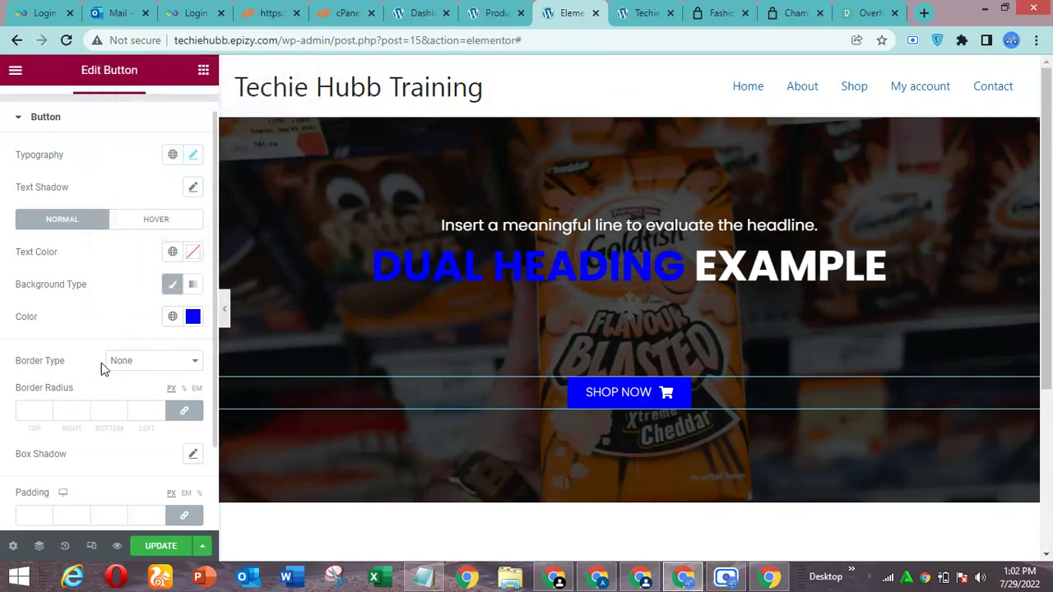
Step: Try a Solid border on the Shop Now button and return the border type to None
click(146, 369)
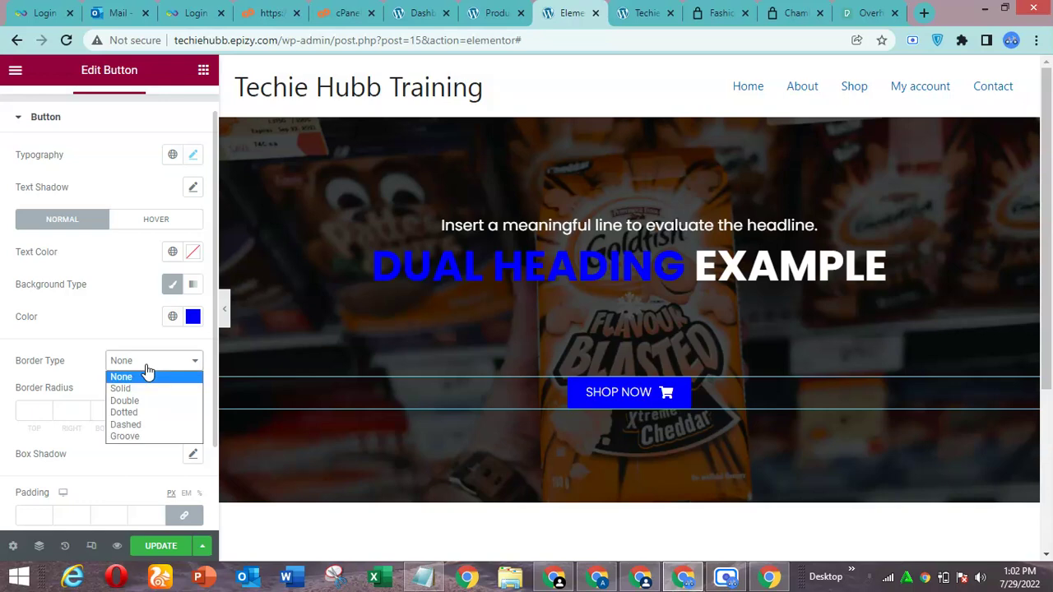
click(141, 389)
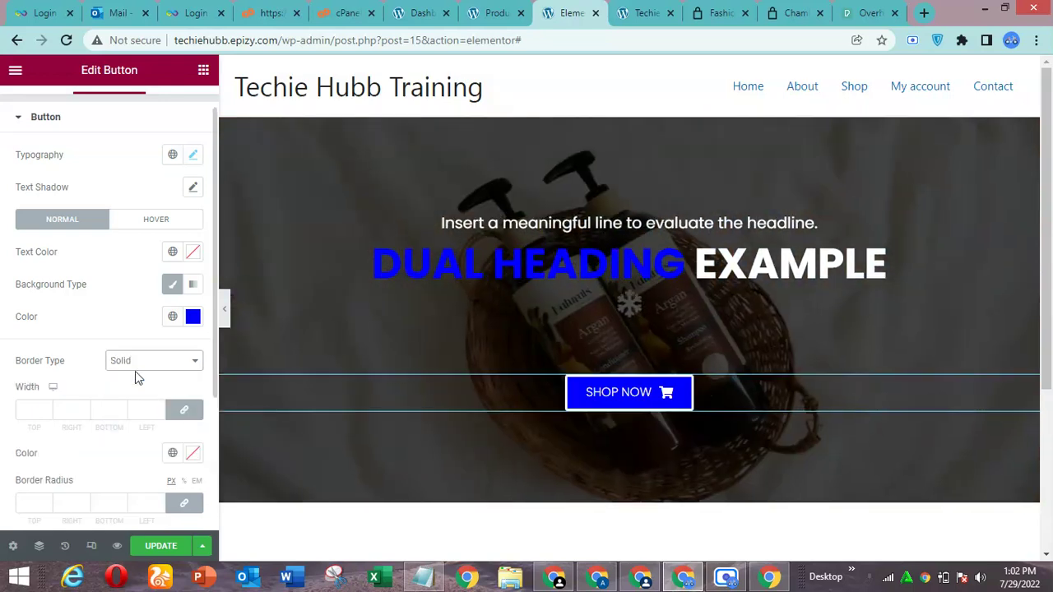
click(152, 367)
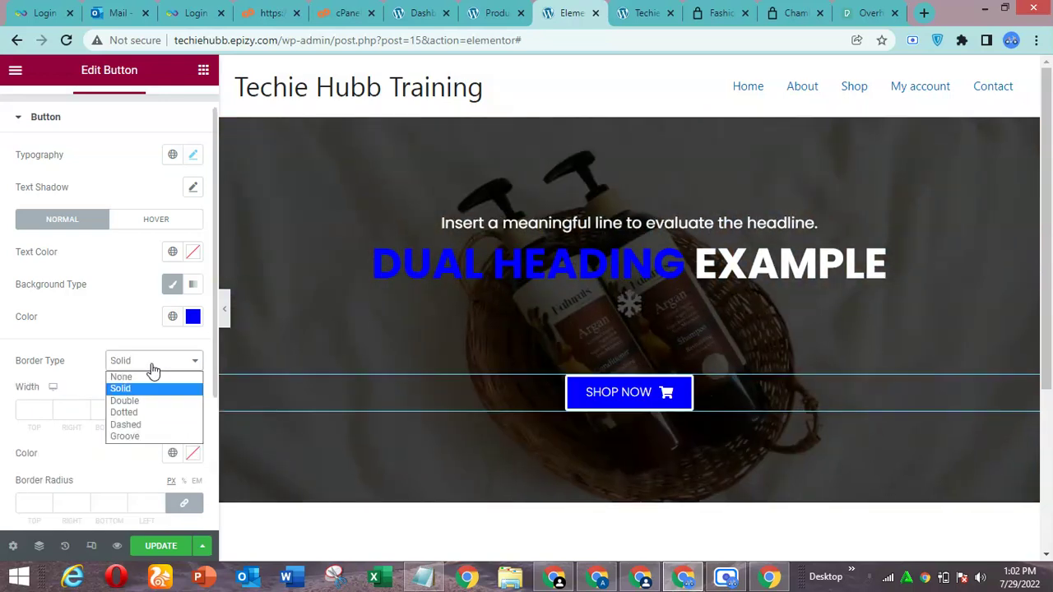
click(145, 378)
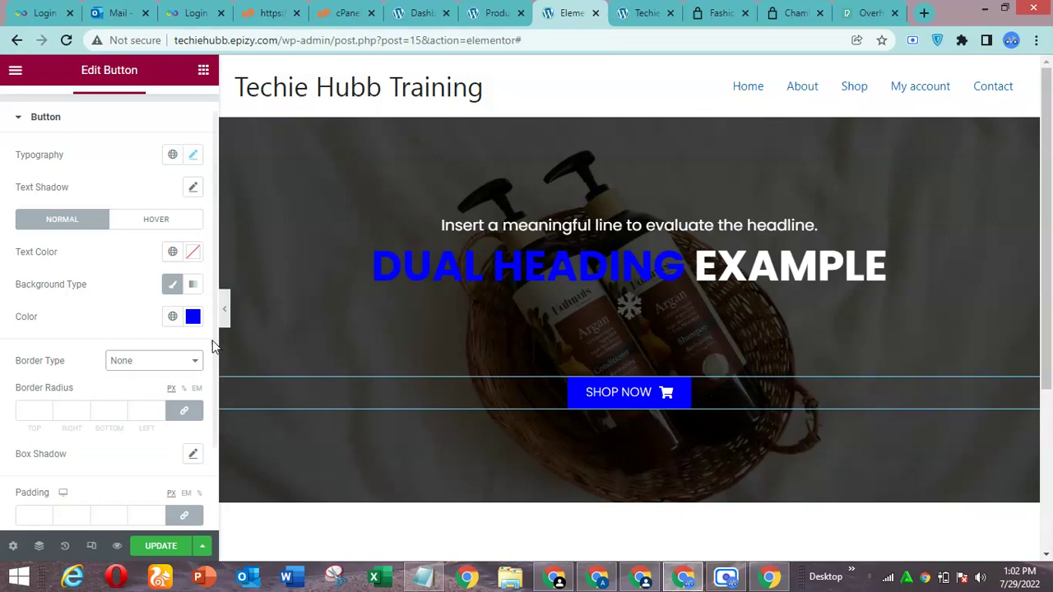
Step: Round the Shop Now button's corners with a border radius of 10 px on all sides, after trying 50
scroll(212, 340, down, 2)
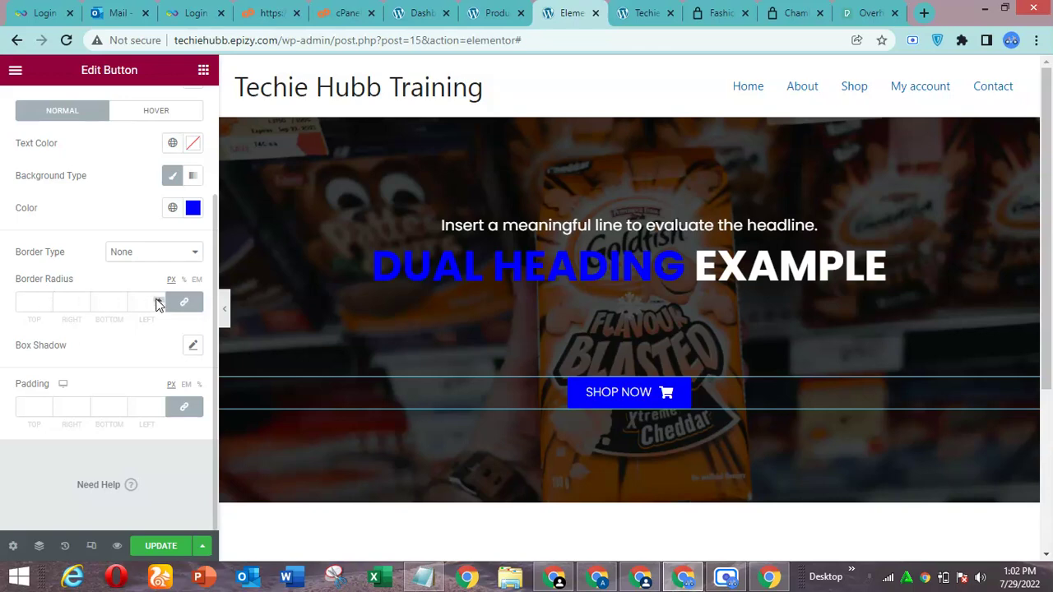
click(29, 301)
text(50)
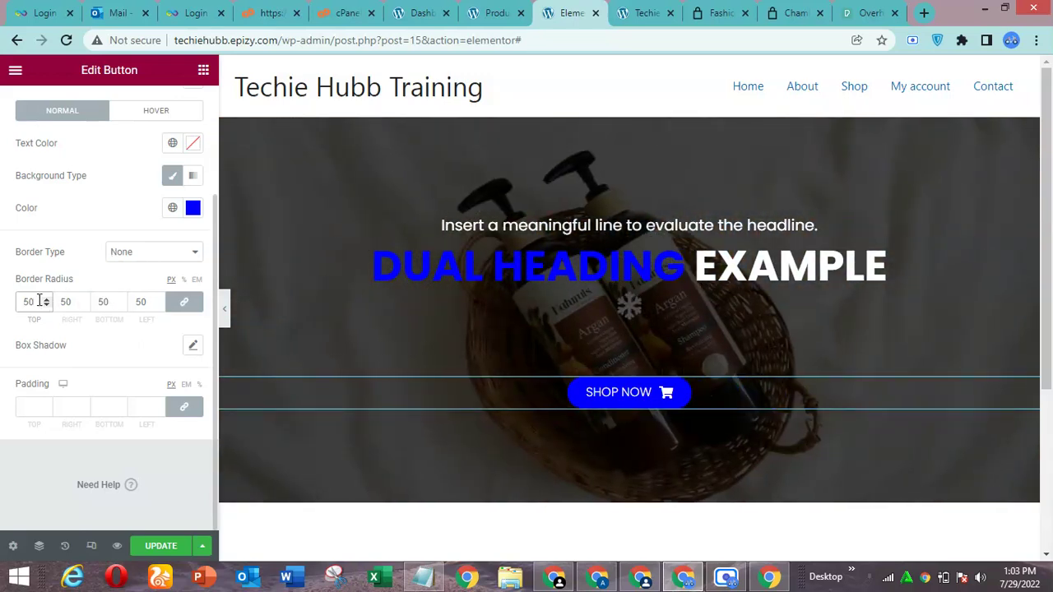
drag(39, 301, 2, 309)
text(10)
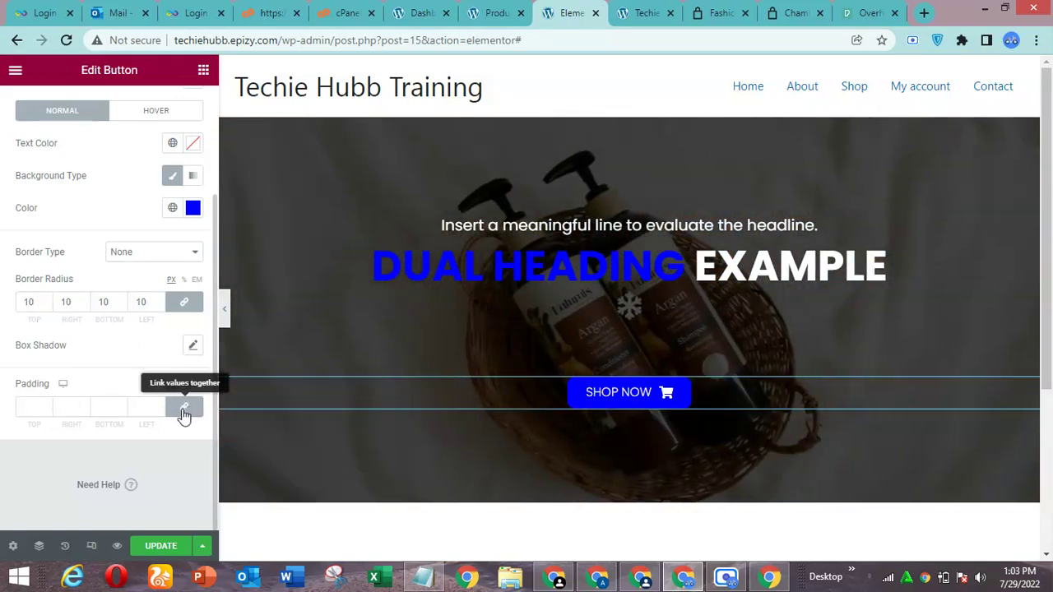
Step: Unlink the Shop Now button's padding values and set 20 px top and bottom, 15 px right and 12 px left
click(184, 411)
click(23, 407)
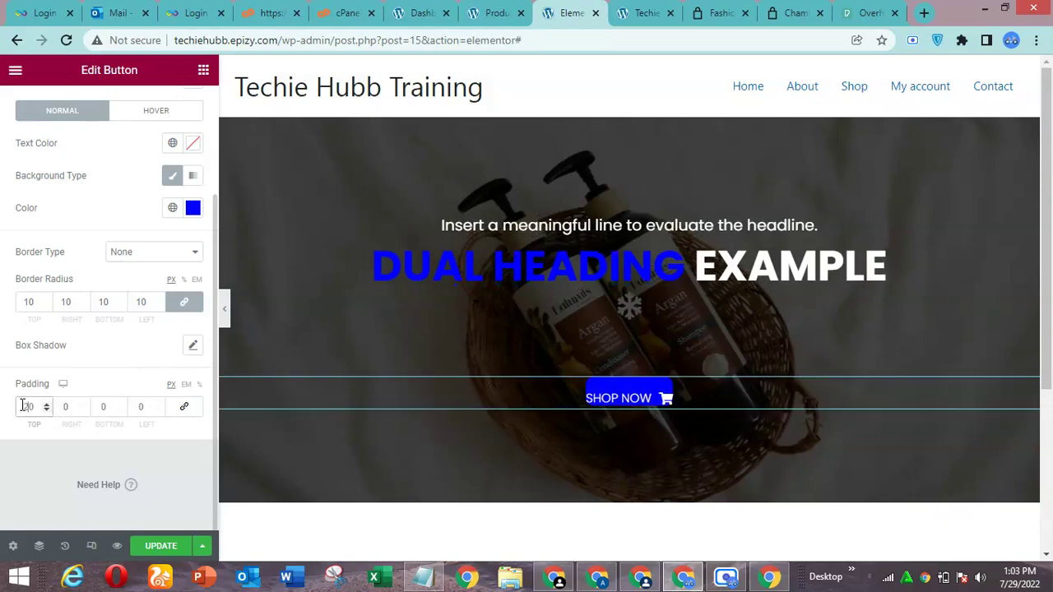
click(59, 407)
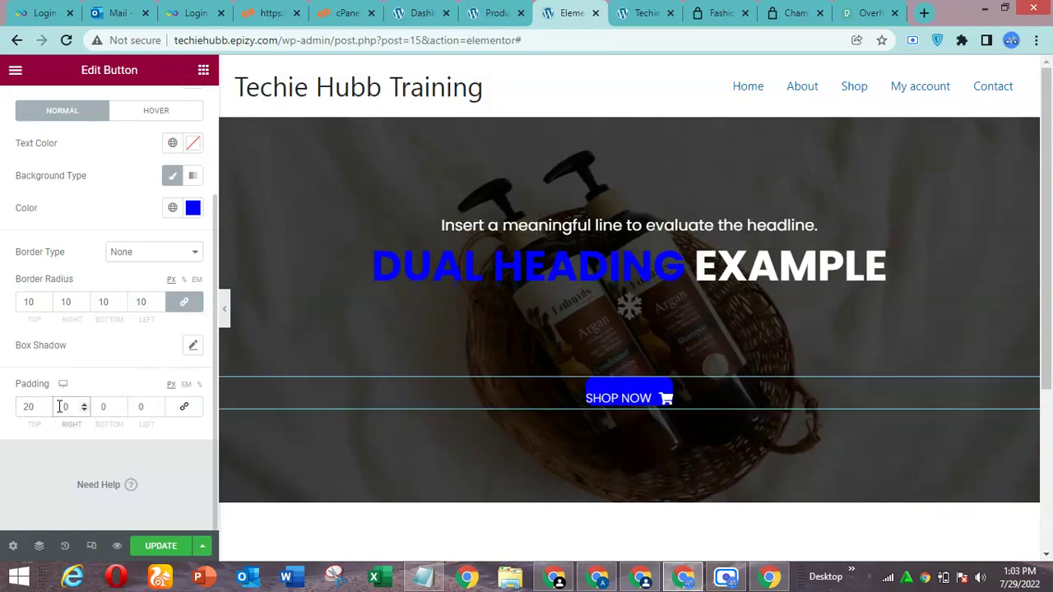
text(15)
click(100, 407)
text(2)
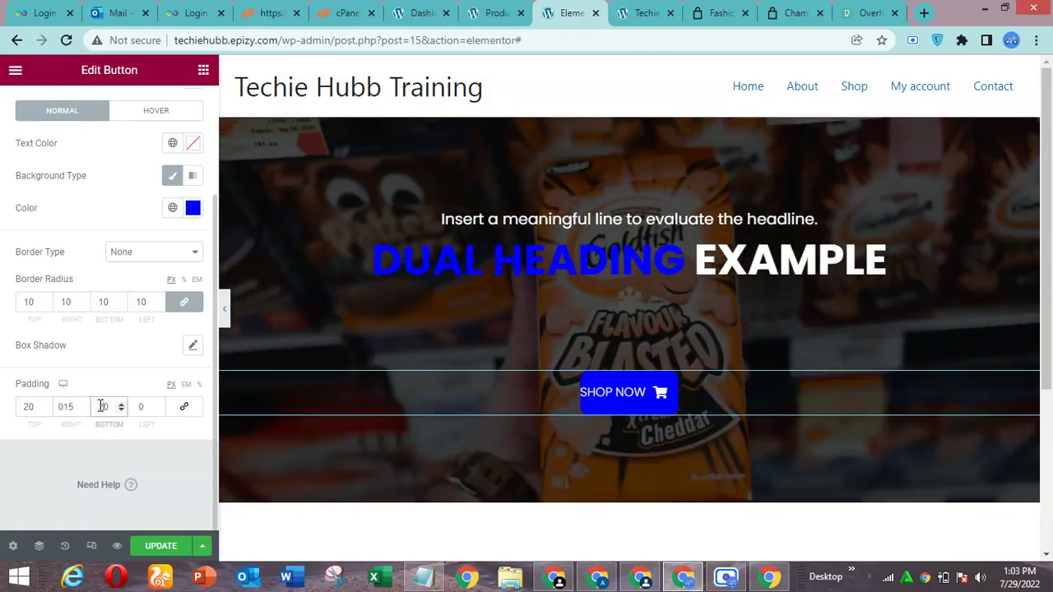
click(145, 409)
text(15)
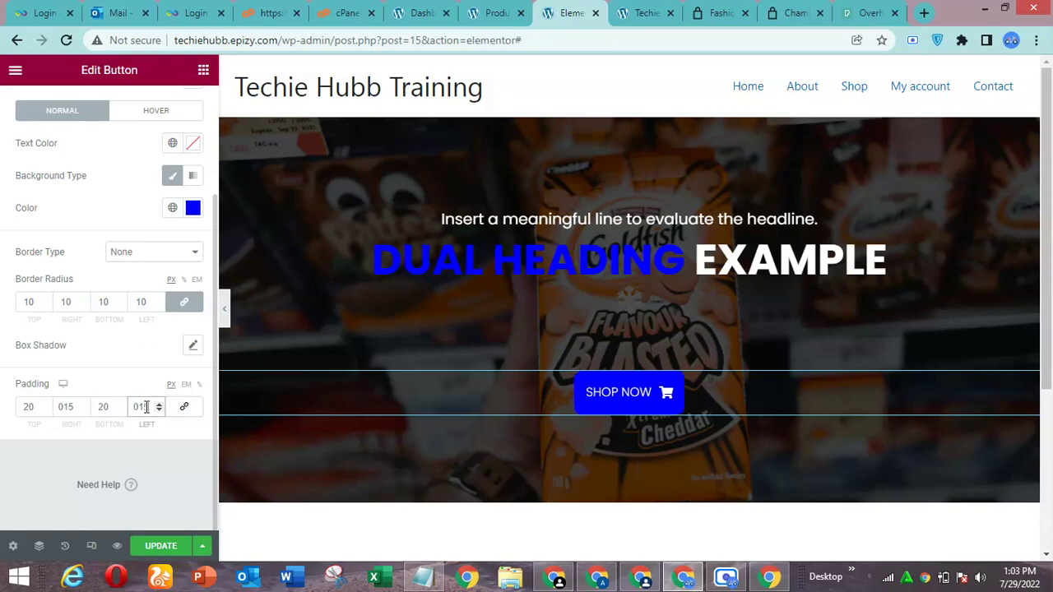
key(BackSpace)
text(2)
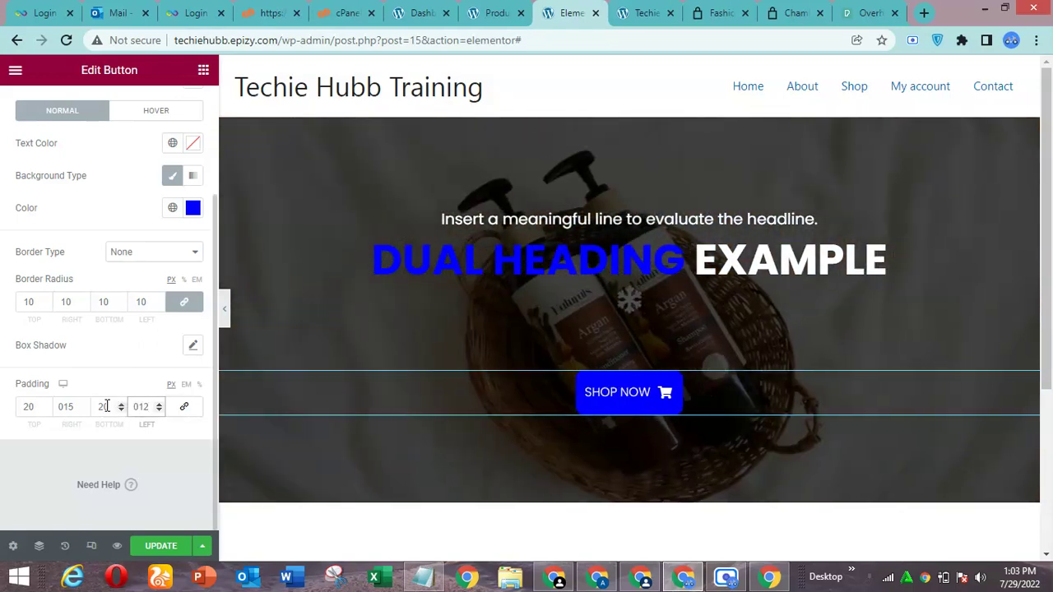
Step: Change the Shop Now button's padding to 15 px top and bottom and 12 px right
double_click(102, 406)
text(15)
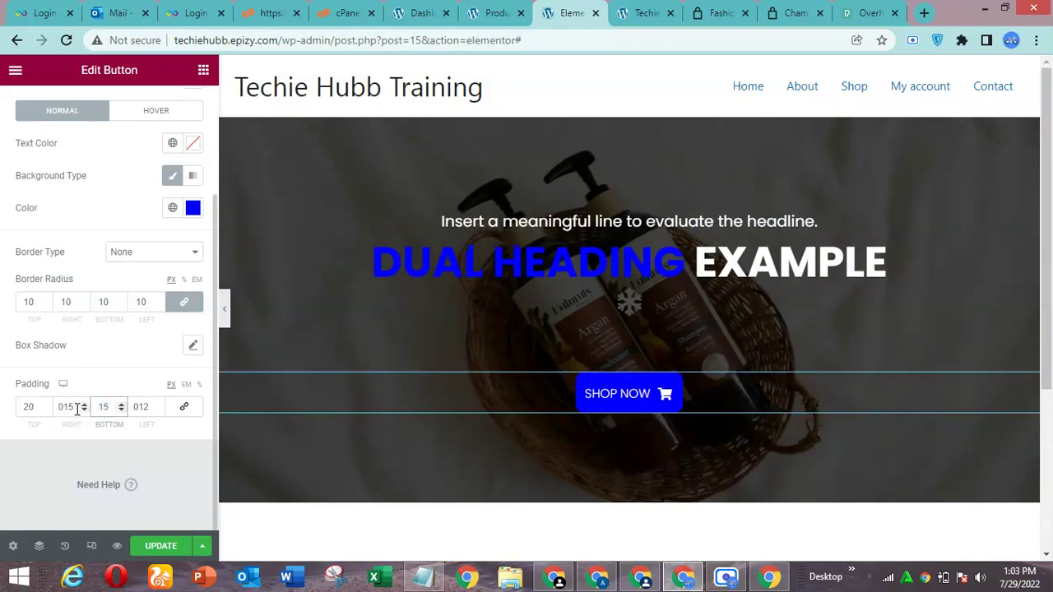
click(76, 409)
key(BackSpace)
text(2)
double_click(37, 406)
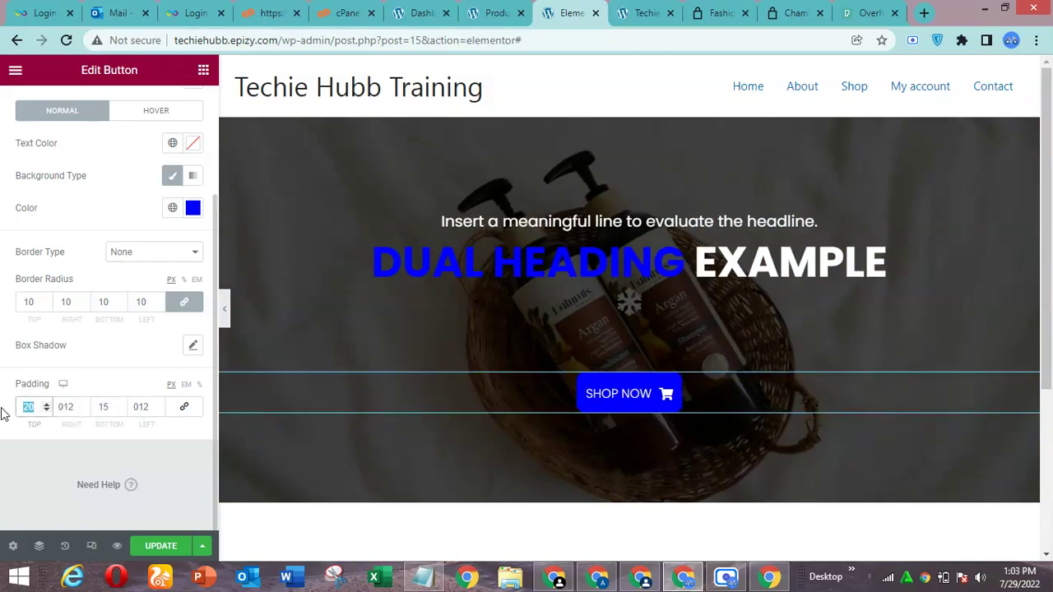
text(15)
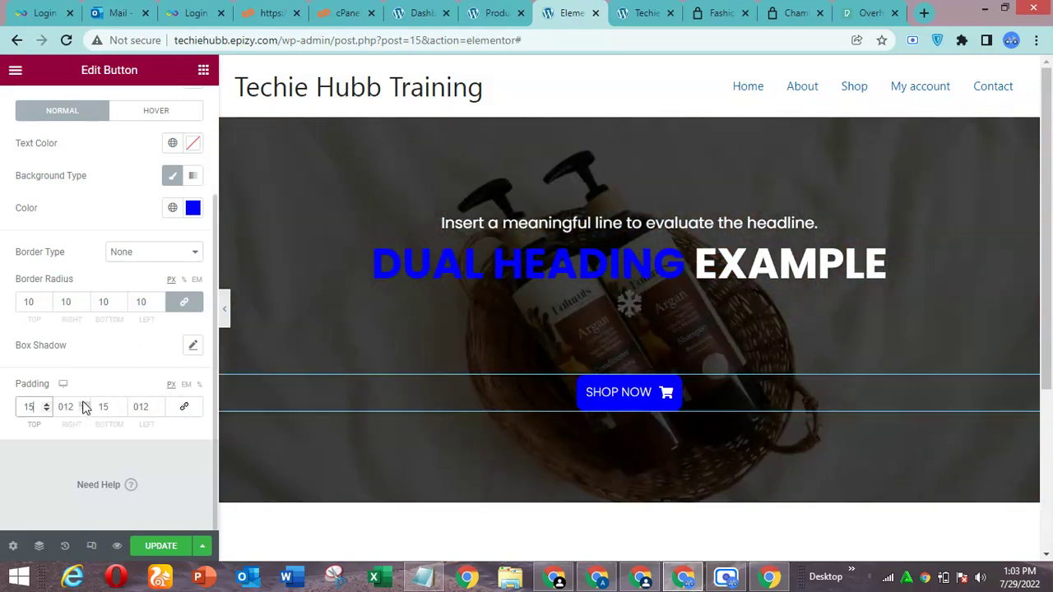
Step: Even out the Shop Now button's padding by raising its right and left values to 15 px
click(82, 406)
text(14)
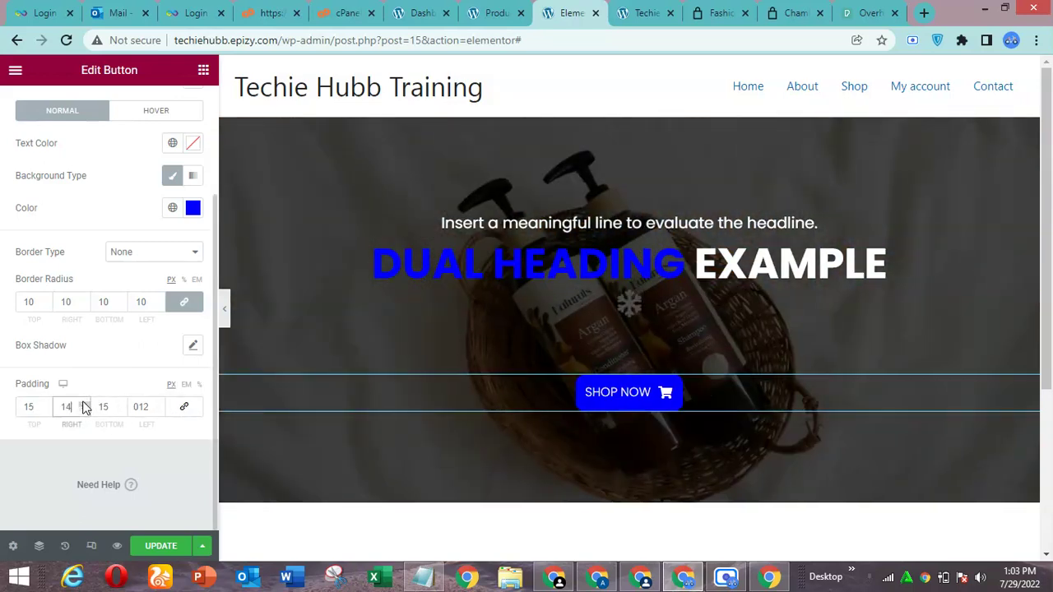
click(84, 403)
click(160, 406)
click(159, 405)
click(159, 405)
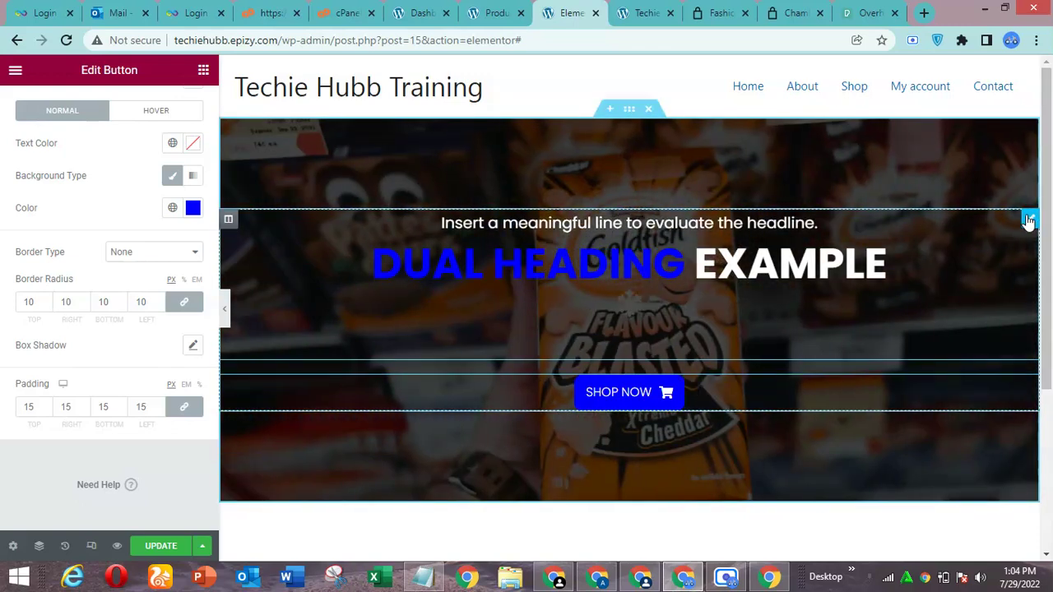
Step: Hide the icon in the dual color heading and update the page
click(1027, 219)
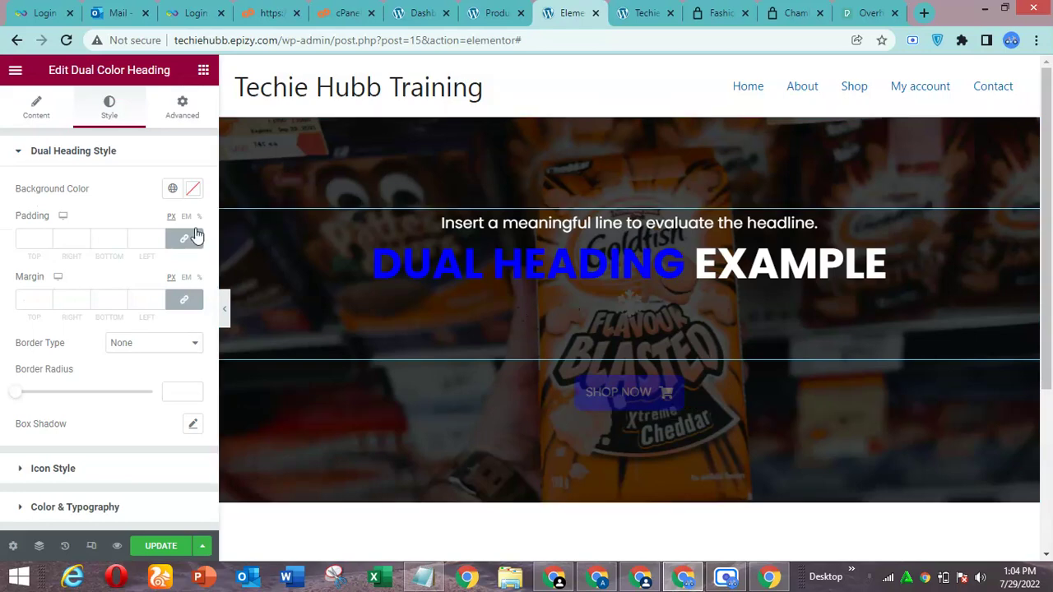
click(37, 112)
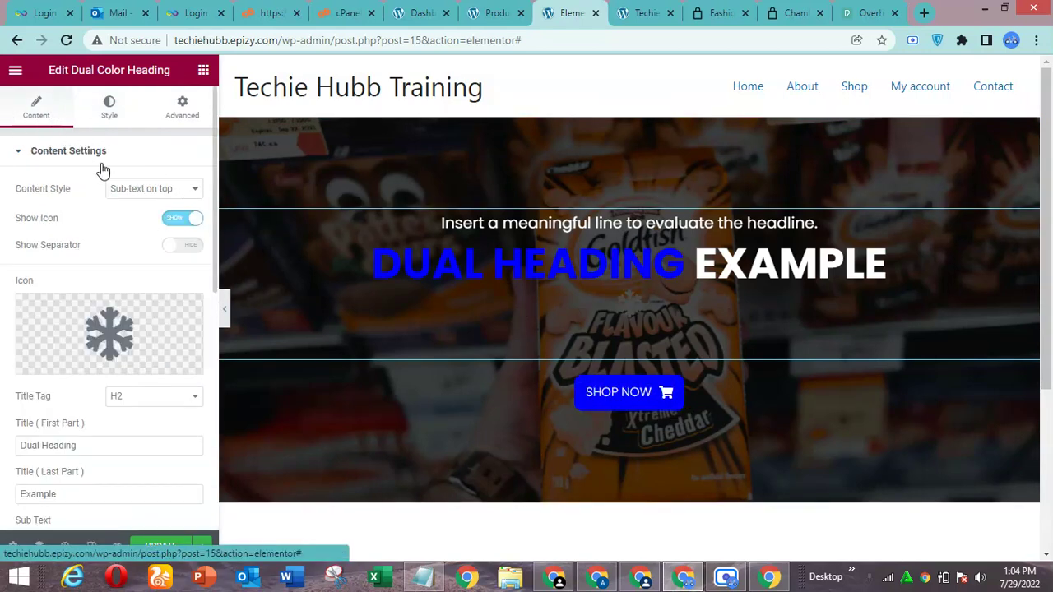
click(173, 220)
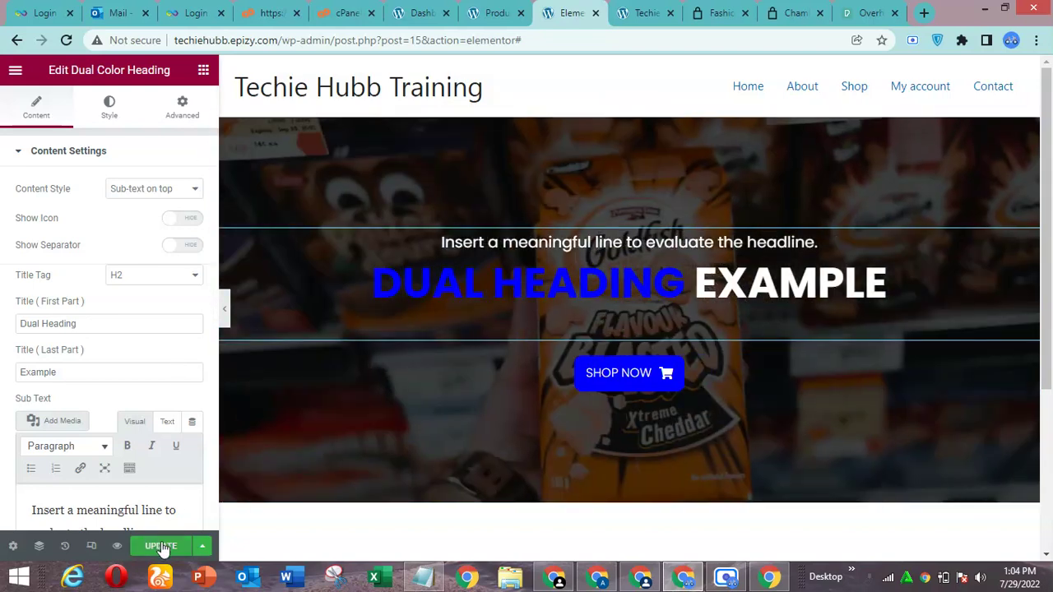
click(162, 549)
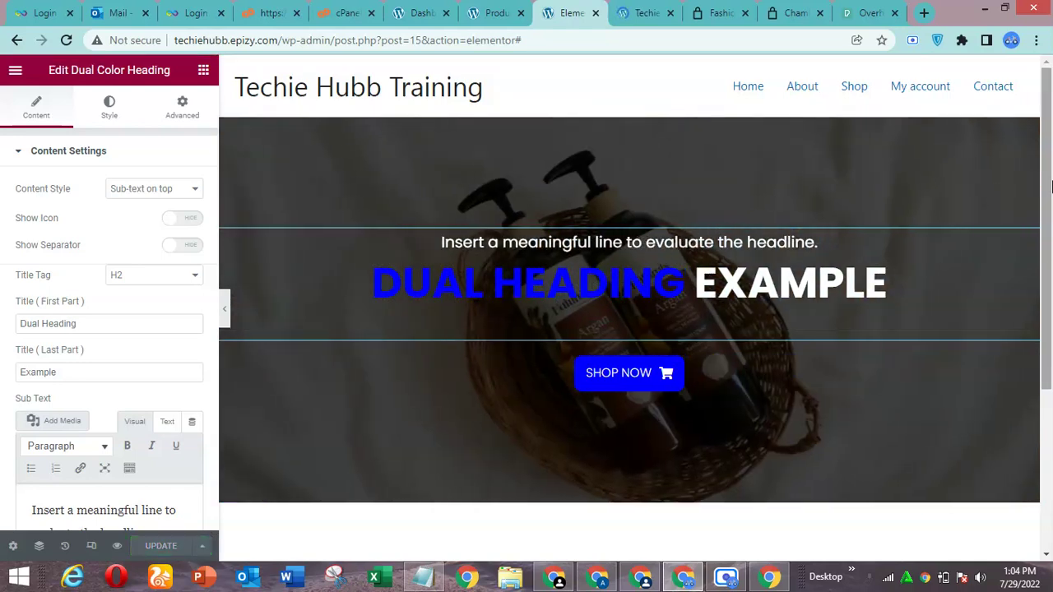
Step: Review the updated home page in the editor and in its preview, checking the slideshow header, heading and button
drag(1051, 187, 1051, 351)
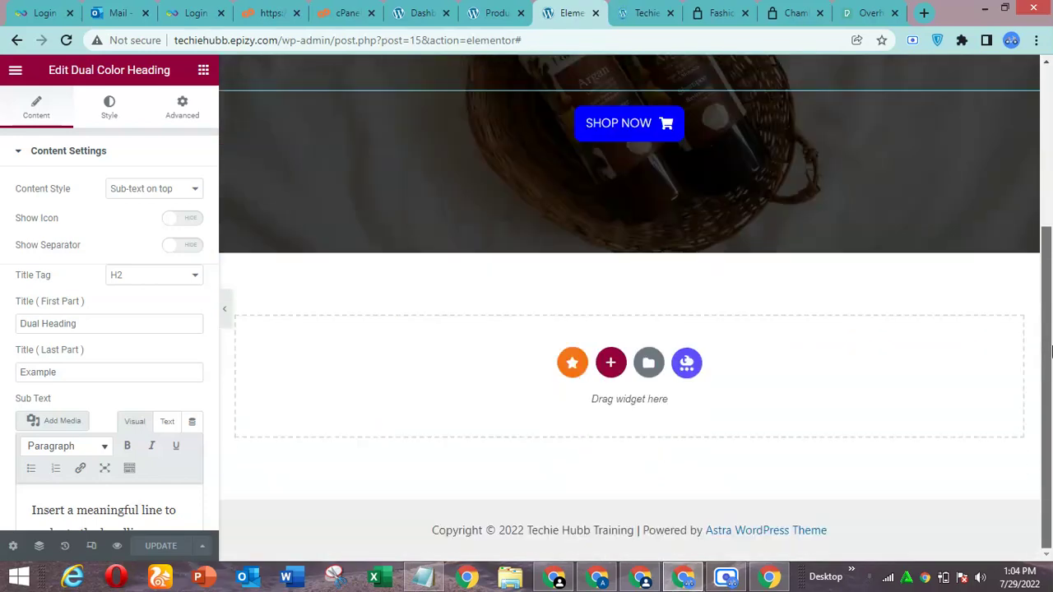
click(1050, 158)
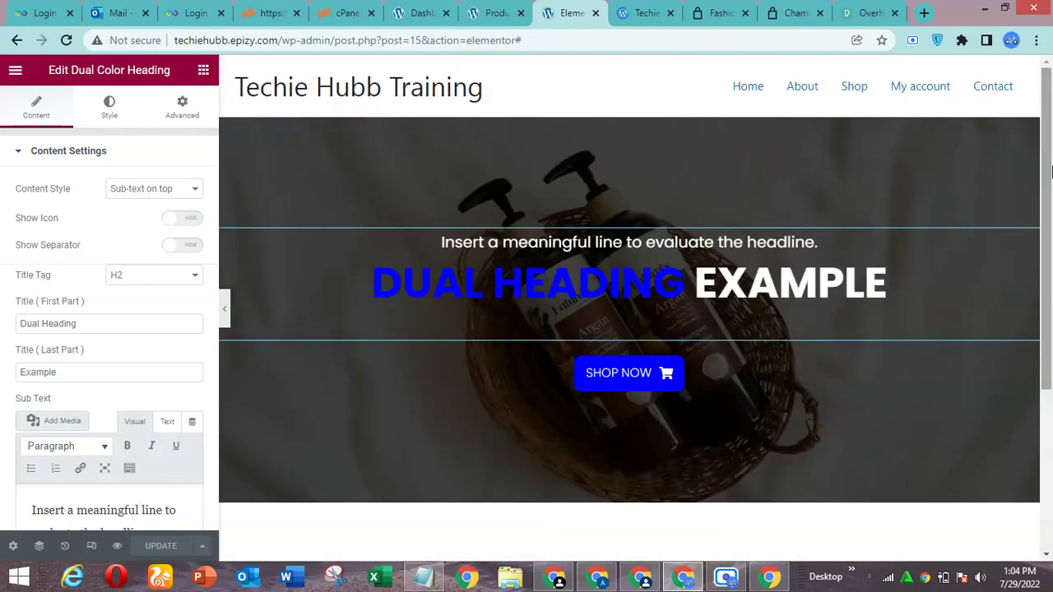
click(628, 17)
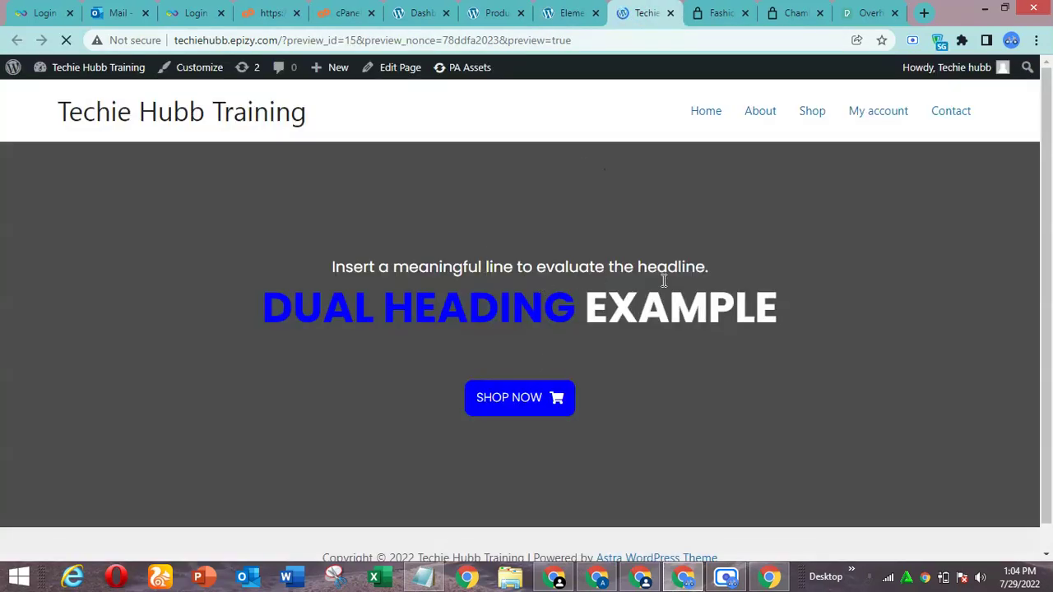
mouse_move(1049, 216)
mouse_down()
mouse_move(1050, 247)
mouse_move(1051, 198)
mouse_up()
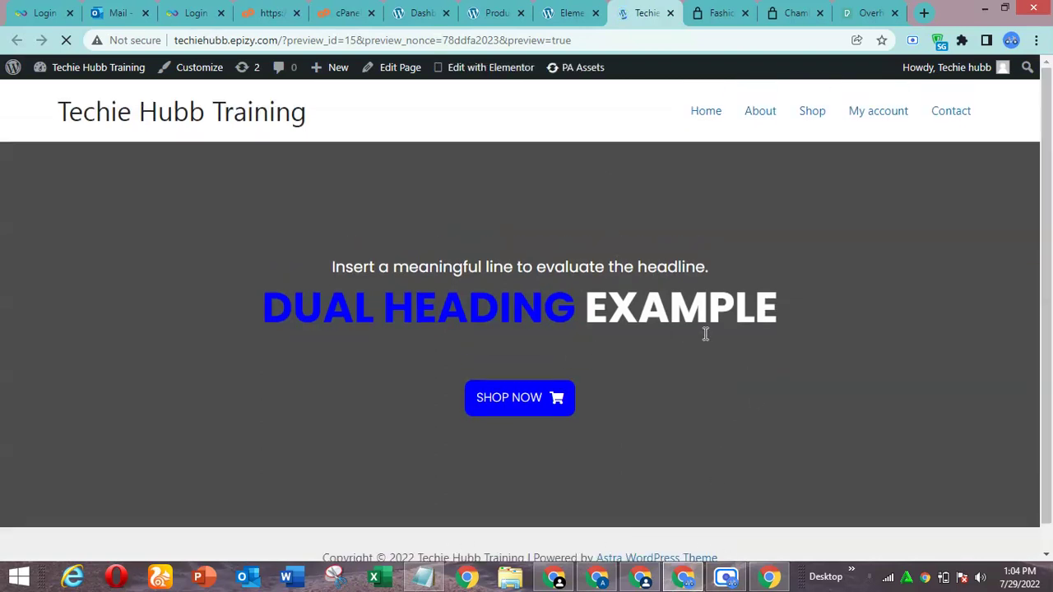
scroll(1051, 219, down, 1)
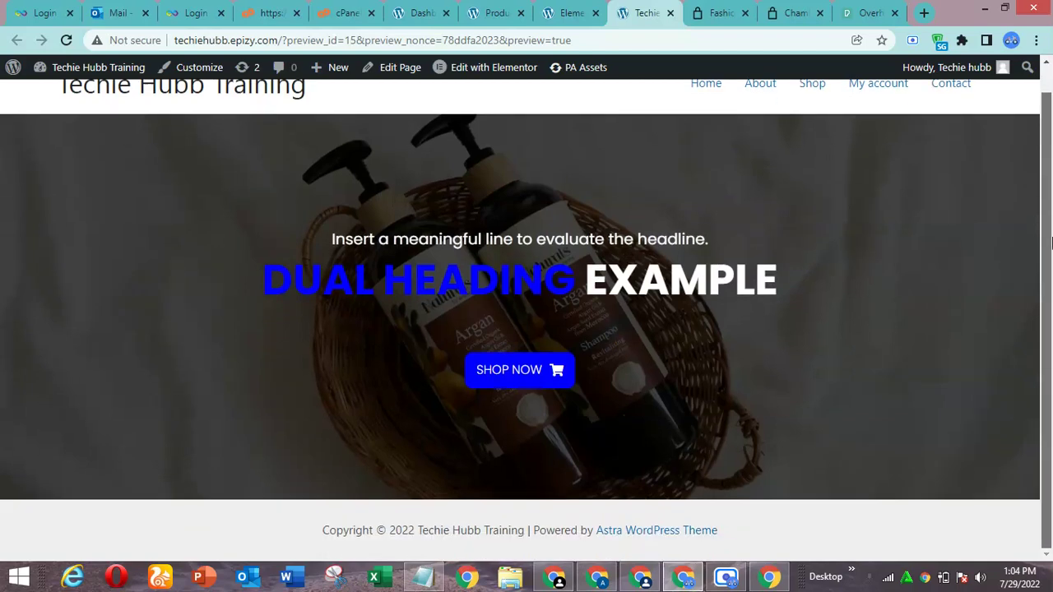
scroll(1050, 219, up, 1)
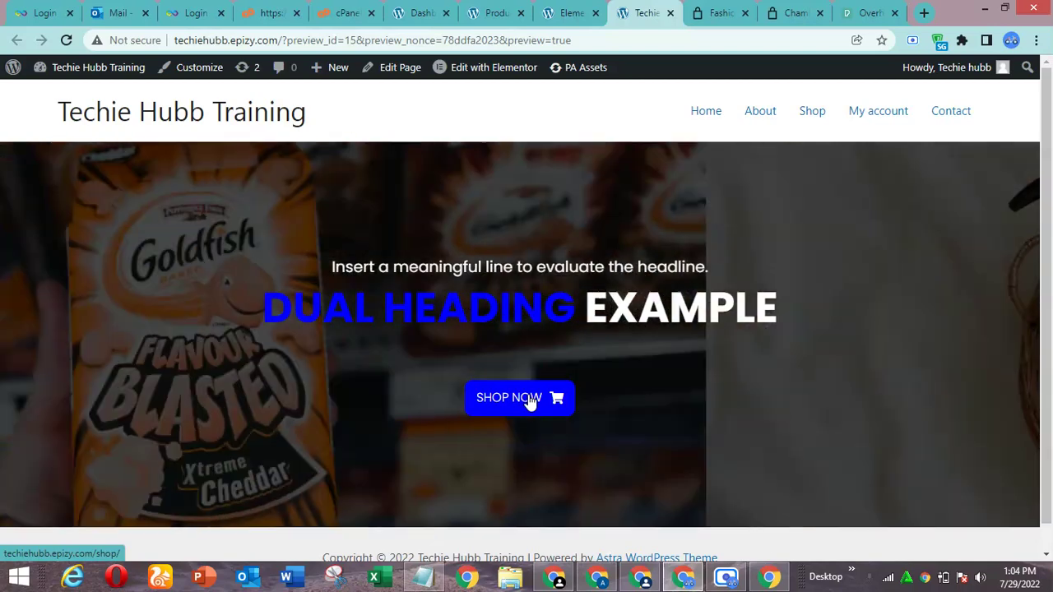
Step: Test the Shop Now button's link from the preview and look through the products on the Shop page
click(531, 399)
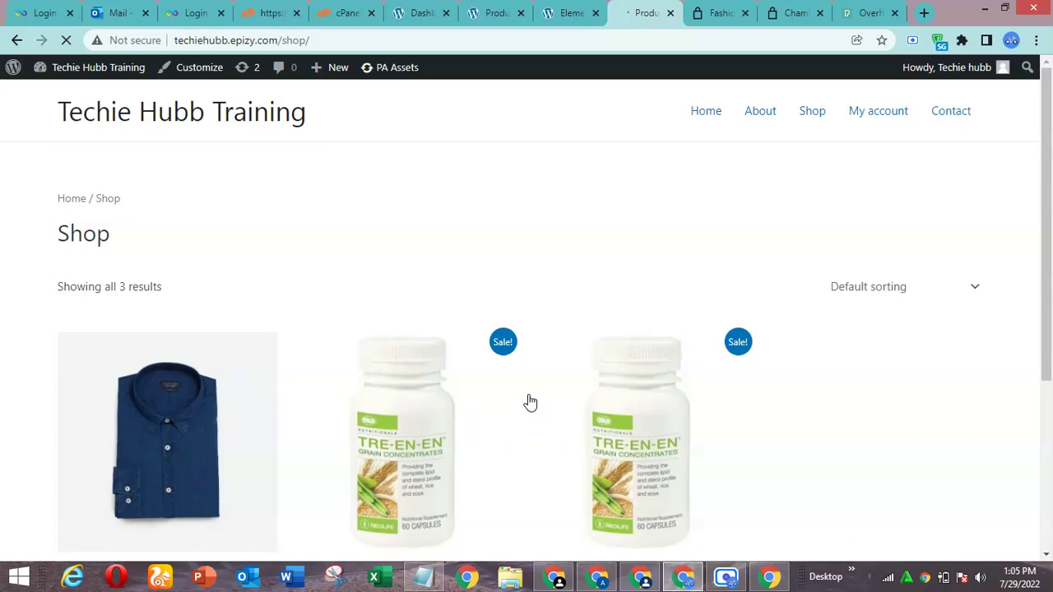
drag(1050, 260, 1046, 375)
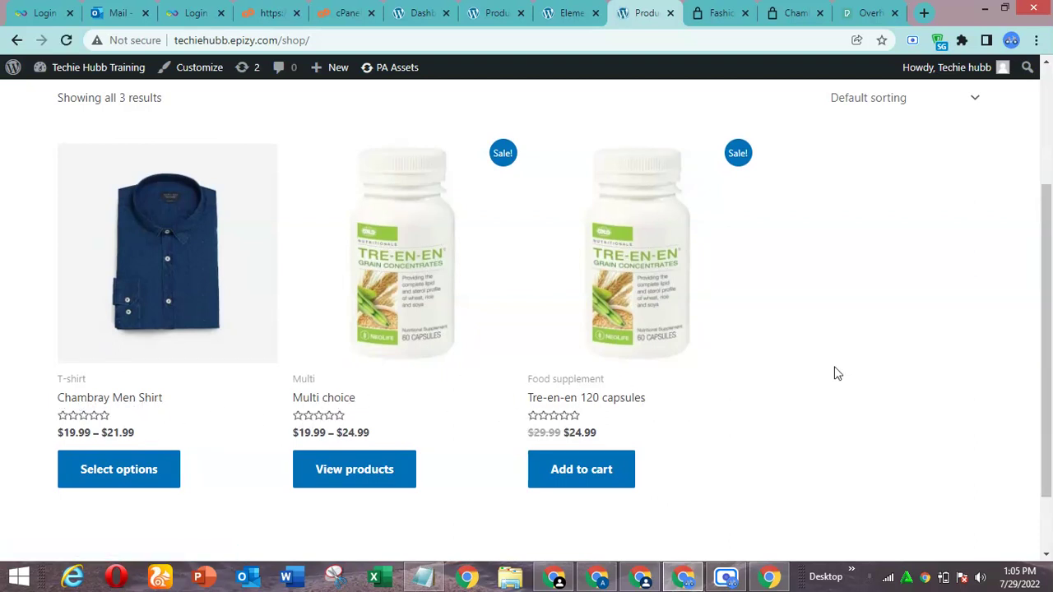
drag(1047, 342, 1049, 370)
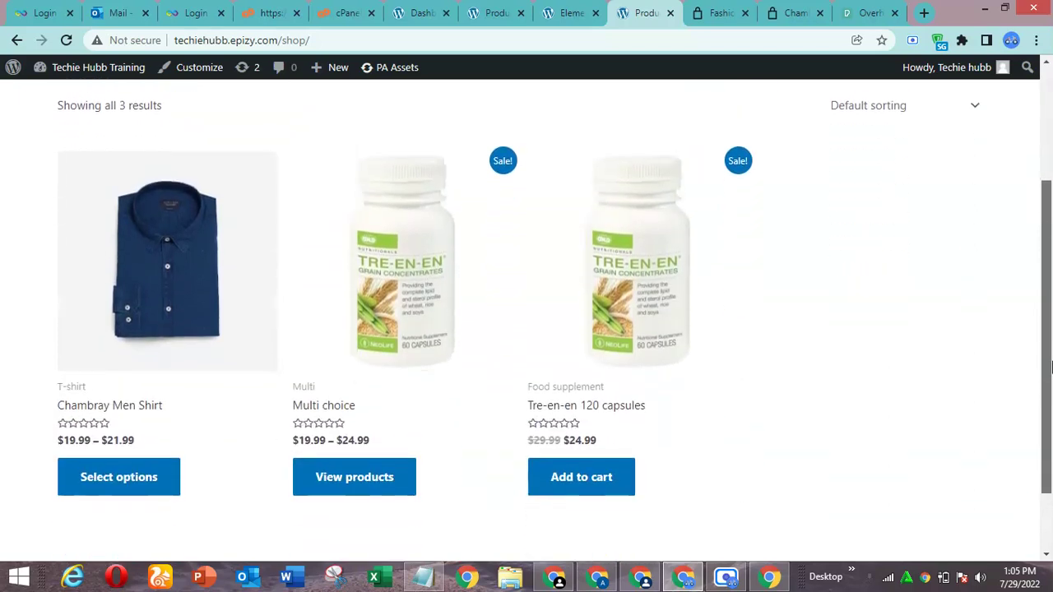